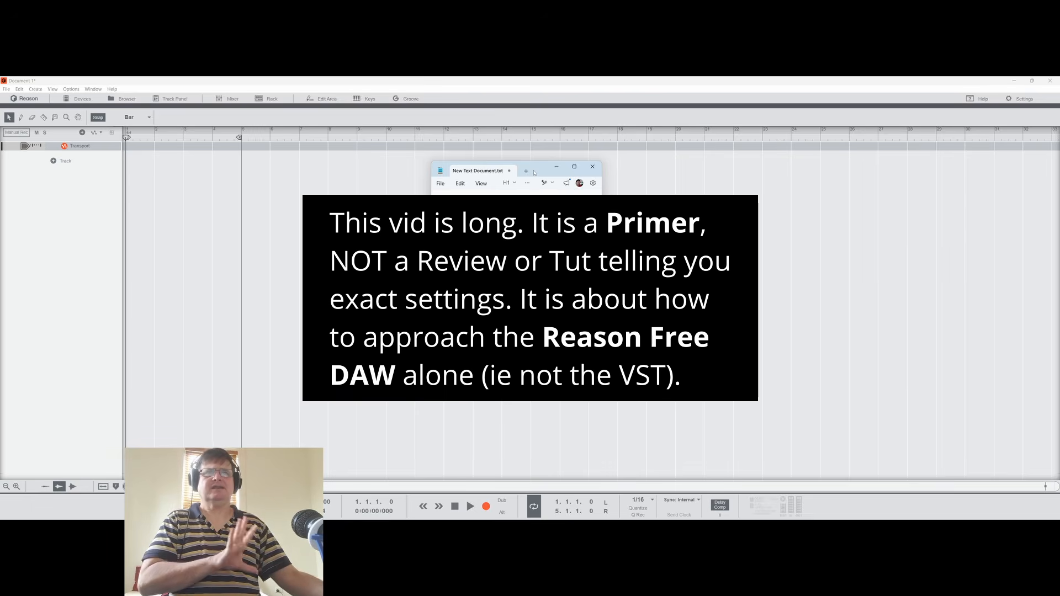
# Step: Review the text document's list of Reason Free rack devices, from The Echo down to MIDI Out Device, and the VST note beneath it
pyautogui.click(532, 124)
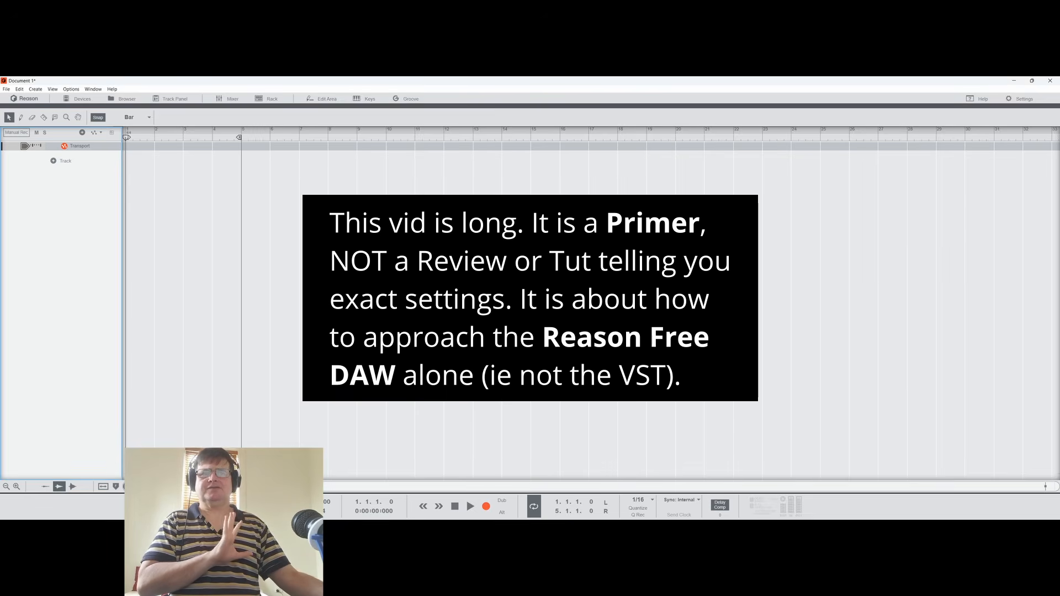
pyautogui.click(580, 511)
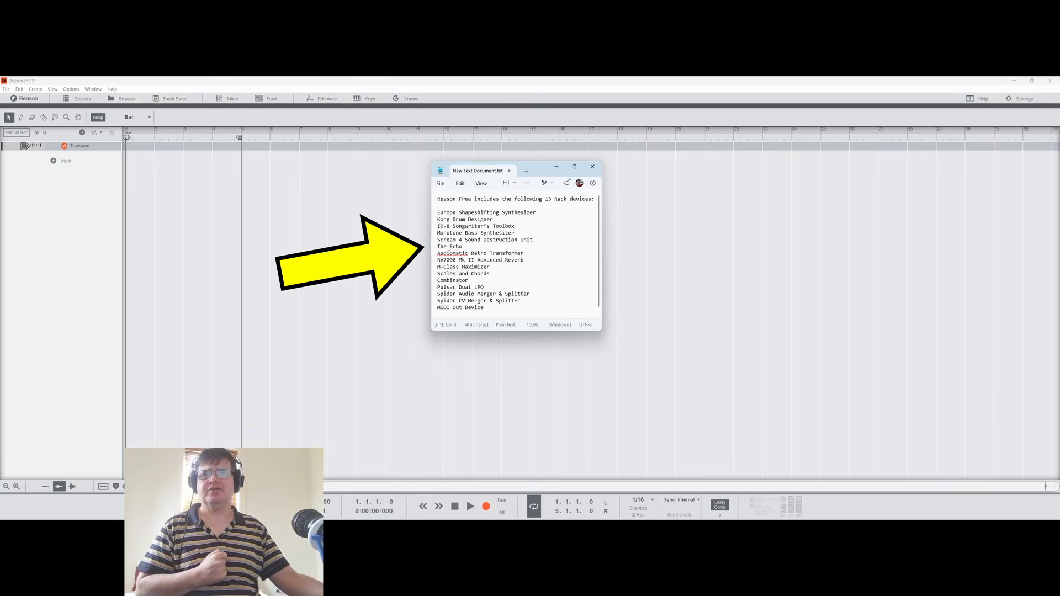
pyautogui.moveTo(447, 247); pyautogui.dragTo(450, 247)
pyautogui.click(460, 247)
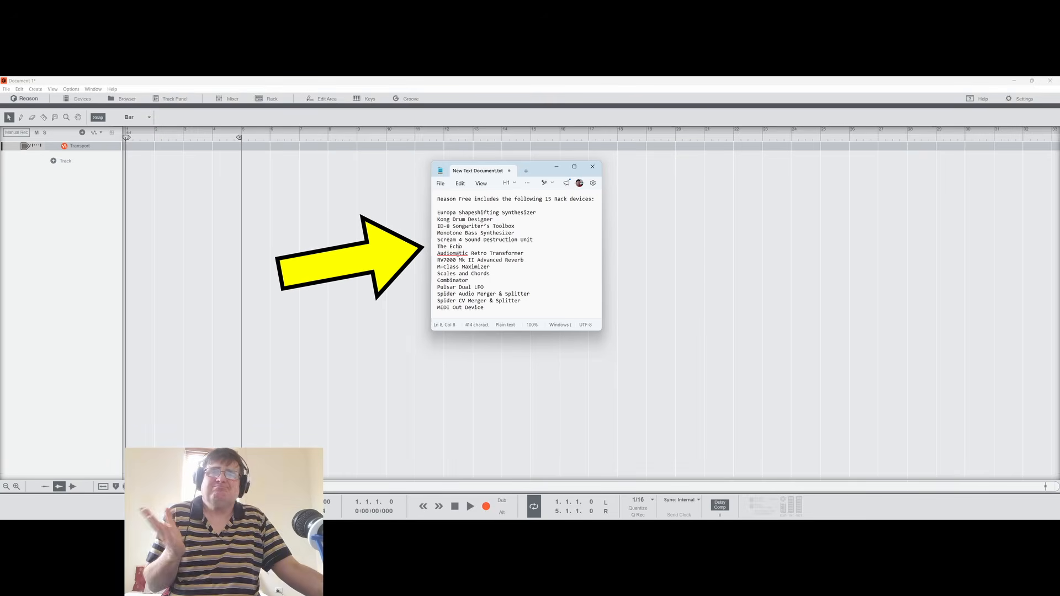
pyautogui.moveTo(437, 260); pyautogui.dragTo(525, 260)
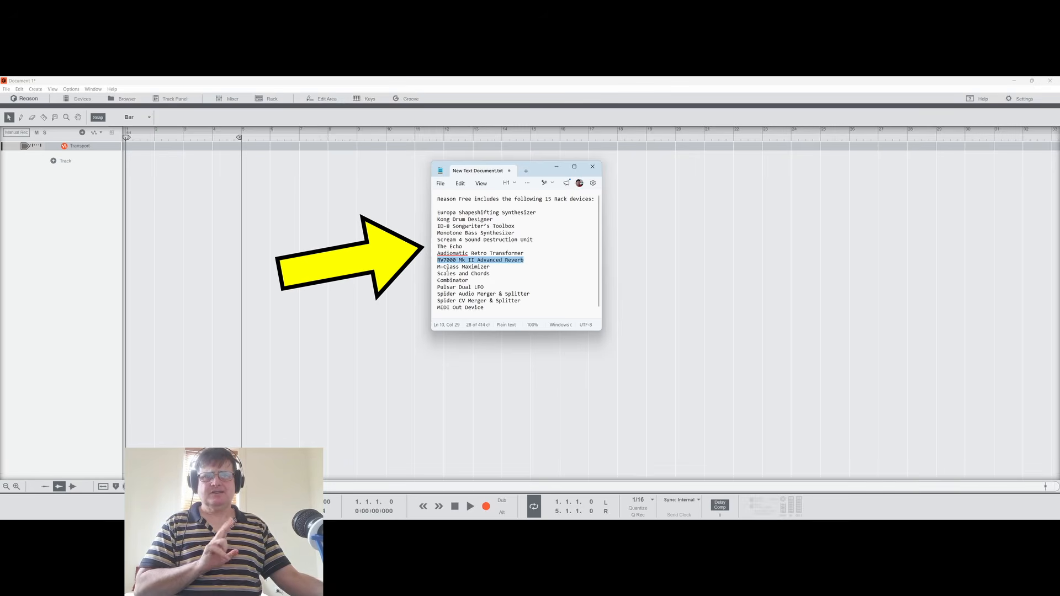
pyautogui.moveTo(438, 267); pyautogui.dragTo(489, 269)
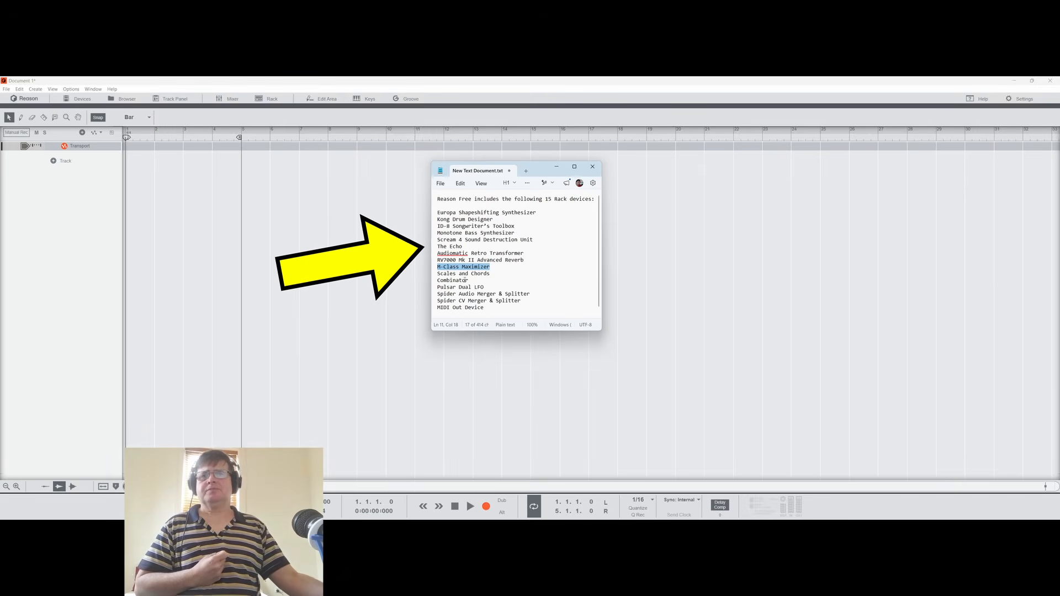
pyautogui.moveTo(441, 281); pyautogui.dragTo(457, 281)
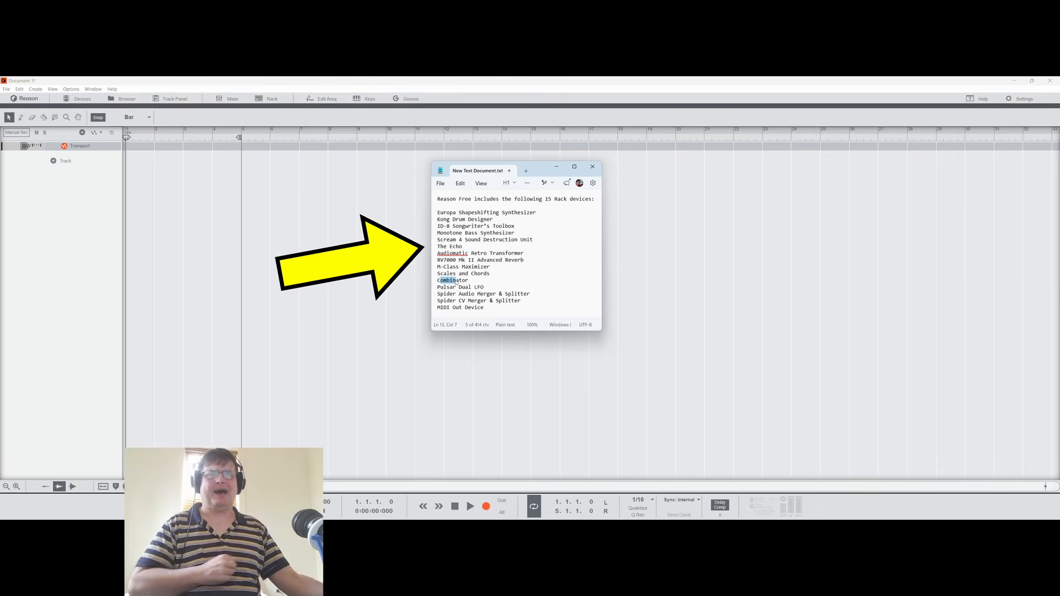
pyautogui.moveTo(453, 288); pyautogui.dragTo(484, 287)
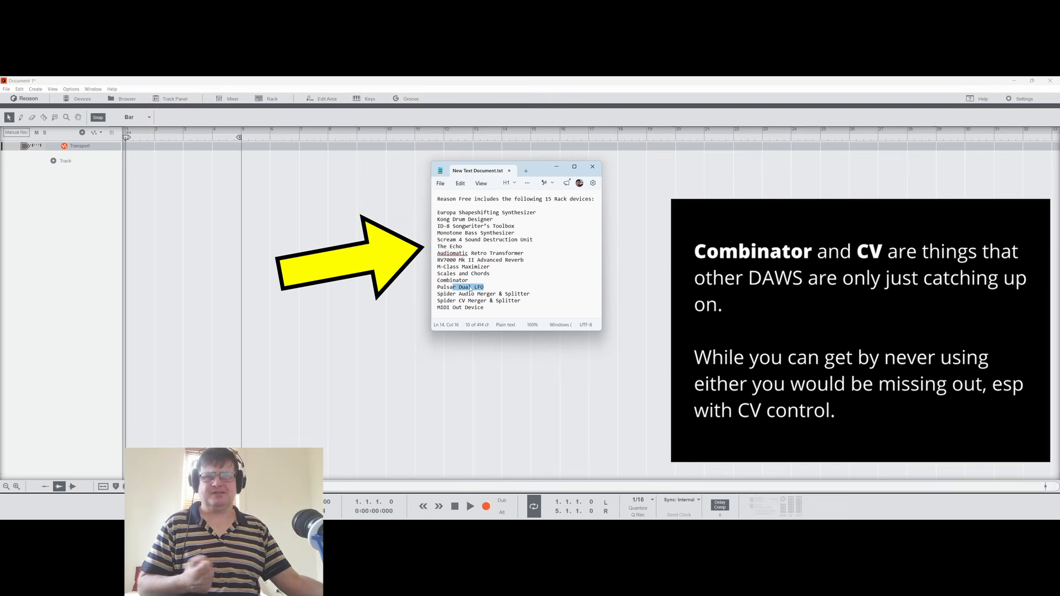
pyautogui.moveTo(465, 293); pyautogui.dragTo(468, 301)
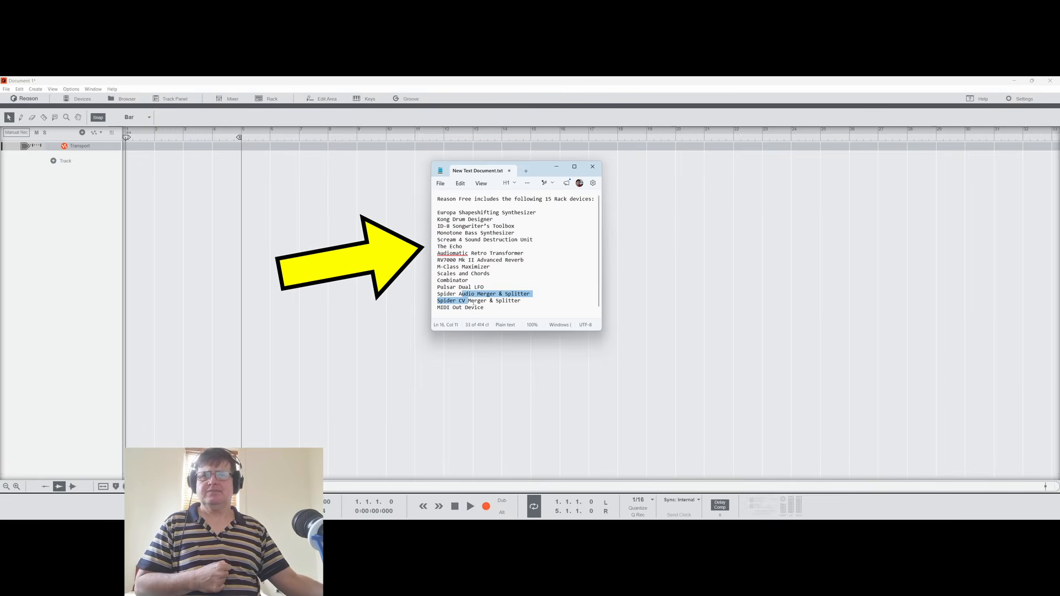
pyautogui.moveTo(463, 311); pyautogui.dragTo(466, 308)
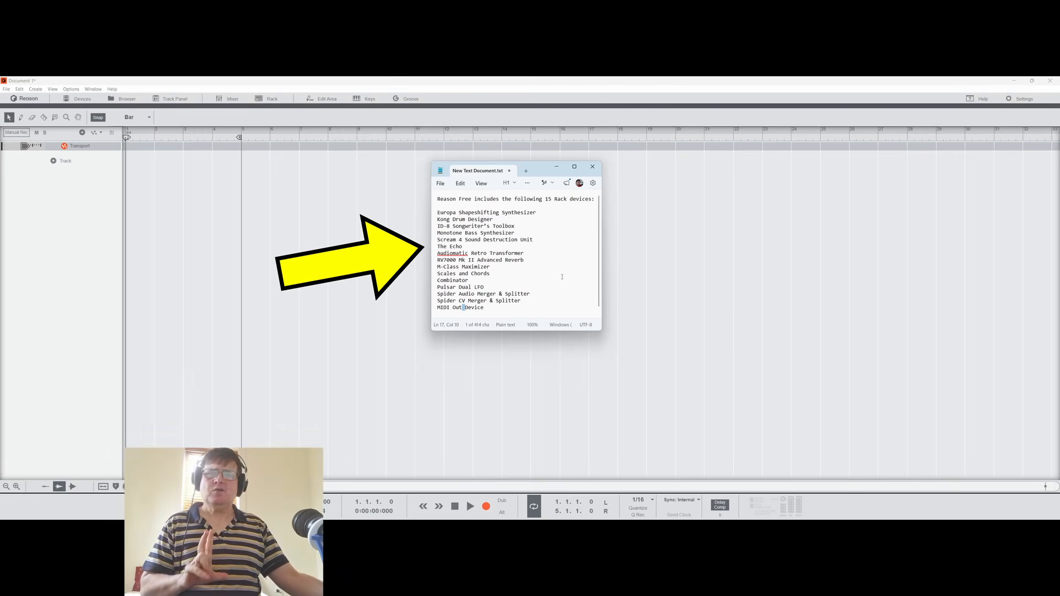
pyautogui.scroll(-1, 563, 276)
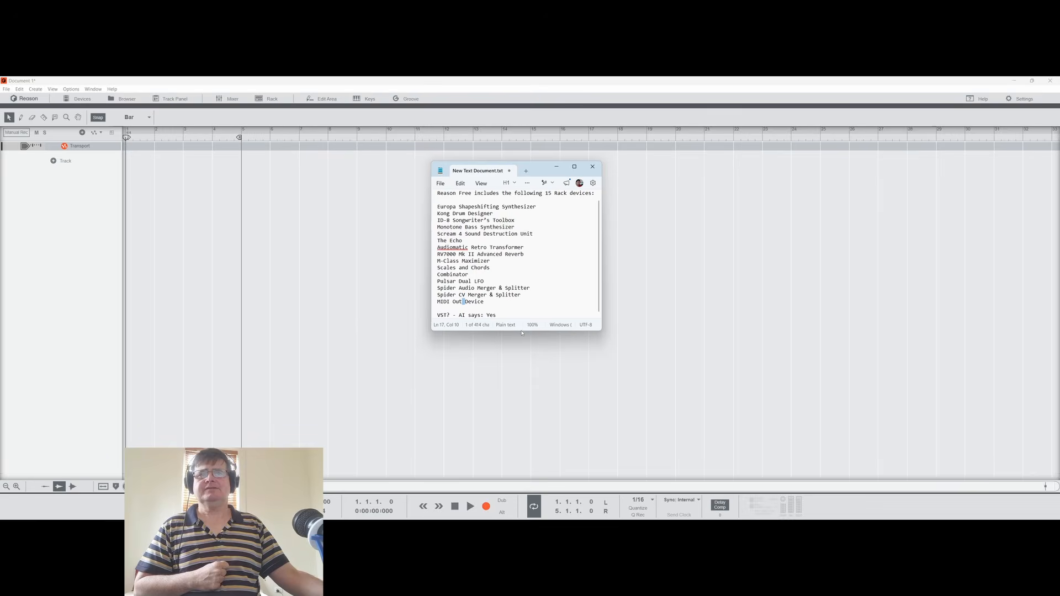
pyautogui.moveTo(521, 332); pyautogui.dragTo(521, 343)
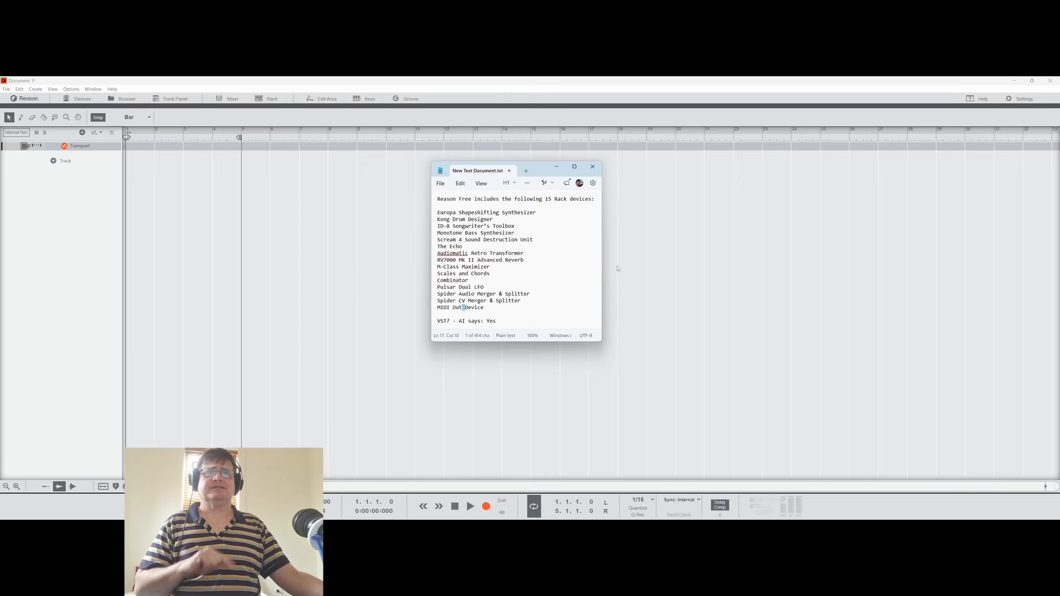
# Step: Switch to Reason, open the audio settings and select DX Primary Sound Driver as the audio device
pyautogui.click(653, 255)
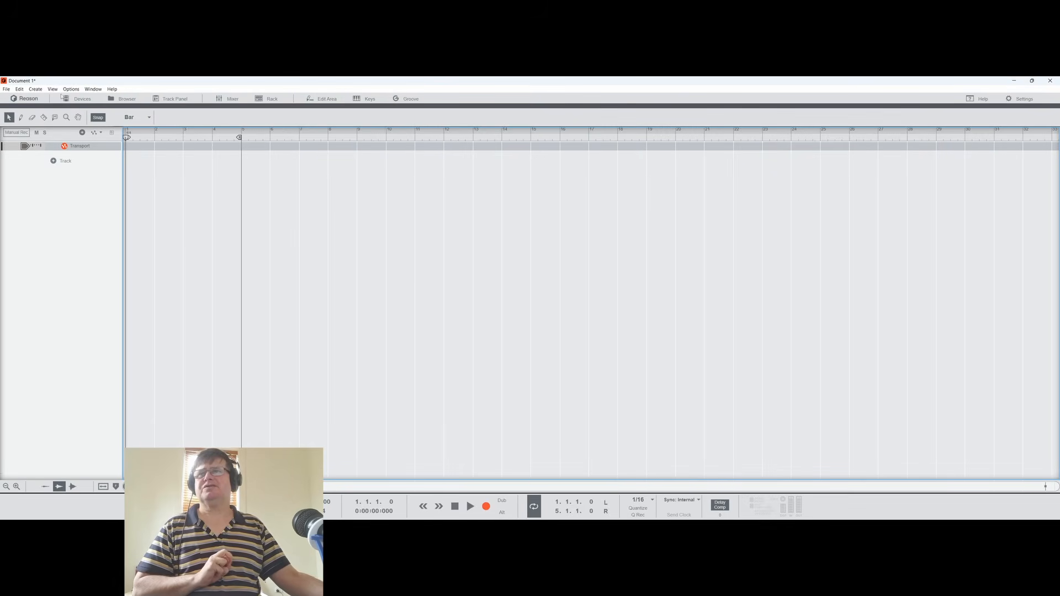
pyautogui.click(19, 89)
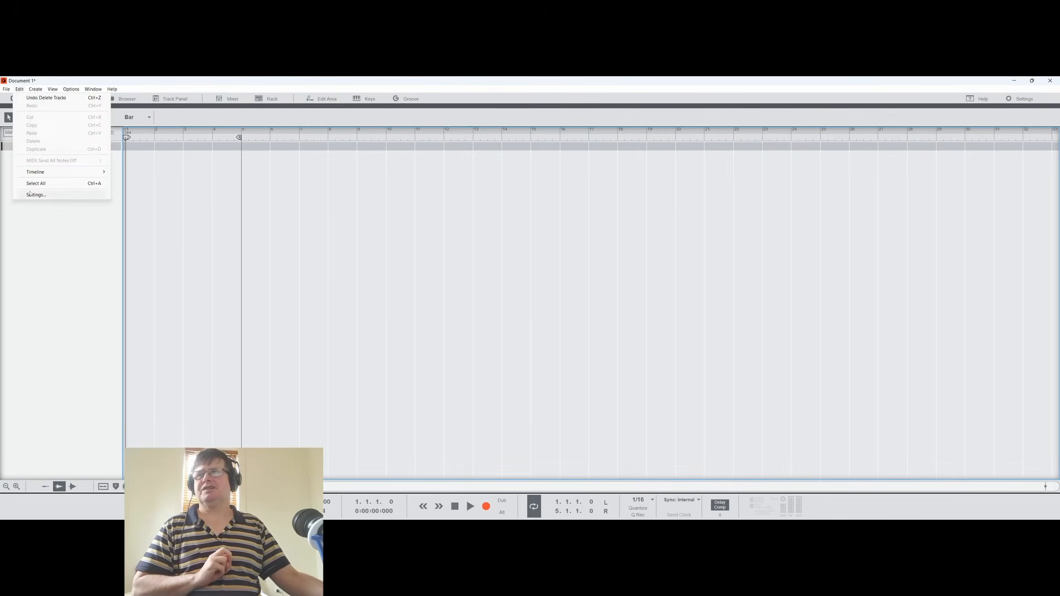
pyautogui.click(33, 193)
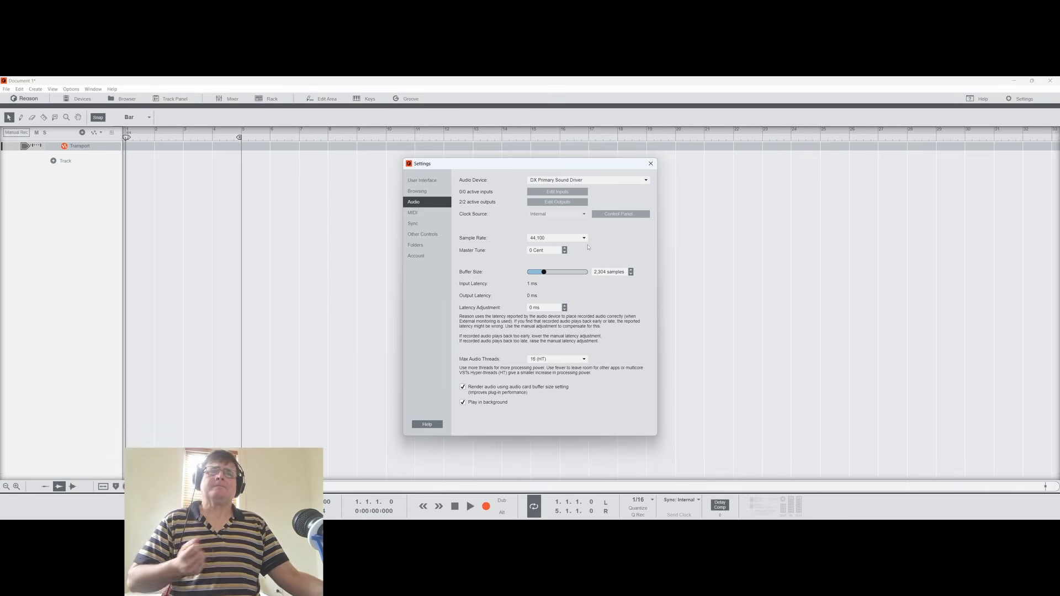
pyautogui.click(589, 180)
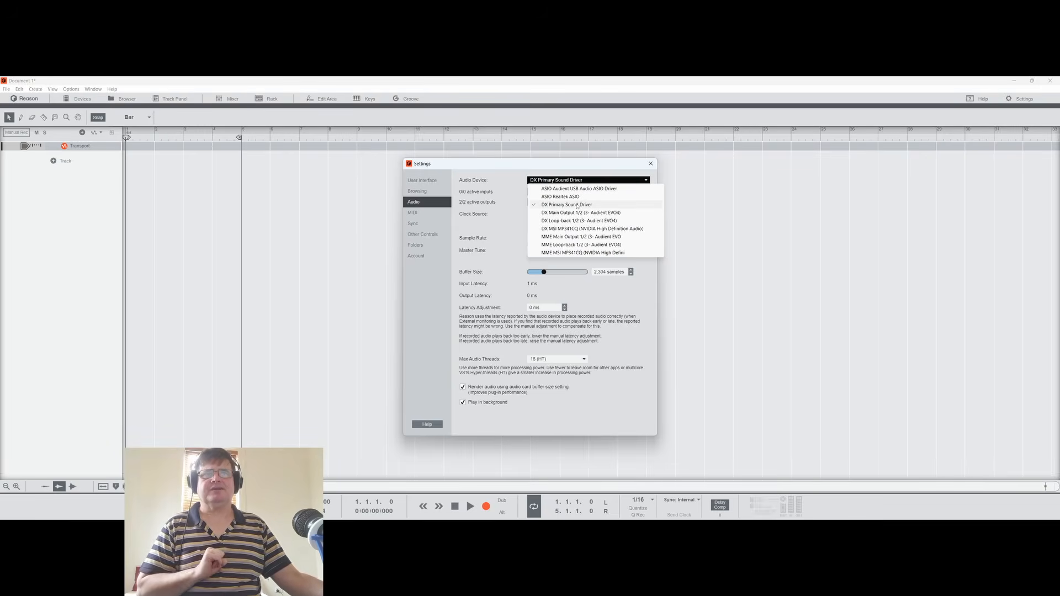
pyautogui.click(580, 205)
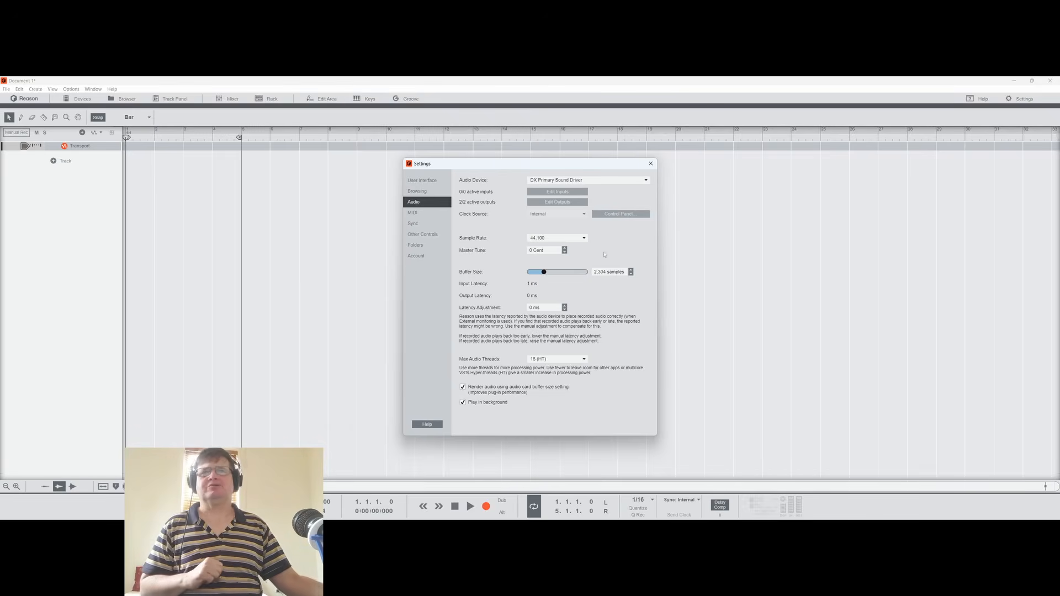
# Step: Review the MIDI keyboard setup and the VST plugin folders in the settings, and close the settings window
pyautogui.click(413, 213)
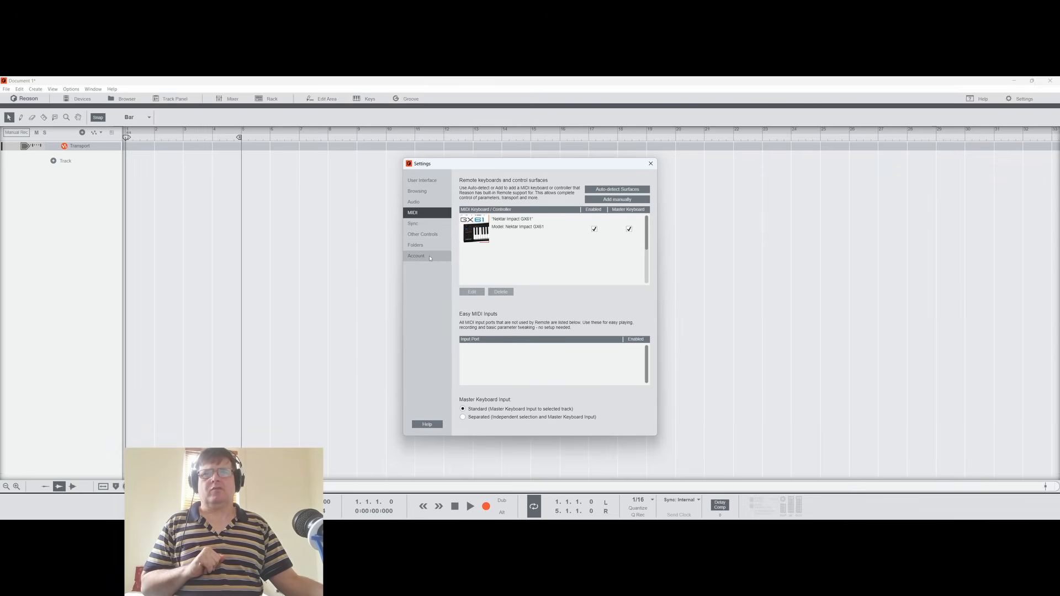
pyautogui.click(424, 246)
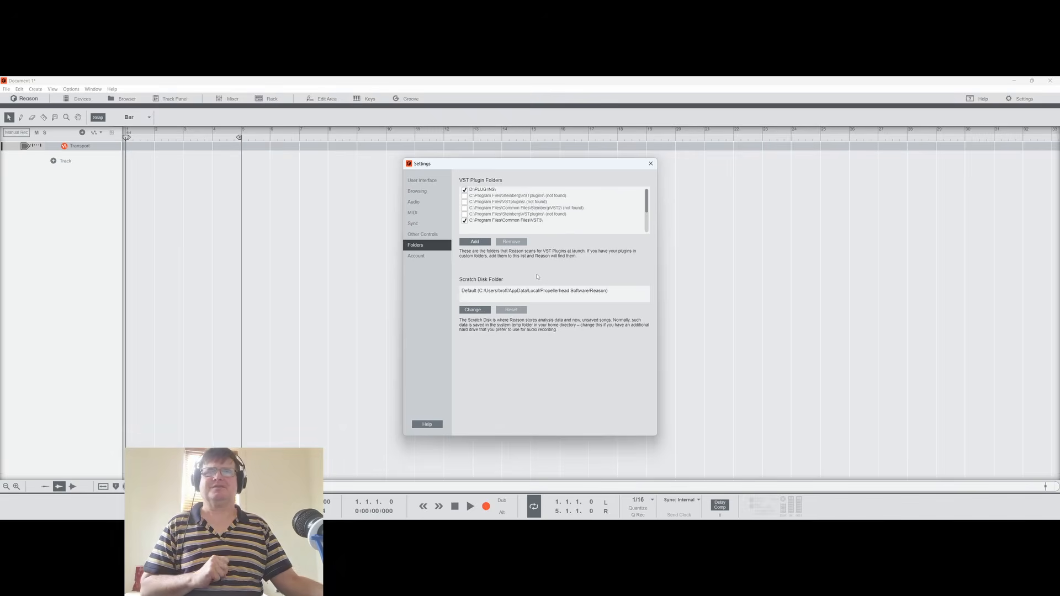
pyautogui.click(651, 163)
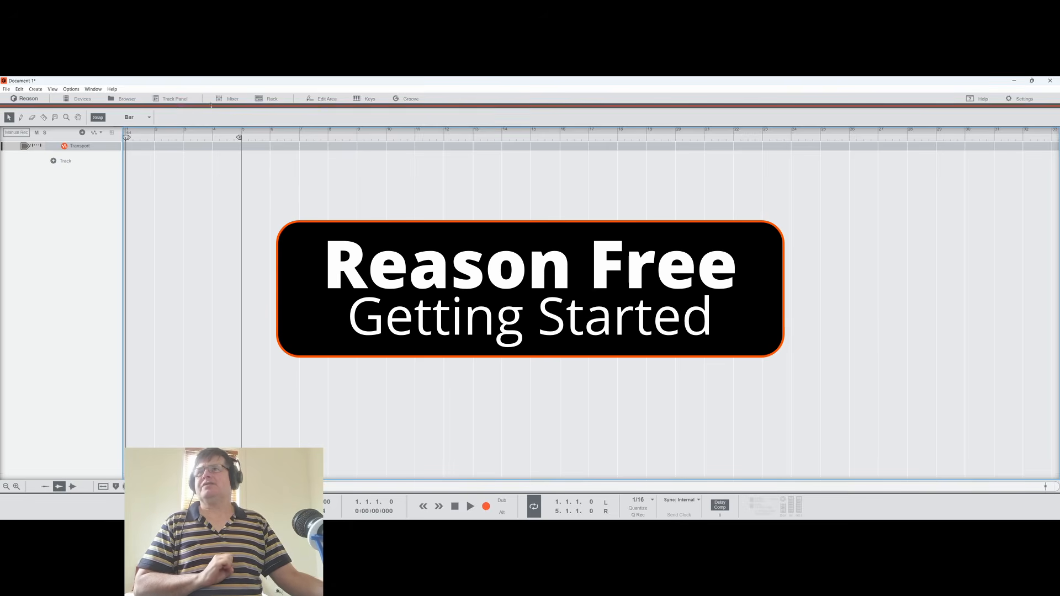
# Step: View the patch Browser and the Devices list from the main window, hiding each again
pyautogui.click(130, 99)
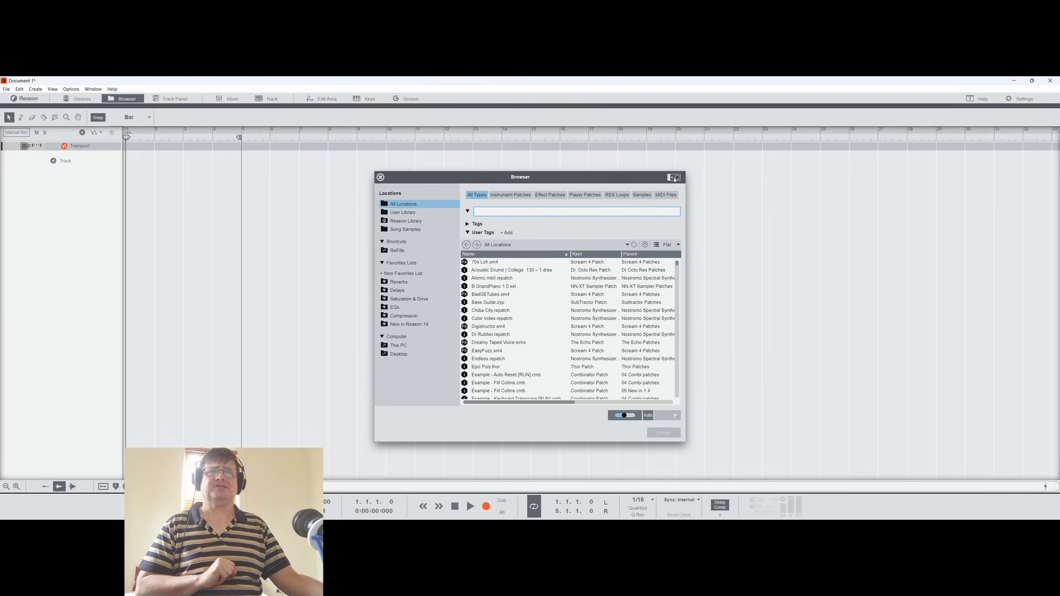
pyautogui.click(380, 177)
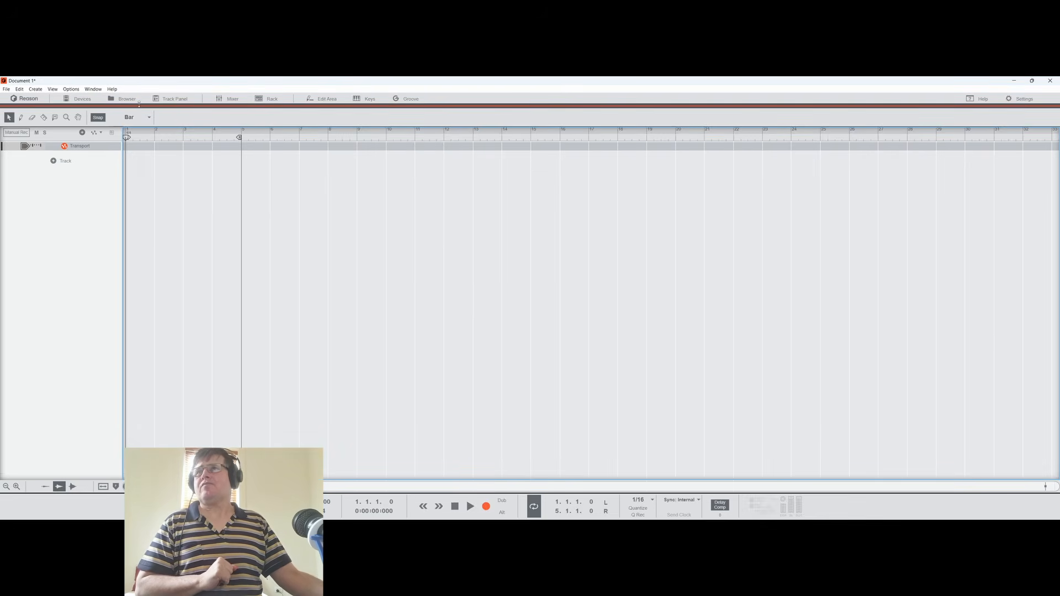
pyautogui.click(80, 99)
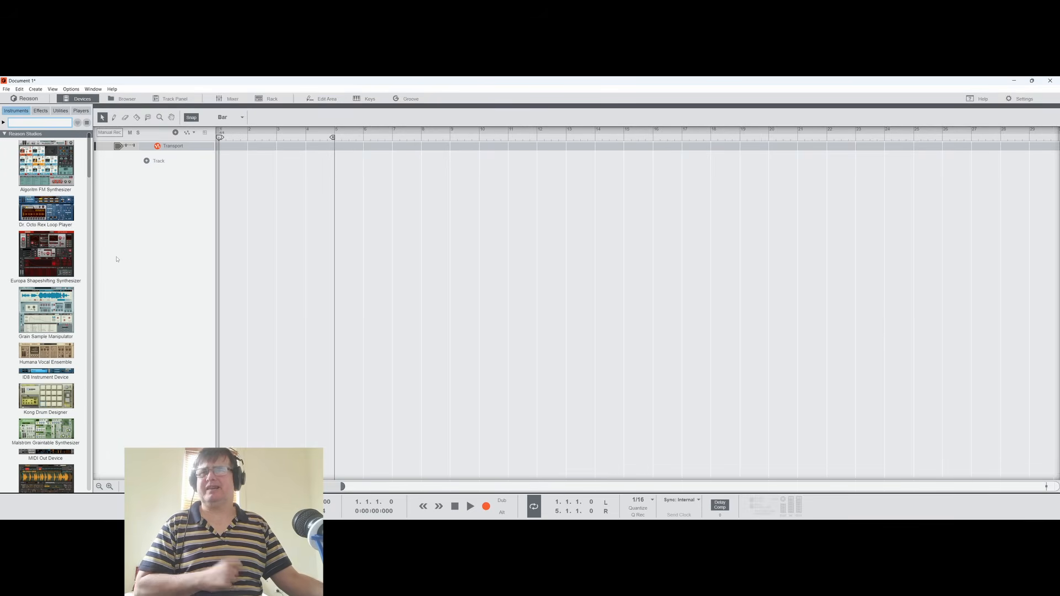
pyautogui.click(77, 98)
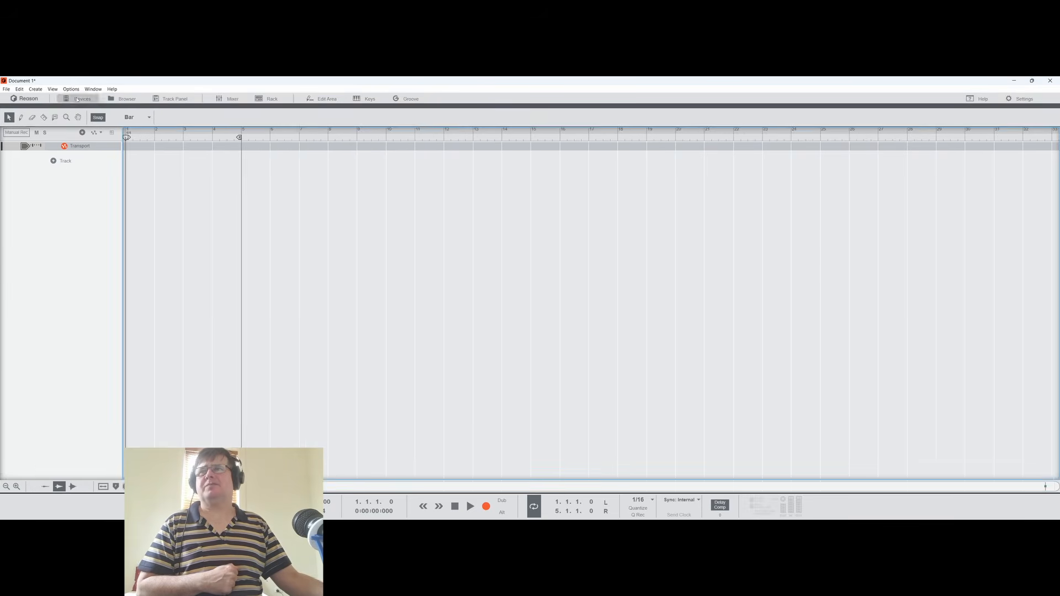
# Step: Open the Rack in its own window and place it beside the sequencer
pyautogui.click(269, 100)
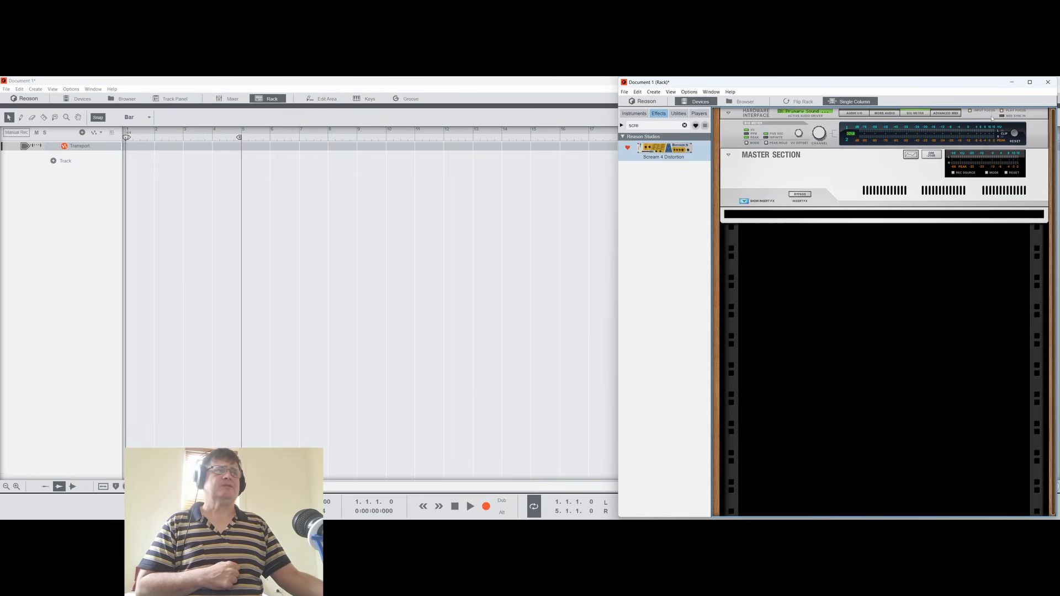
pyautogui.moveTo(951, 83); pyautogui.dragTo(953, 83)
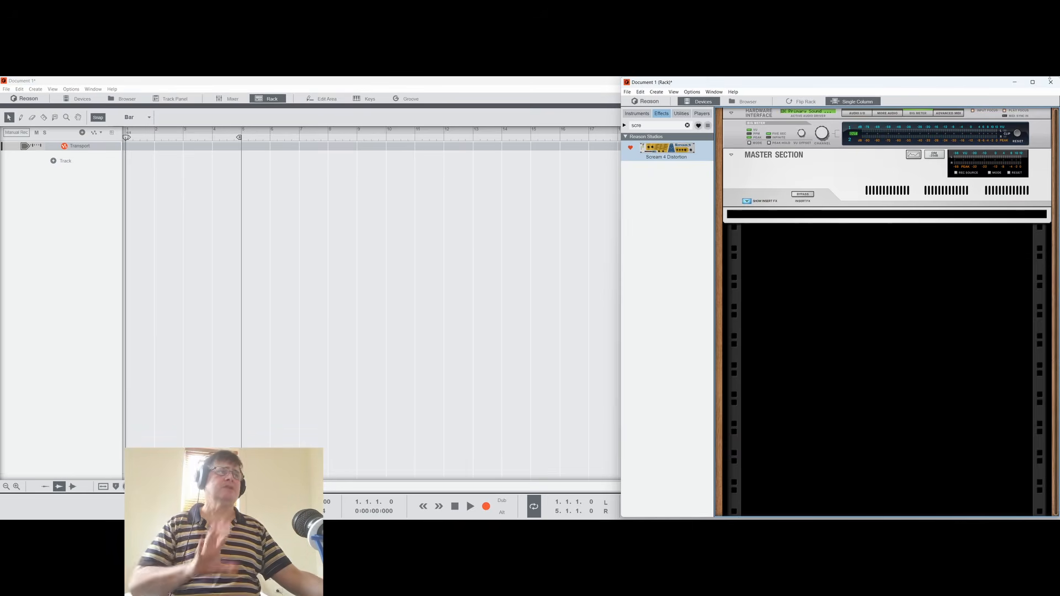
pyautogui.click(1031, 85)
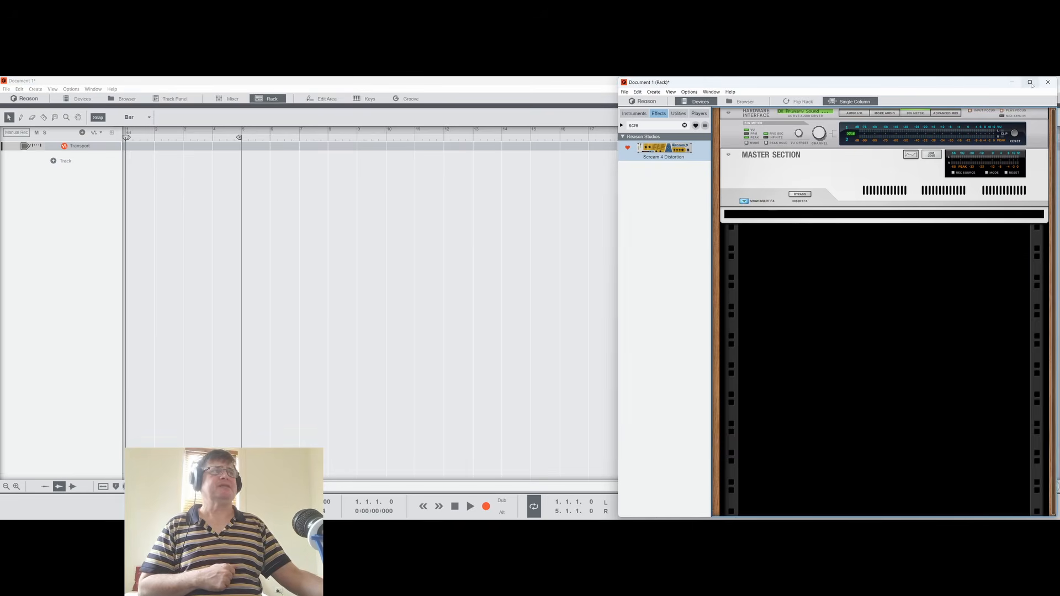
pyautogui.moveTo(1030, 85)
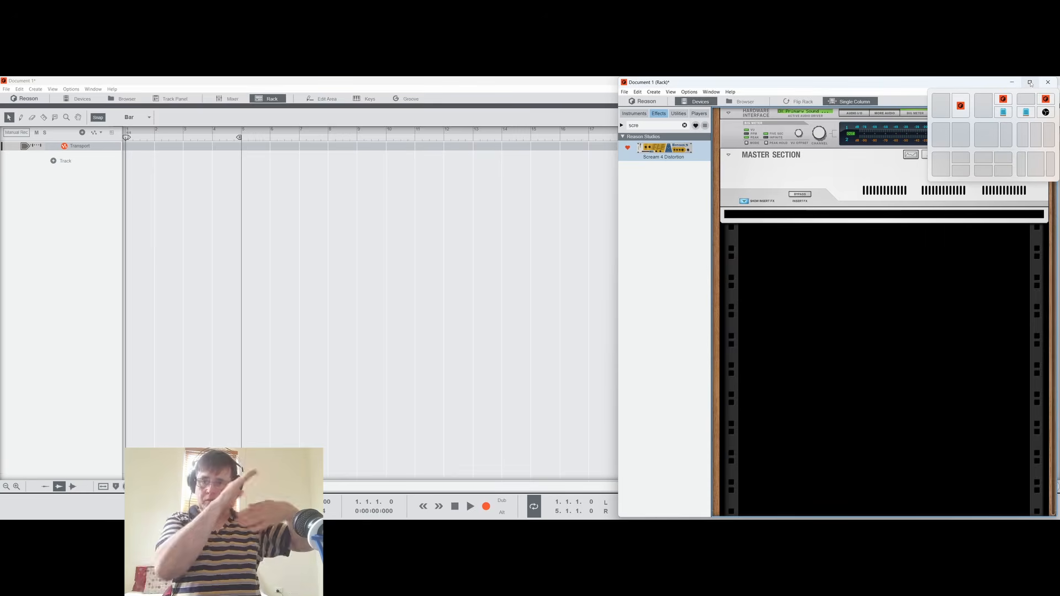
pyautogui.click(697, 101)
pyautogui.click(794, 102)
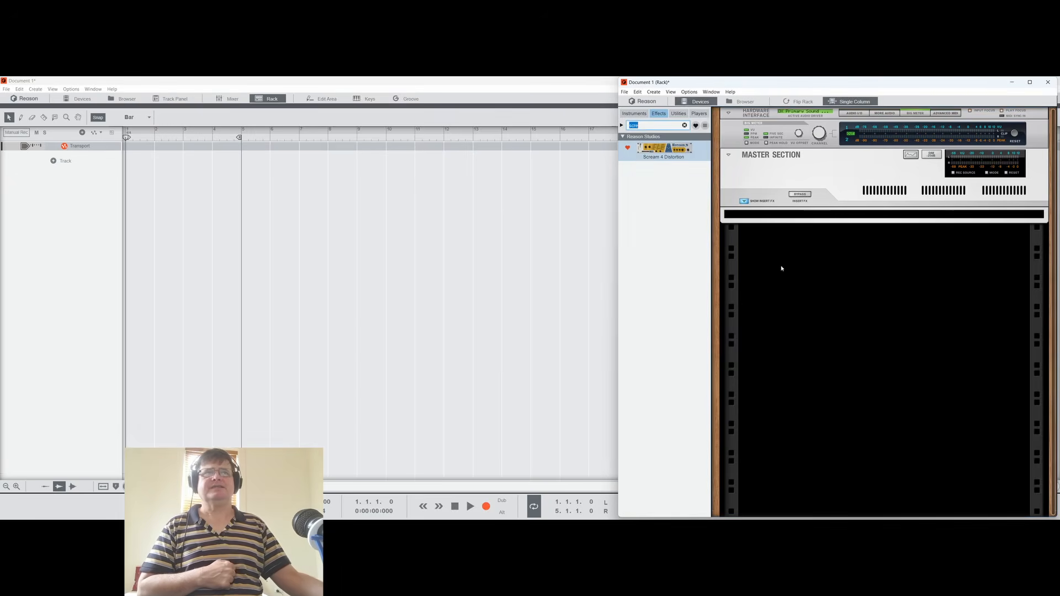
# Step: Clear the rack's device search and look through the instruments, effects, utilities and players
pyautogui.click(685, 125)
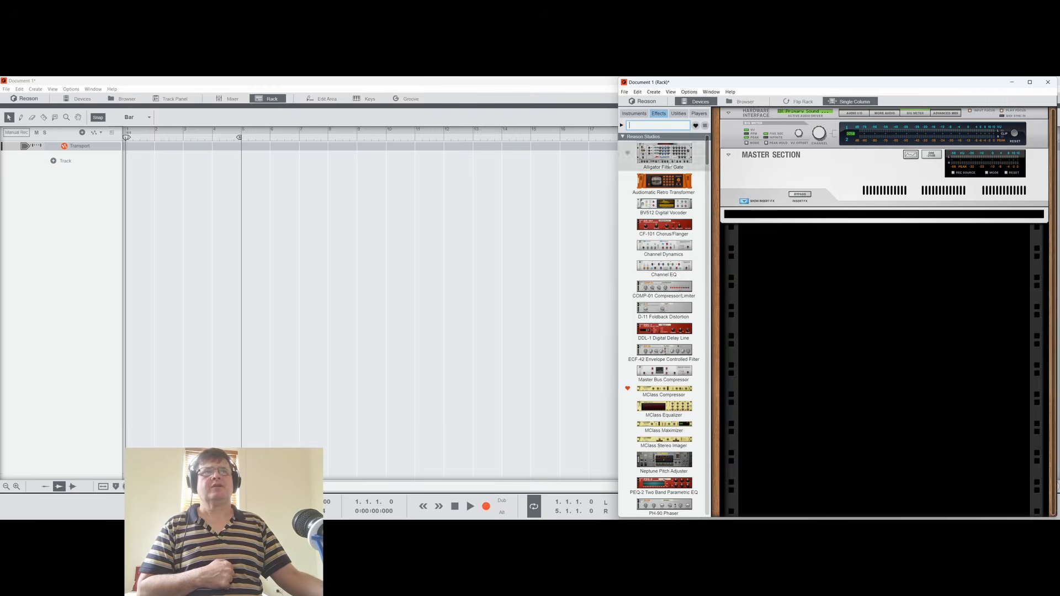
pyautogui.click(635, 114)
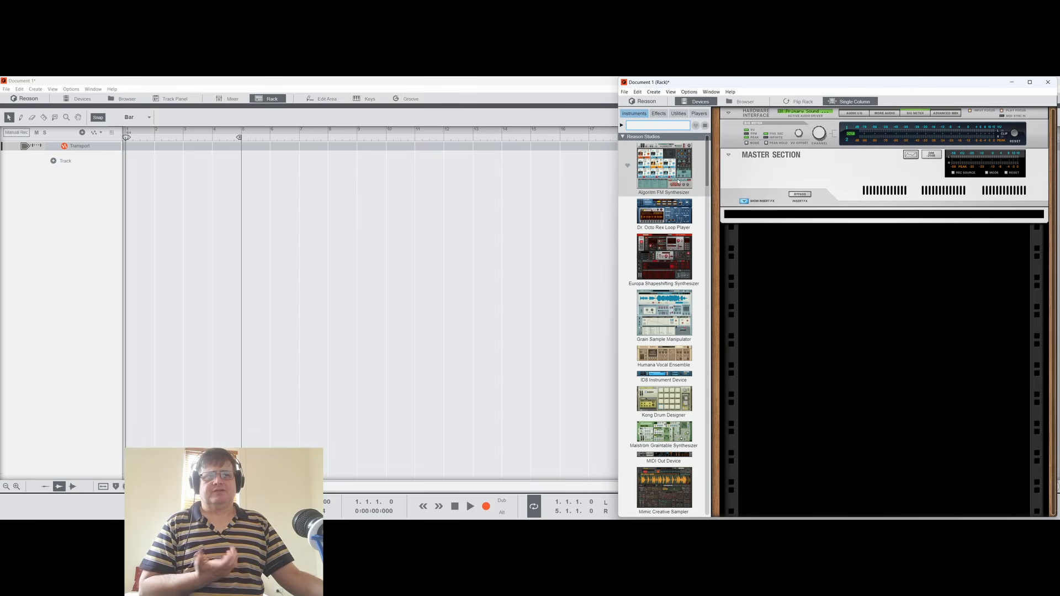
pyautogui.click(660, 113)
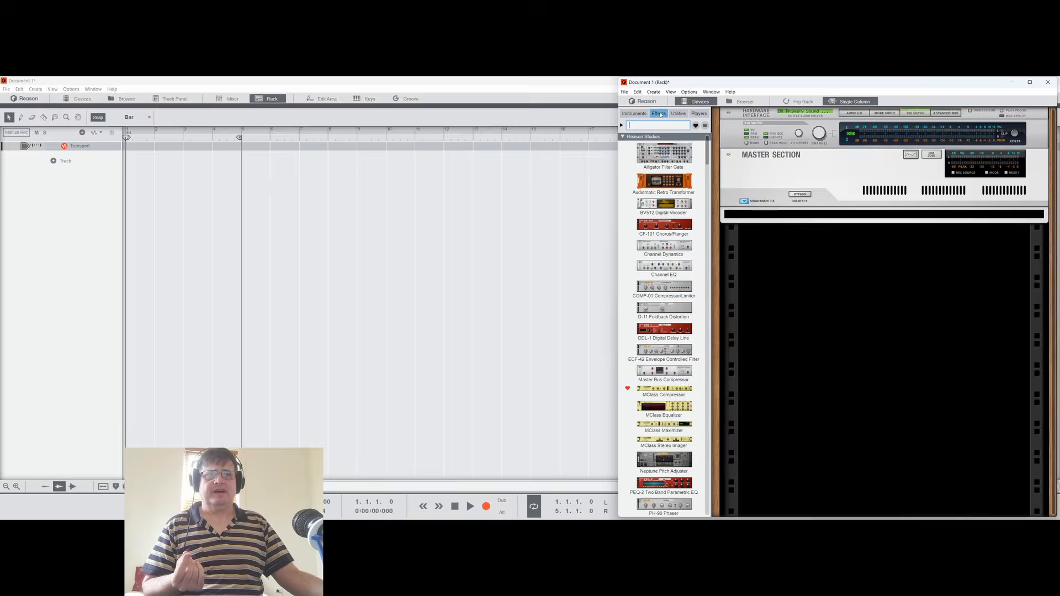
pyautogui.click(679, 114)
pyautogui.click(699, 113)
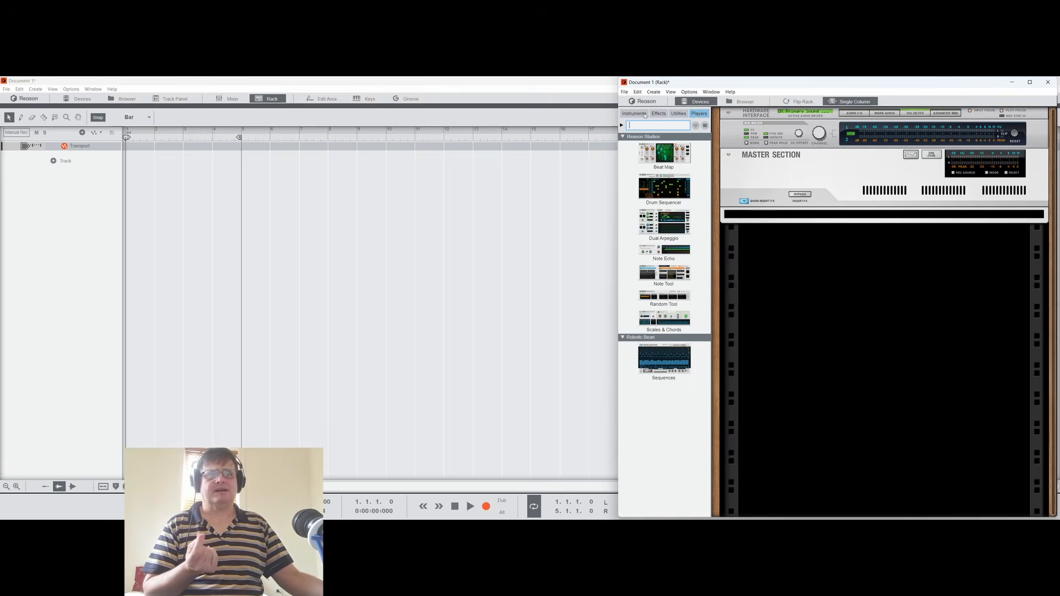
# Step: Create an instrument track from the Europa Shapeshifting Synthesizer in the sequencer's track list
pyautogui.click(633, 114)
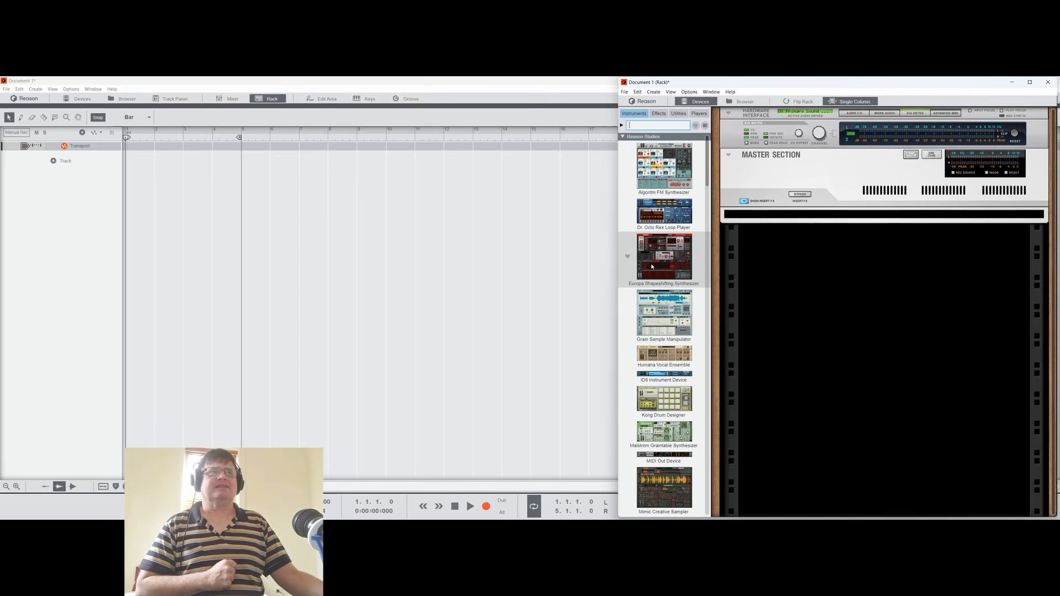
pyautogui.moveTo(655, 266); pyautogui.dragTo(77, 219)
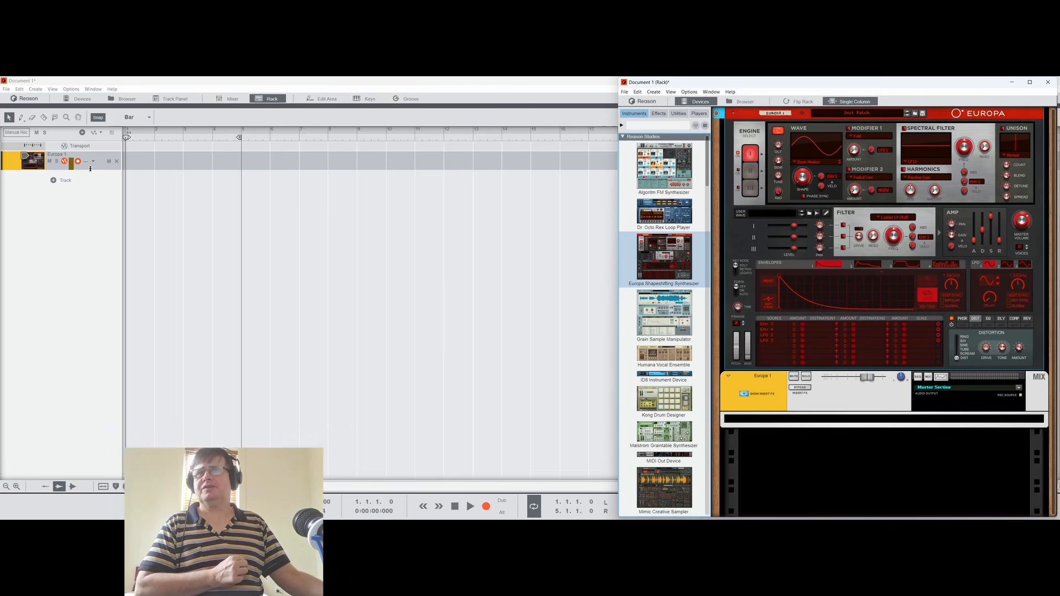
# Step: Hide the Rack window and display the Mixer in the main window
pyautogui.click(269, 99)
pyautogui.click(228, 99)
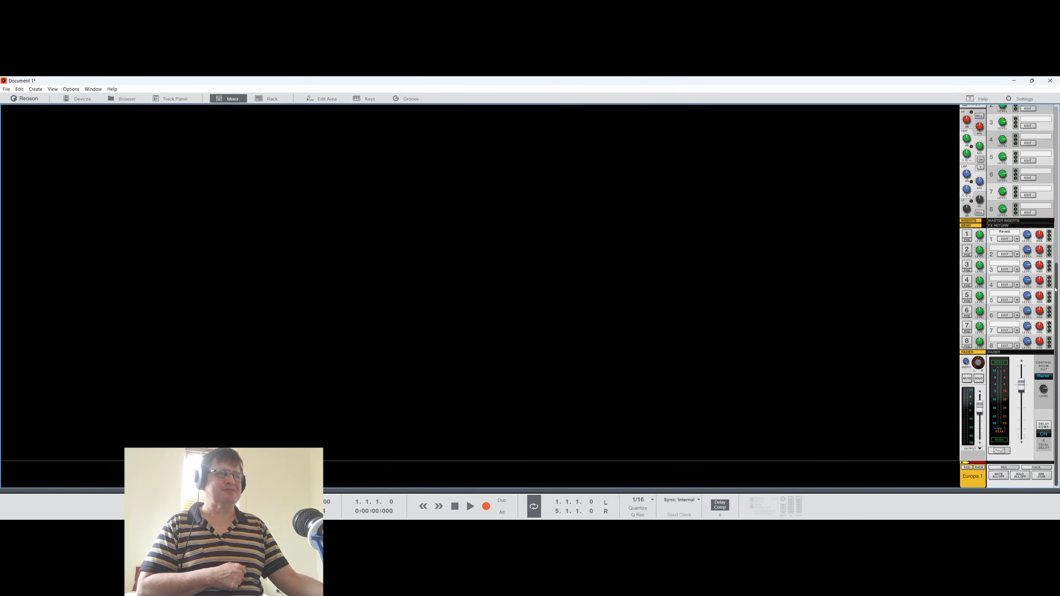
# Step: Look over the Europa channel strip, open its Spectrum EQ, switch the EQ on and close the EQ window
pyautogui.scroll(5, 1041, 317)
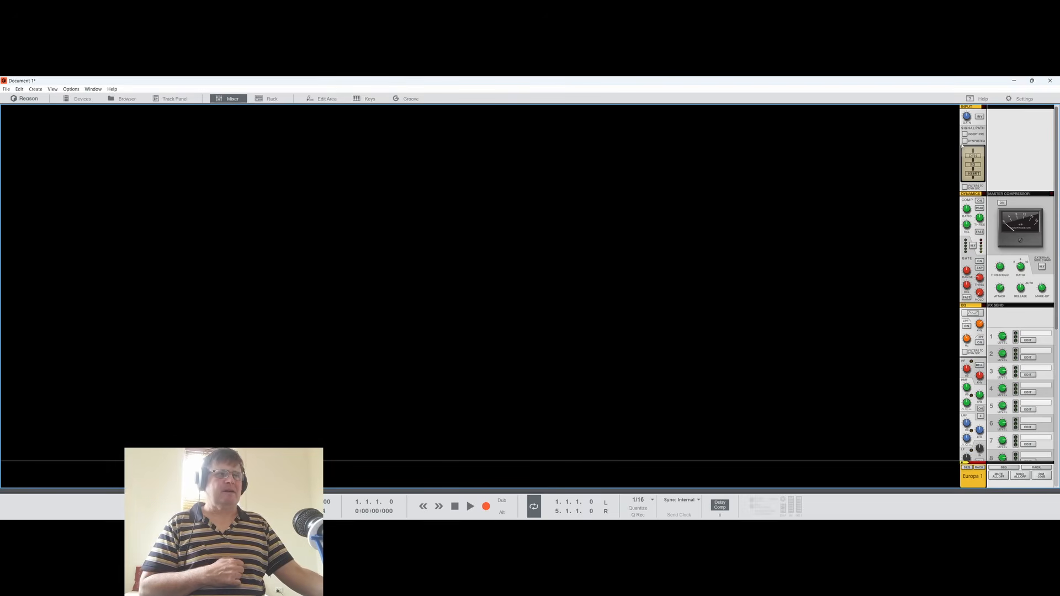
pyautogui.moveTo(979, 214)
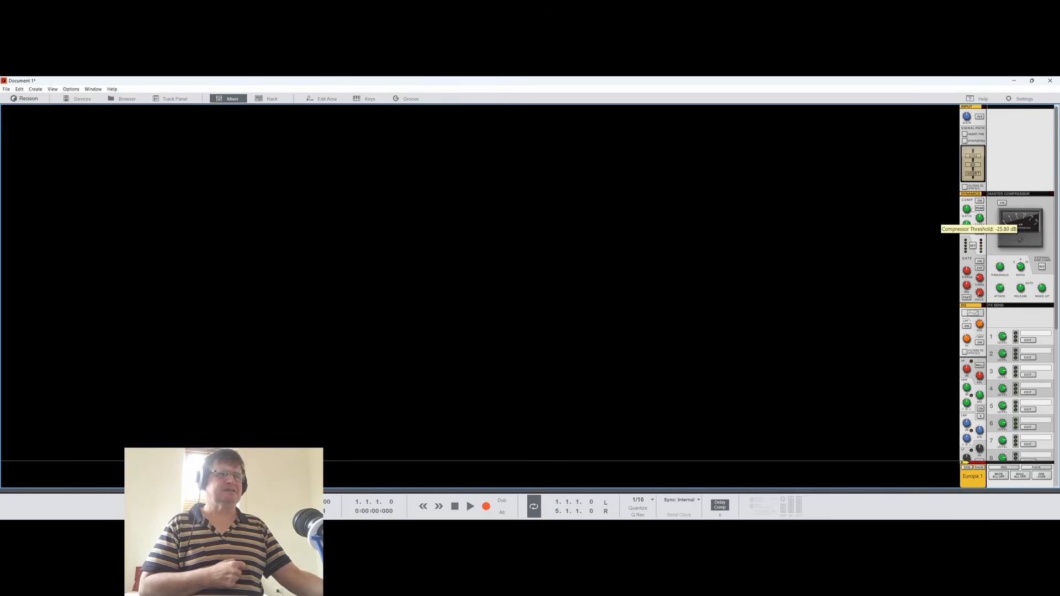
pyautogui.scroll(-5, 972, 260)
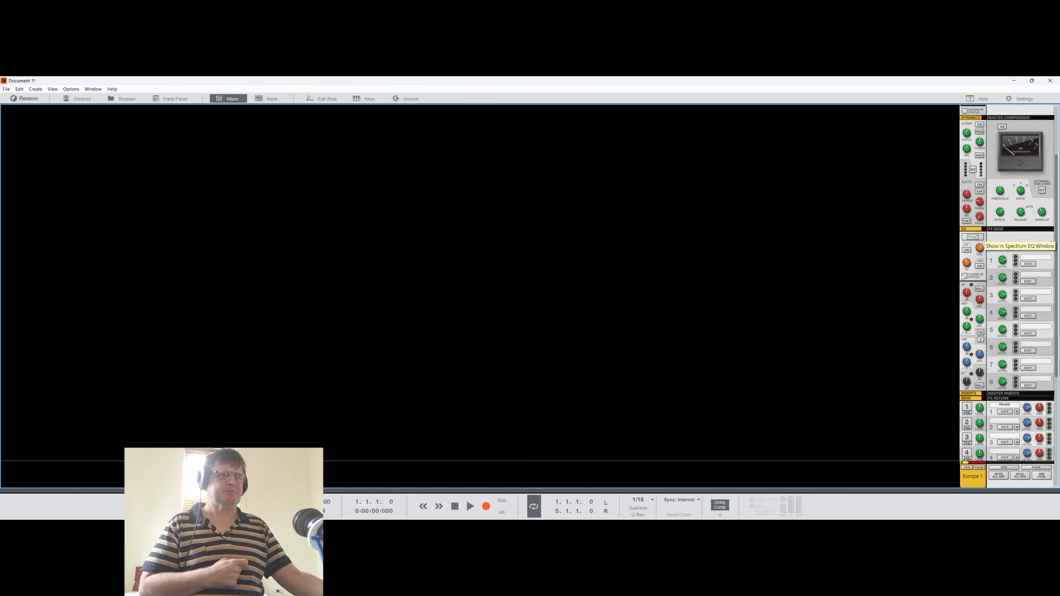
pyautogui.click(972, 186)
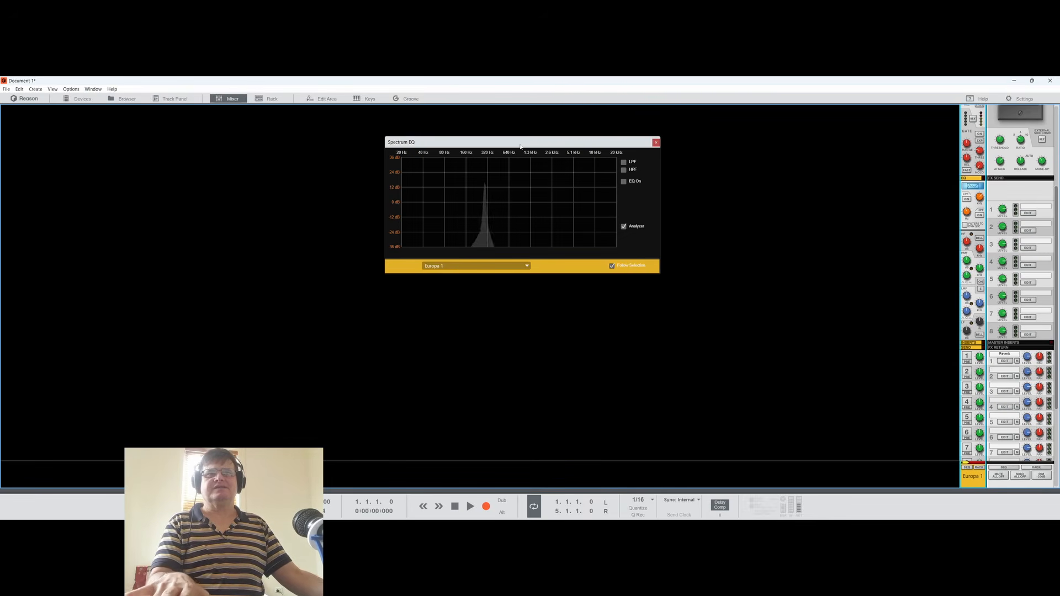
pyautogui.click(624, 182)
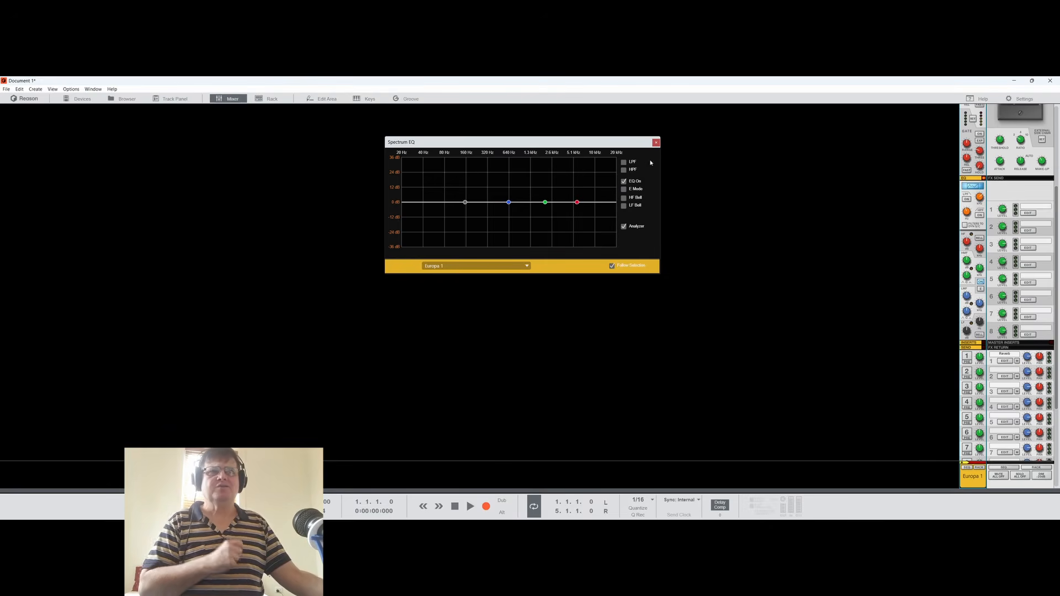
pyautogui.click(655, 143)
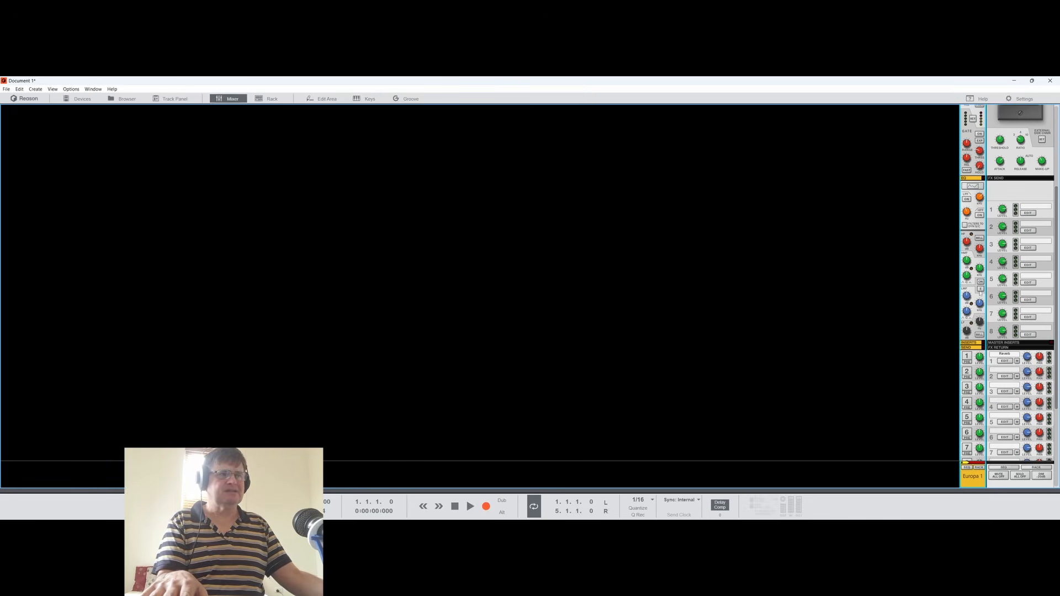
# Step: Try the Europa channel's first FX send by switching it on and off again
pyautogui.moveTo(980, 269)
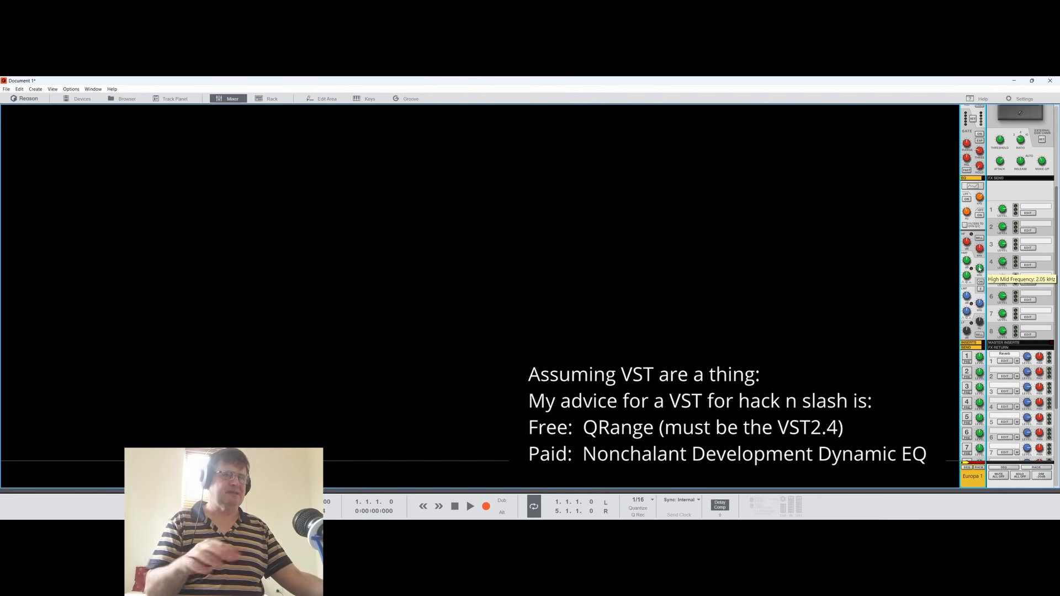
pyautogui.scroll(-3, 980, 269)
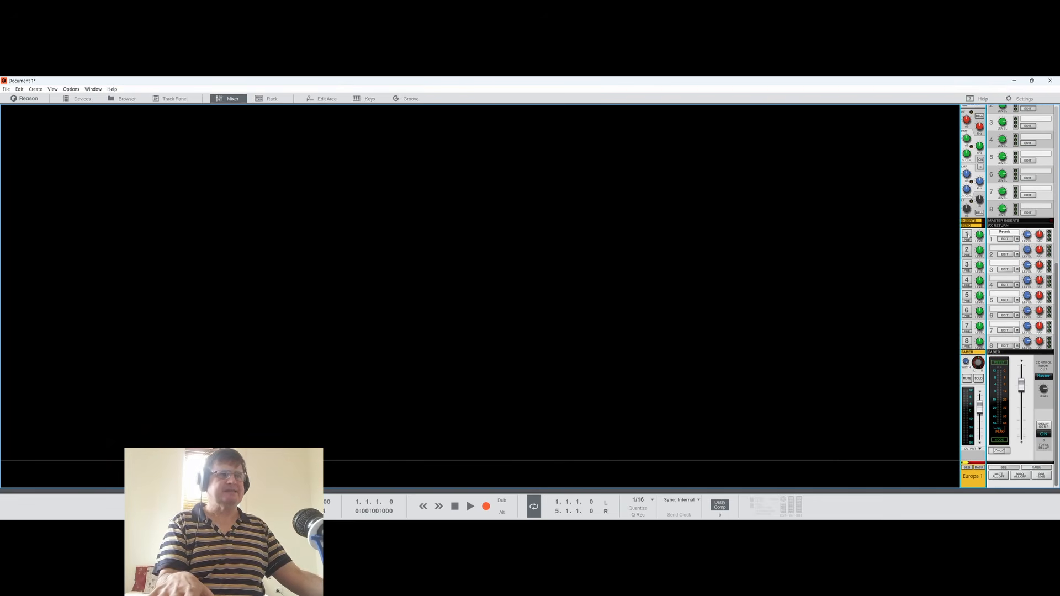
pyautogui.click(967, 235)
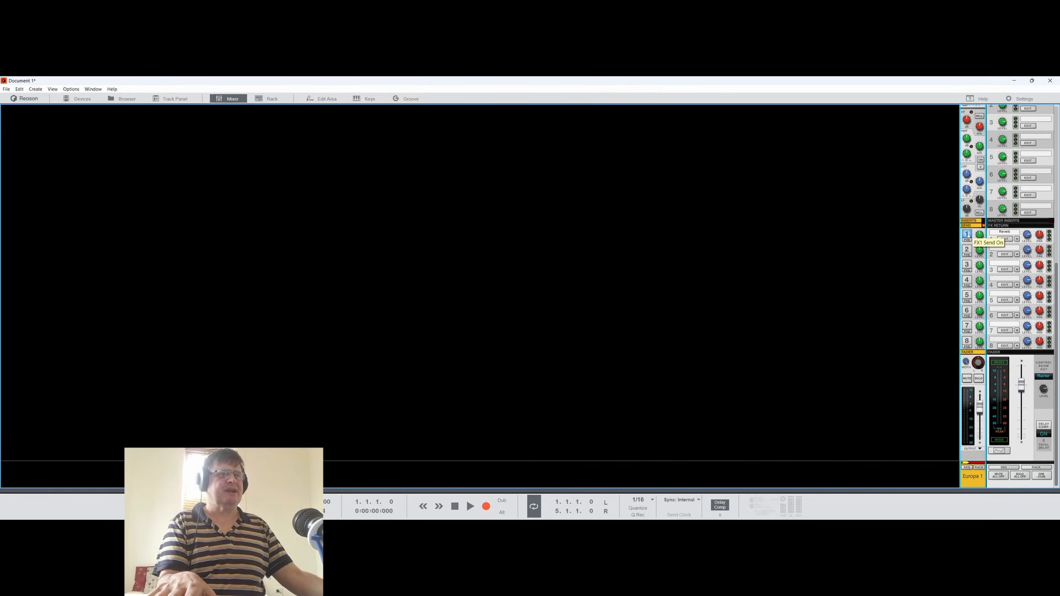
pyautogui.click(967, 235)
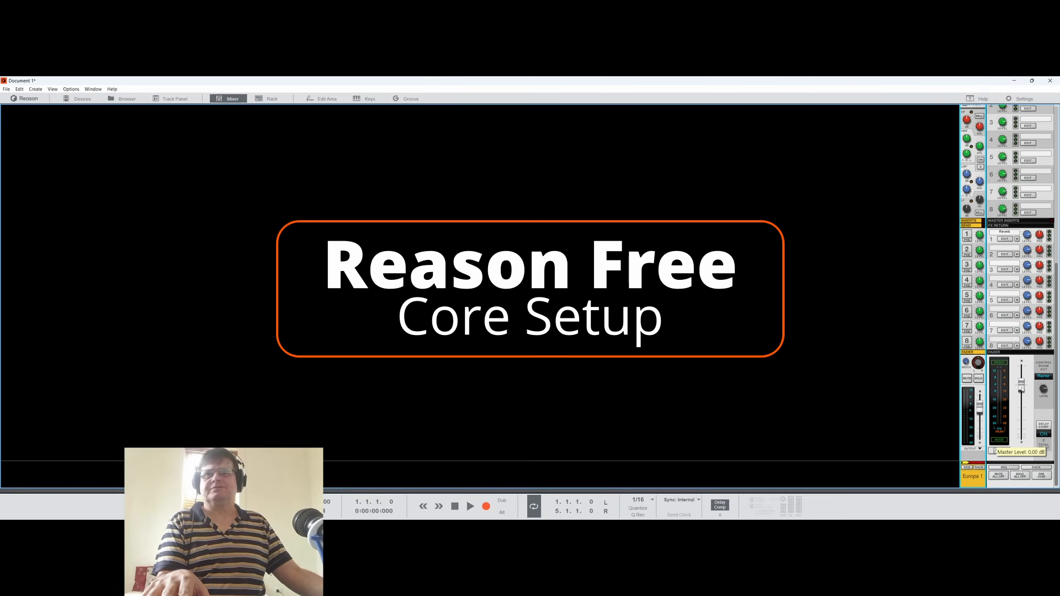
# Step: Create automation for the master level fader so the Master Section gets a sequencer track, and select that track
pyautogui.rightClick(1022, 389)
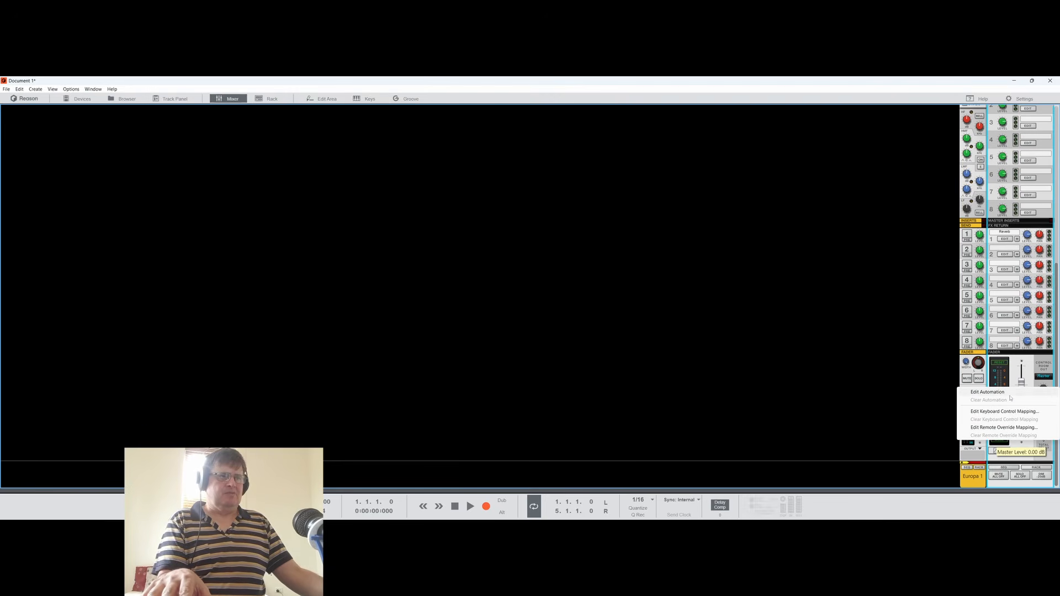
pyautogui.click(1012, 394)
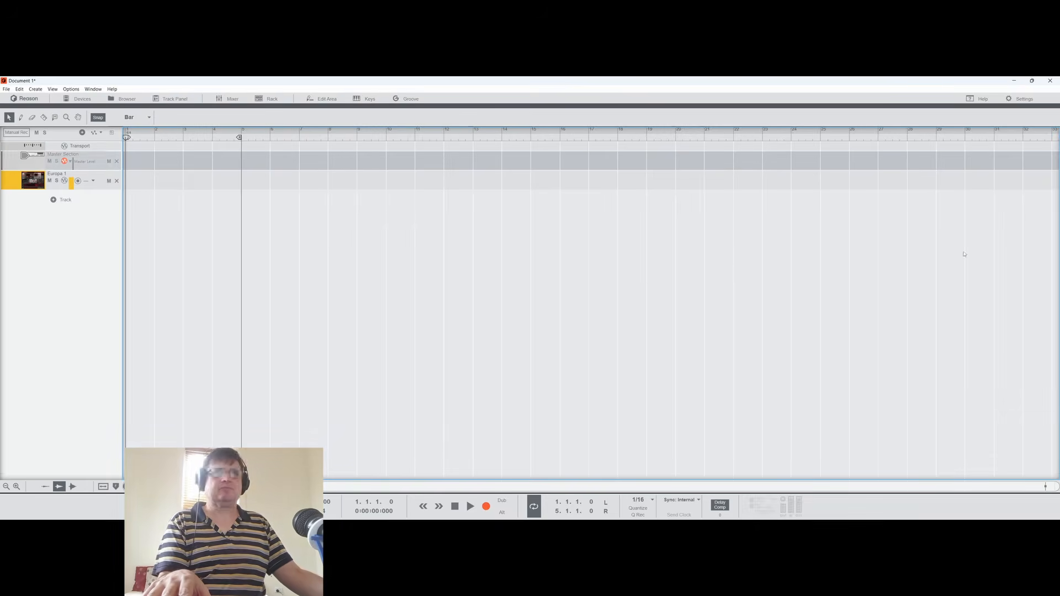
pyautogui.click(41, 162)
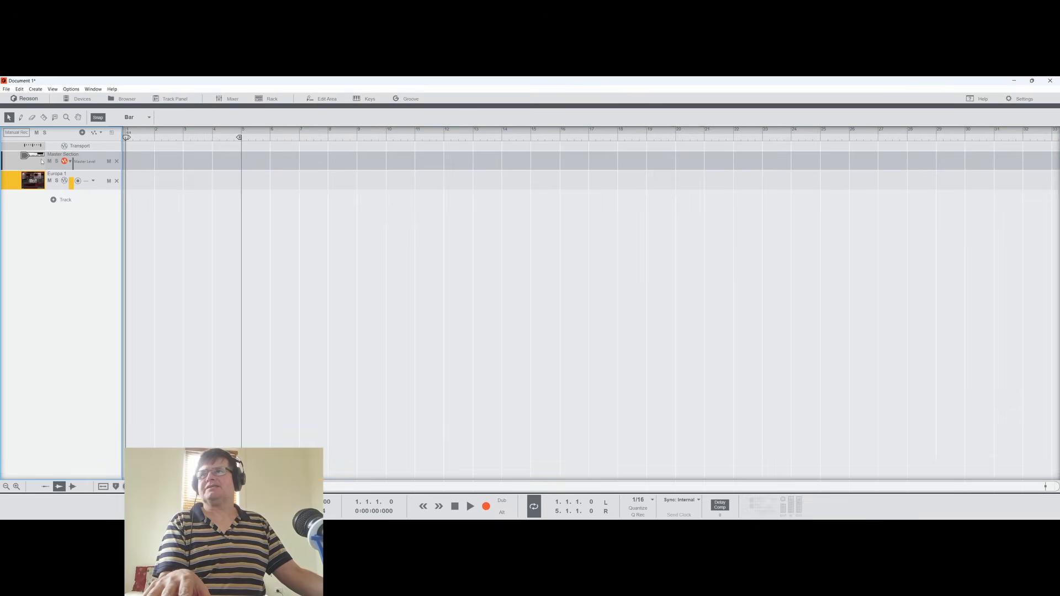
# Step: Show the Rack beside the sequencer, reveal the Master Section with the Audio I/O expanded, and flip the rack to its rear
pyautogui.click(36, 187)
pyautogui.press('F6')
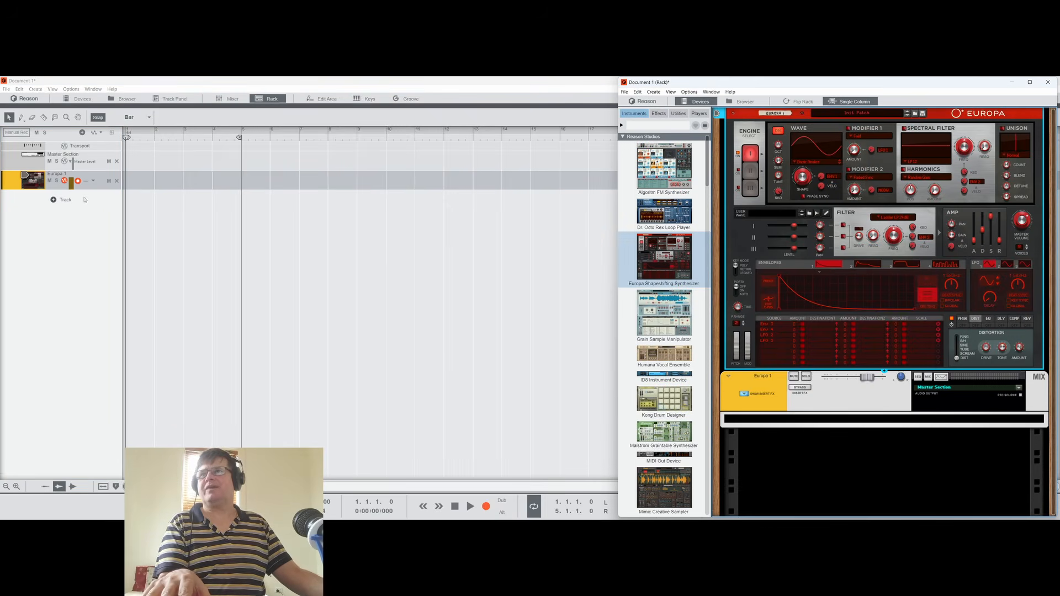
pyautogui.click(31, 166)
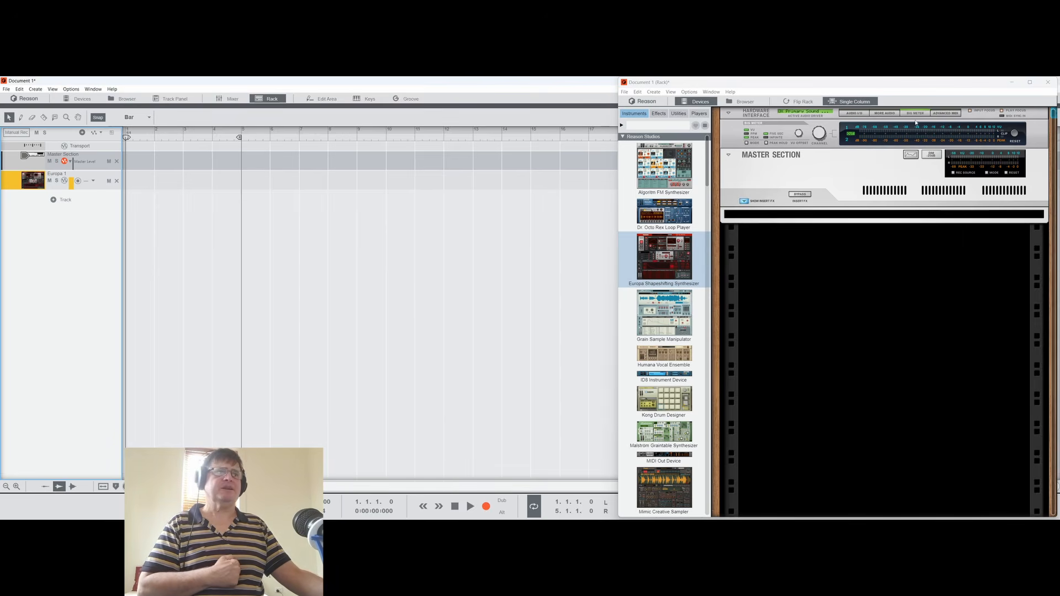
pyautogui.click(854, 113)
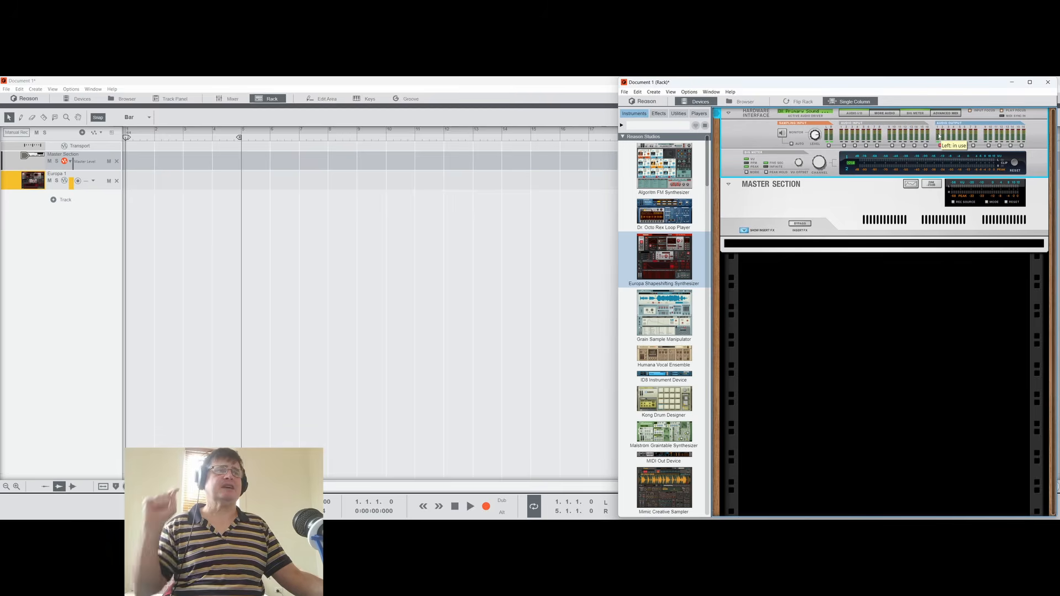
pyautogui.press('Tab')
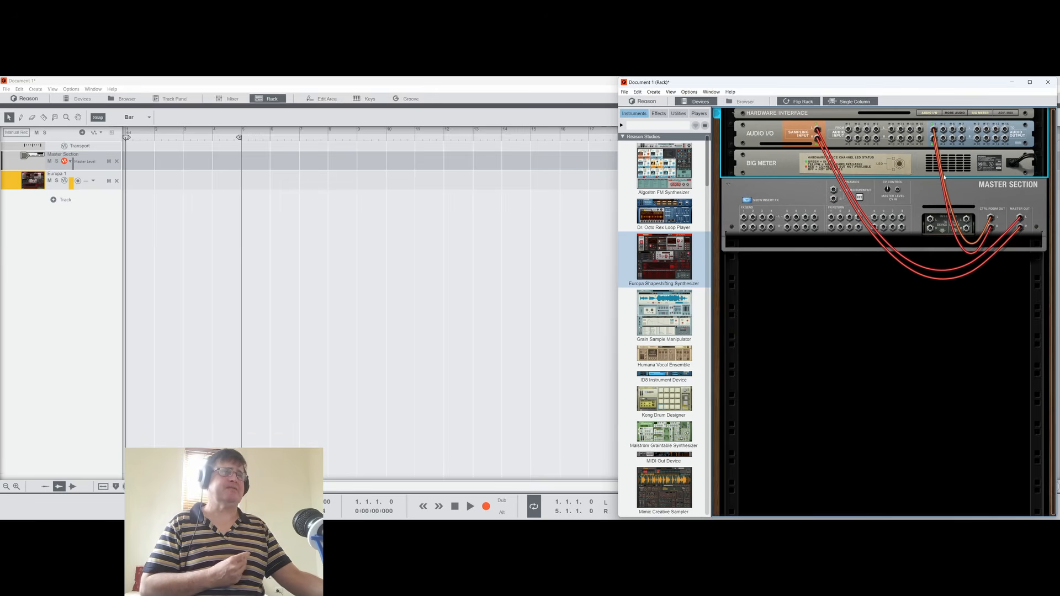
# Step: Unplug the audio output and sampling input cables, reconnect the Control Room outputs to the first audio output pair, and flip the rack back
pyautogui.moveTo(935, 131); pyautogui.dragTo(933, 145)
pyautogui.moveTo(817, 130); pyautogui.dragTo(827, 132)
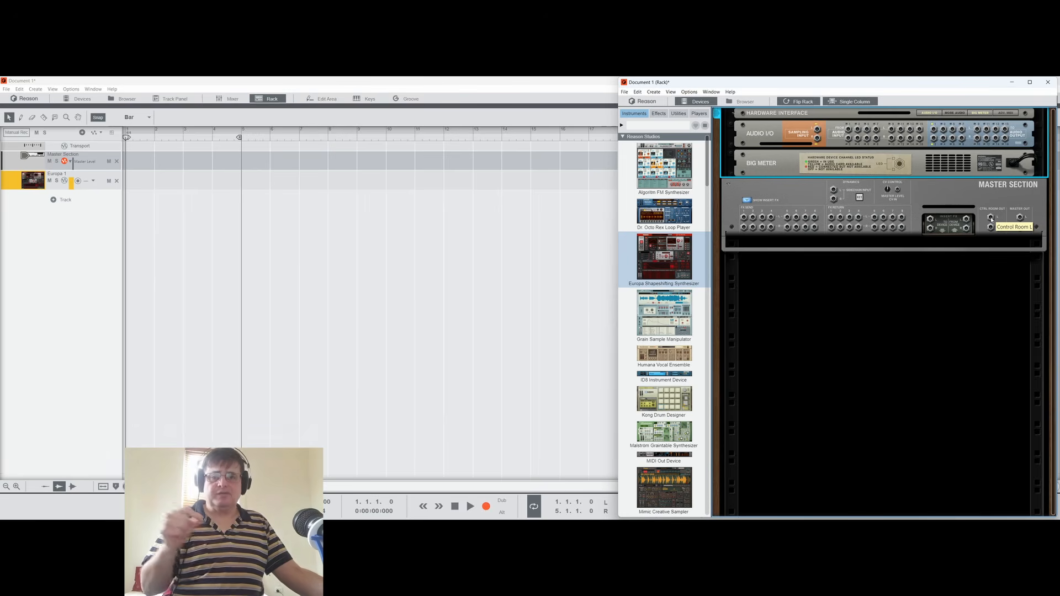
pyautogui.moveTo(991, 219); pyautogui.dragTo(937, 135)
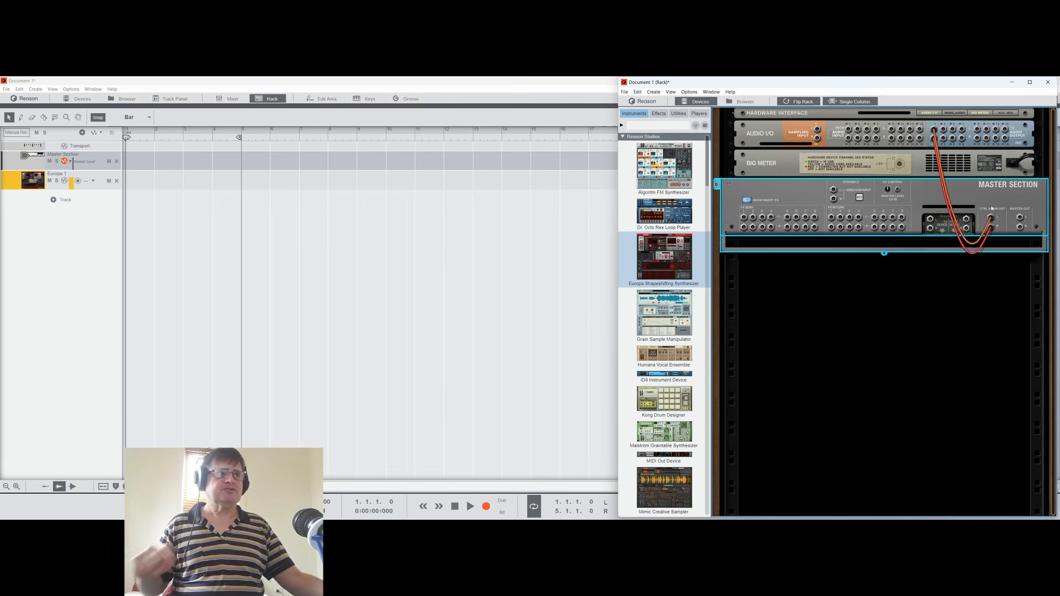
pyautogui.press('Tab')
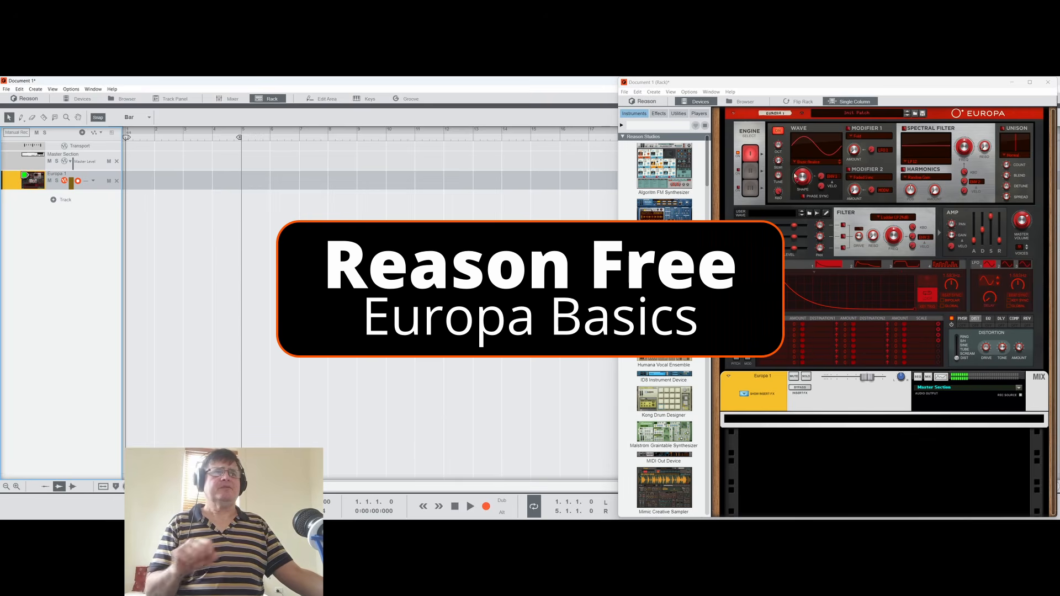
# Step: Sweep the Shape of Europa's Engine 1 back and forth on the Basic Analog wave
pyautogui.moveTo(802, 178); pyautogui.dragTo(807, 189)
pyautogui.moveTo(819, 108); pyautogui.dragTo(820, 84)
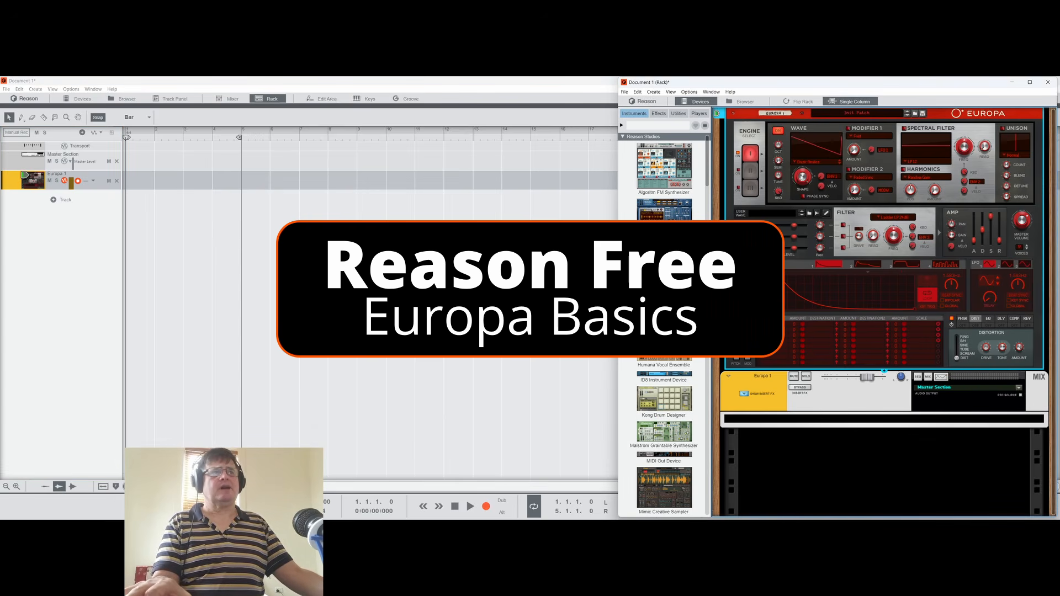
pyautogui.moveTo(804, 178); pyautogui.dragTo(833, 320)
pyautogui.moveTo(824, 268); pyautogui.dragTo(804, 168)
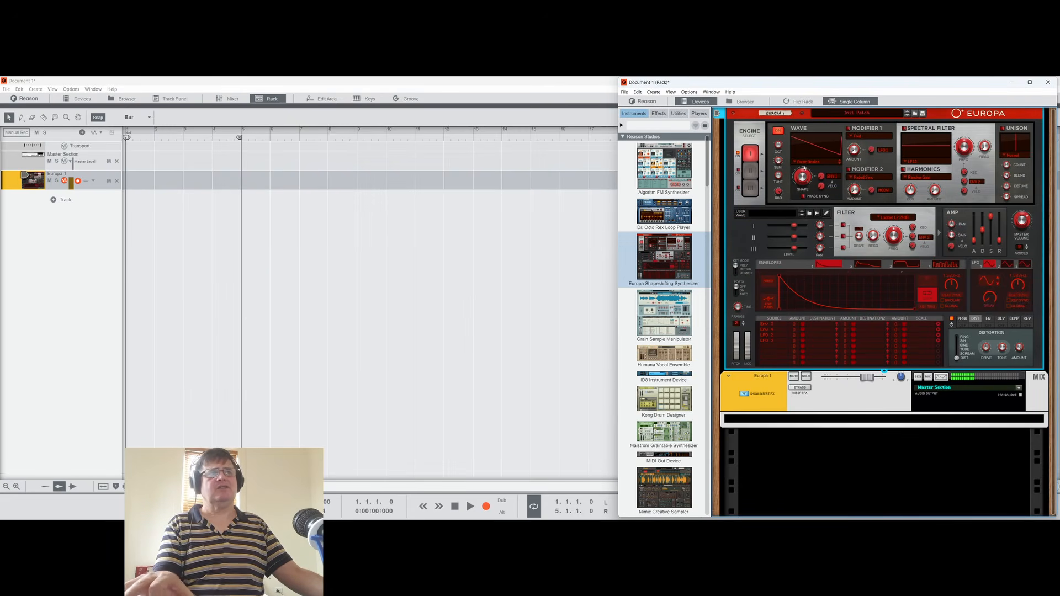
pyautogui.click(807, 163)
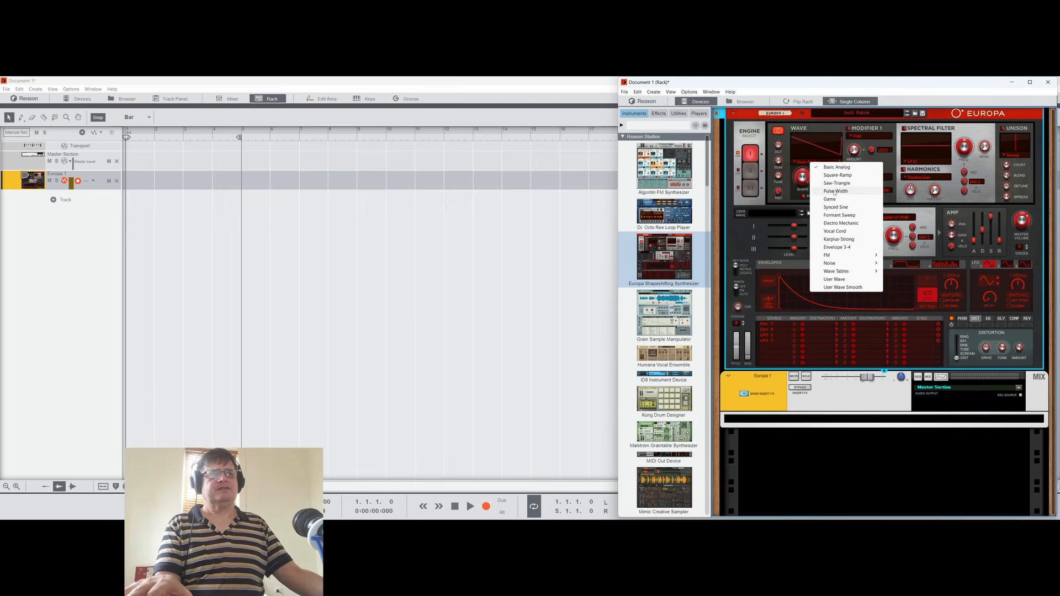
pyautogui.click(804, 178)
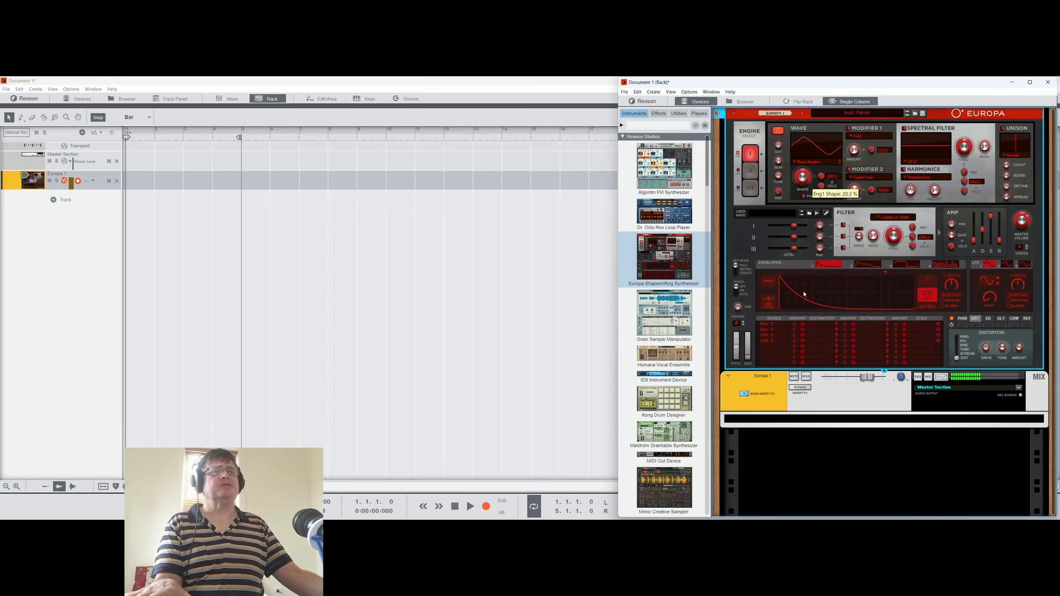
pyautogui.moveTo(816, 191); pyautogui.dragTo(808, 163)
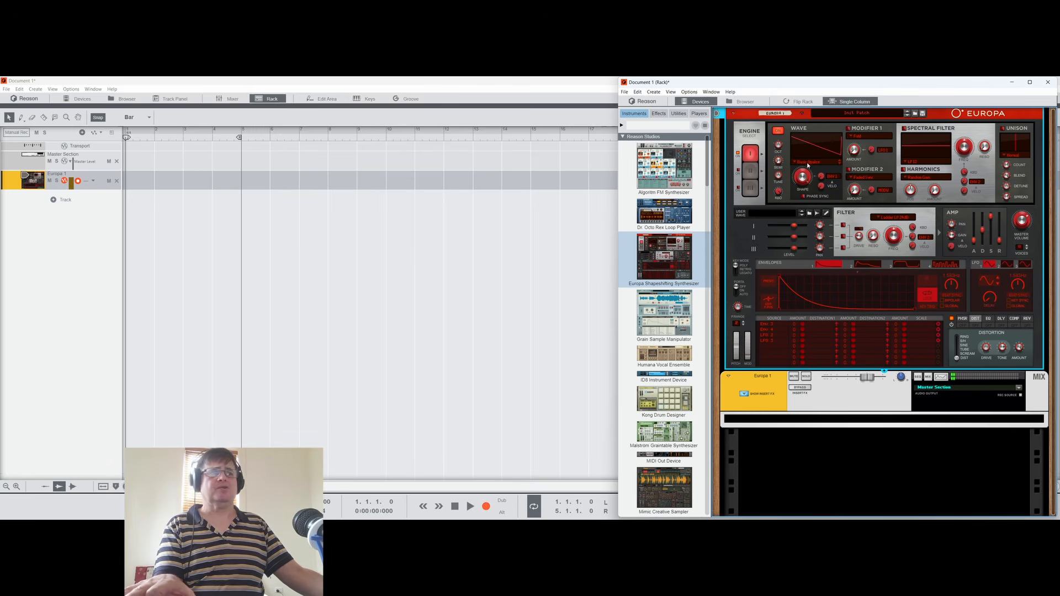
# Step: Set the Engine 1 wave to Pulse Width and sweep its Shape to vary the pulse
pyautogui.click(809, 162)
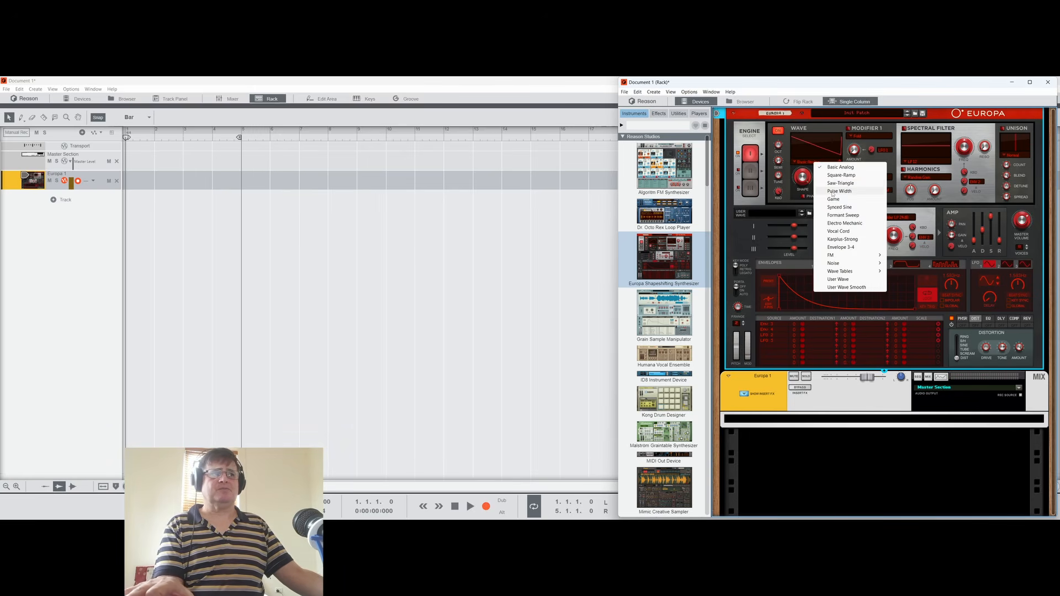
pyautogui.click(833, 192)
pyautogui.moveTo(805, 179); pyautogui.dragTo(816, 233)
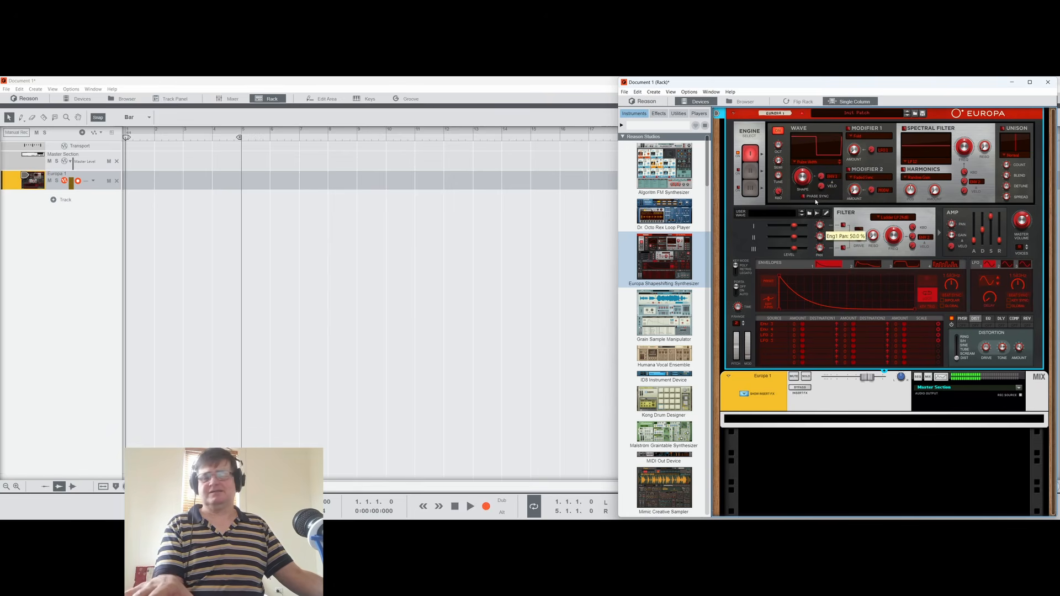
pyautogui.moveTo(805, 170); pyautogui.dragTo(806, 167)
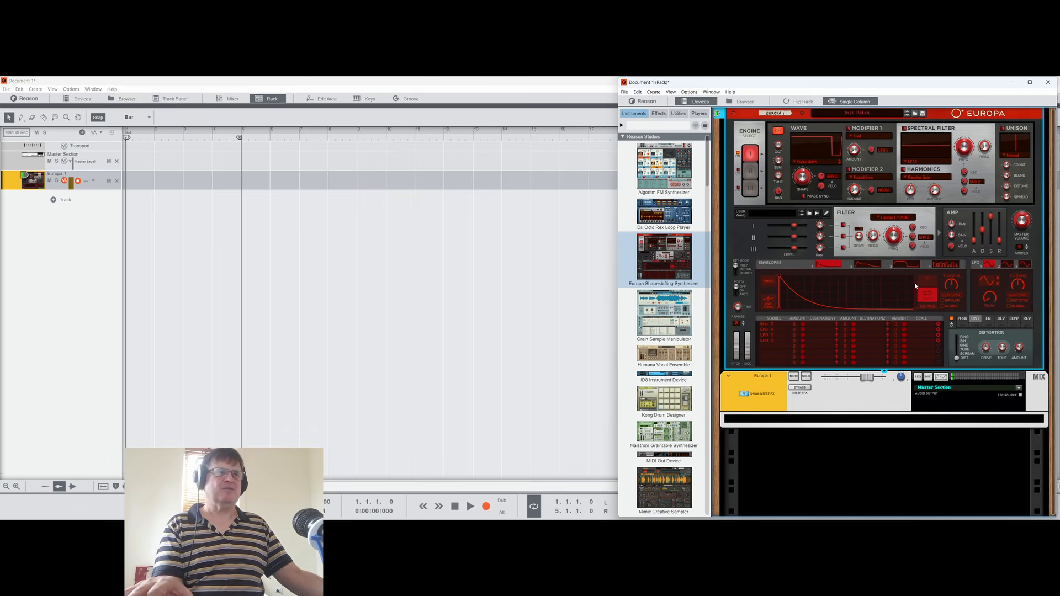
# Step: Give Europa's Envelope 1 the rising and falling triangle wave preset and adjust the envelope's rate
pyautogui.moveTo(781, 277); pyautogui.dragTo(871, 279)
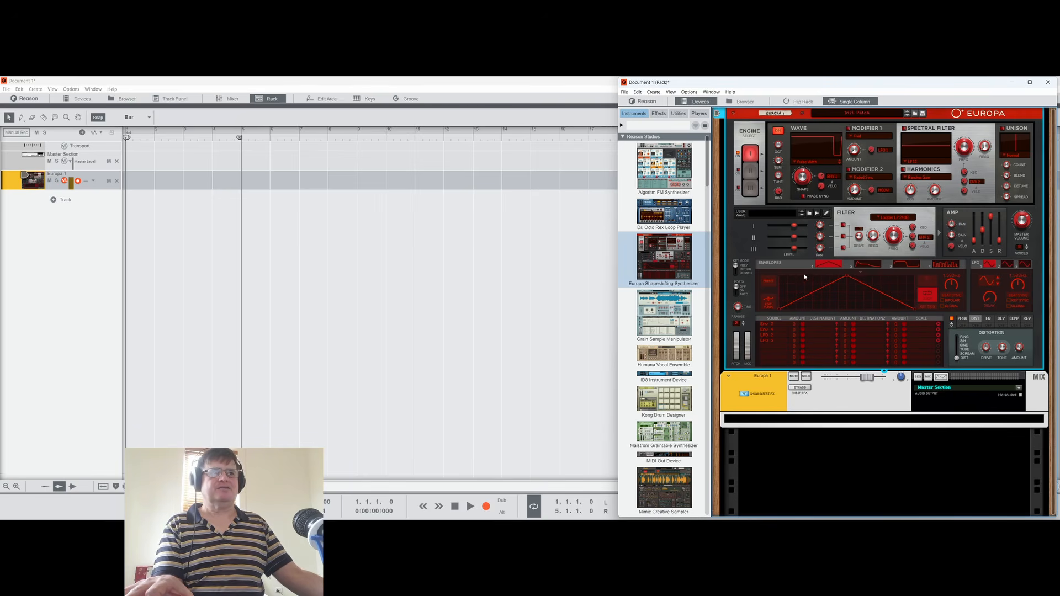
pyautogui.click(772, 282)
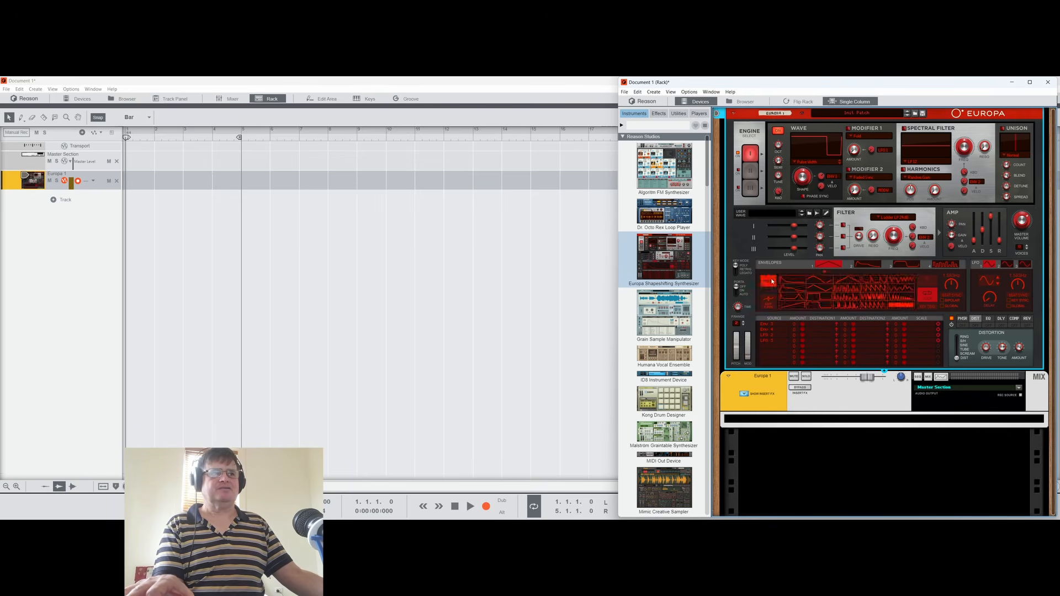
pyautogui.click(817, 288)
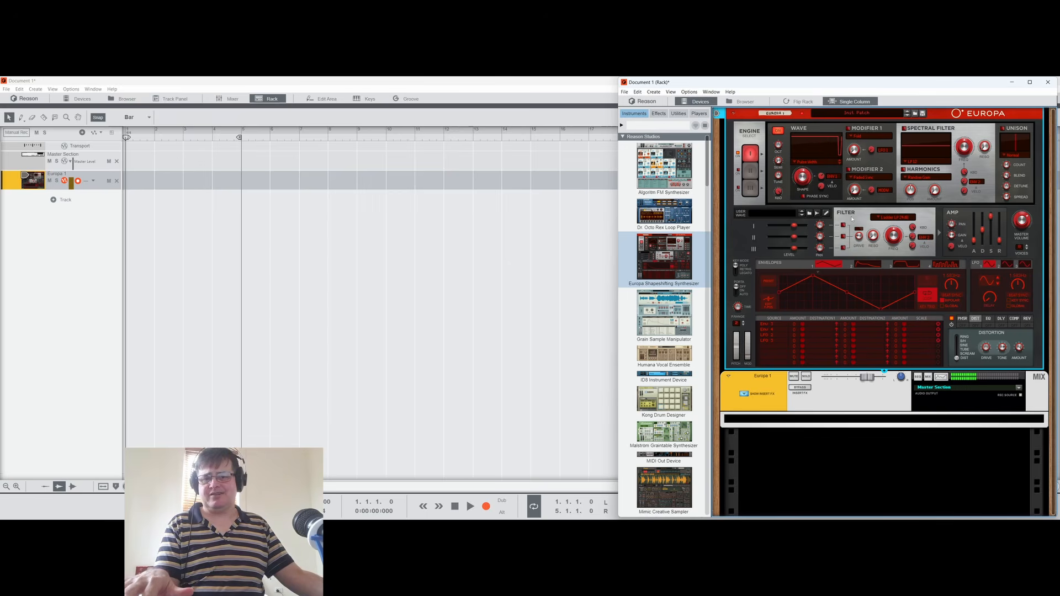
pyautogui.moveTo(954, 282); pyautogui.dragTo(952, 309)
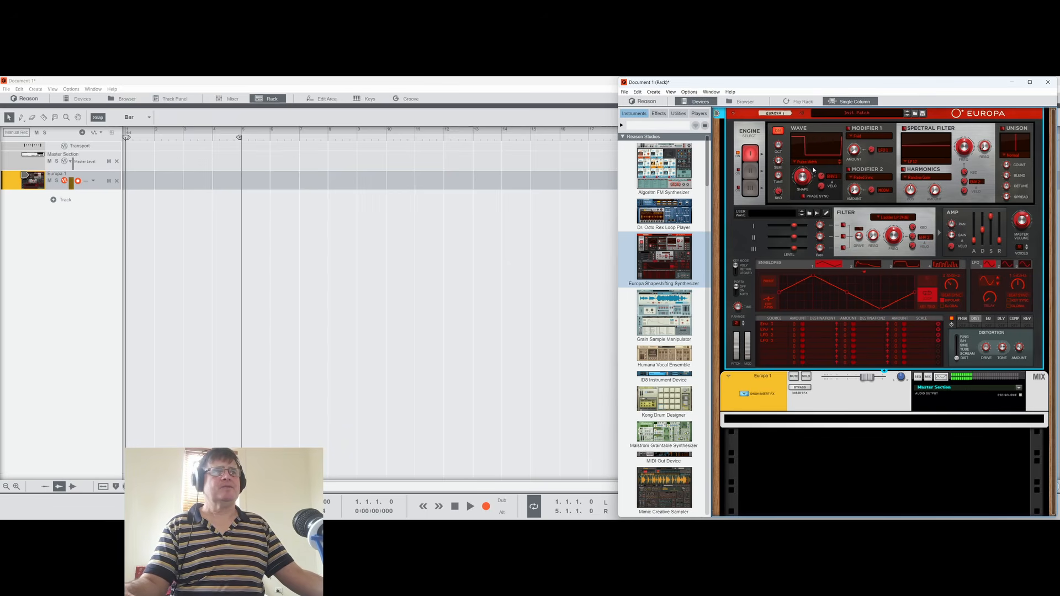
# Step: Keep Envelope 1 as the modulation source for the Engine 1 Shape and adjust the modulation amount
pyautogui.click(833, 176)
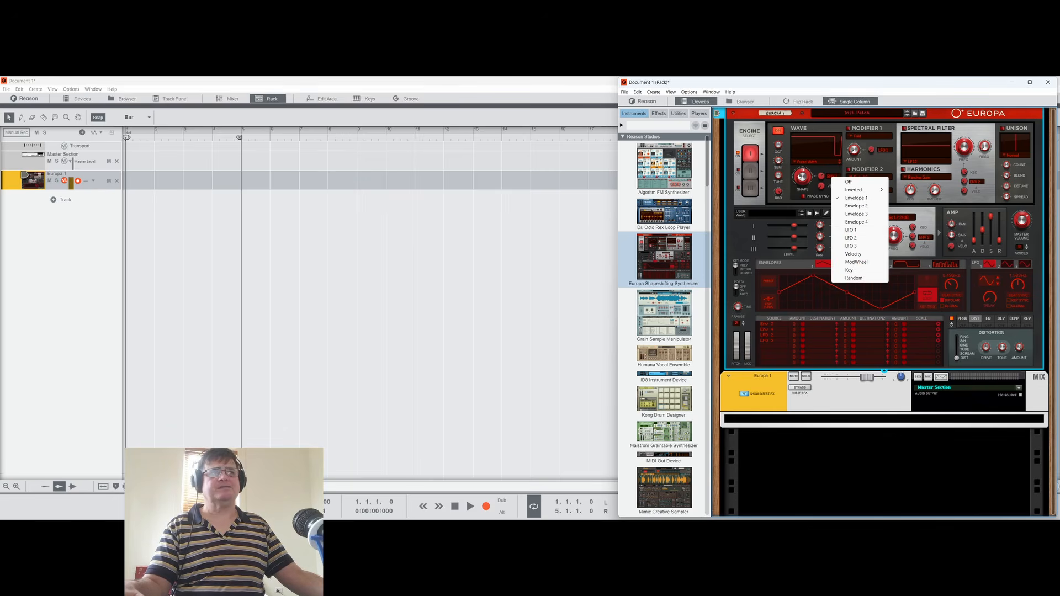
pyautogui.click(821, 179)
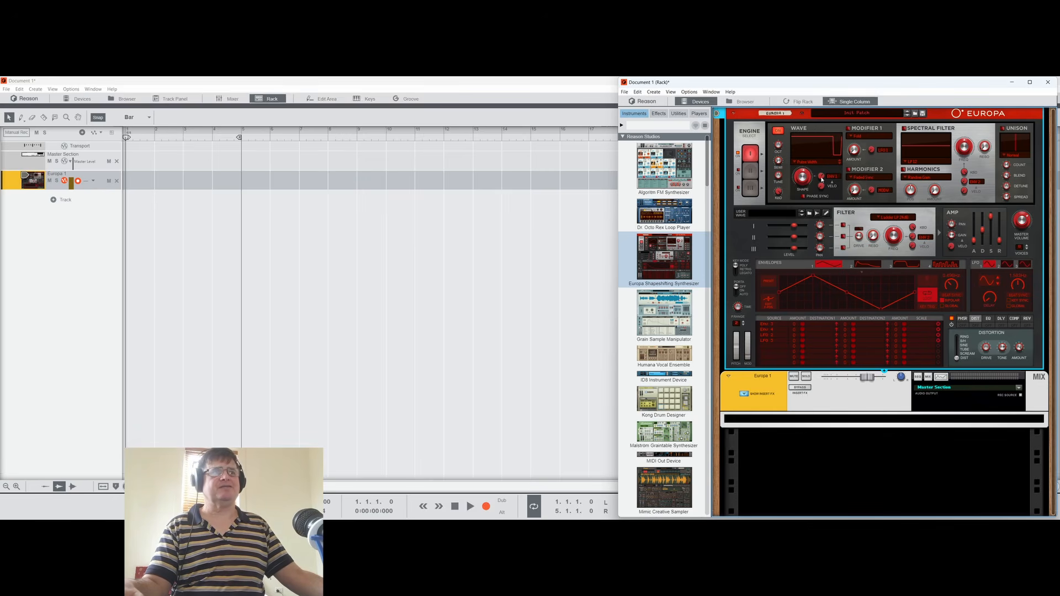
pyautogui.moveTo(822, 180)
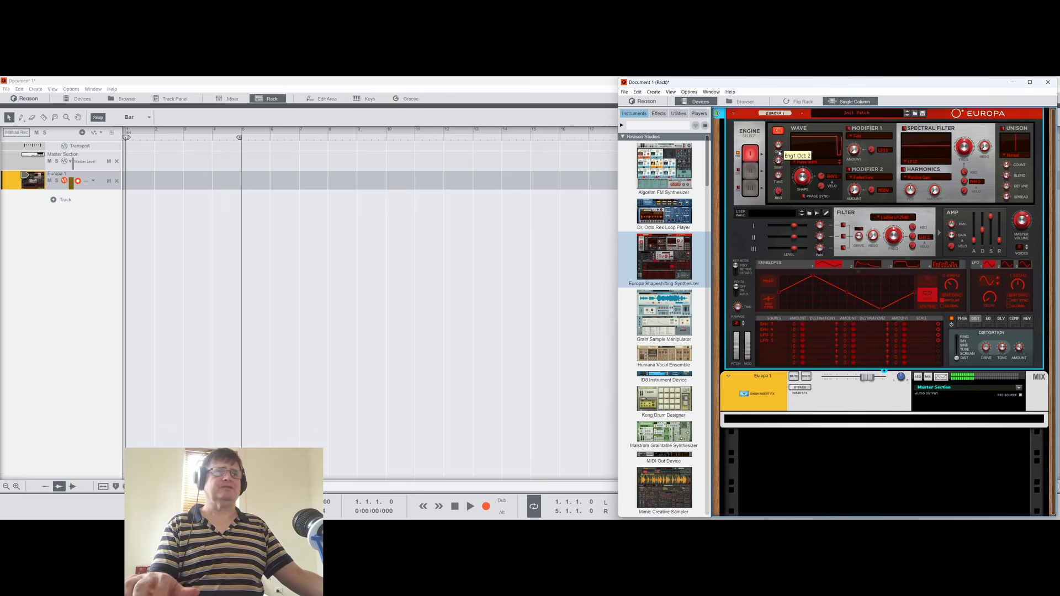
# Step: Switch to Europa's Engine 2 and change the Shape of its Basic Analog wave to a sawtooth
pyautogui.click(750, 170)
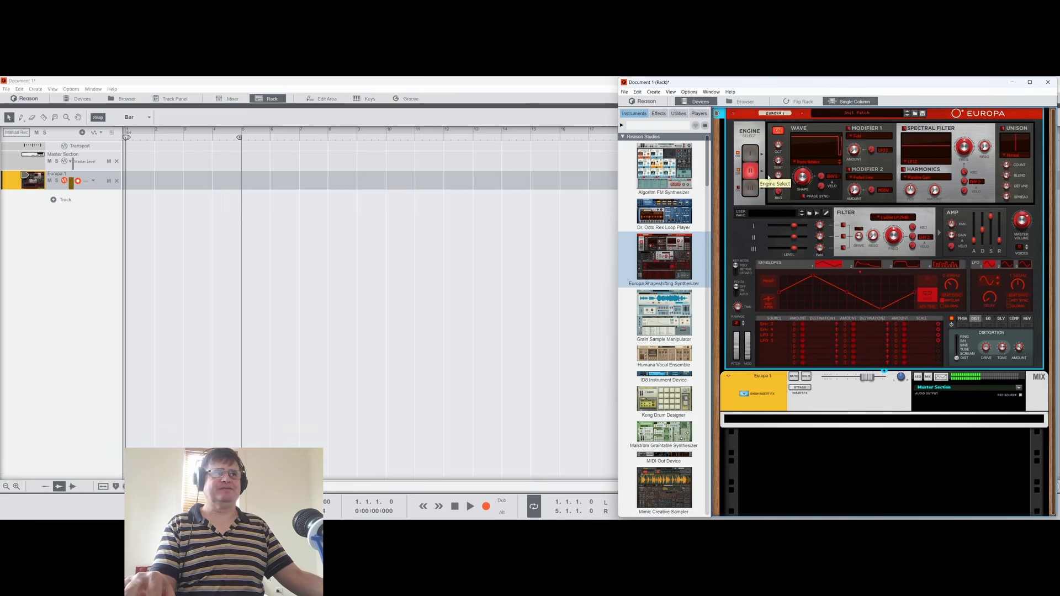
pyautogui.click(800, 162)
pyautogui.moveTo(798, 179); pyautogui.dragTo(806, 163)
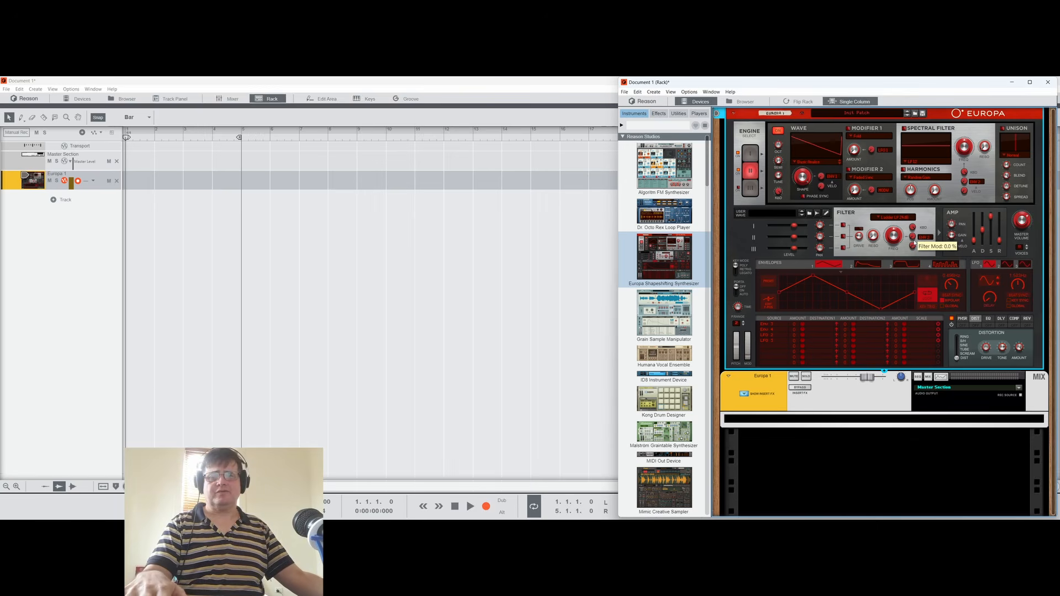
# Step: Try Unison on Engine 2 and Engine 1, switch it off again and return to Engine 2
pyautogui.click(1003, 129)
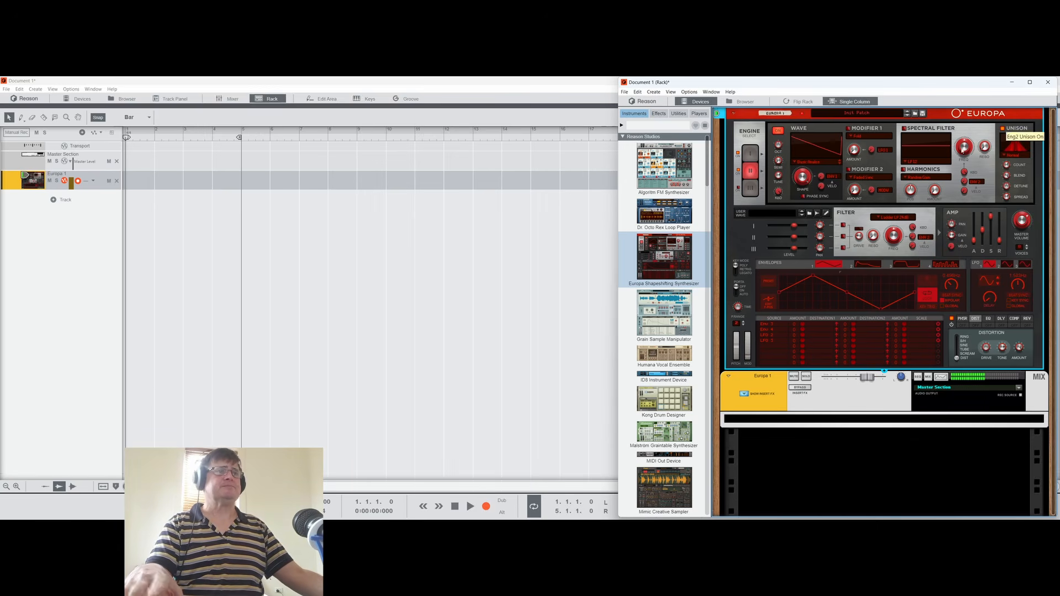
pyautogui.click(1002, 128)
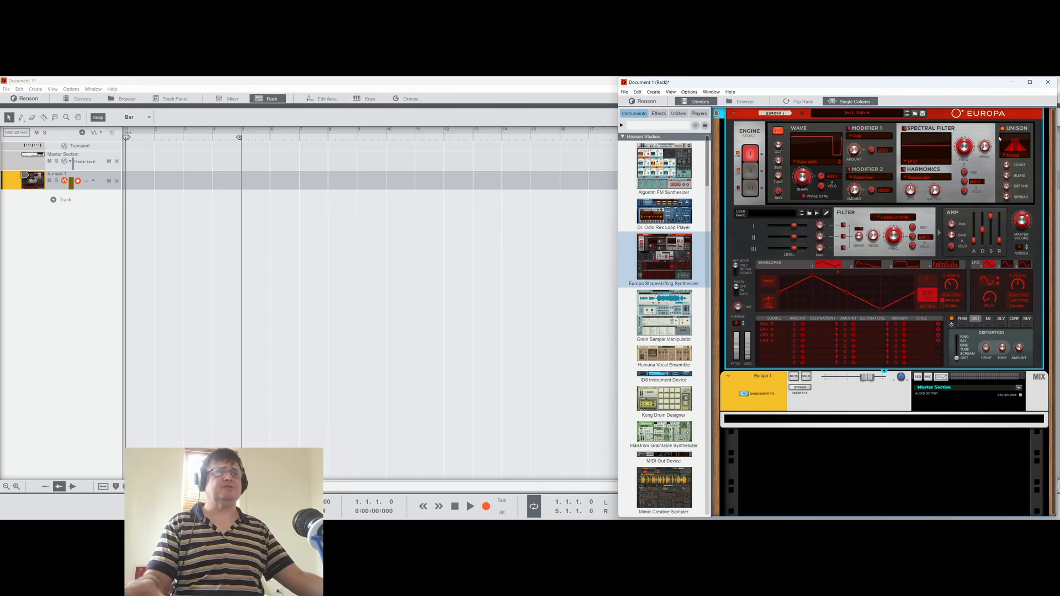
pyautogui.click(1003, 129)
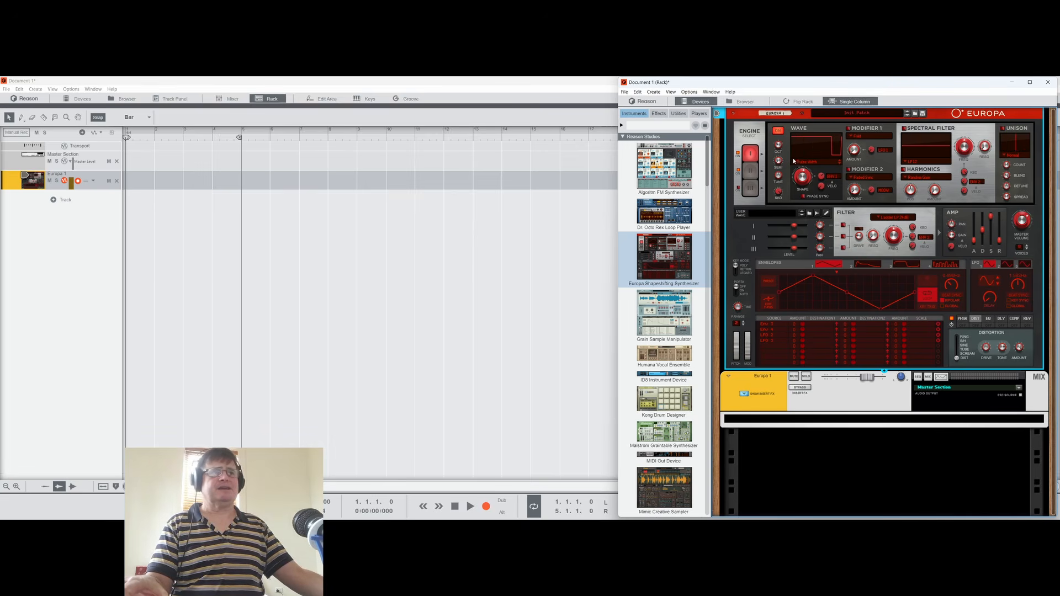
pyautogui.click(750, 171)
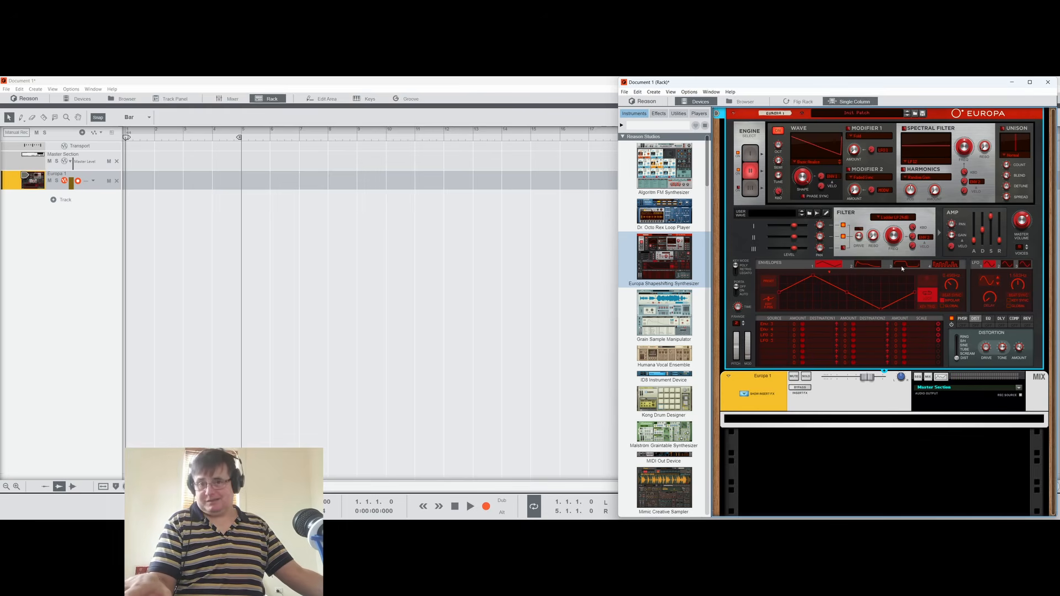
# Step: Adjust the filter frequency with the filter modulation at 44.9 %, and bring up Envelope 2 for editing
pyautogui.moveTo(897, 237)
pyautogui.mouseDown()
pyautogui.moveTo(902, 276)
pyautogui.moveTo(908, 204)
pyautogui.moveTo(890, 241)
pyautogui.mouseUp()
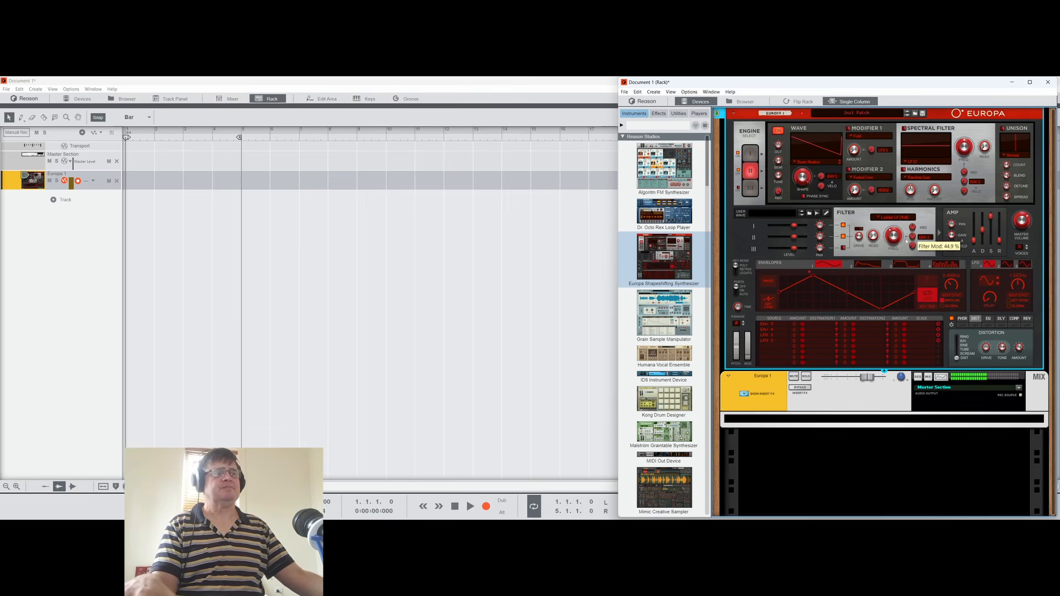
pyautogui.click(868, 266)
pyautogui.click(932, 281)
pyautogui.doubleClick(847, 293)
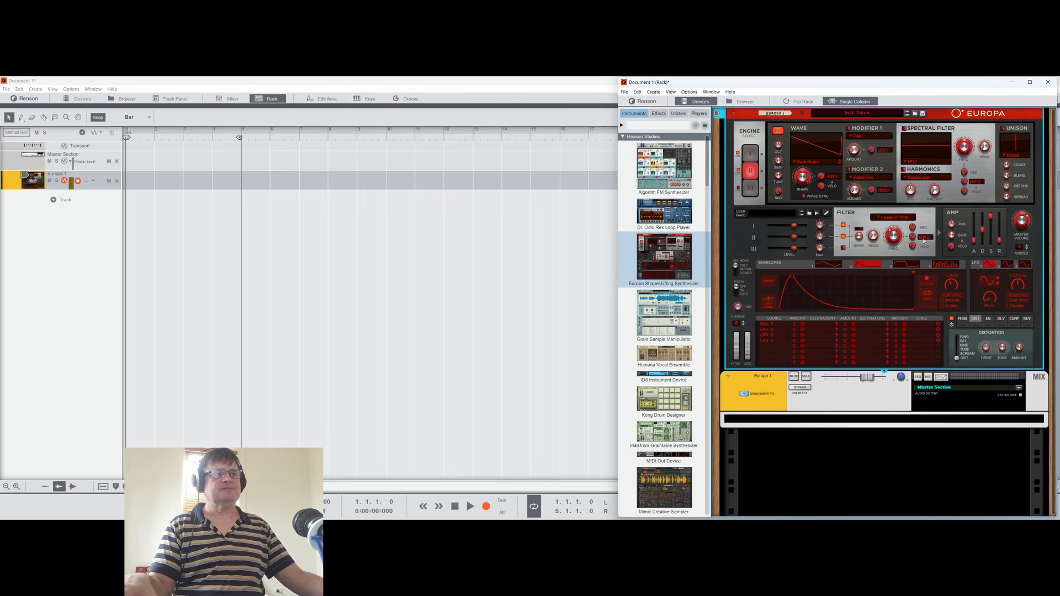
# Step: Keep Envelope 2 as the filter's modulation source, adjust the filter frequency and lengthen the envelope's attack
pyautogui.click(925, 240)
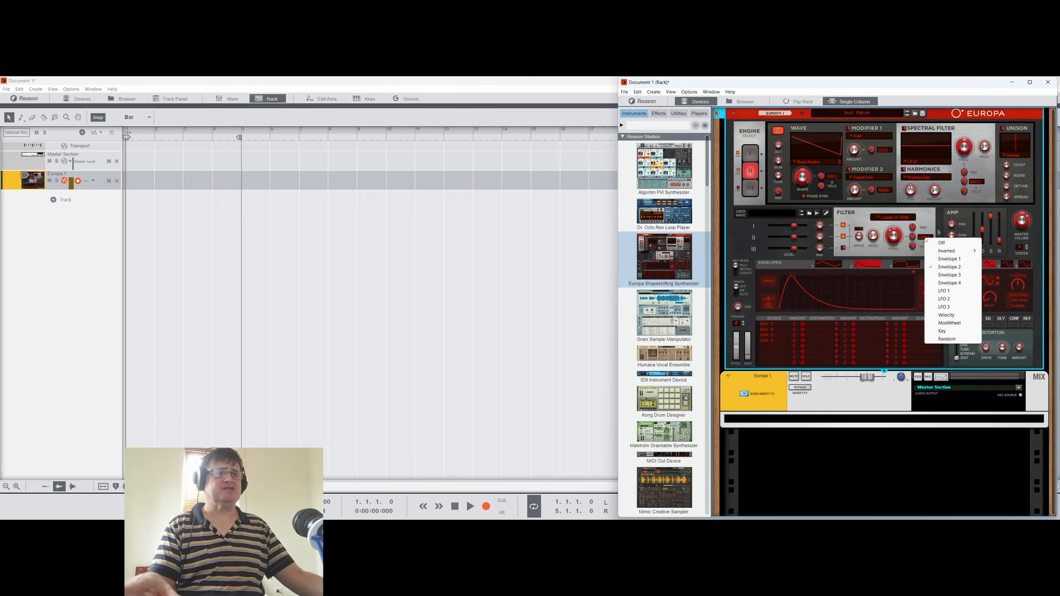
pyautogui.click(925, 228)
pyautogui.moveTo(893, 236)
pyautogui.mouseDown()
pyautogui.moveTo(902, 257)
pyautogui.moveTo(901, 239)
pyautogui.mouseUp()
pyautogui.moveTo(793, 274); pyautogui.dragTo(807, 274)
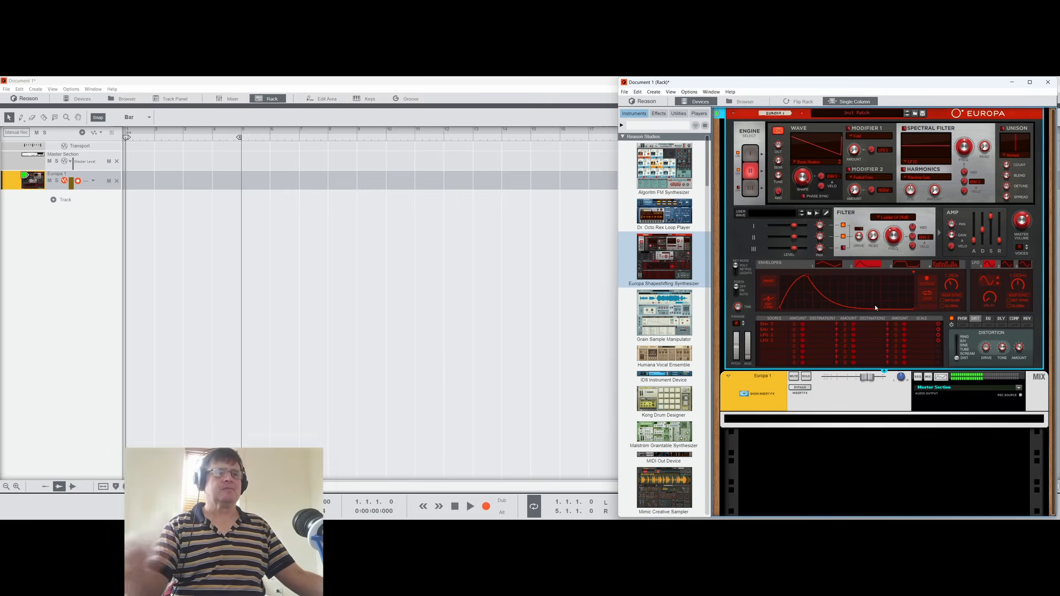
# Step: Add a point to Envelope 2's decay, try a sustain stage there, and bend the curve into a second peak
pyautogui.doubleClick(847, 293)
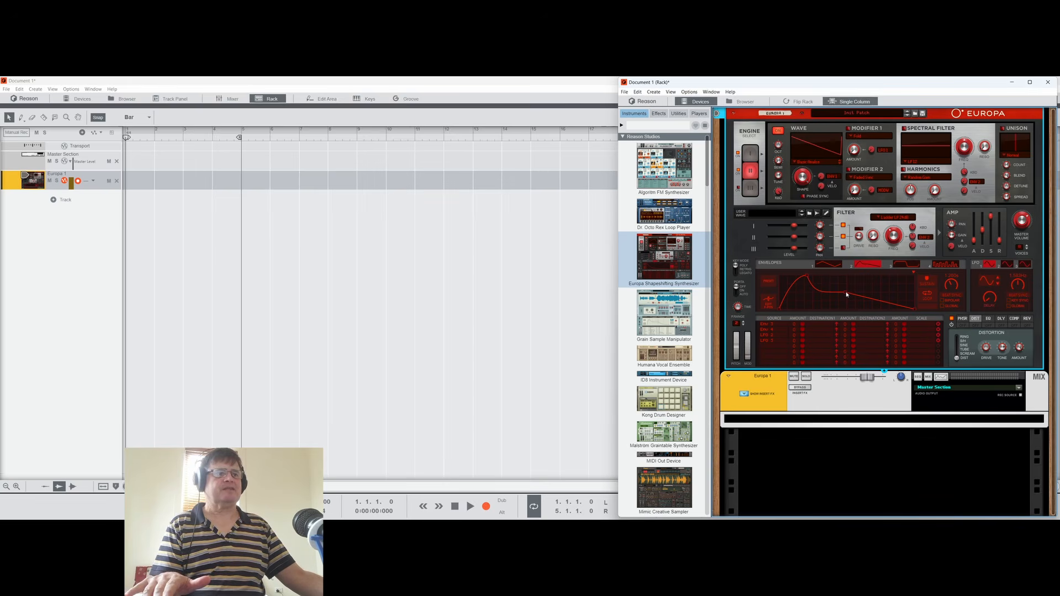
pyautogui.click(928, 283)
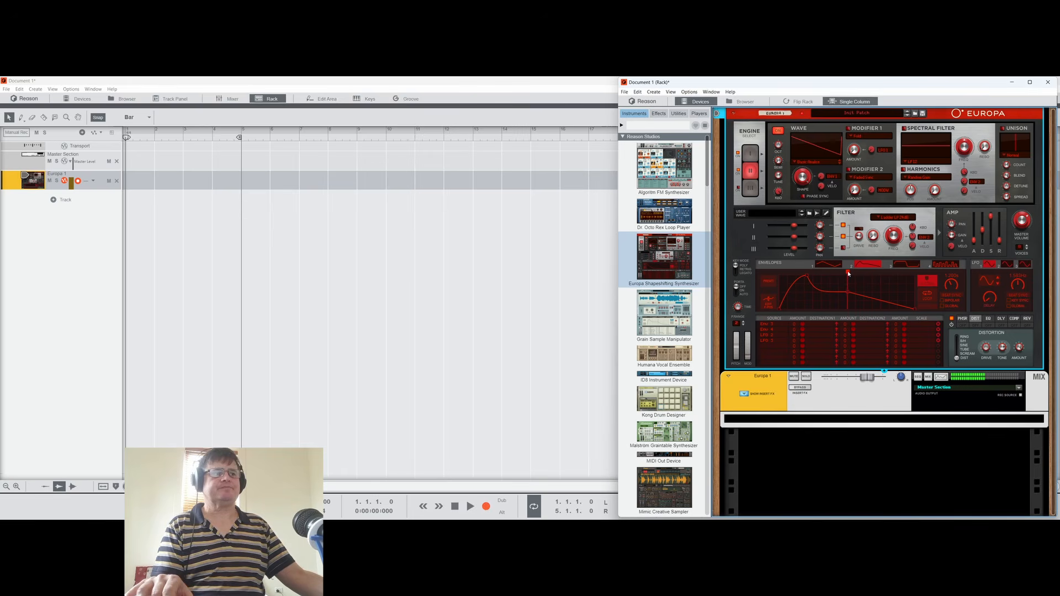
pyautogui.click(919, 282)
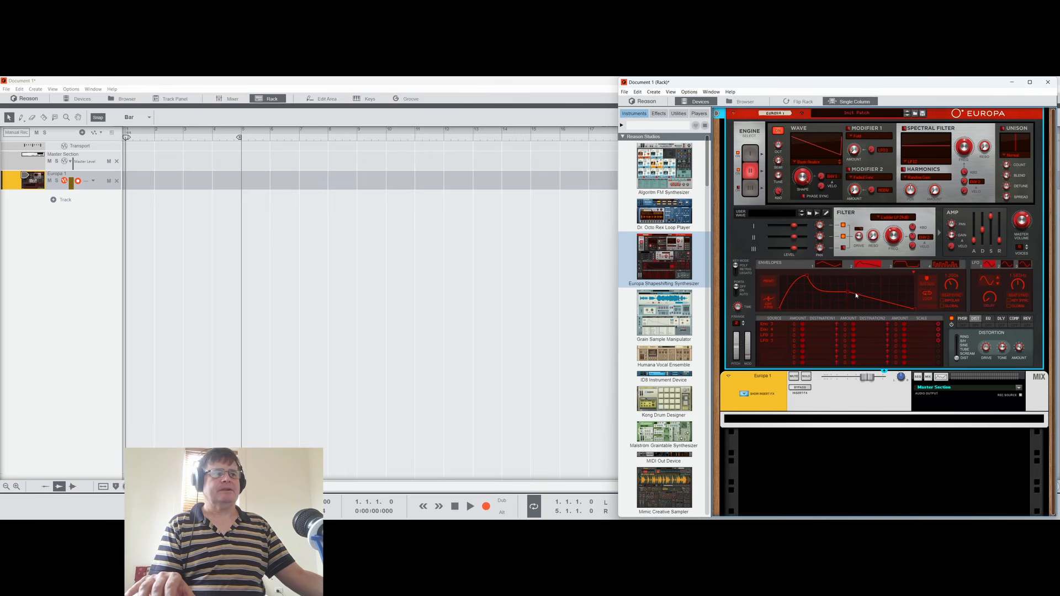
pyautogui.moveTo(856, 295)
pyautogui.mouseDown()
pyautogui.moveTo(864, 278)
pyautogui.moveTo(846, 303)
pyautogui.mouseUp()
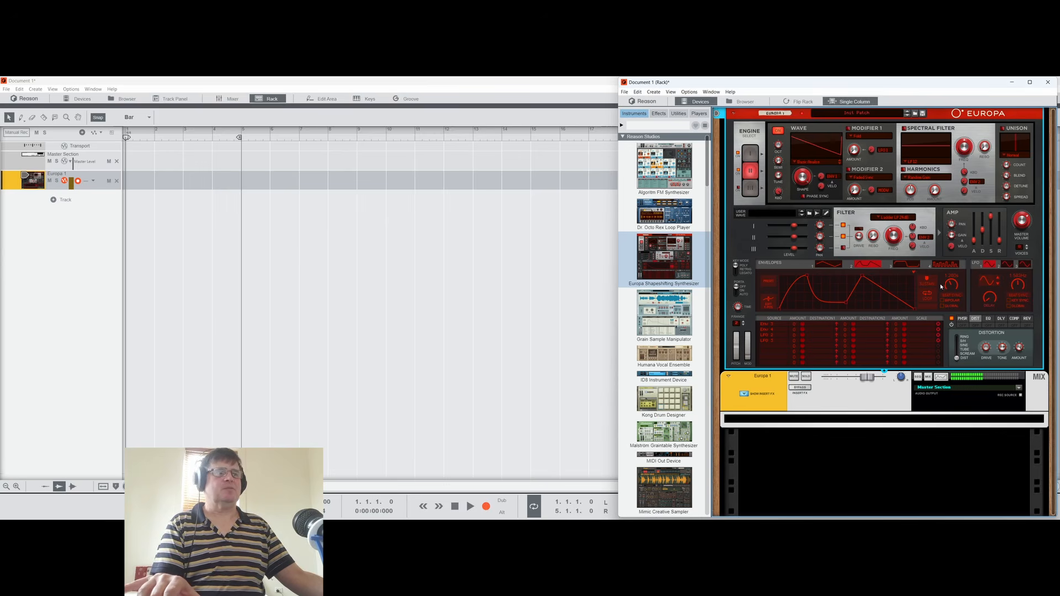
# Step: Try looping Envelope 2, switch the loop off and remove the extra points from its curve
pyautogui.click(931, 299)
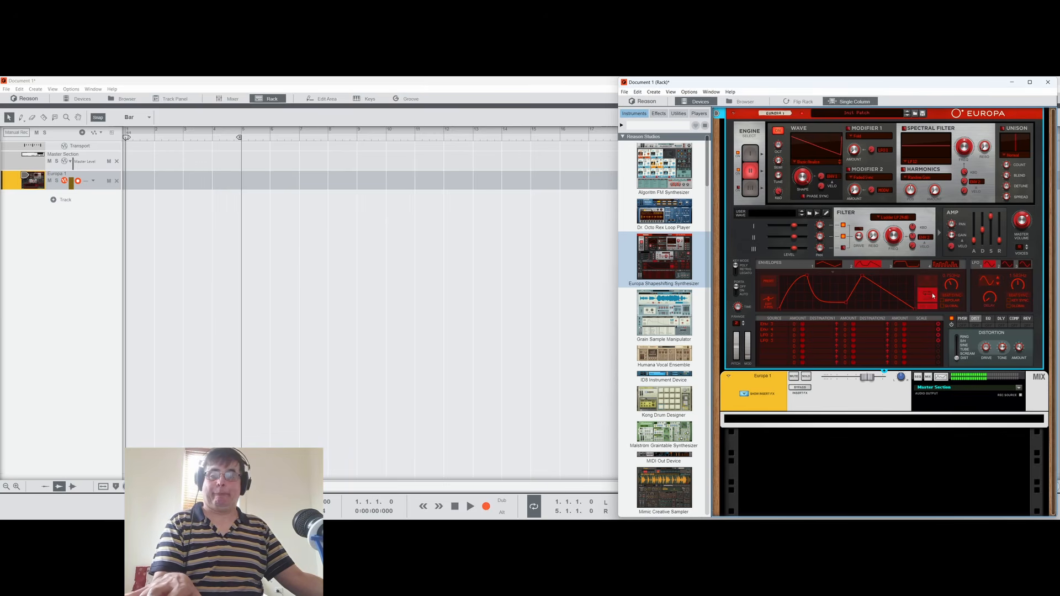
pyautogui.click(928, 299)
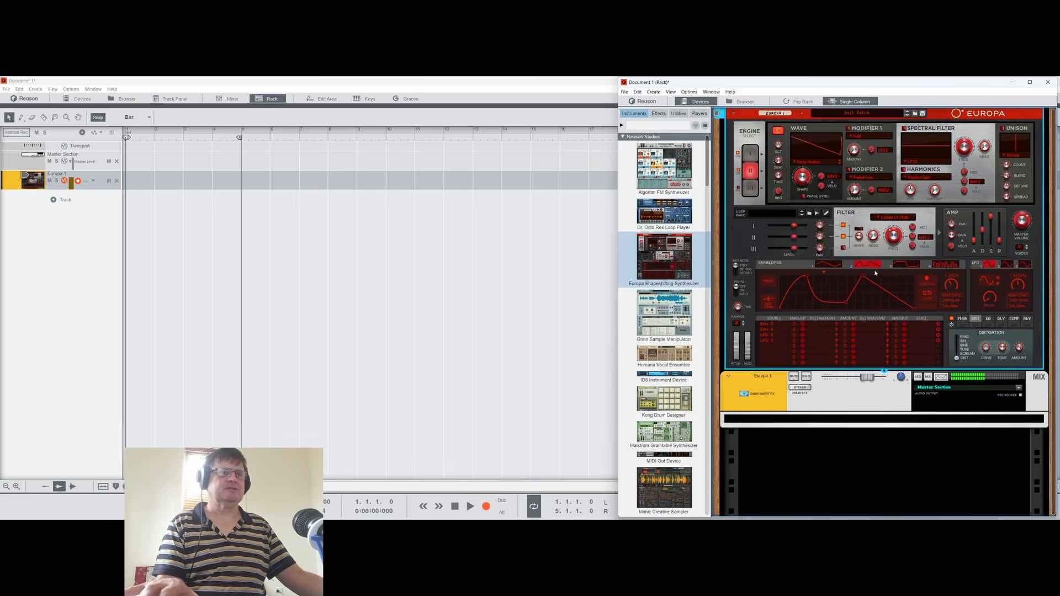
pyautogui.doubleClick(864, 277)
pyautogui.doubleClick(846, 304)
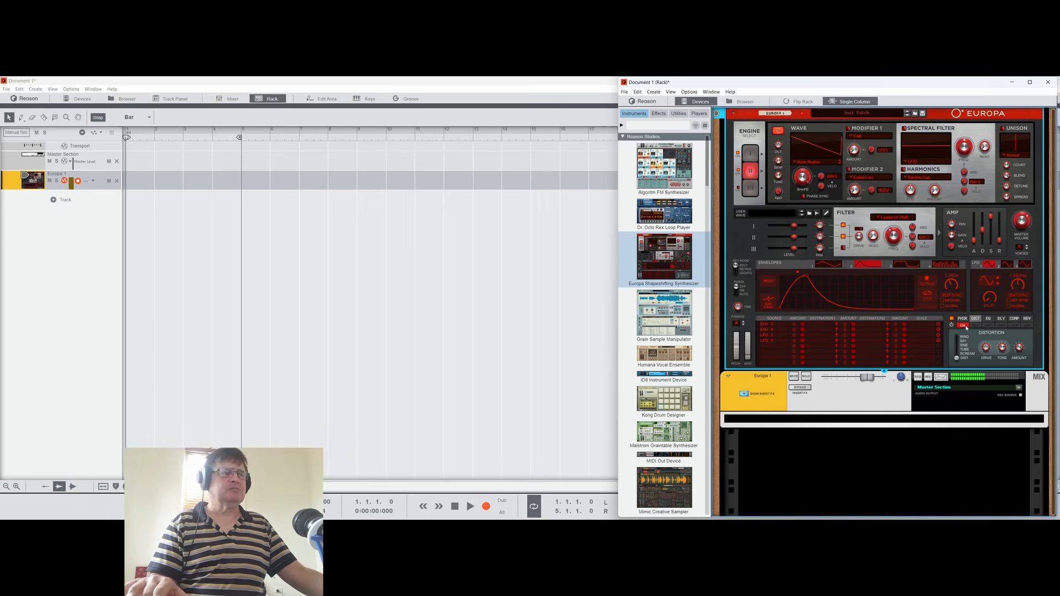
# Step: Adjust the Modulation FX amount and depth, with its rate at 0.60 Hz and spread at 21.4 %
pyautogui.click(962, 319)
pyautogui.click(975, 346)
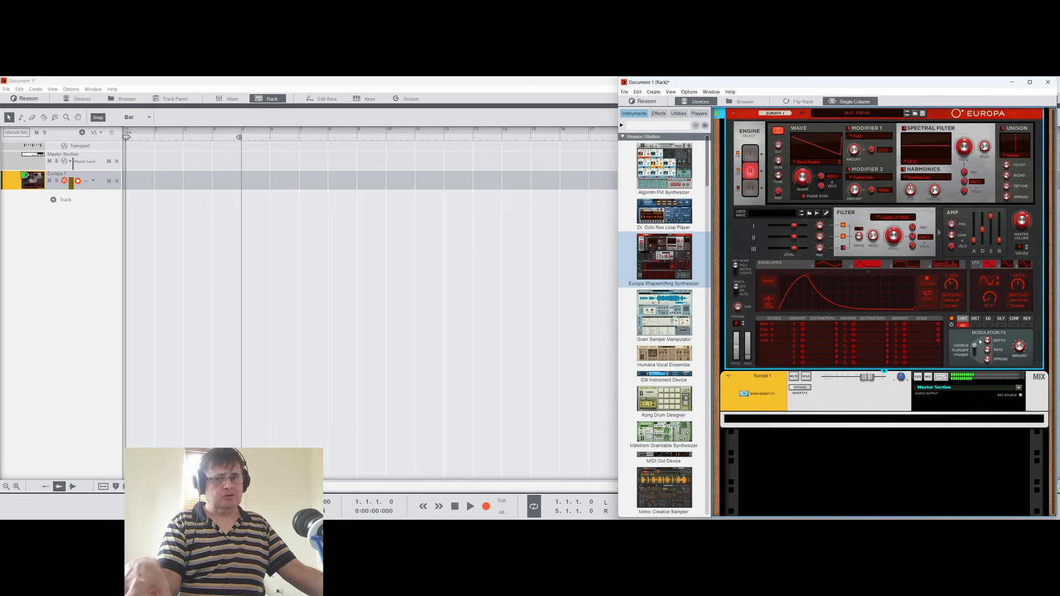
pyautogui.moveTo(1018, 349); pyautogui.dragTo(1022, 303)
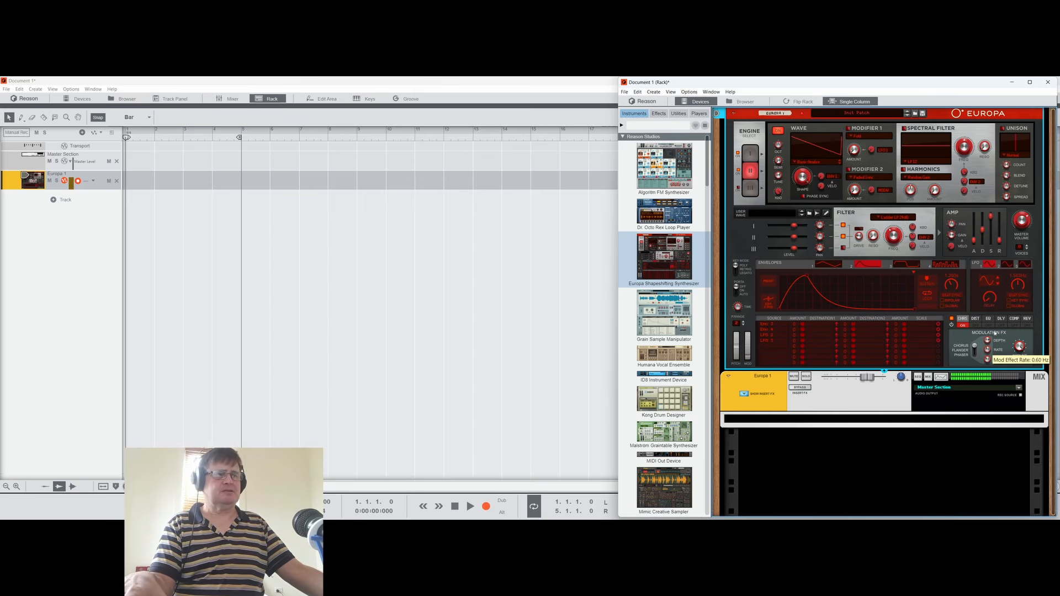
pyautogui.moveTo(989, 341); pyautogui.dragTo(984, 373)
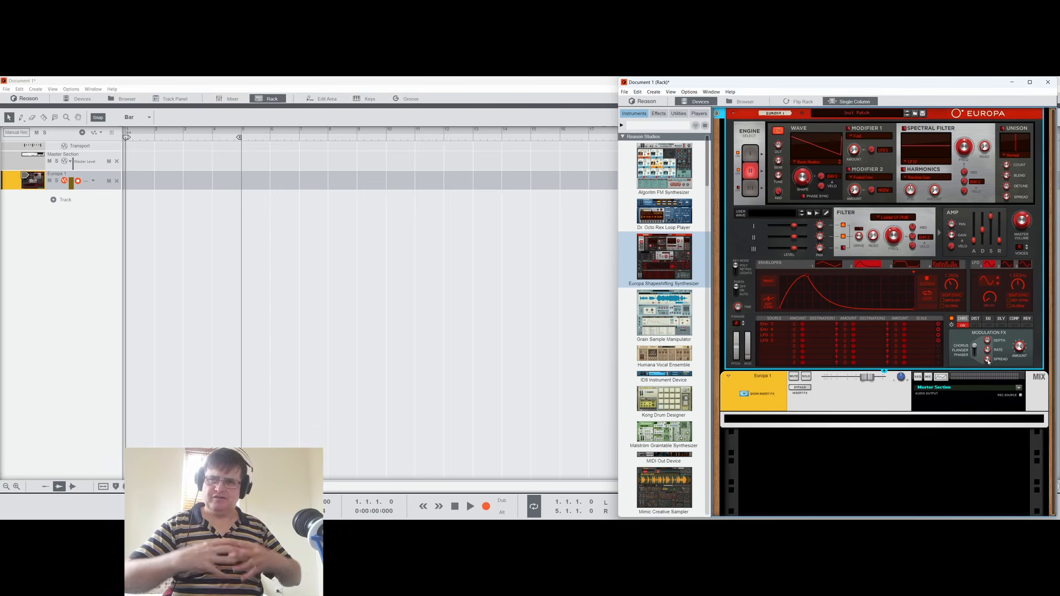
pyautogui.moveTo(989, 363)
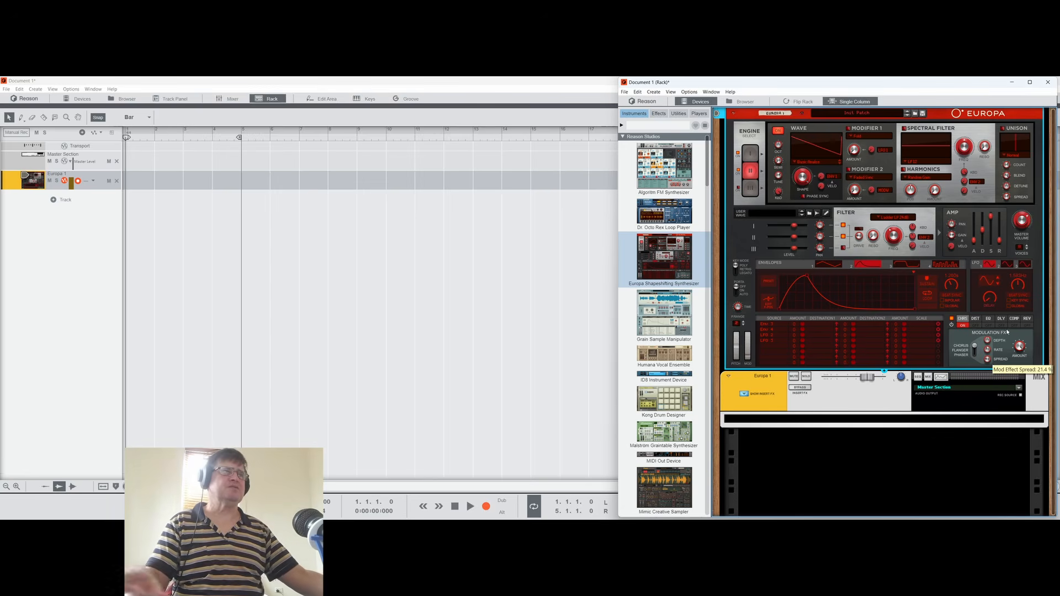
# Step: Turn on Unison for Engine 1 and bypass the modulation effect to compare the sound
pyautogui.click(751, 154)
pyautogui.click(1003, 128)
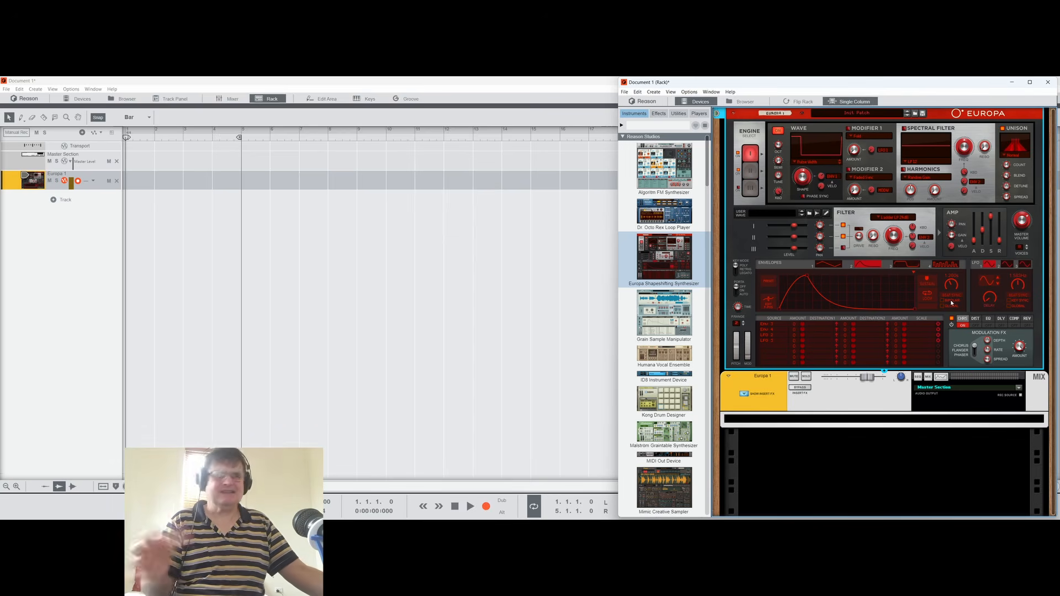
pyautogui.click(964, 326)
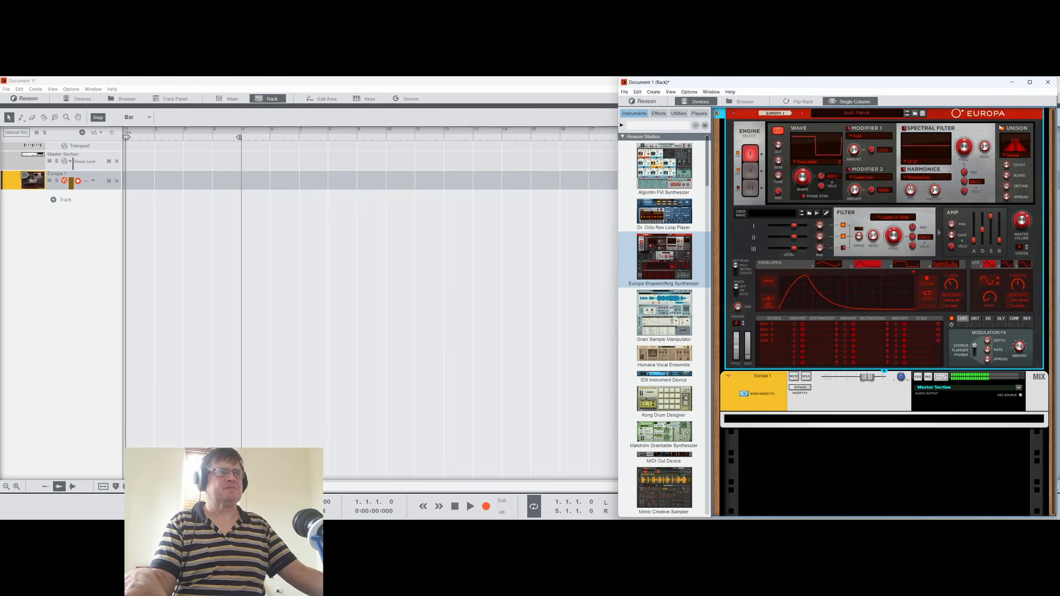
# Step: Turn off Unison for Engine 2 and switch the modulation effect back on
pyautogui.click(751, 171)
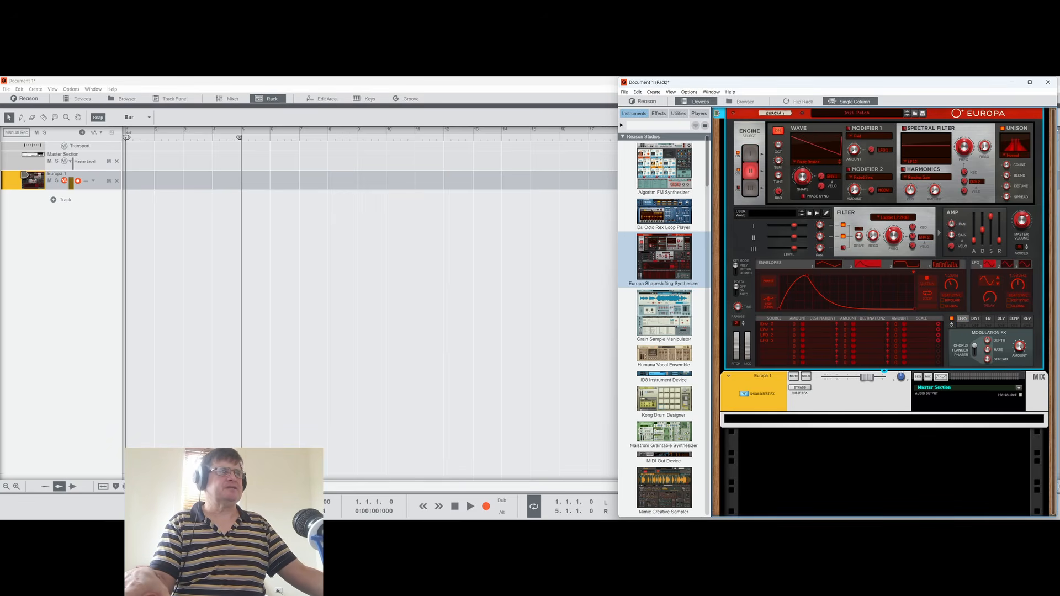
pyautogui.click(1004, 129)
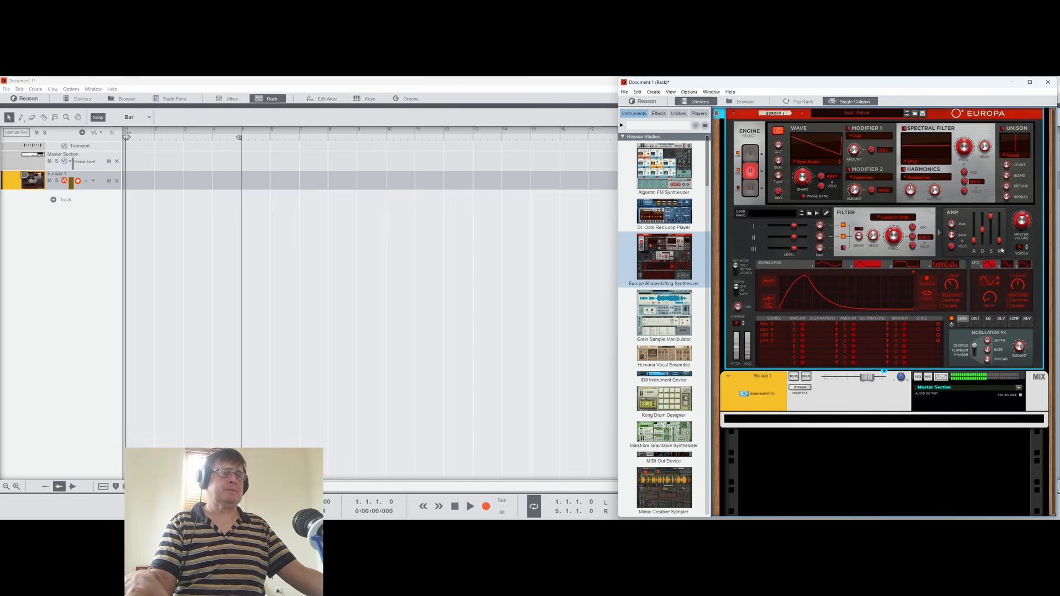
pyautogui.click(963, 326)
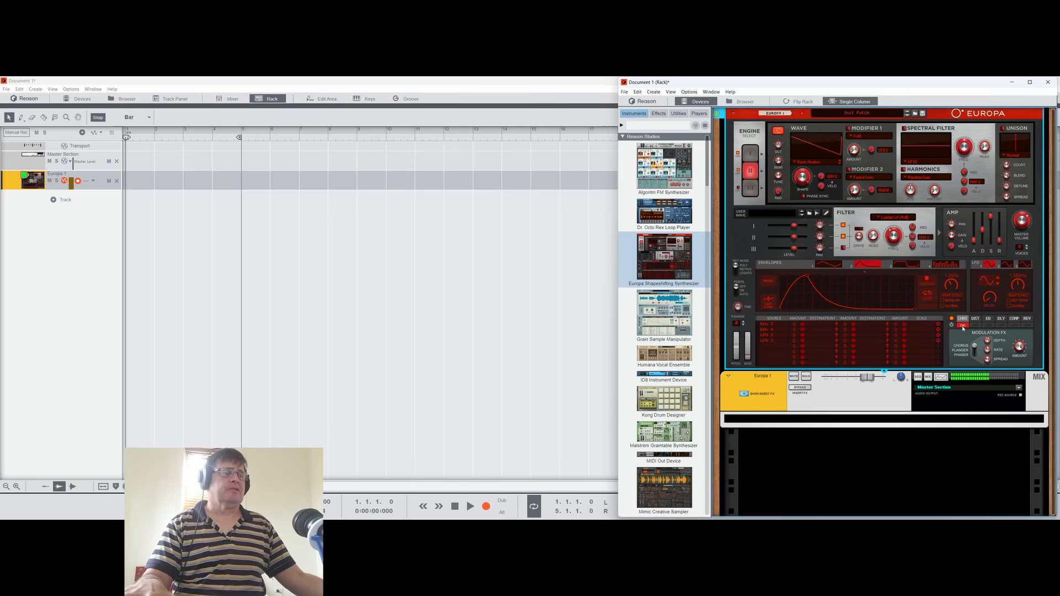
# Step: Move Distortion ahead of the chorus in the effects chain, keep its type at Dist and adjust its Drive
pyautogui.click(976, 320)
pyautogui.moveTo(976, 320); pyautogui.dragTo(962, 330)
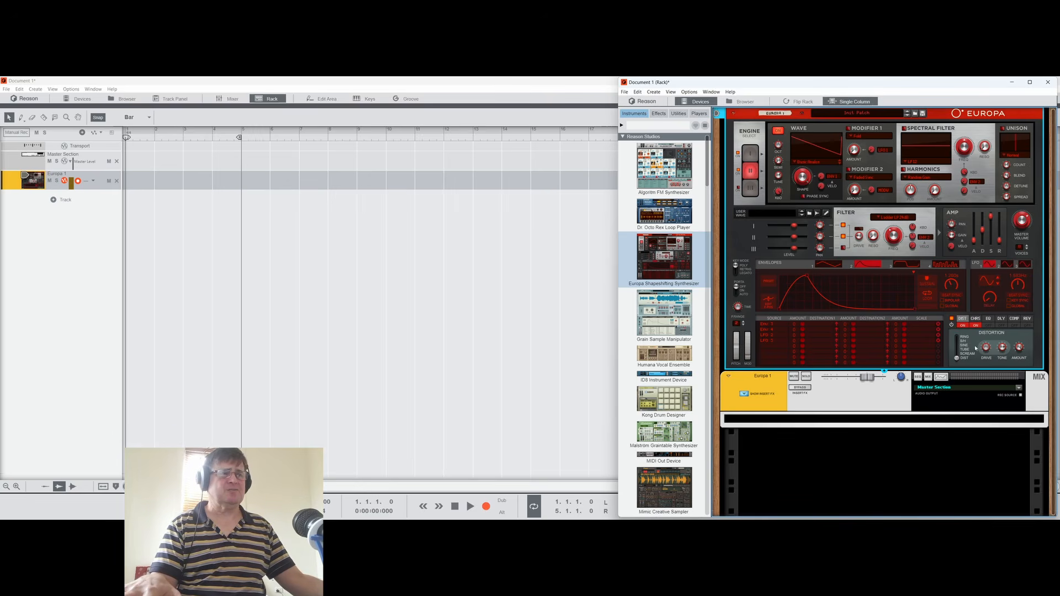
pyautogui.moveTo(986, 349)
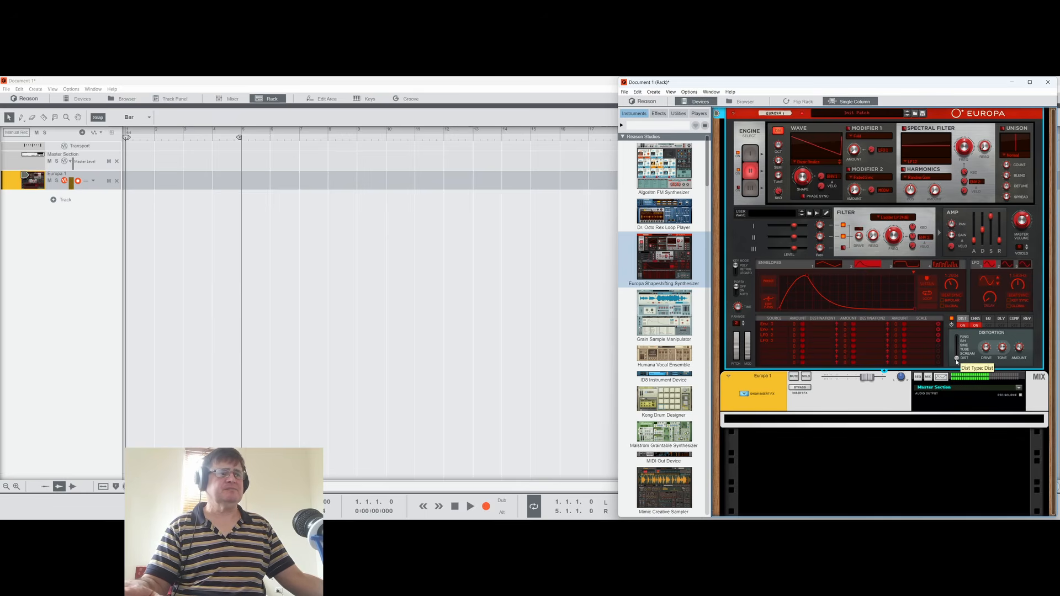
pyautogui.moveTo(958, 361)
pyautogui.mouseDown()
pyautogui.moveTo(962, 338)
pyautogui.moveTo(959, 363)
pyautogui.mouseUp()
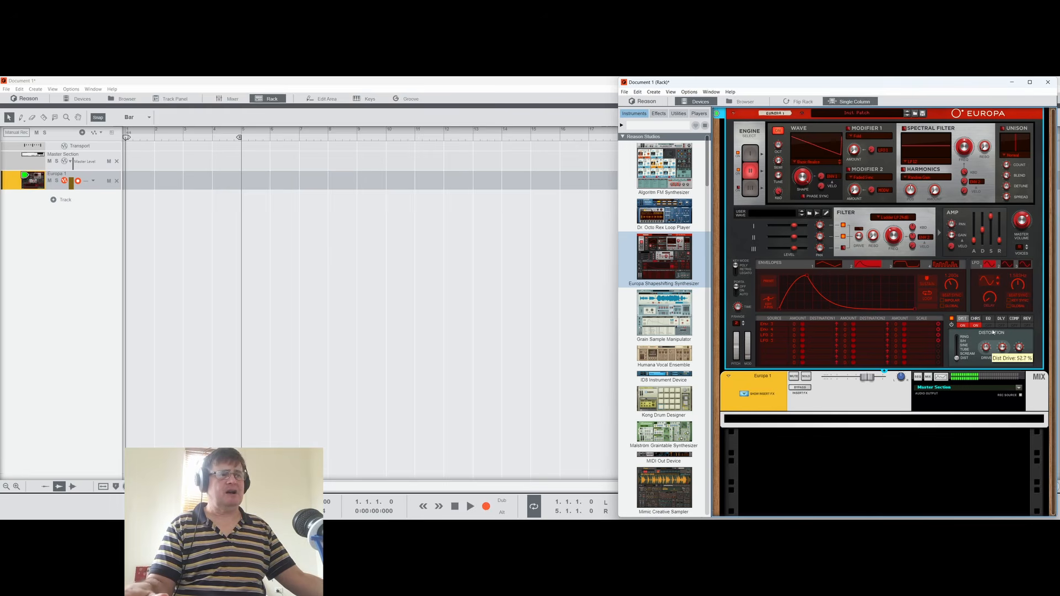
pyautogui.moveTo(990, 340); pyautogui.dragTo(988, 358)
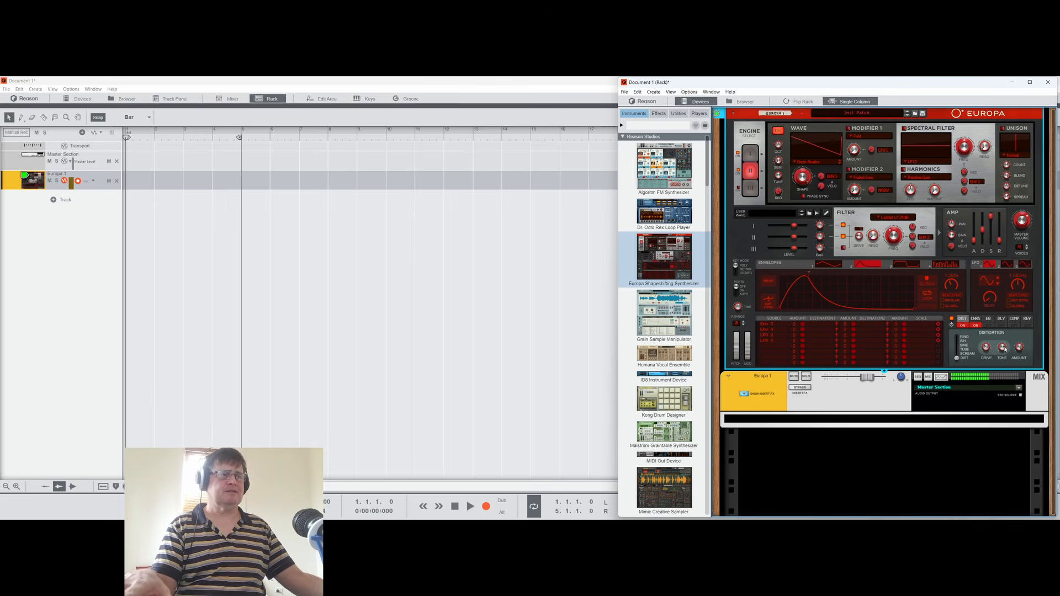
# Step: Sweep the Distortion Tone up to 100 % and back down to 76.6 %
pyautogui.moveTo(1004, 348); pyautogui.dragTo(1004, 305)
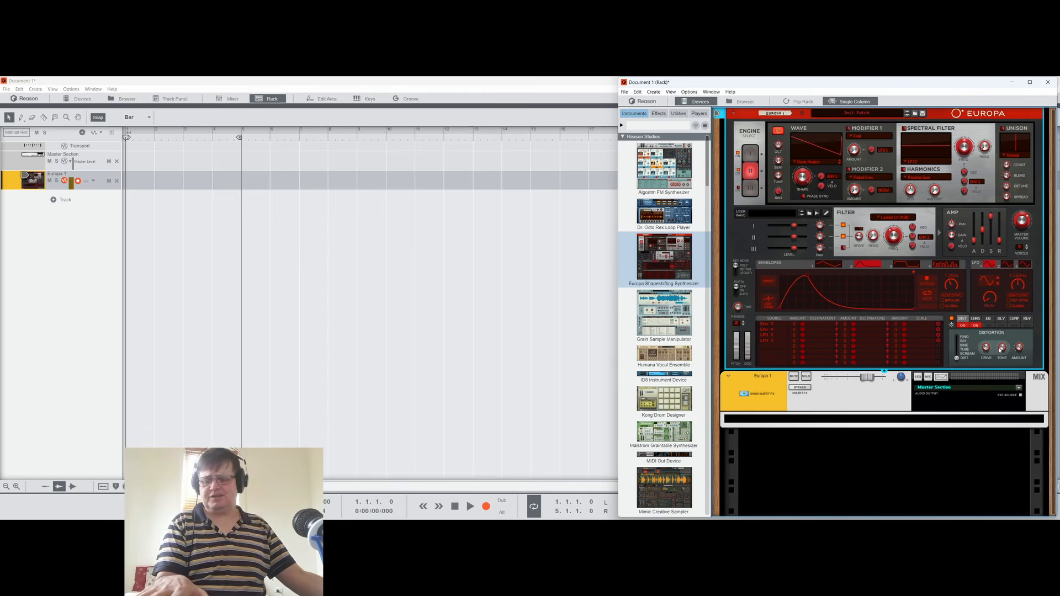
pyautogui.moveTo(1001, 349)
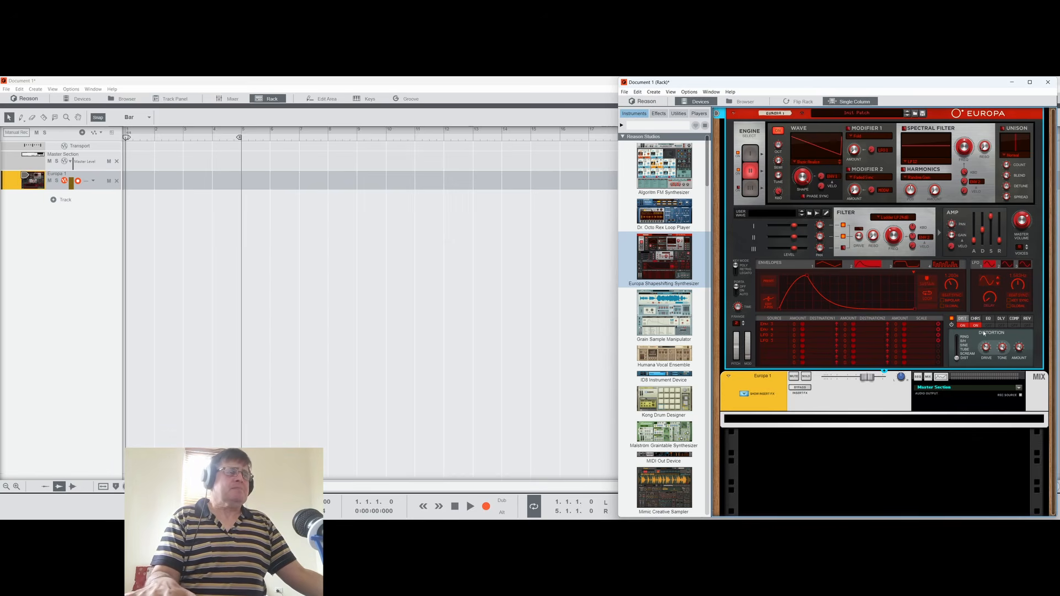
pyautogui.moveTo(1002, 353); pyautogui.dragTo(1003, 366)
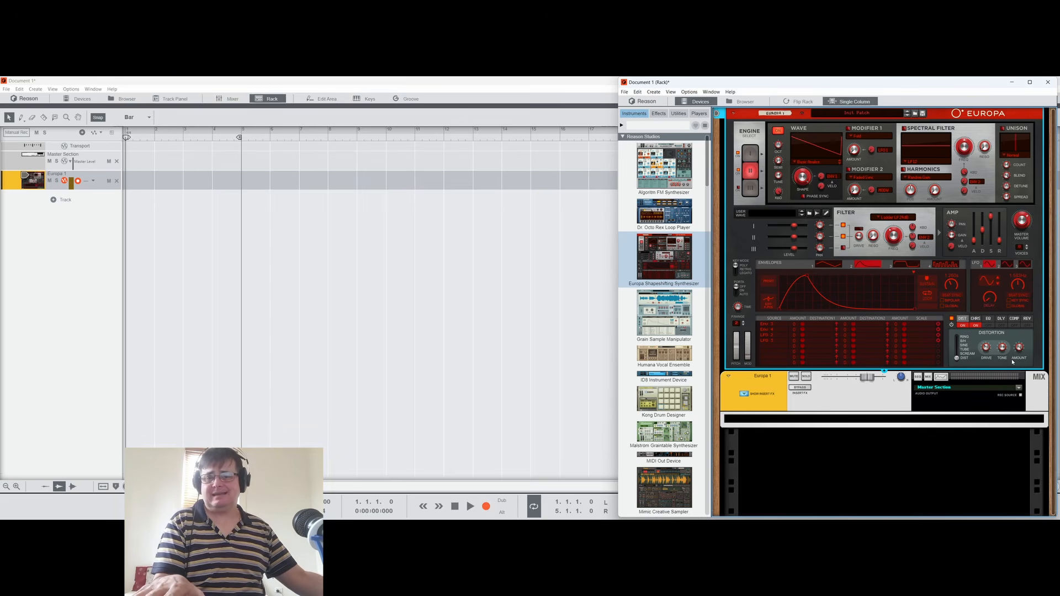
pyautogui.moveTo(1003, 347)
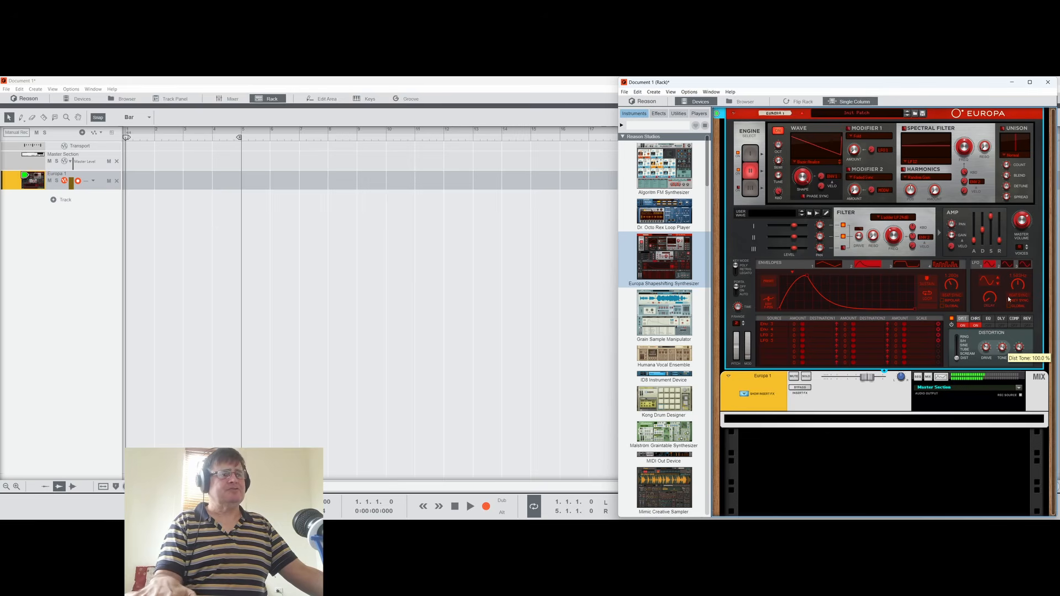
pyautogui.moveTo(1001, 343); pyautogui.dragTo(1002, 359)
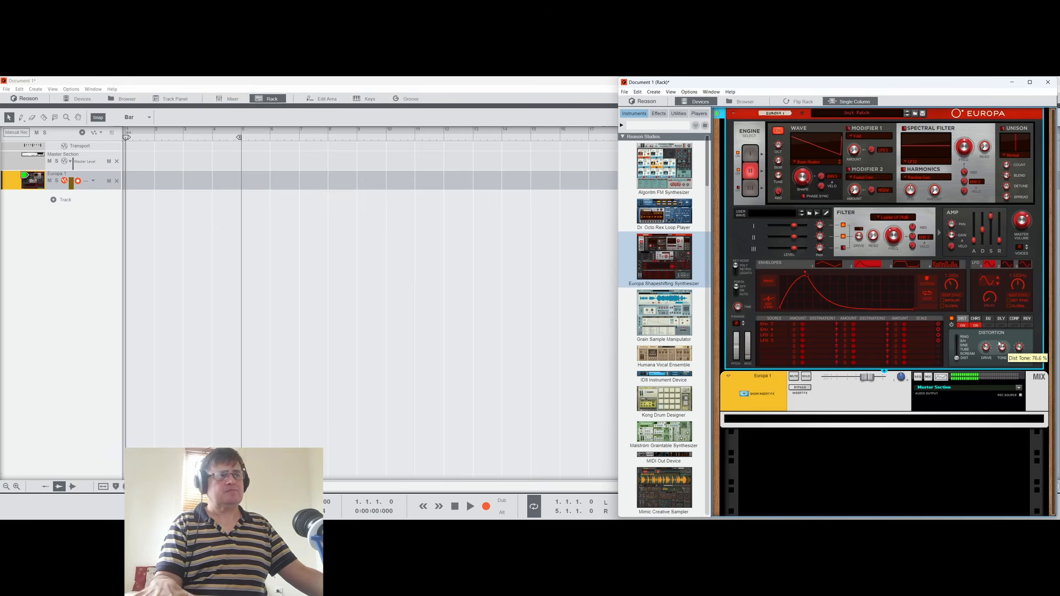
# Step: Toggle the chorus and Distortion effects to compare the sound, leaving the chorus off and Distortion on
pyautogui.click(975, 326)
pyautogui.click(975, 326)
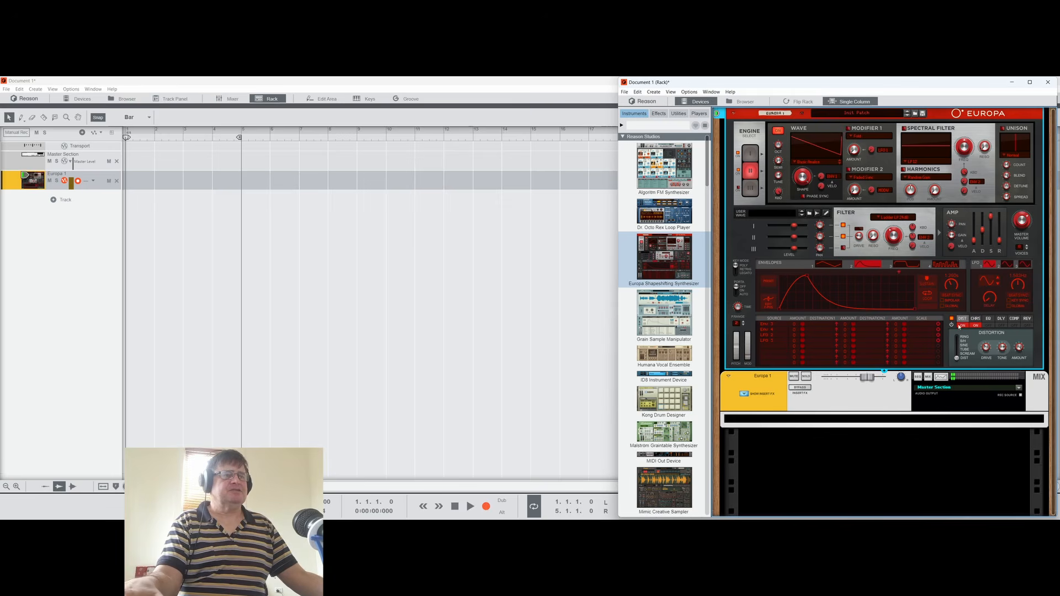
pyautogui.click(976, 326)
pyautogui.click(965, 326)
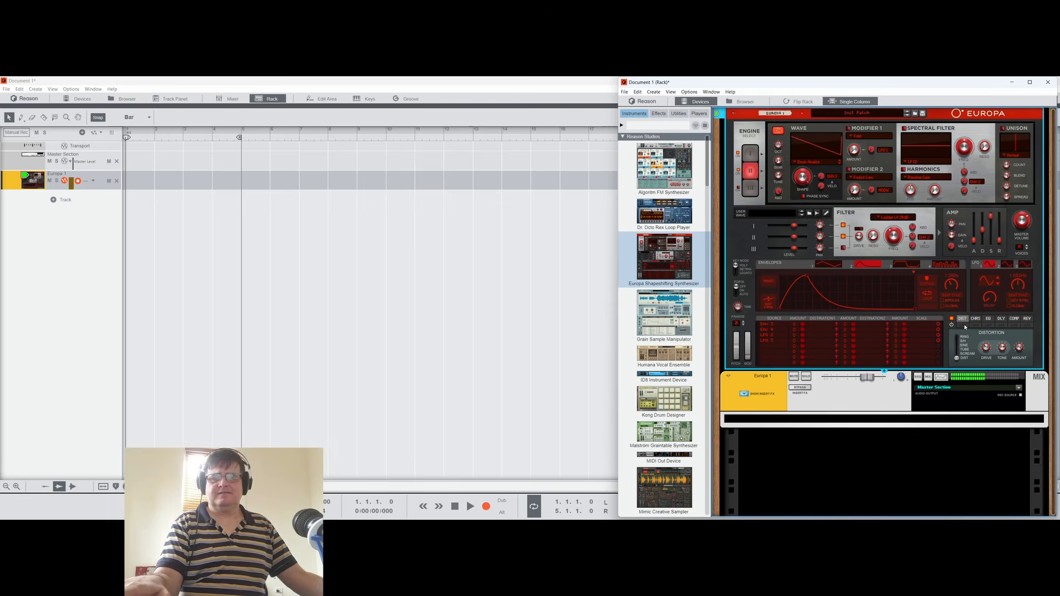
pyautogui.click(964, 325)
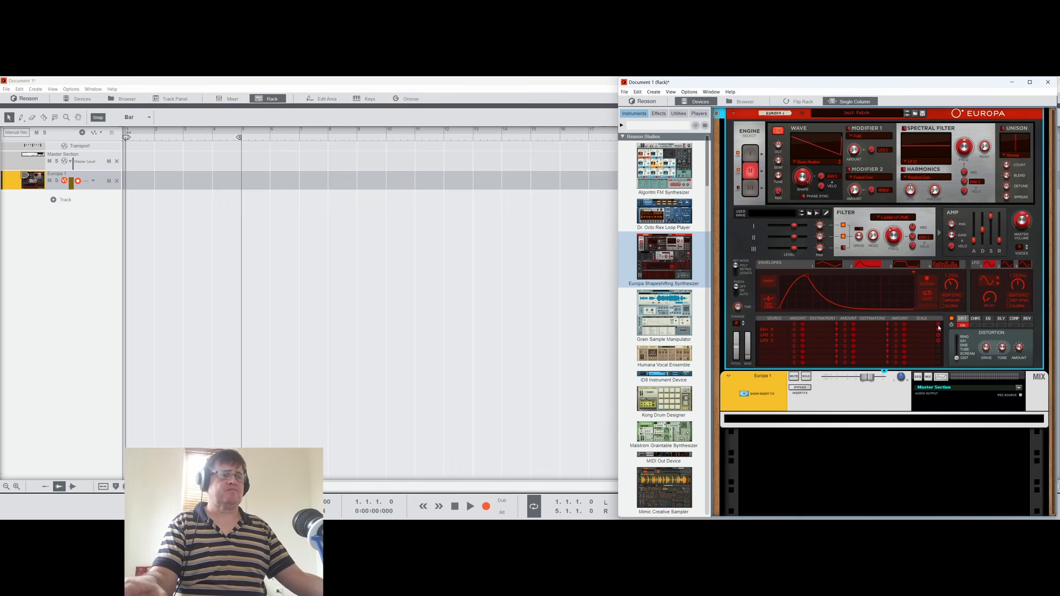
# Step: Clear the existing modulation matrix rows and route an LFO to Engine 1 Pitch and Engine 2 Pitch in the first row
pyautogui.click(766, 324)
pyautogui.click(836, 342)
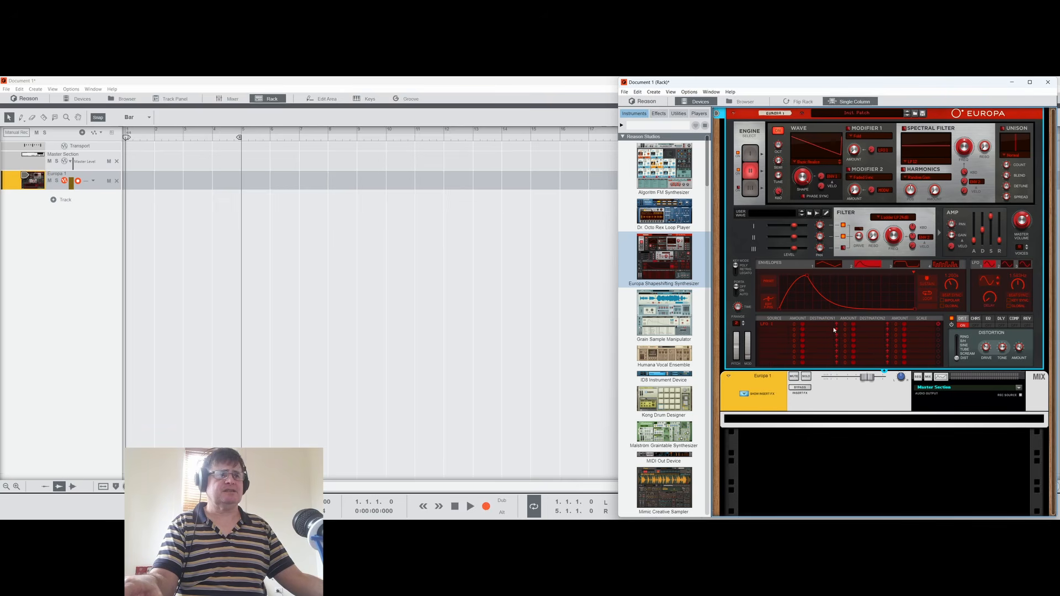
pyautogui.click(835, 326)
pyautogui.moveTo(883, 338)
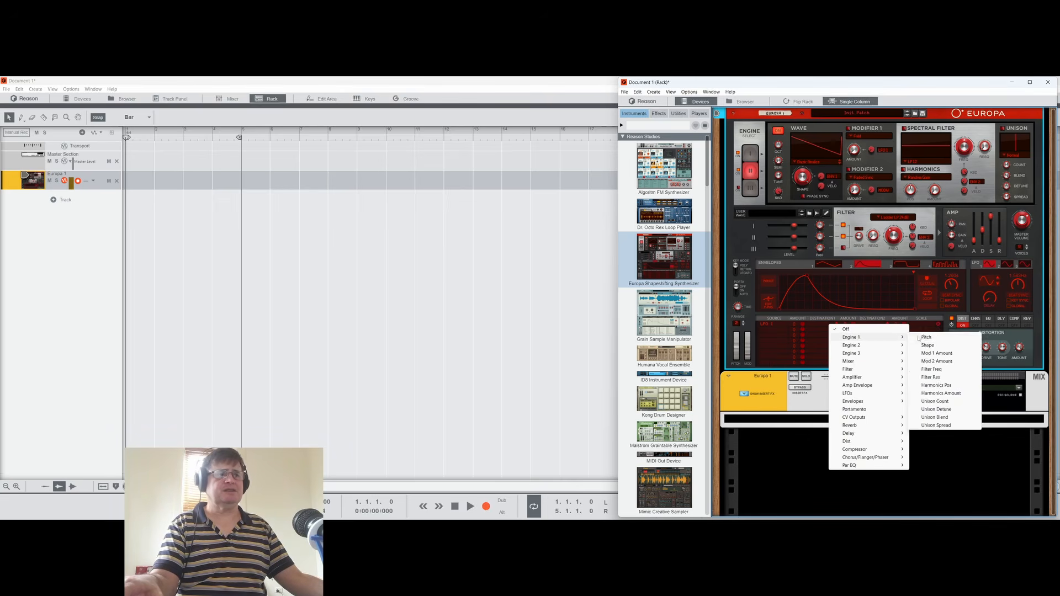
pyautogui.click(926, 338)
pyautogui.click(874, 324)
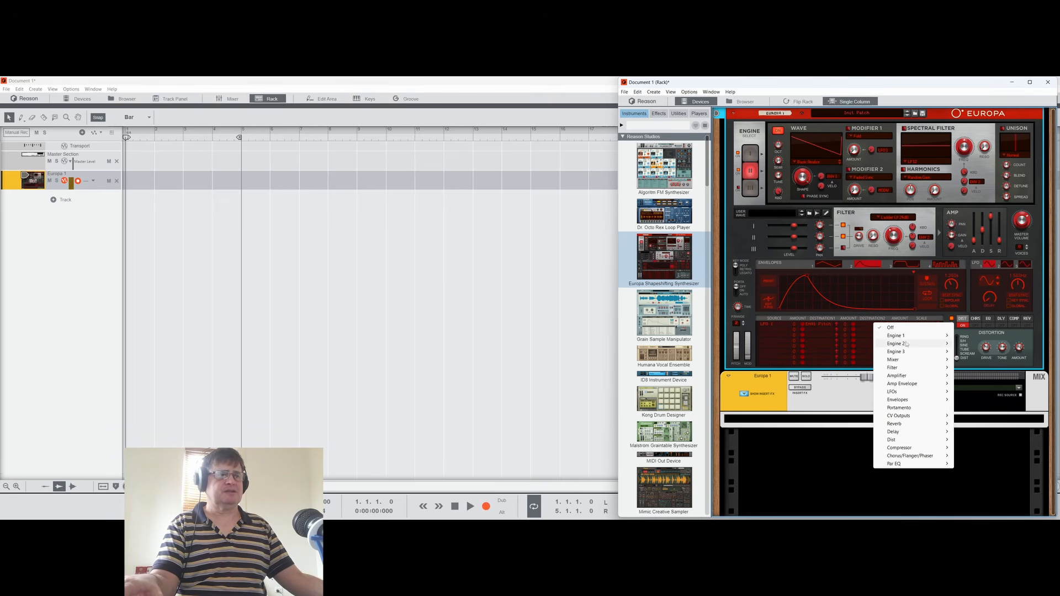
pyautogui.moveTo(884, 343)
pyautogui.click(978, 344)
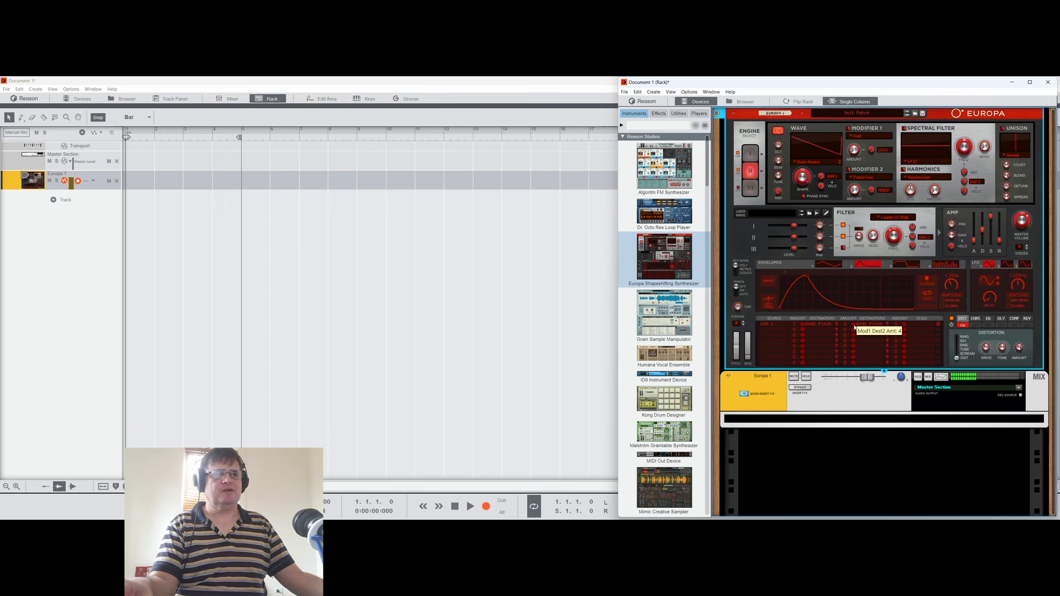
# Step: Adjust the LFO-to-pitch modulation amount in the first matrix row and turn the LFO's Rate
pyautogui.moveTo(804, 325); pyautogui.dragTo(804, 325)
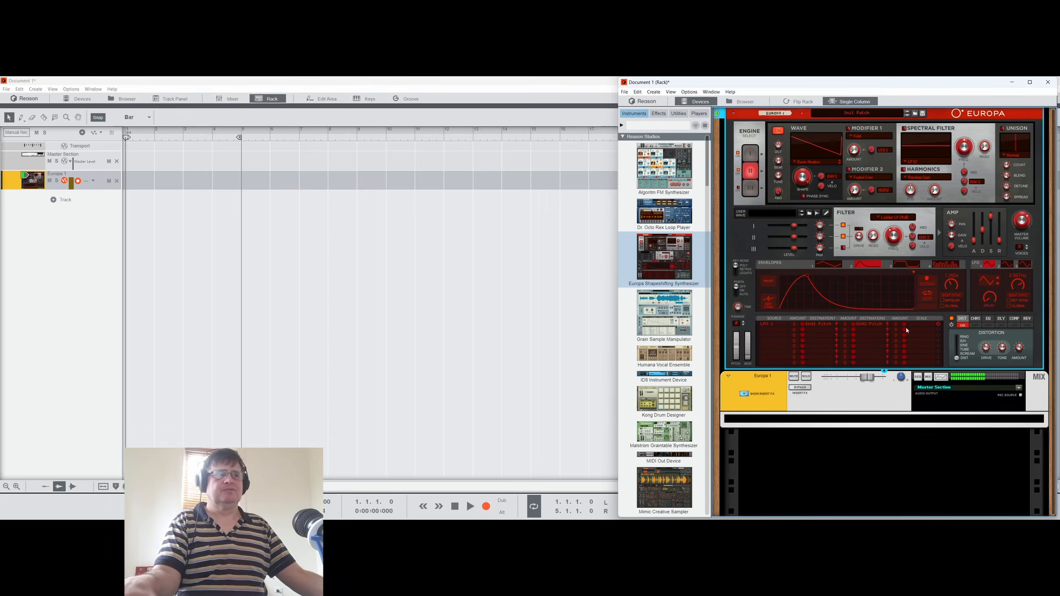
pyautogui.moveTo(803, 325); pyautogui.dragTo(859, 308)
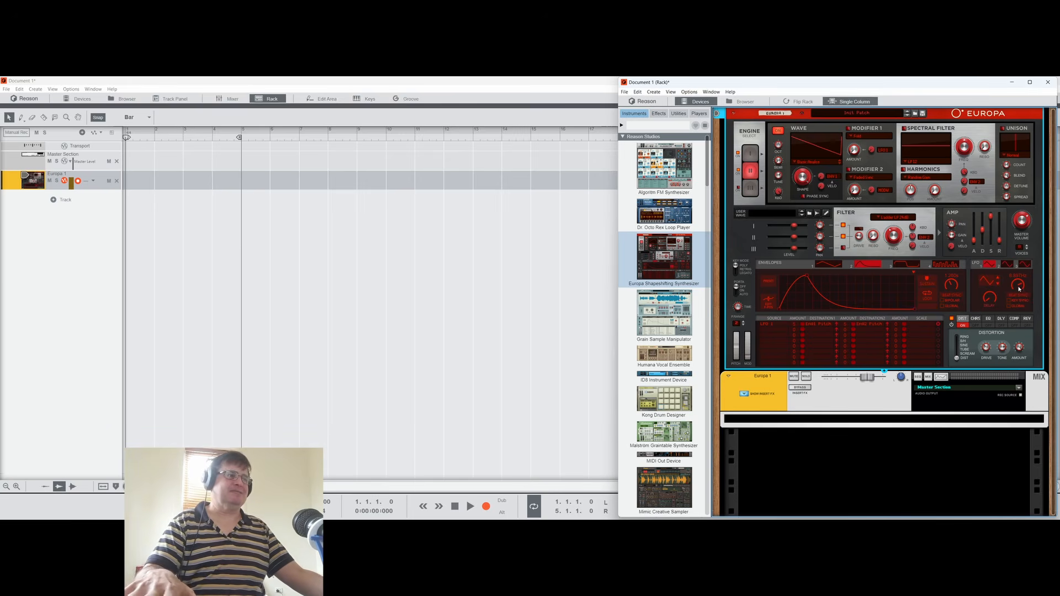
pyautogui.moveTo(1019, 289); pyautogui.dragTo(1018, 297)
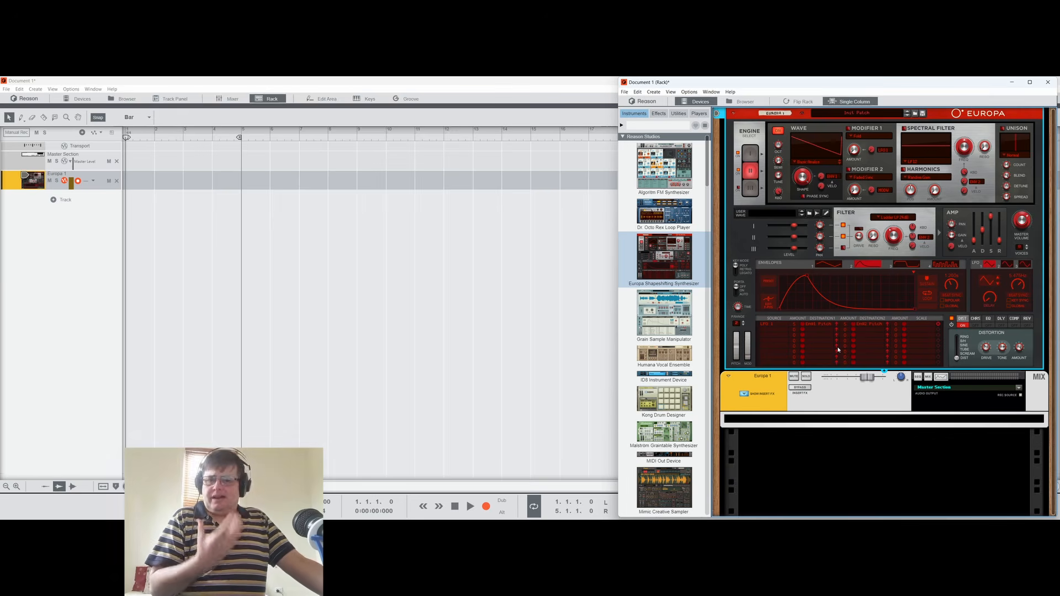
# Step: Switch Distortion off and back on repeatedly to compare the pitch-modulated sound with and without it
pyautogui.click(966, 328)
pyautogui.click(963, 325)
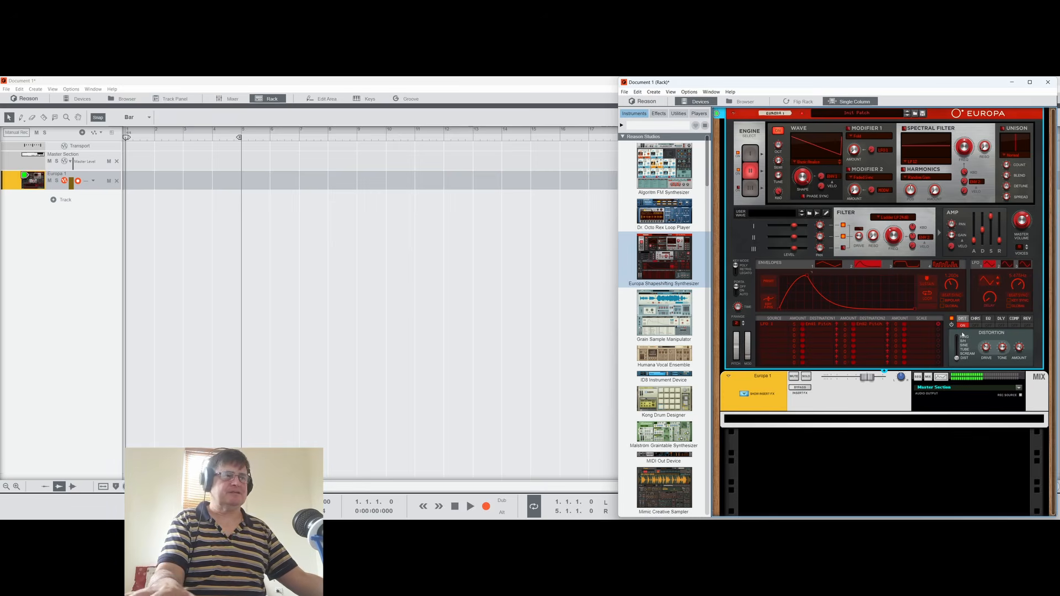
pyautogui.click(962, 326)
pyautogui.click(962, 326)
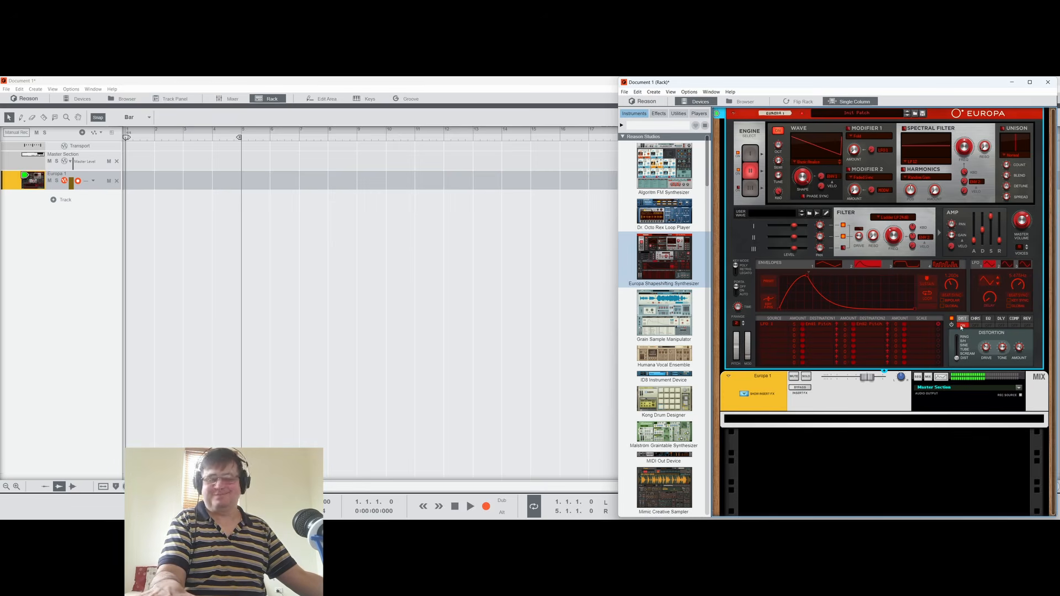
pyautogui.click(962, 326)
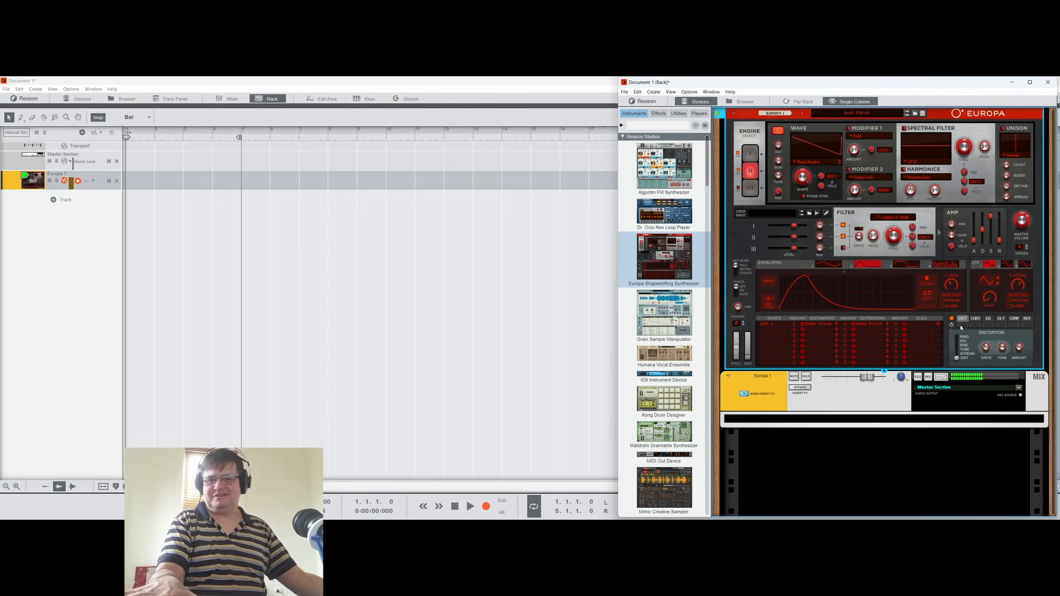
pyautogui.click(962, 325)
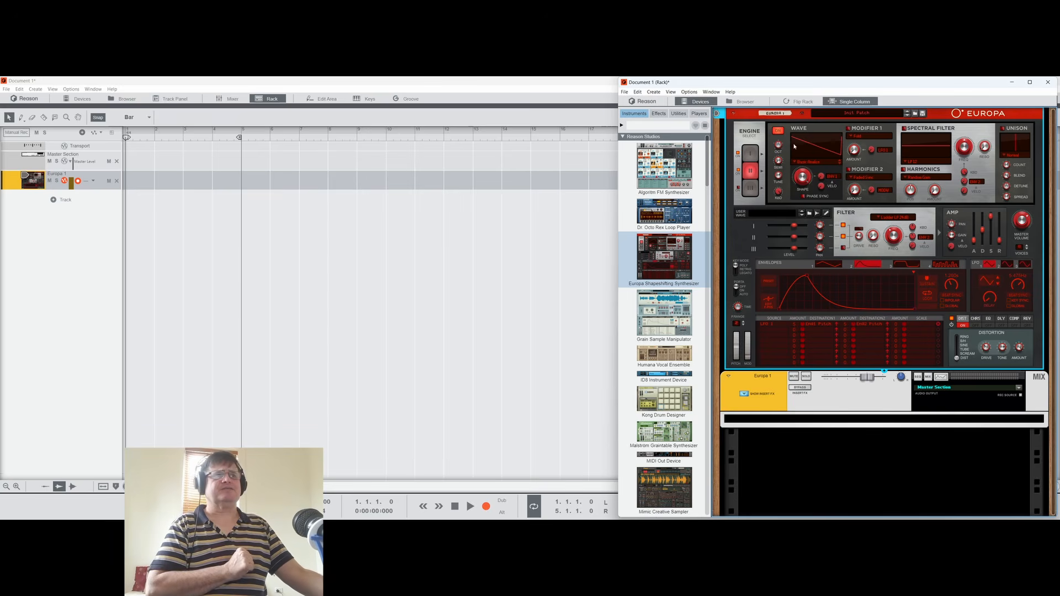
# Step: Review Engine 2's available wave types, including the Wave Tables and User Wave options, without choosing another one
pyautogui.click(809, 161)
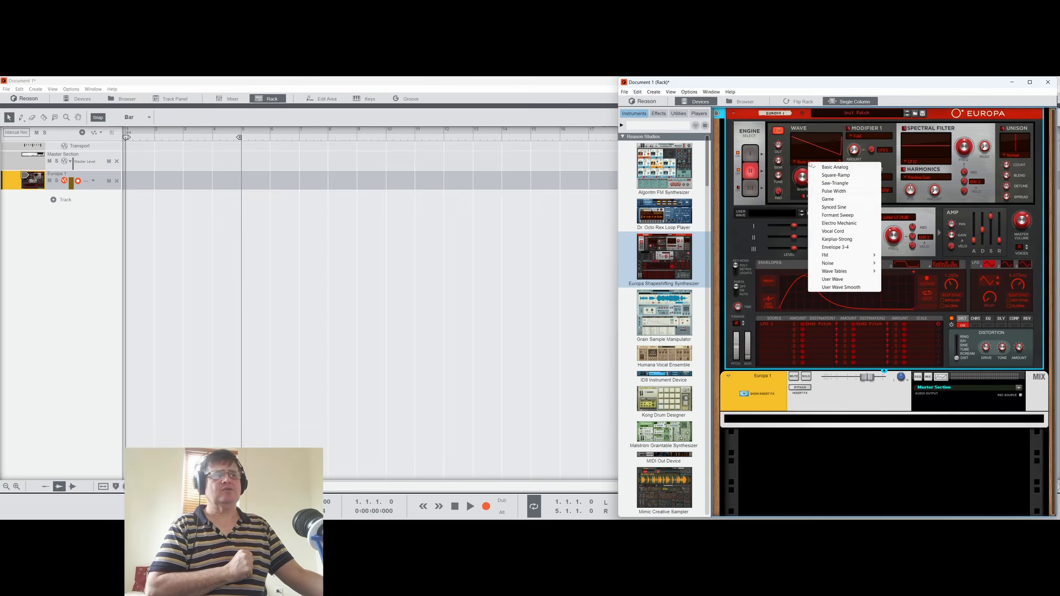
pyautogui.moveTo(845, 257)
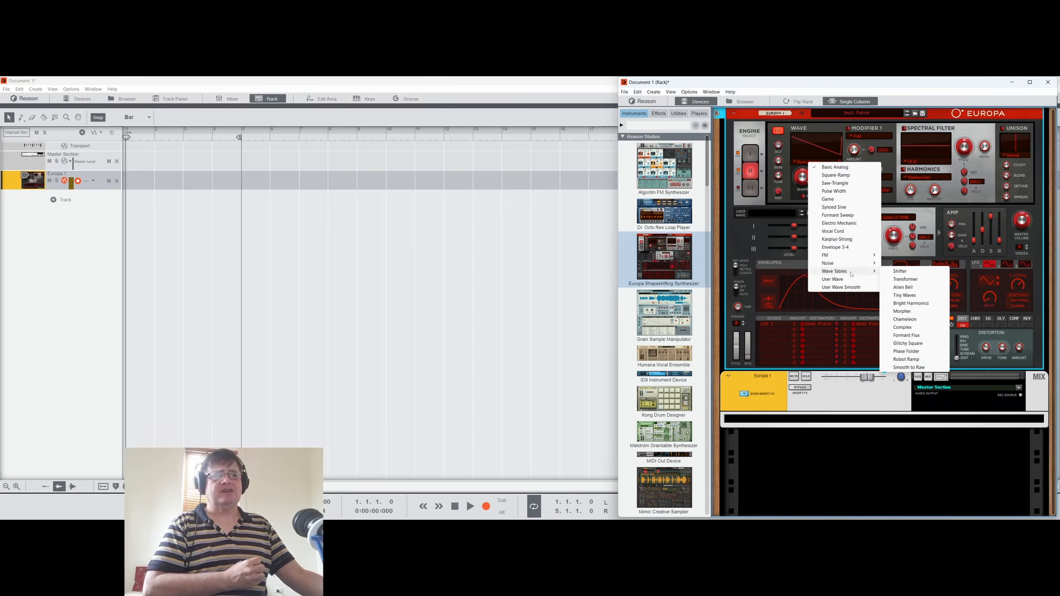
pyautogui.click(790, 208)
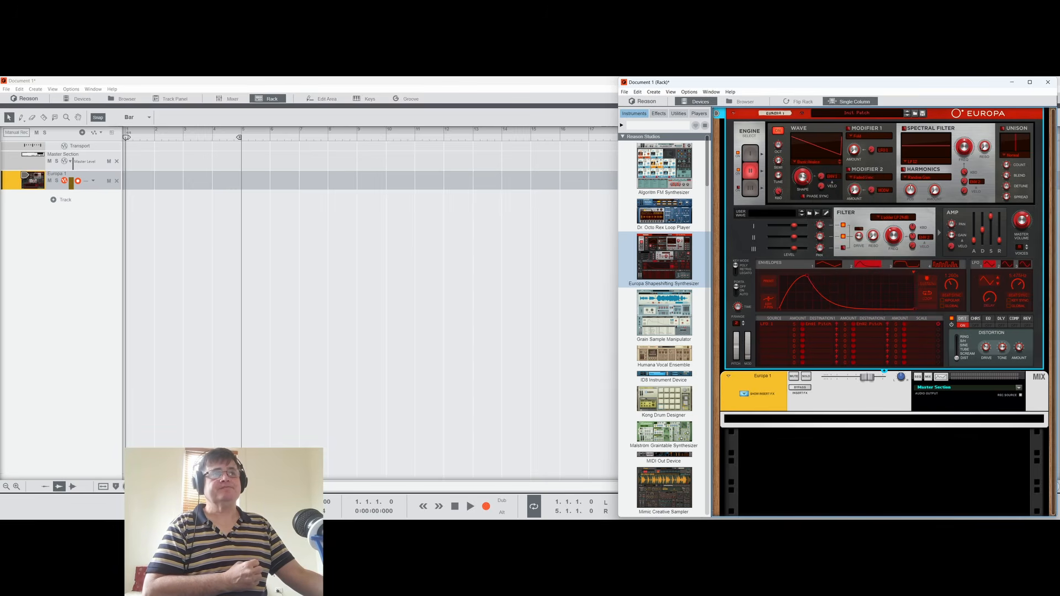
pyautogui.click(810, 162)
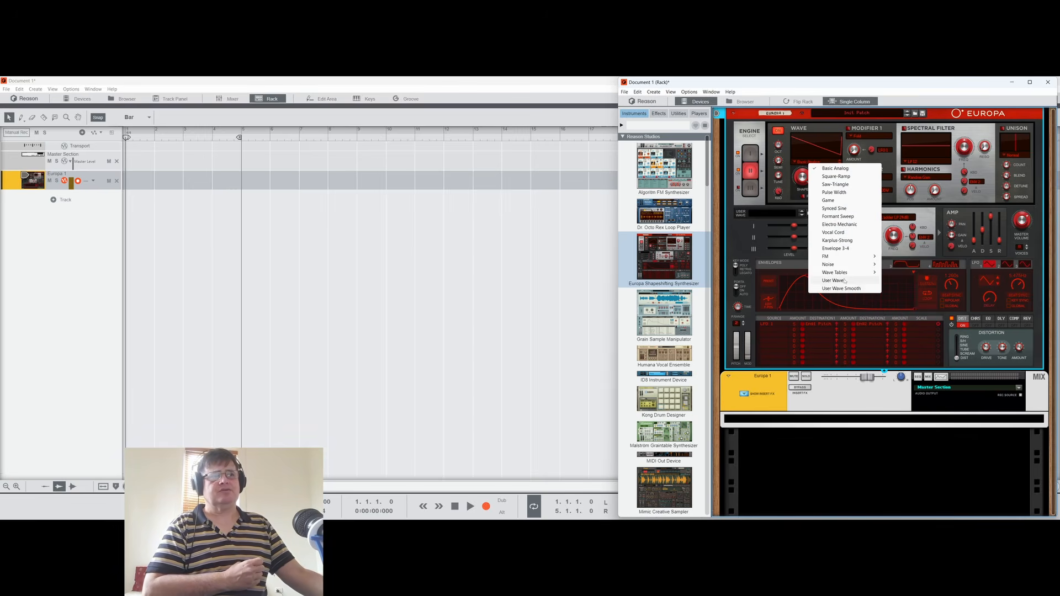
pyautogui.click(750, 220)
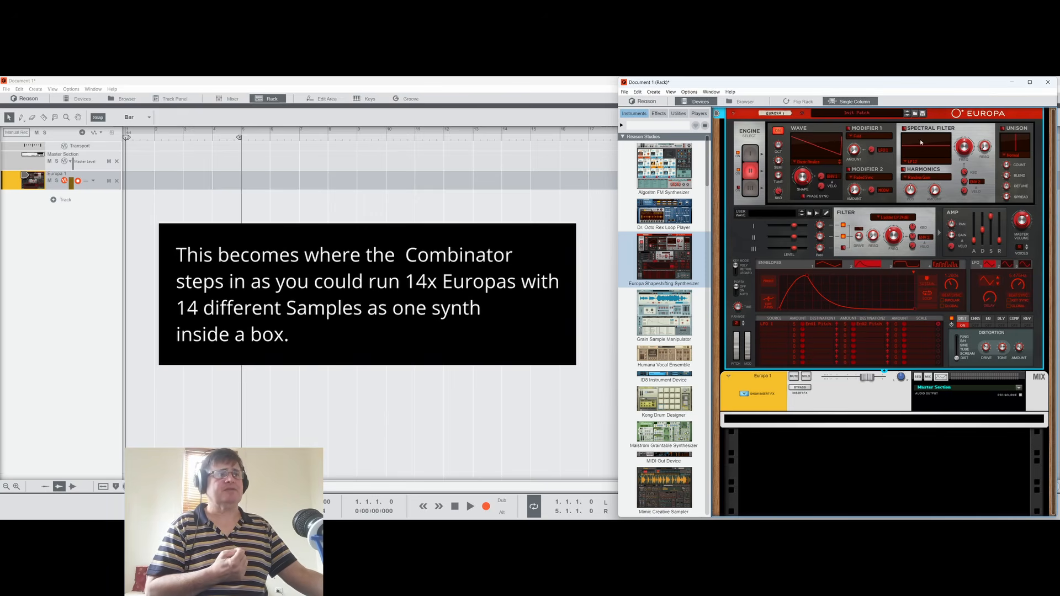
# Step: Try the User Wave type on Engine 2's Spectral Filter and set it back to LP 12
pyautogui.click(912, 162)
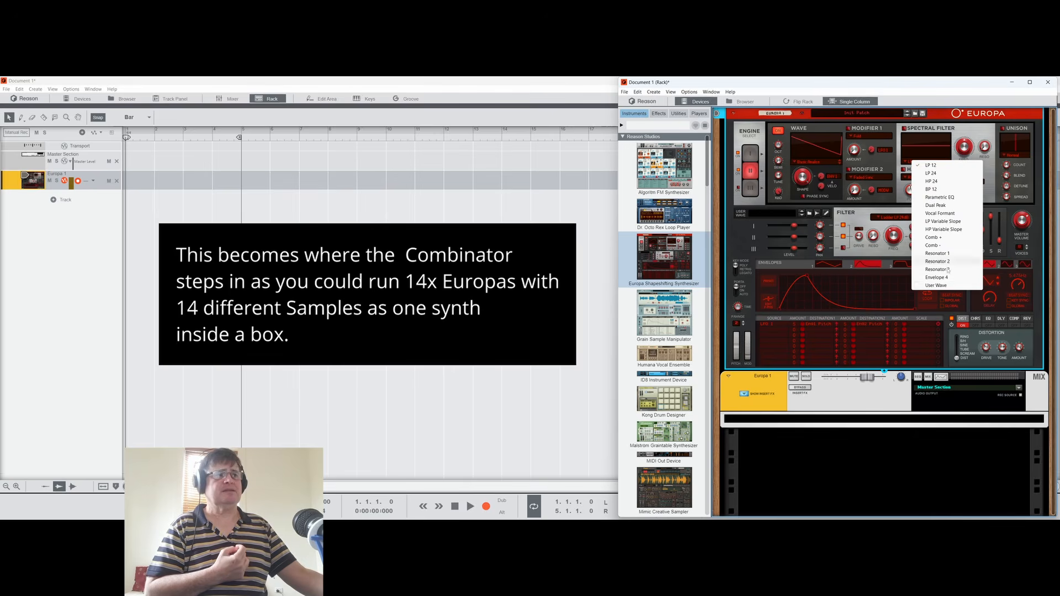
pyautogui.click(947, 286)
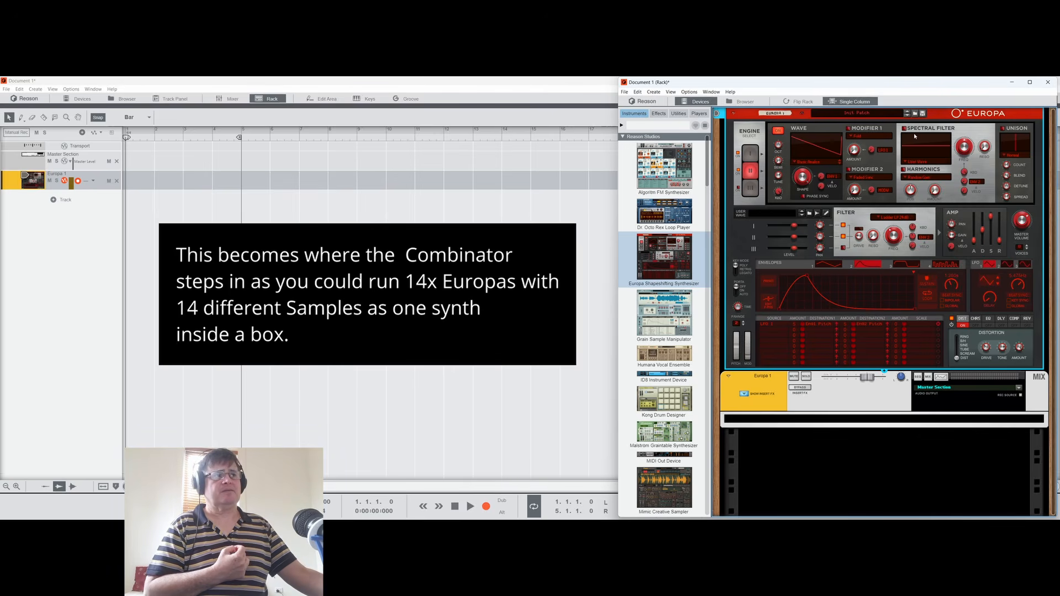
pyautogui.click(910, 164)
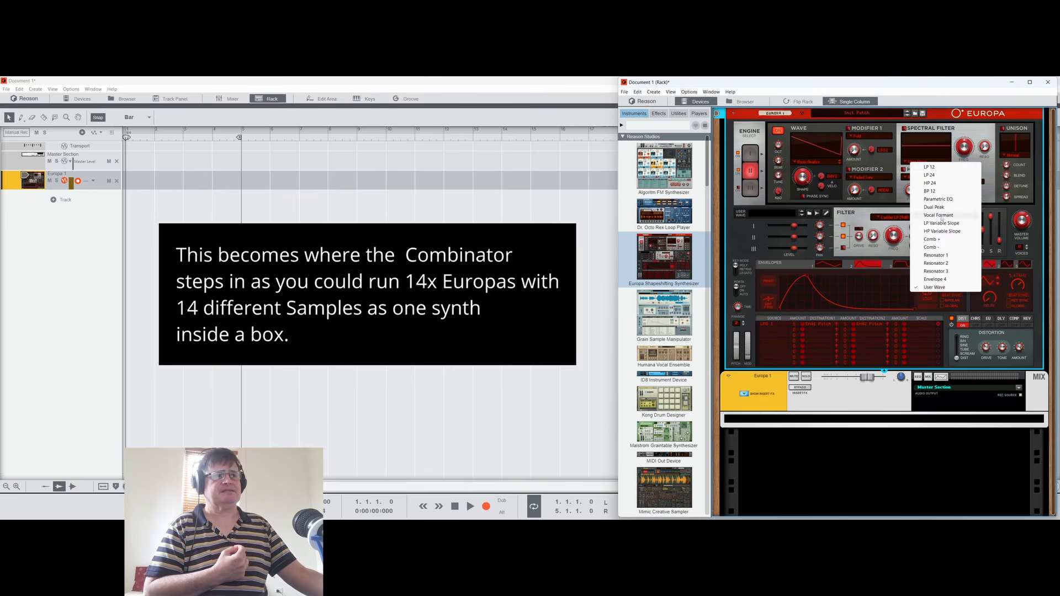
pyautogui.click(937, 168)
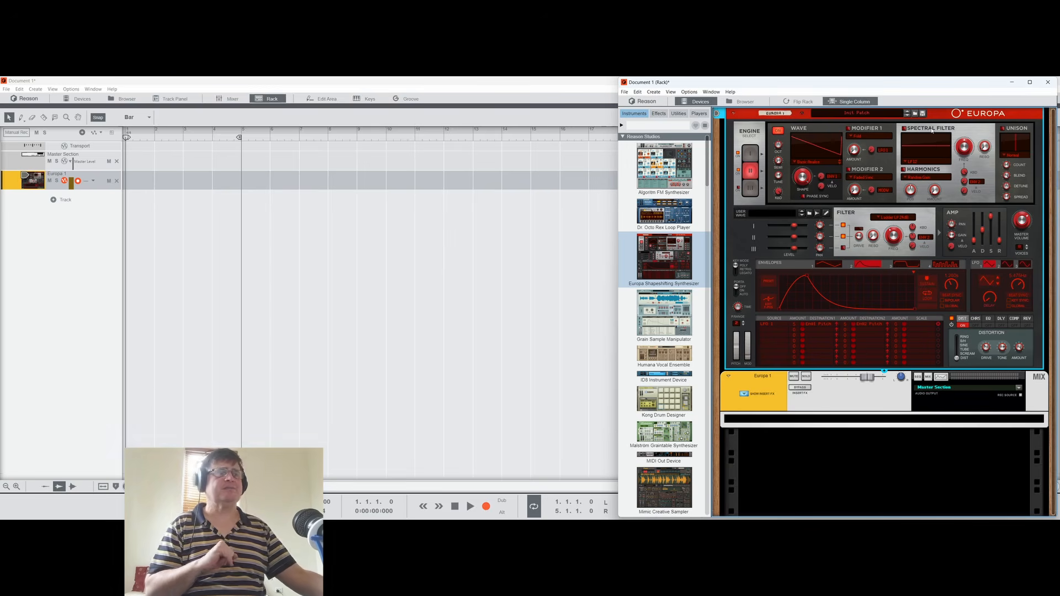
# Step: Set Engine 2's wave to Envelope 3-4, display Envelope 3 and switch the engine off and on to hear it
pyautogui.click(819, 163)
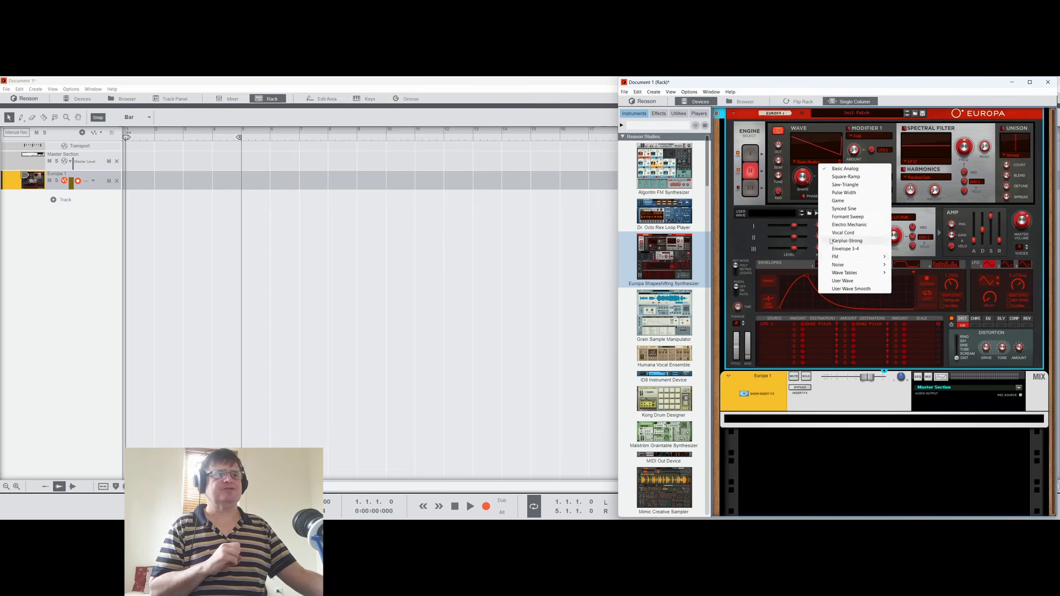
pyautogui.click(880, 287)
pyautogui.click(908, 265)
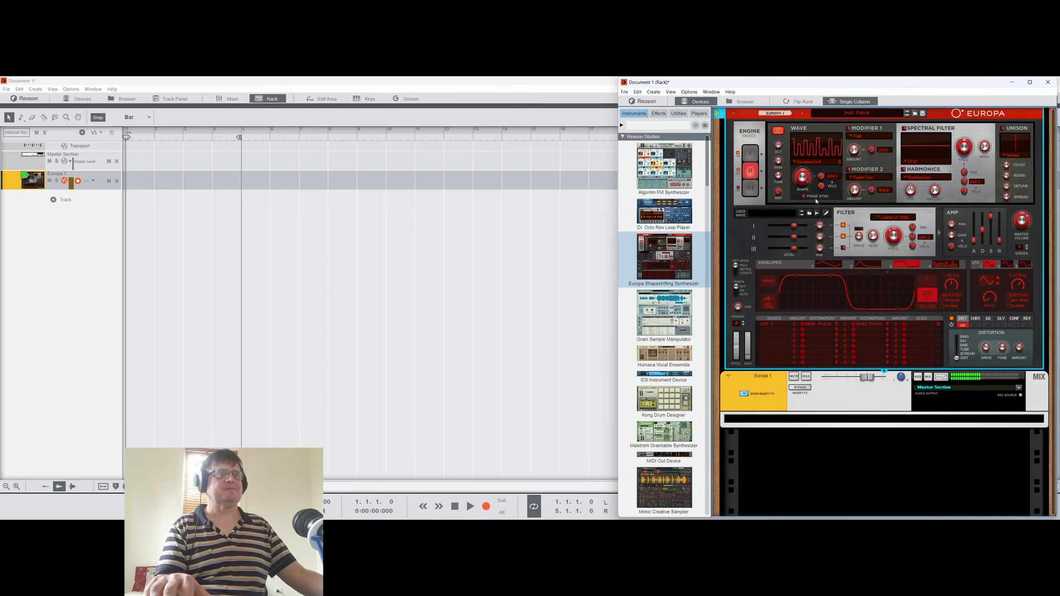
pyautogui.click(739, 171)
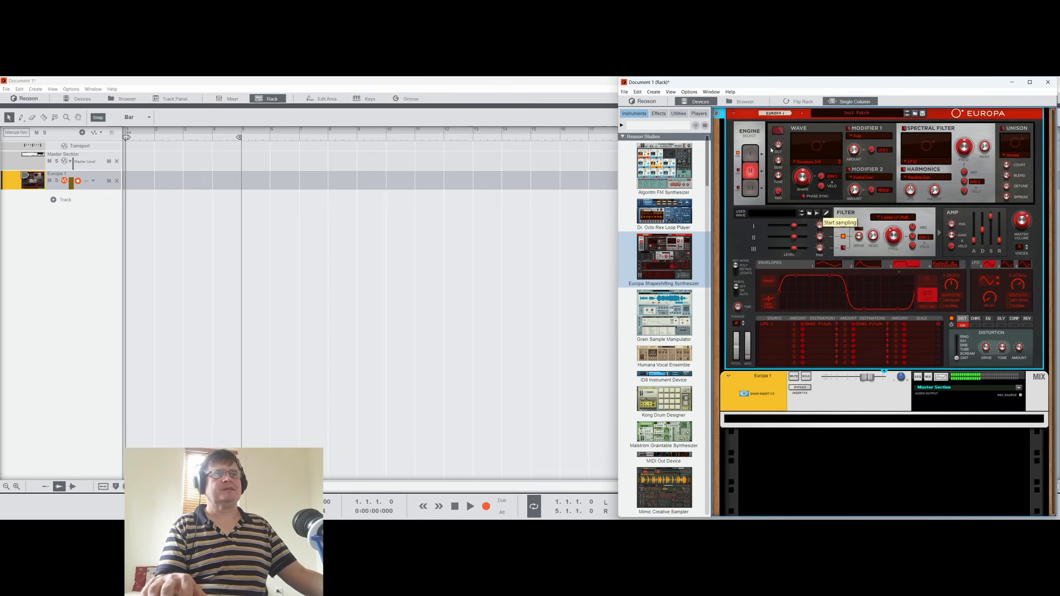
pyautogui.click(779, 131)
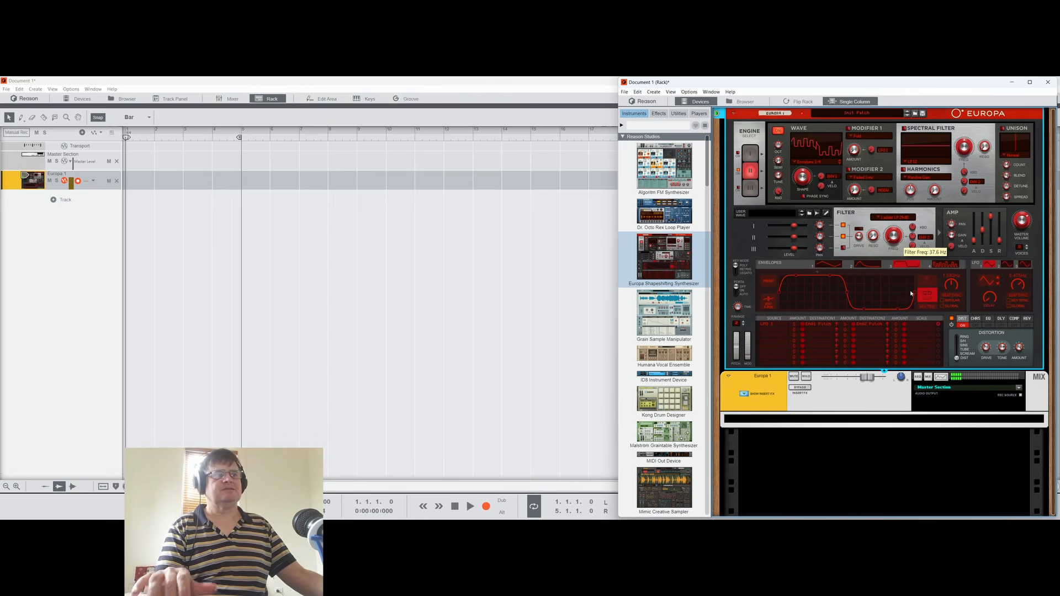
# Step: Sweep the main filter's frequency and lower Engine 2's Shape to 19.1 %, bringing Envelope 4 into view
pyautogui.moveTo(911, 294); pyautogui.dragTo(901, 230)
pyautogui.moveTo(805, 179); pyautogui.dragTo(825, 264)
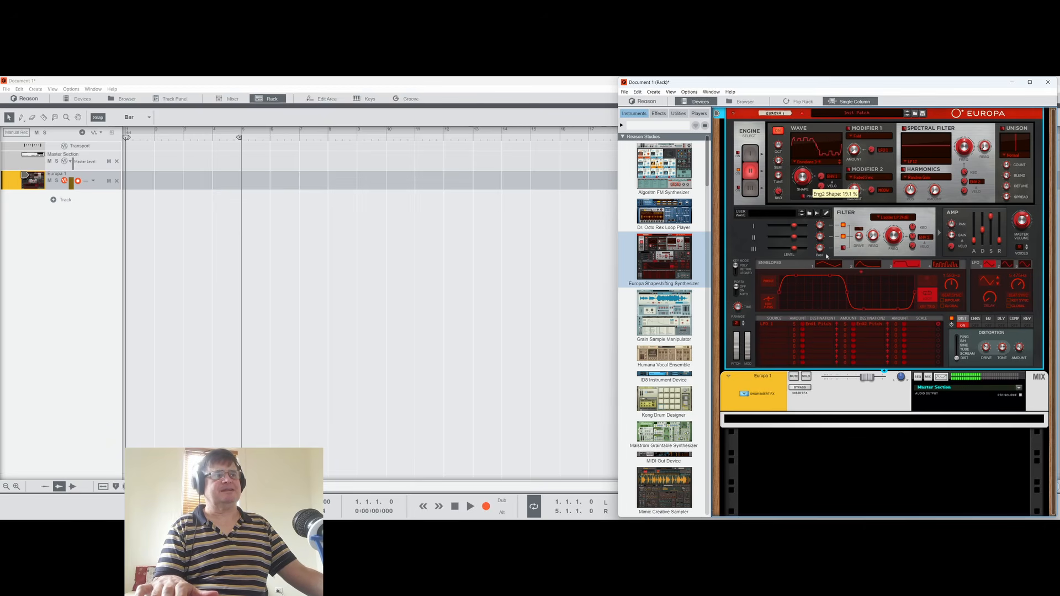
pyautogui.click(946, 267)
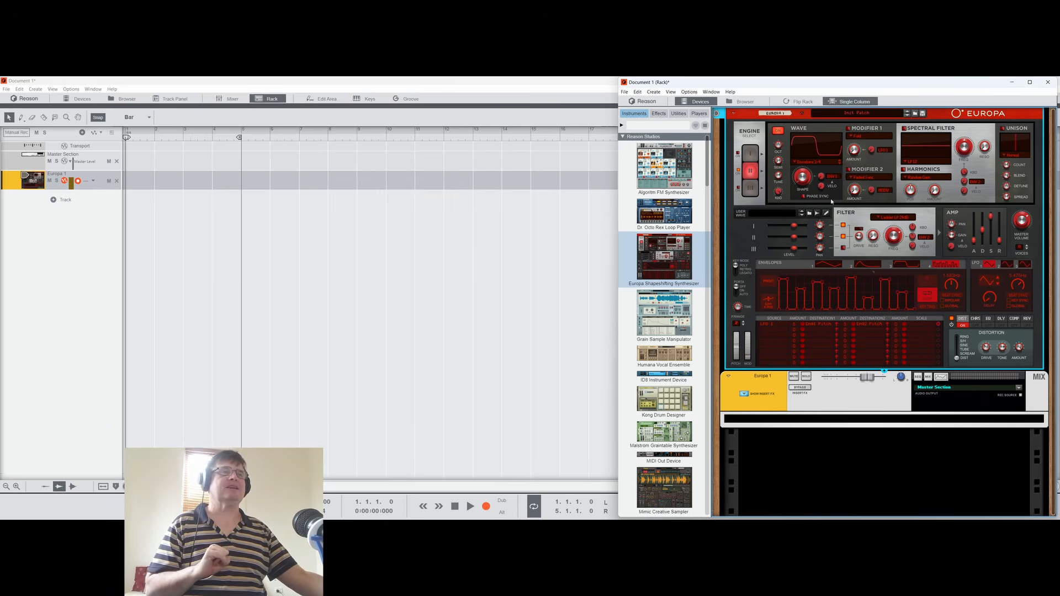
# Step: Check Engine 1's settings, return to Engine 2 and set its wave to Basic Analog
pyautogui.click(739, 153)
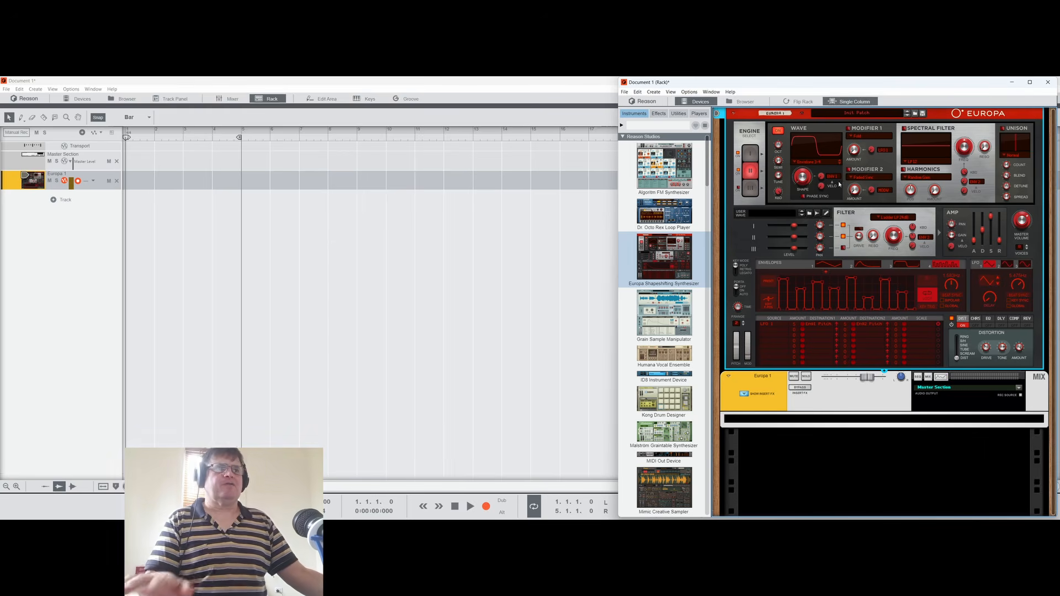
pyautogui.click(750, 154)
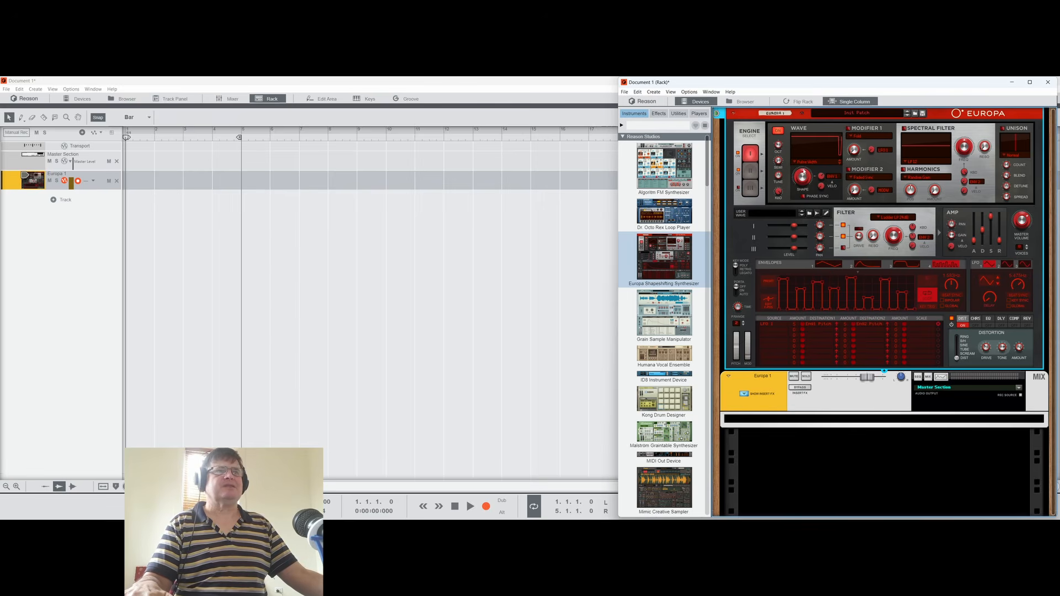
pyautogui.click(750, 171)
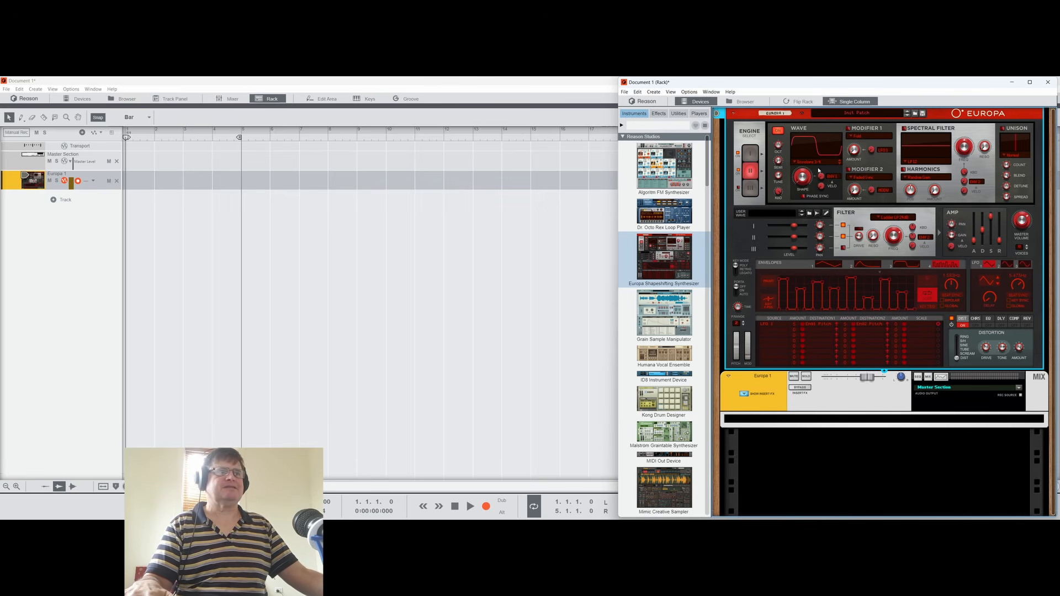
pyautogui.click(811, 162)
pyautogui.click(814, 165)
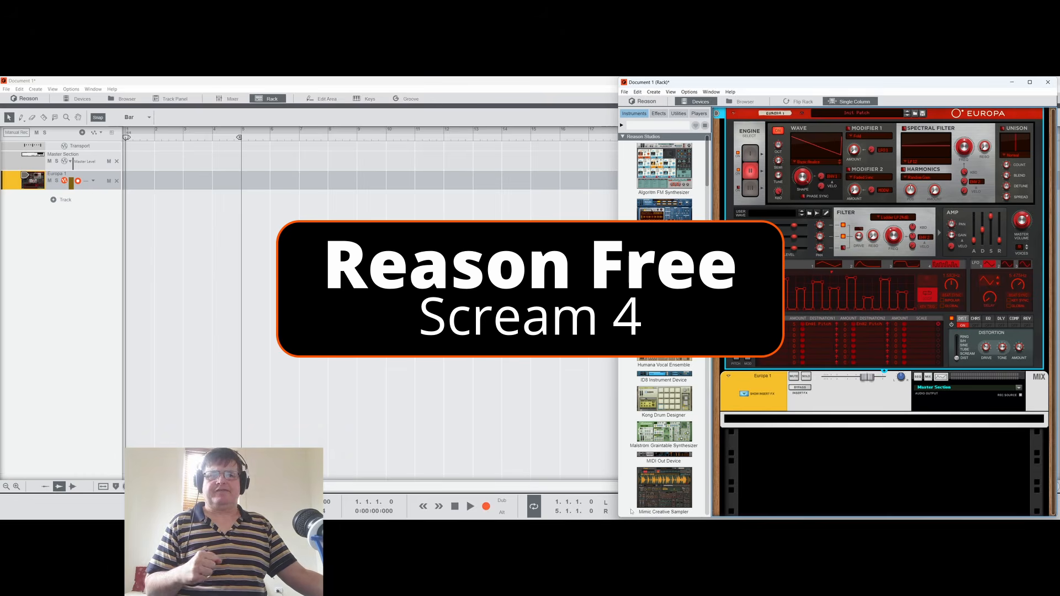
# Step: Switch to the Notepad text file to read which rack devices Reason Free includes
pyautogui.moveTo(644, 516)
pyautogui.click(585, 512)
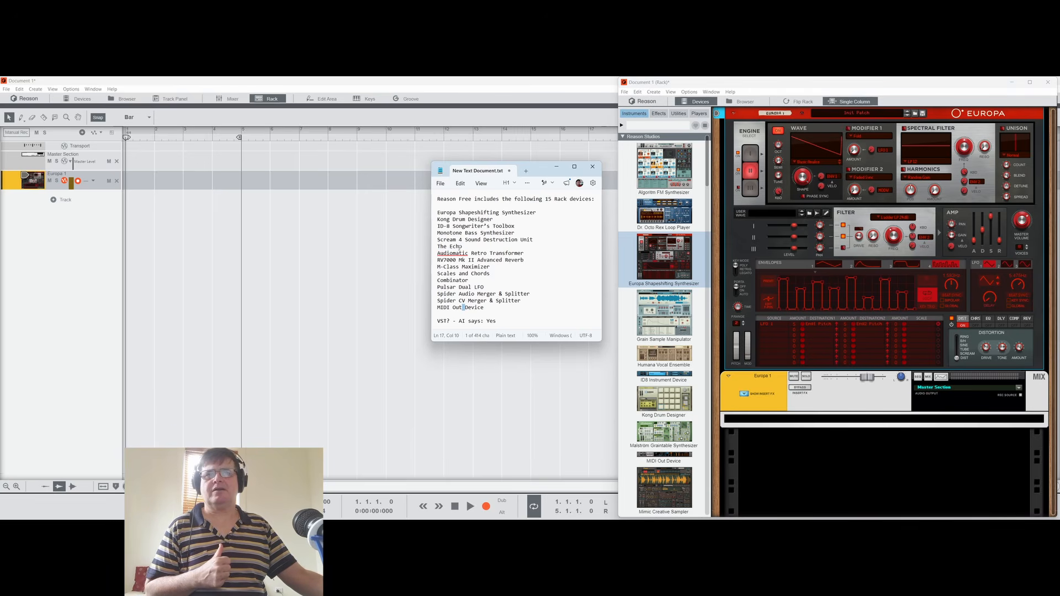
# Step: Find the Scream 4 Distortion among the effects and add it between Europa and its mix channel, then clear the search
pyautogui.click(904, 371)
pyautogui.rightClick(886, 373)
pyautogui.moveTo(899, 387)
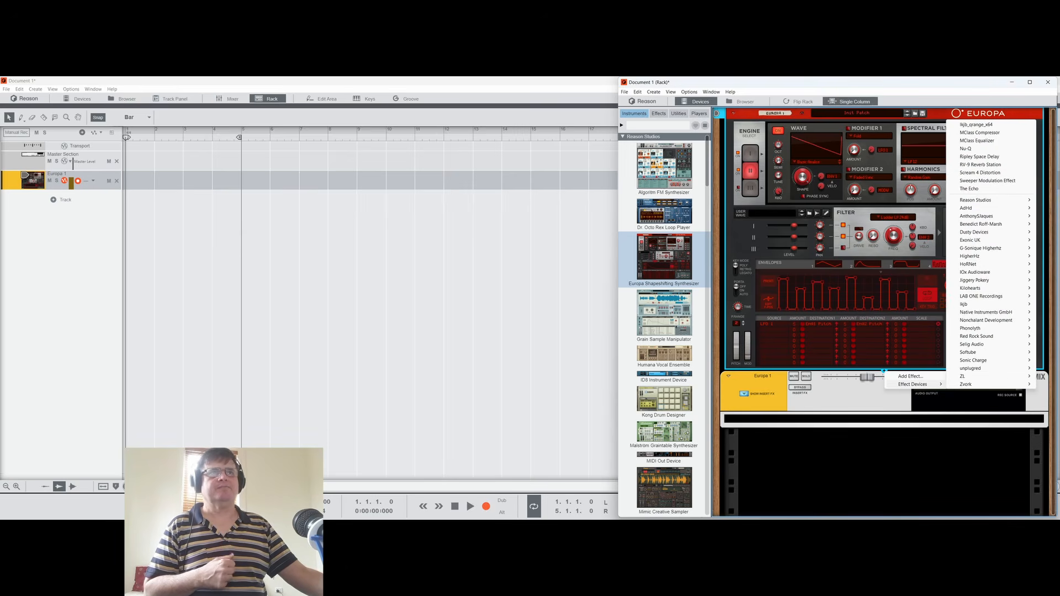
pyautogui.click(659, 114)
pyautogui.click(655, 124)
pyautogui.write('scr')
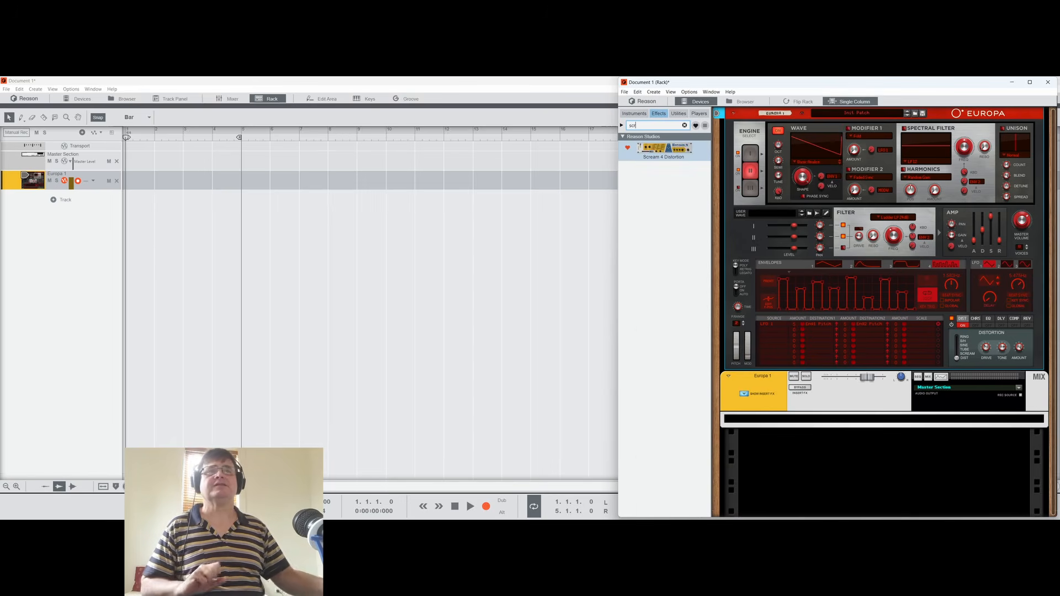
pyautogui.moveTo(665, 149); pyautogui.dragTo(888, 361)
pyautogui.click(685, 125)
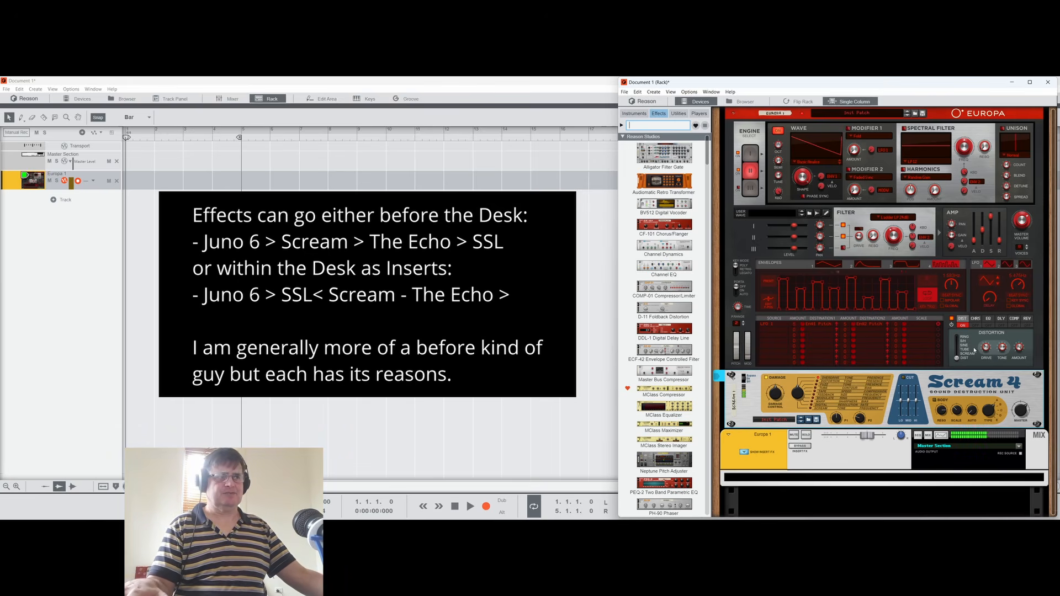
# Step: Switch off Europa's built-in distortion and select Scream 4 to examine its Damage and Master controls
pyautogui.click(968, 330)
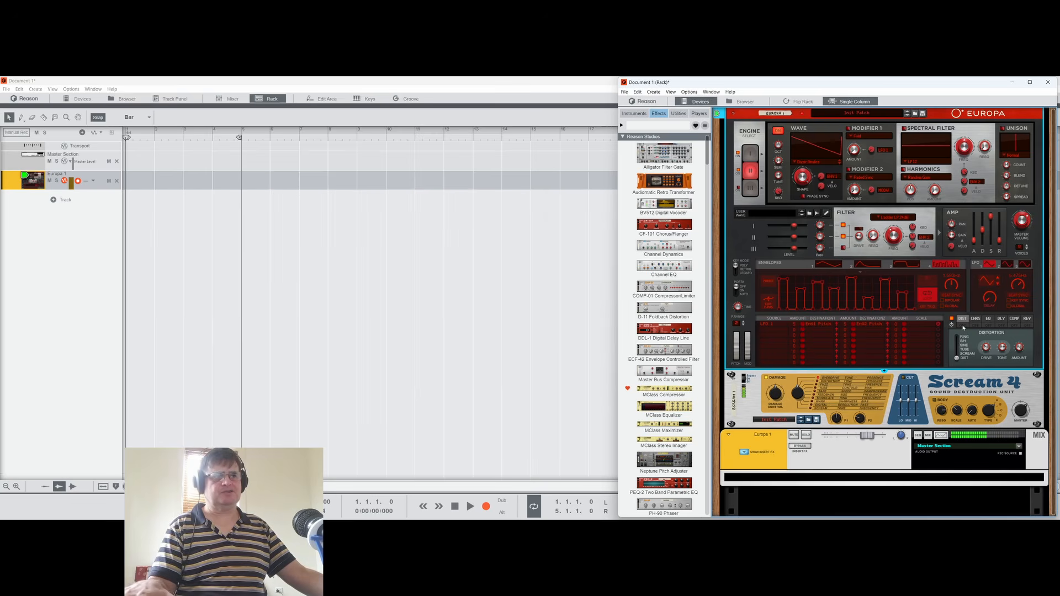
pyautogui.scroll(-2, 835, 314)
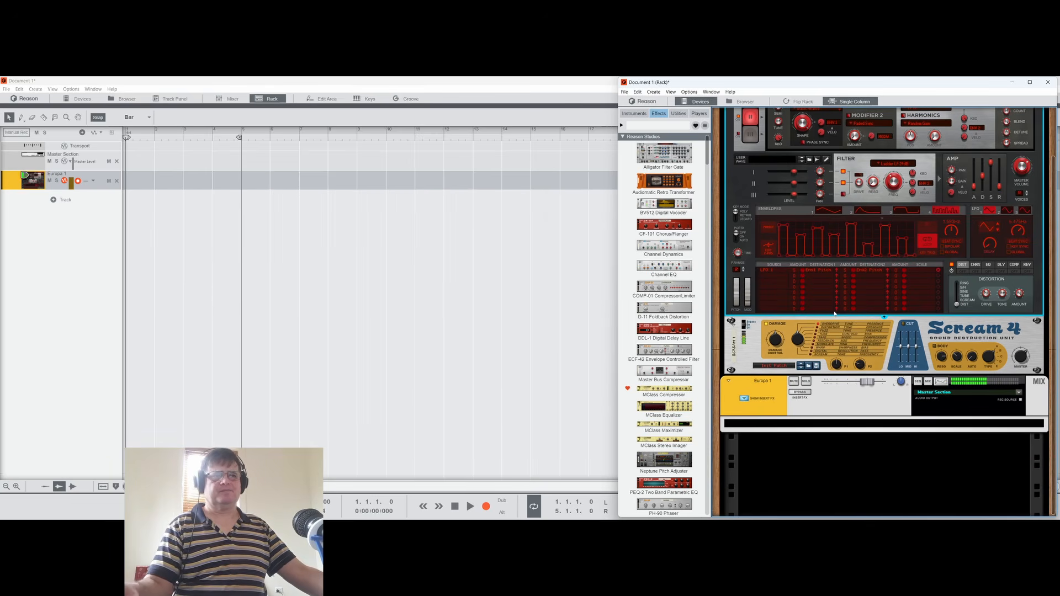
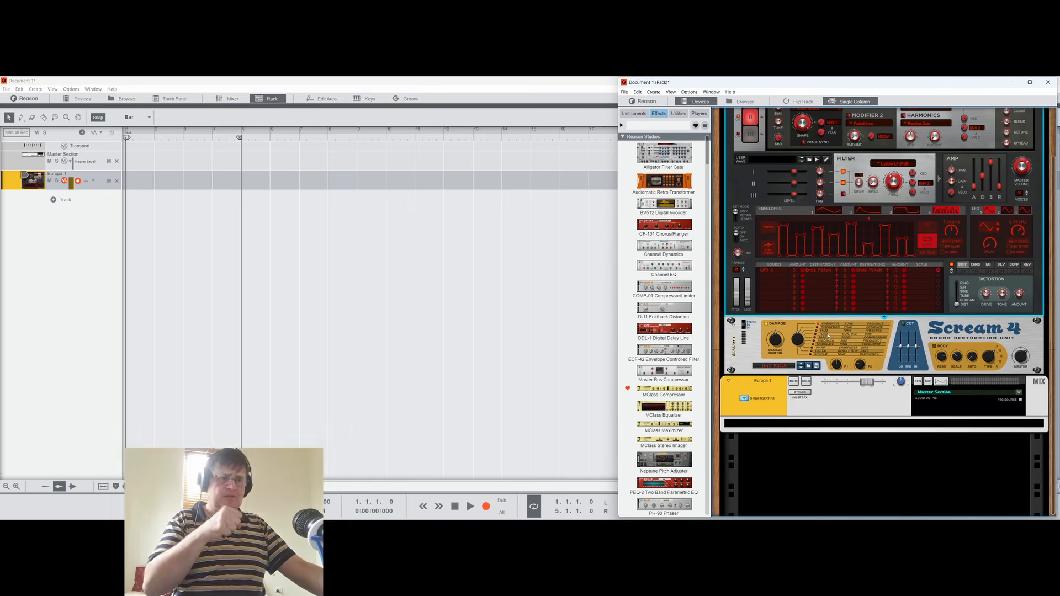
pyautogui.click(852, 349)
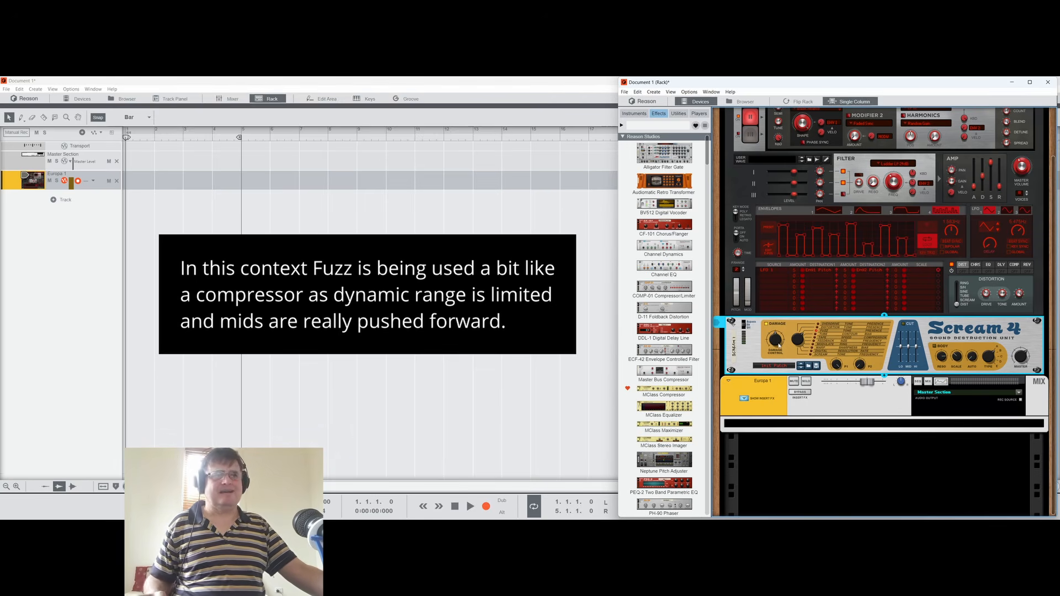
pyautogui.moveTo(779, 346)
pyautogui.moveTo(1015, 358)
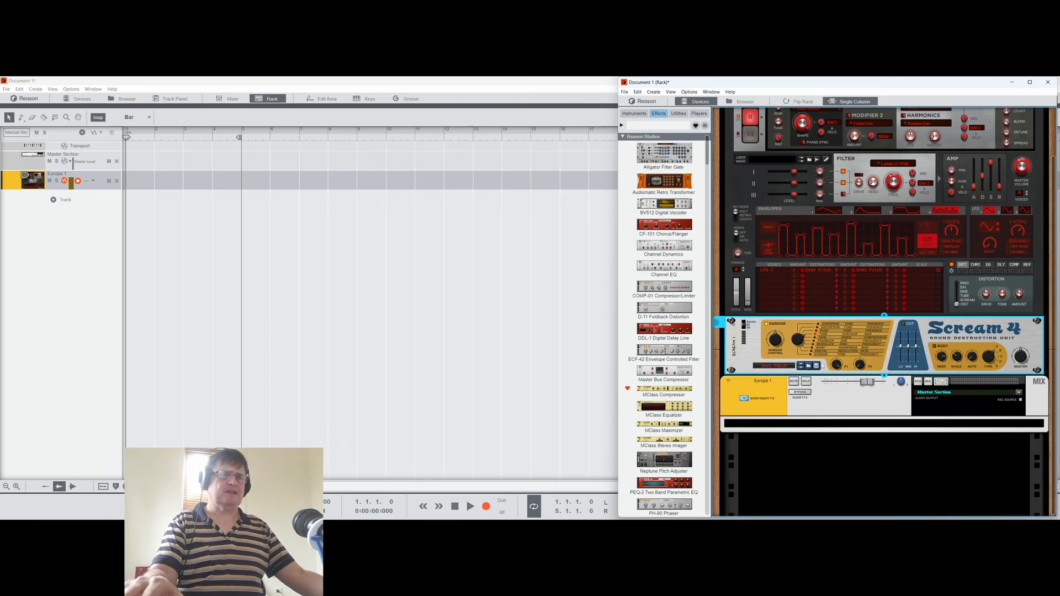
# Step: Turn Scream 4's Parameter 1 down to 0 and sweep Parameter 2 up to 127 and back down
pyautogui.moveTo(837, 365); pyautogui.dragTo(869, 518)
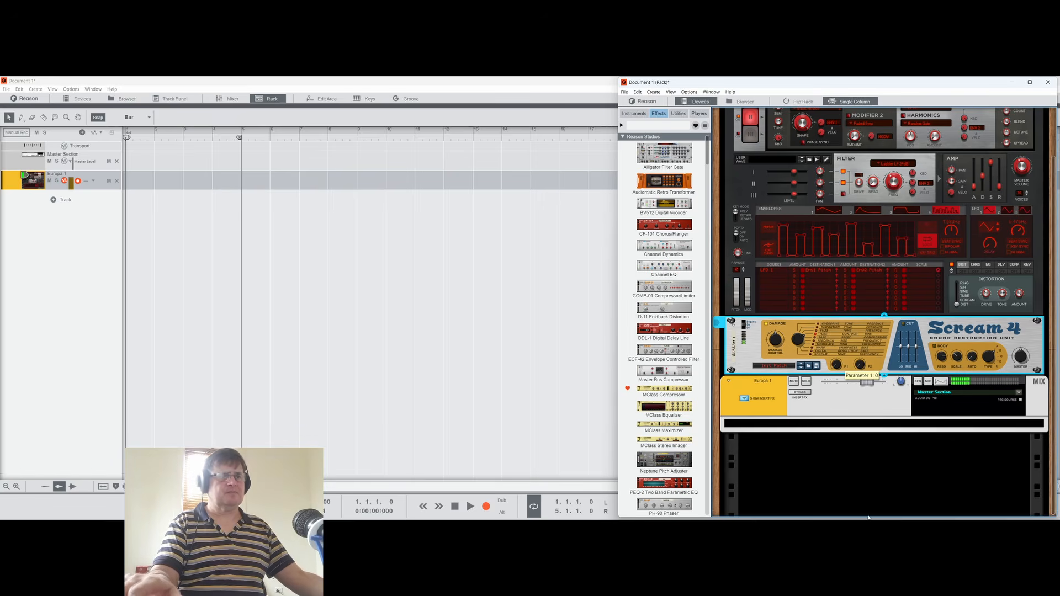
pyautogui.moveTo(860, 364); pyautogui.dragTo(865, 314)
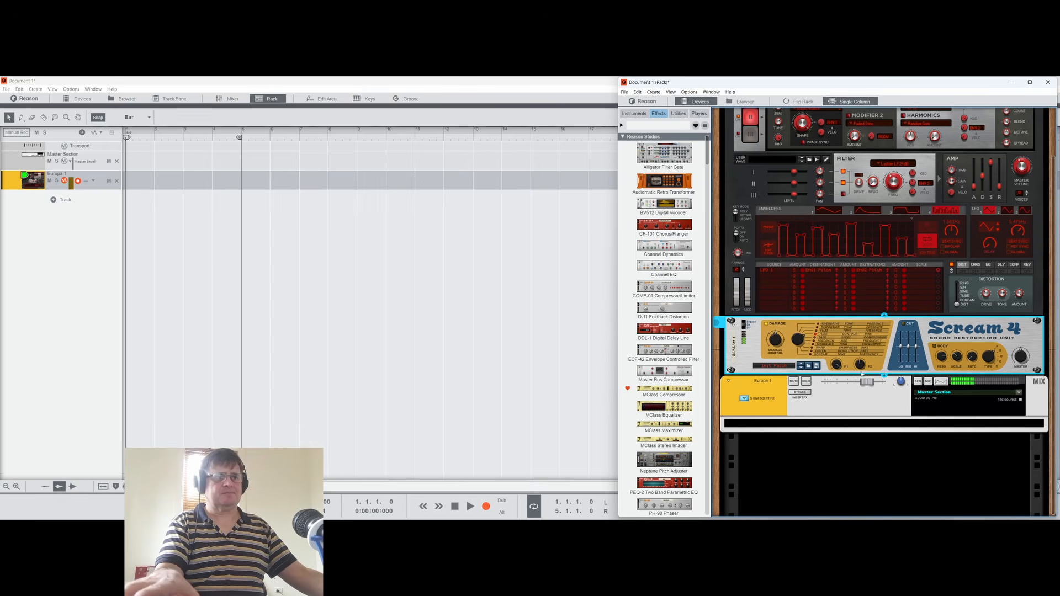
pyautogui.moveTo(895, 444); pyautogui.dragTo(866, 367)
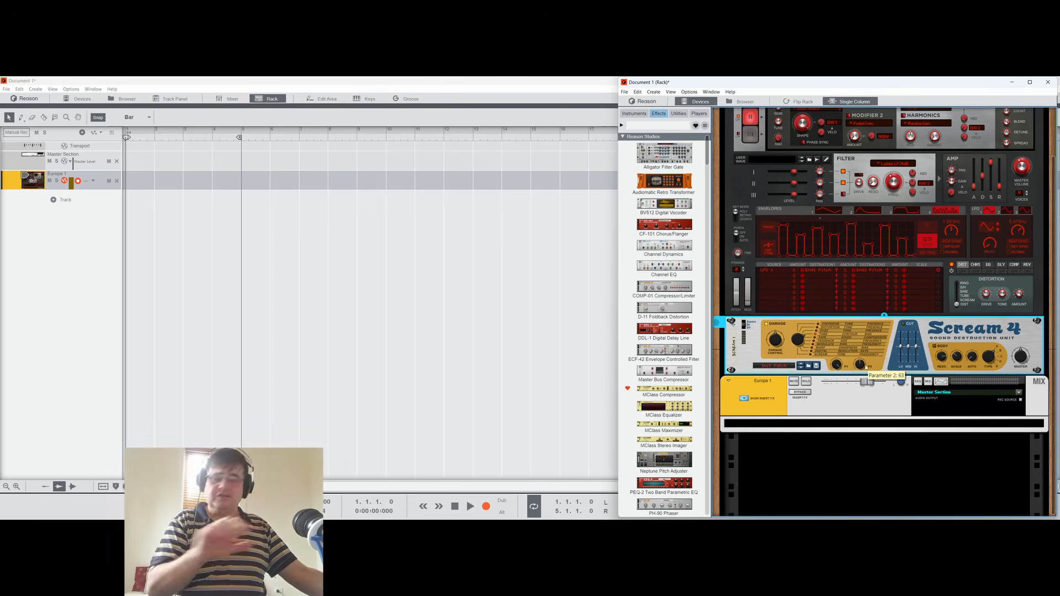
pyautogui.moveTo(865, 367); pyautogui.dragTo(882, 270)
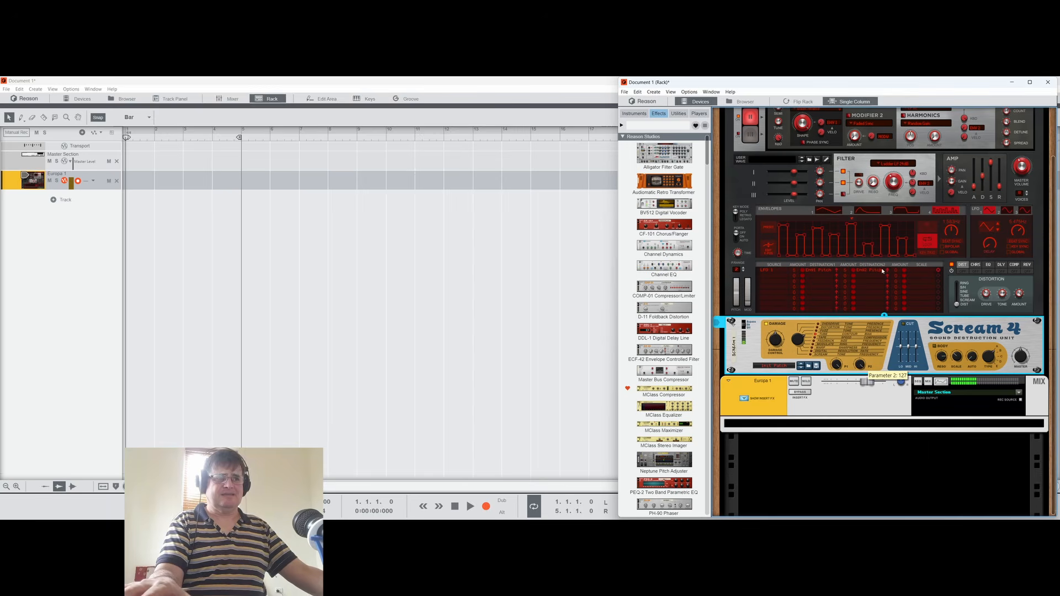
pyautogui.moveTo(863, 366); pyautogui.dragTo(866, 421)
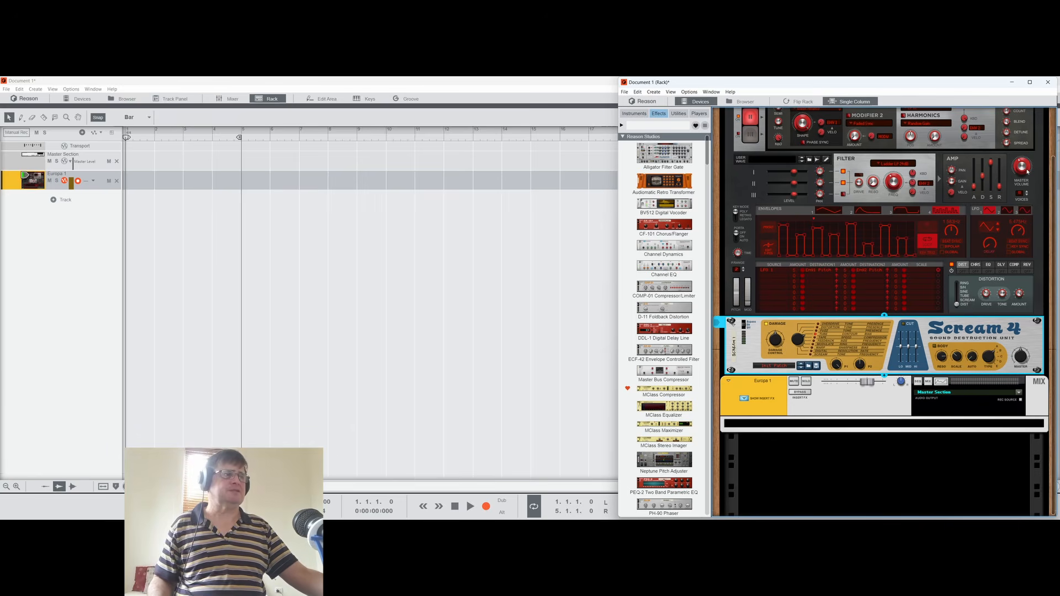
pyautogui.moveTo(860, 367); pyautogui.dragTo(880, 380)
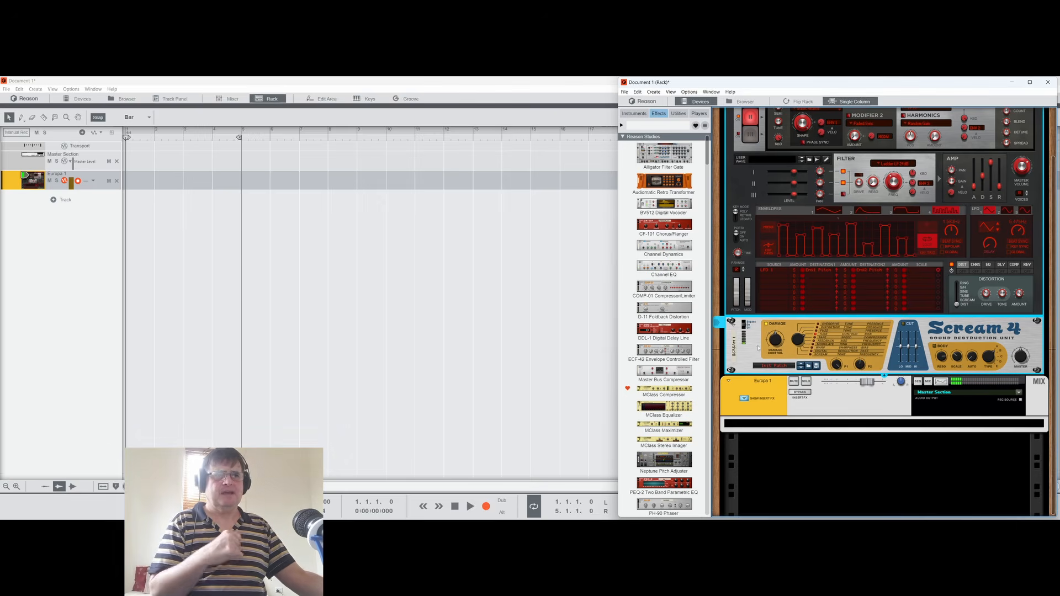
# Step: Lower Scream 4's Damage Control to 17 and raise its Master level
pyautogui.moveTo(776, 343)
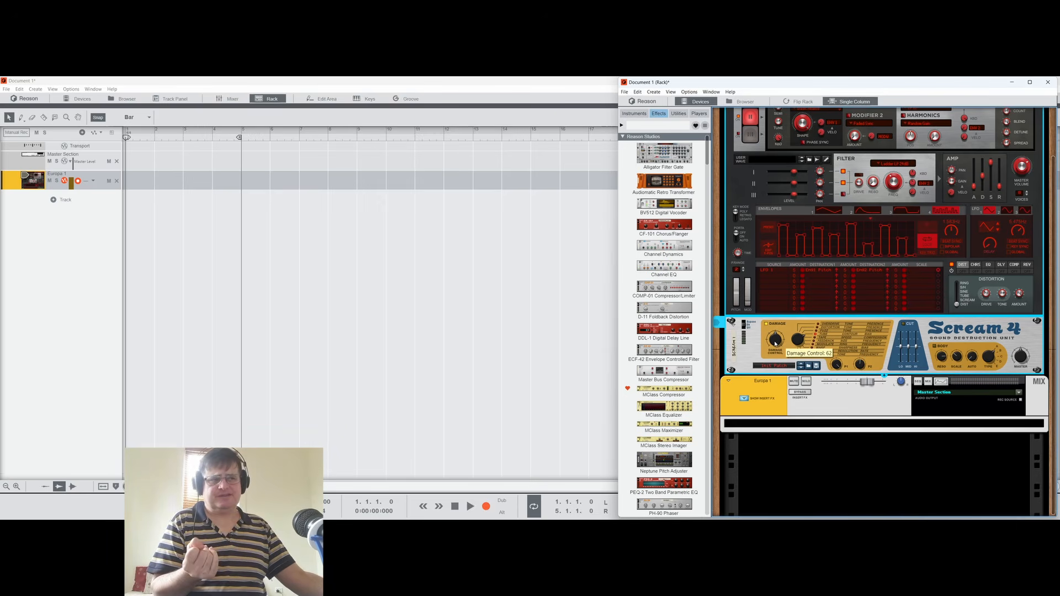
pyautogui.moveTo(780, 375); pyautogui.dragTo(782, 380)
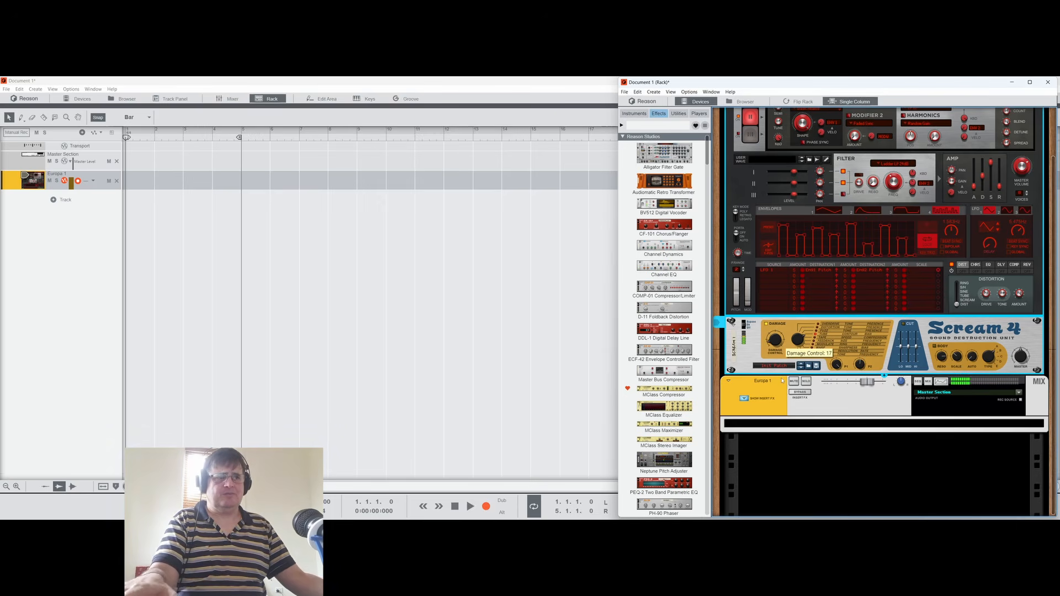
pyautogui.moveTo(1020, 354); pyautogui.dragTo(1027, 315)
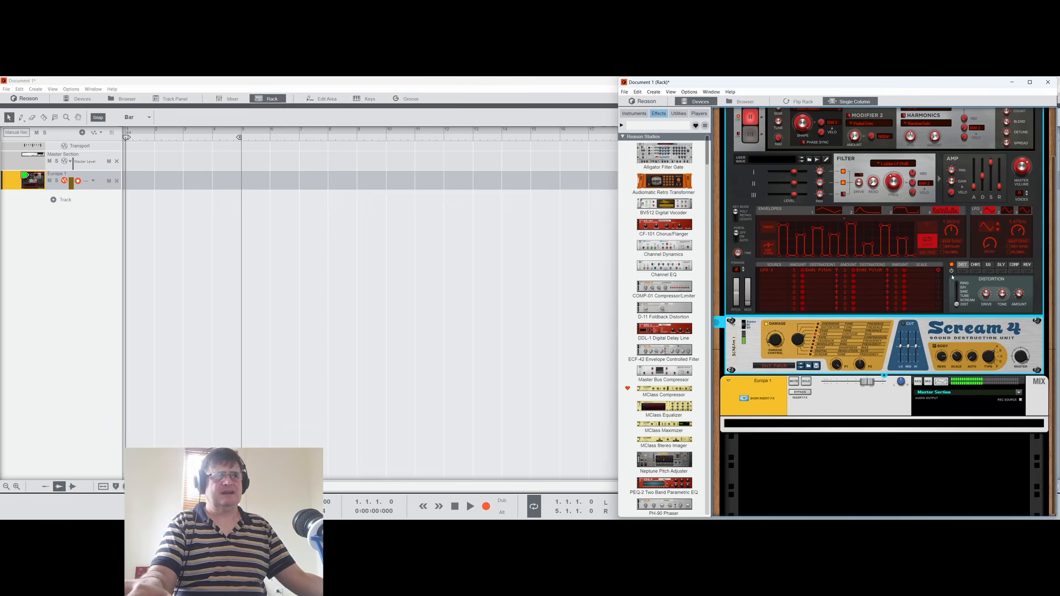
# Step: Switch Europa's distortion back on and enable Scream 4's Cut section, trying Parameter 1 and a lower Hi band
pyautogui.click(961, 271)
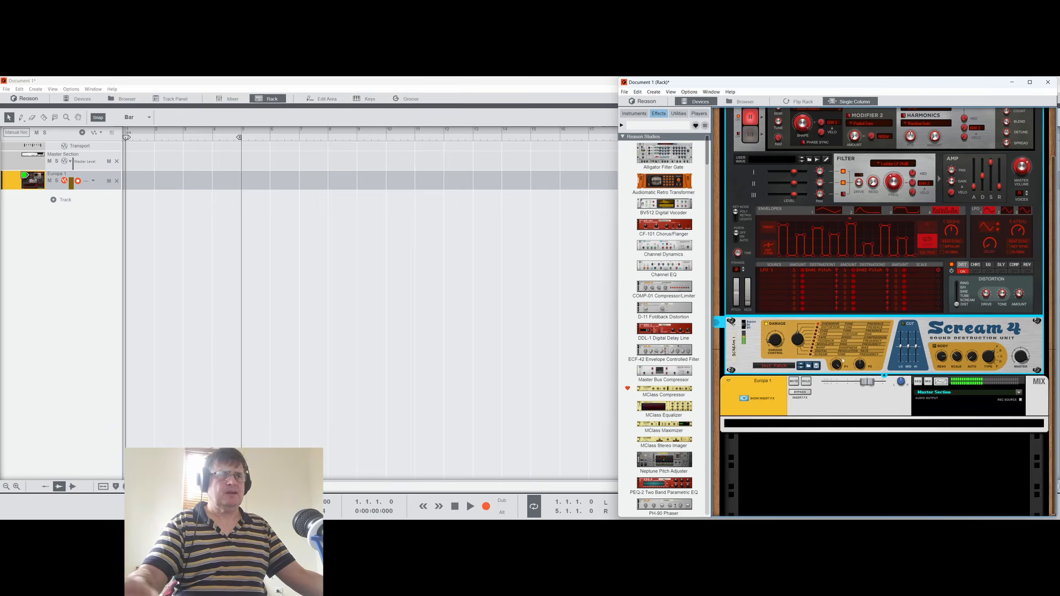
pyautogui.click(908, 325)
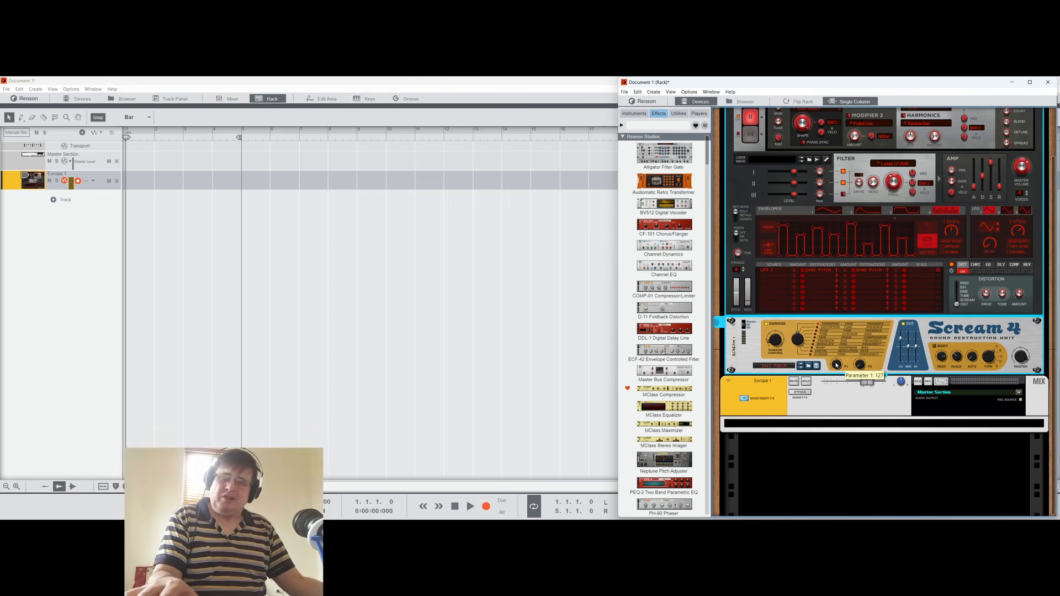
pyautogui.moveTo(837, 374); pyautogui.dragTo(856, 421)
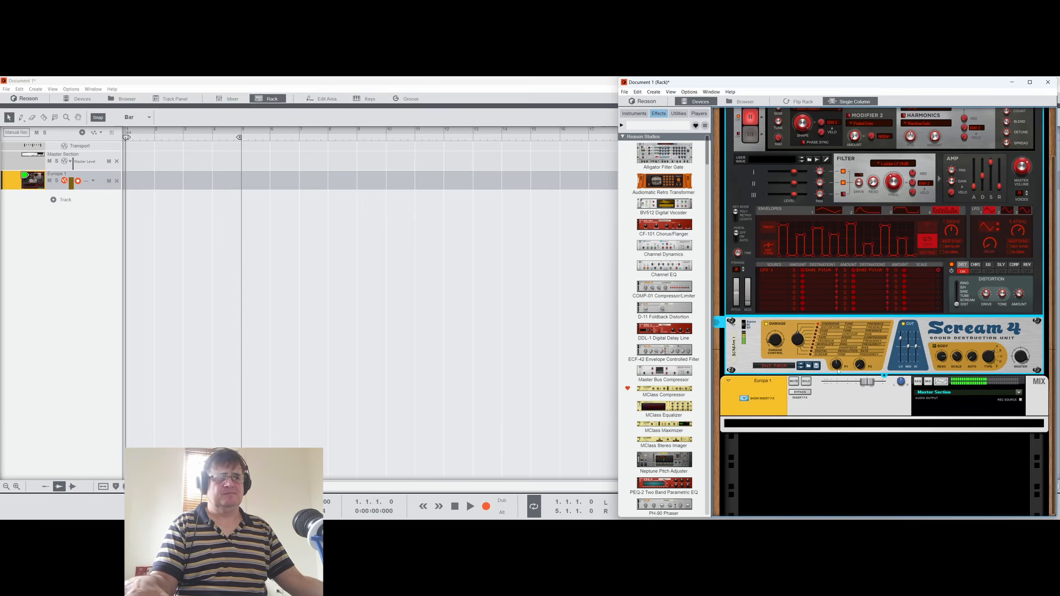
pyautogui.moveTo(917, 349); pyautogui.dragTo(918, 362)
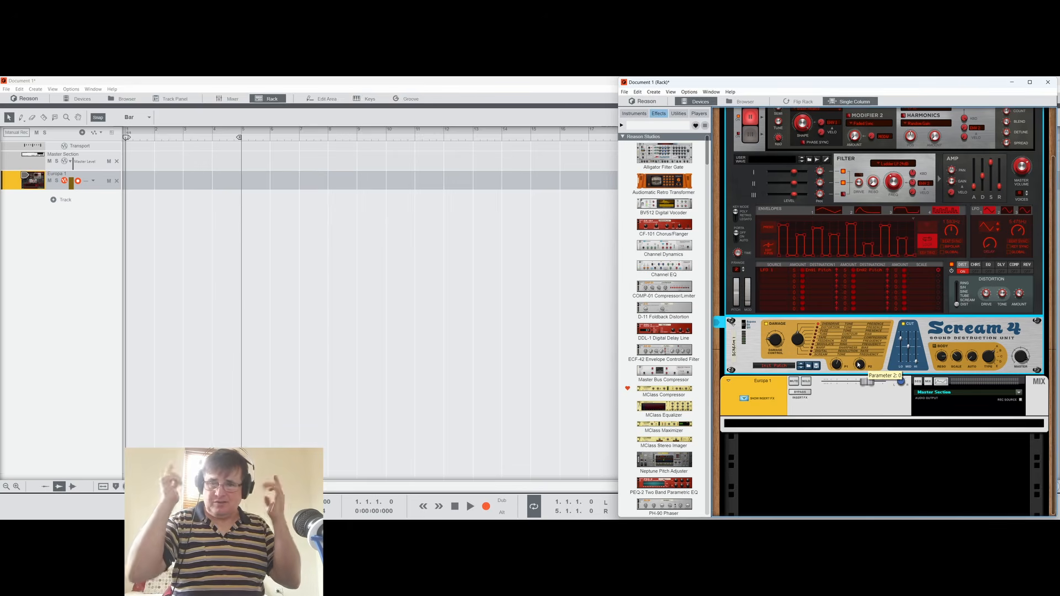
# Step: Sweep Scream 4's Parameter 2 to hear its range and toggle the device between bypass and on to compare
pyautogui.moveTo(859, 364); pyautogui.dragTo(867, 325)
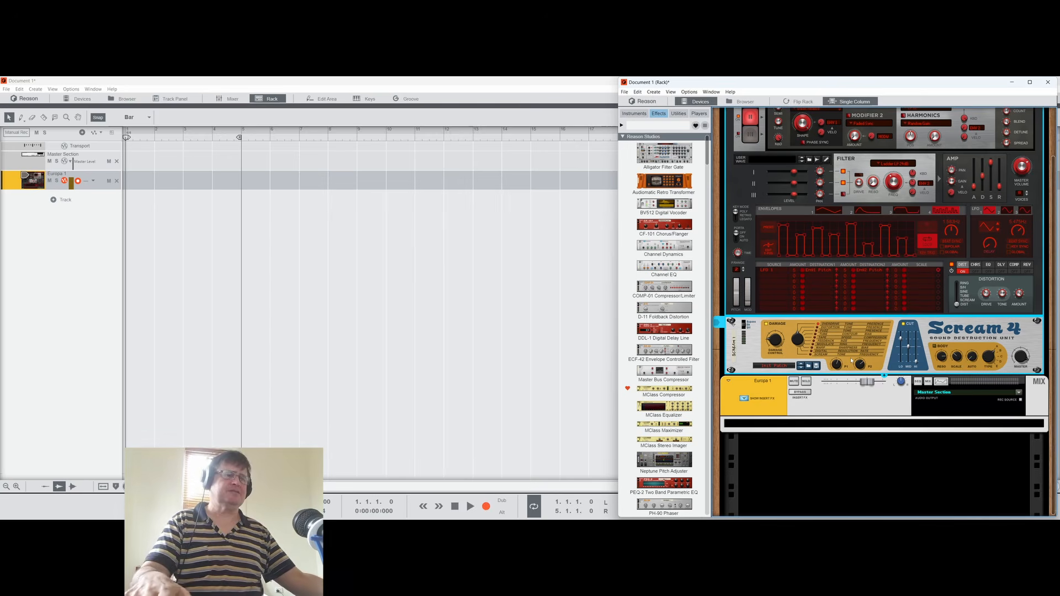
pyautogui.moveTo(867, 434); pyautogui.dragTo(861, 370)
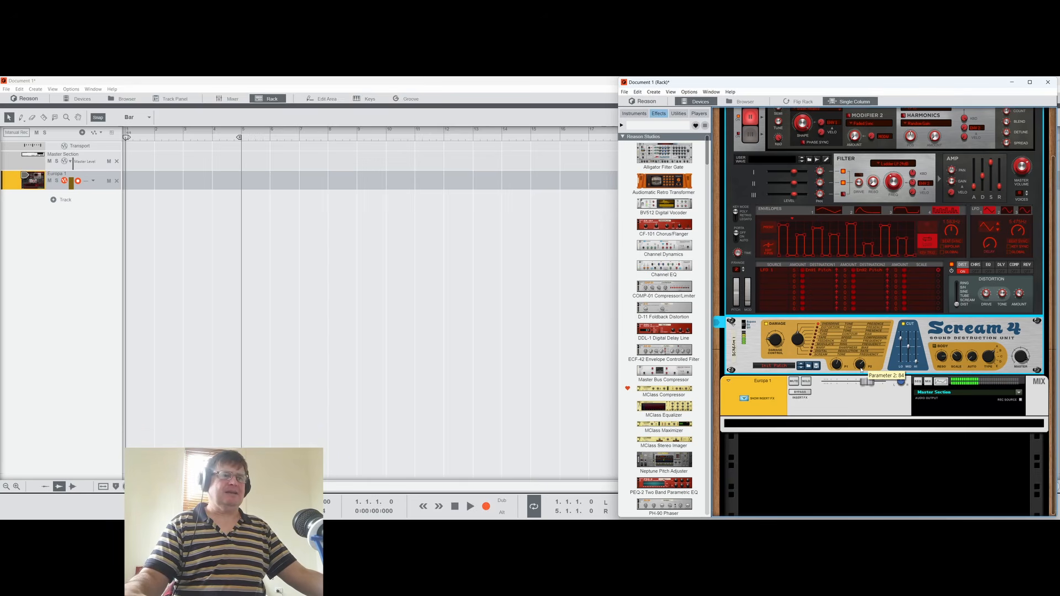
pyautogui.click(747, 323)
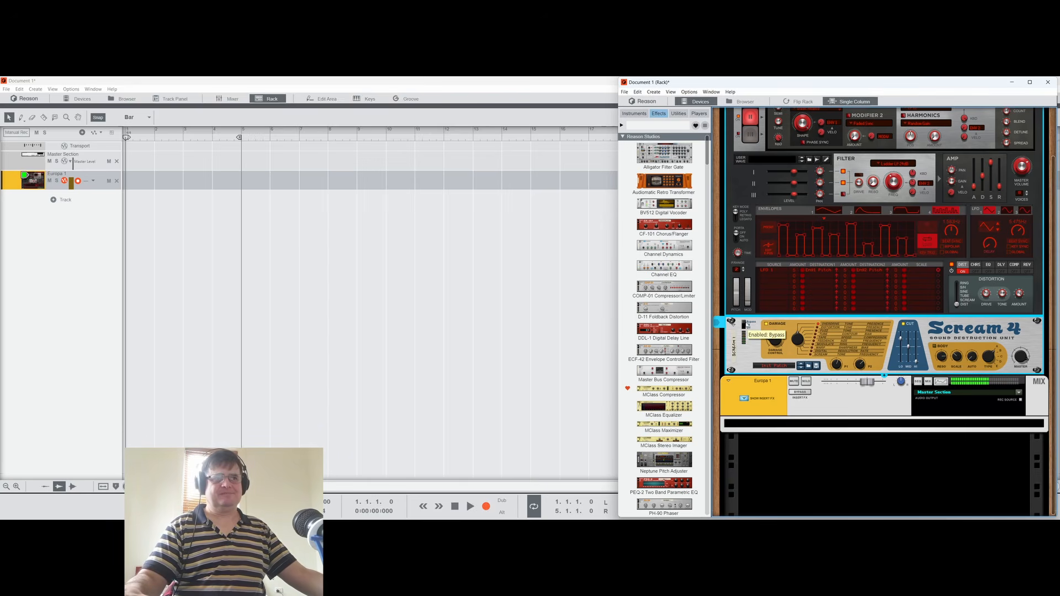
pyautogui.click(747, 324)
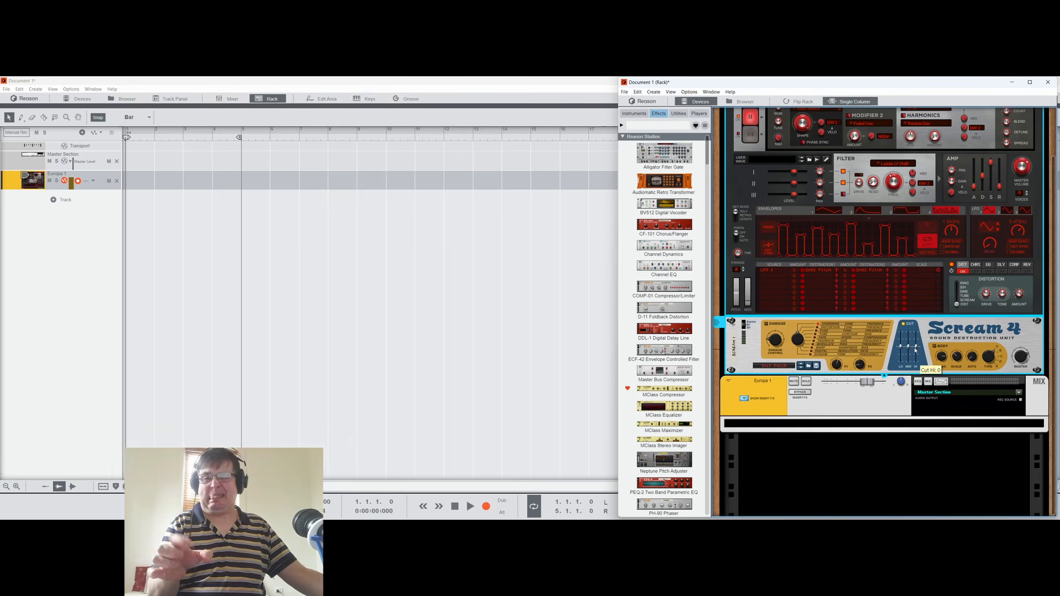
# Step: Try the Cut Hi slider down to -55 and adjust the other Cut bands on Scream 4
pyautogui.moveTo(915, 349); pyautogui.dragTo(918, 356)
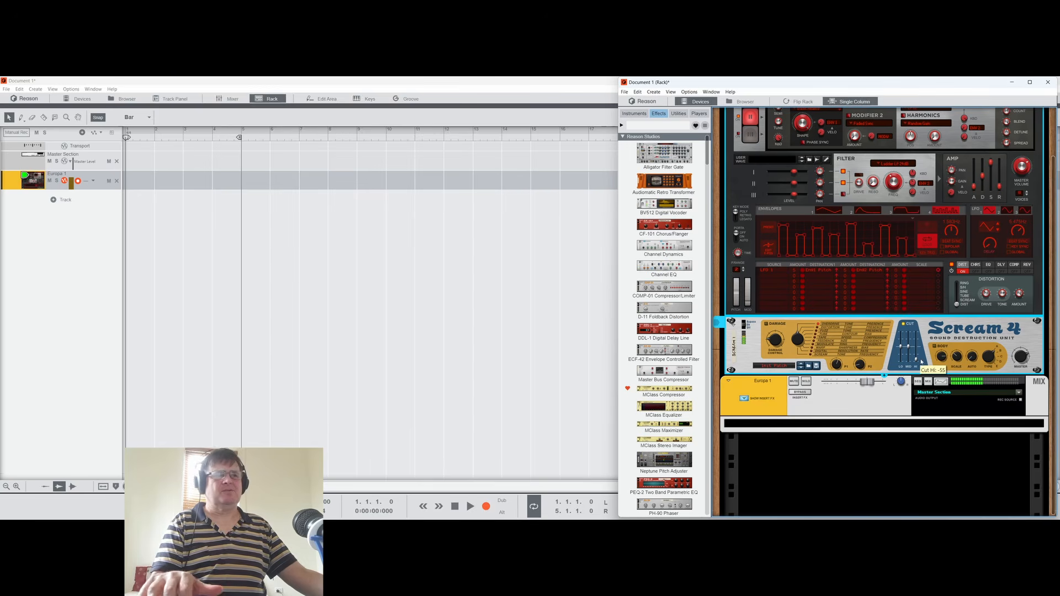
pyautogui.moveTo(909, 349); pyautogui.dragTo(904, 348)
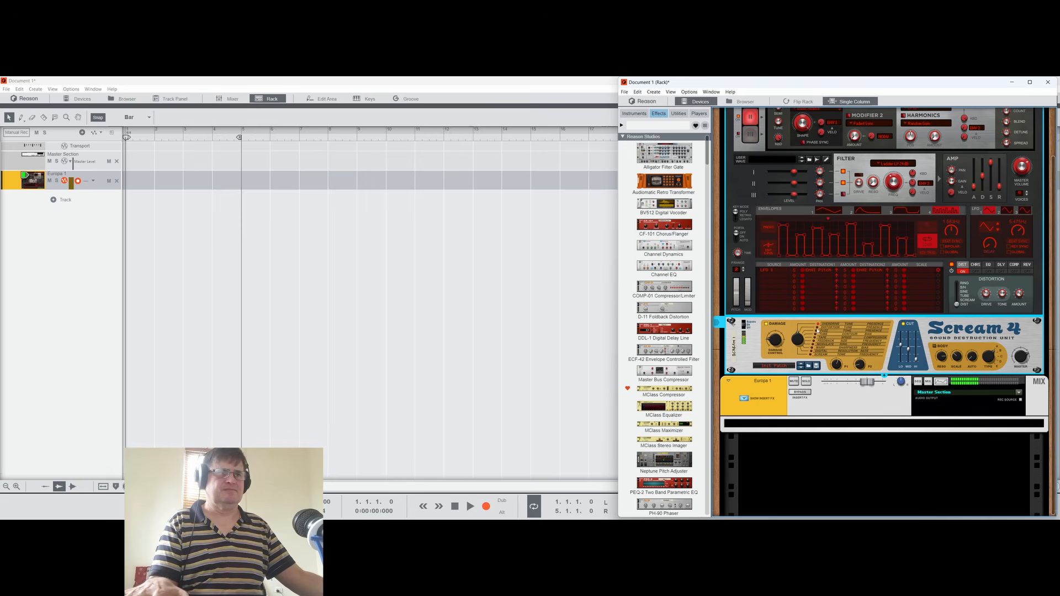
pyautogui.moveTo(776, 344)
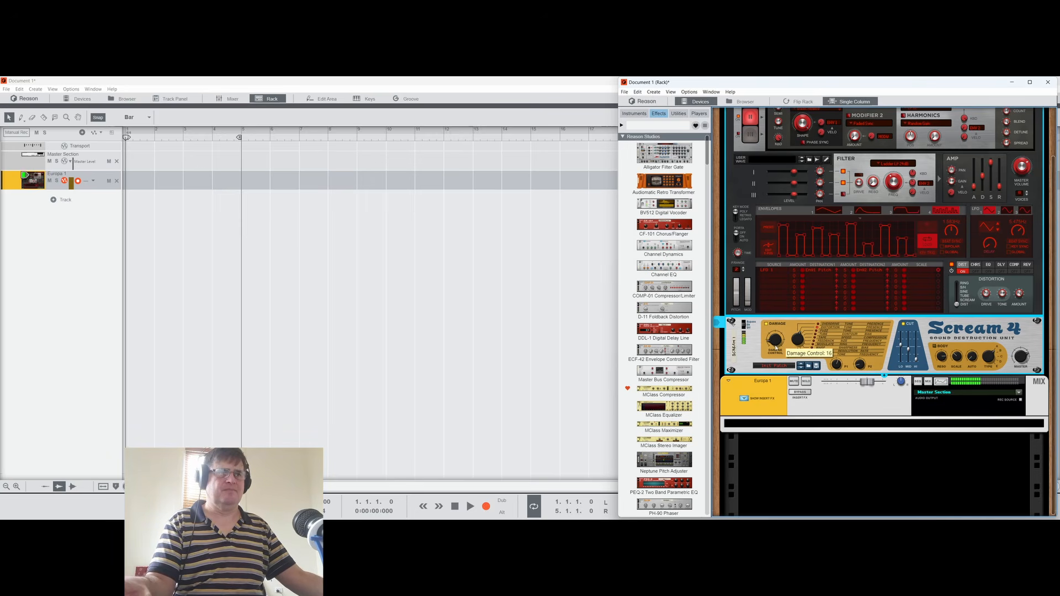
pyautogui.moveTo(909, 352); pyautogui.dragTo(909, 348)
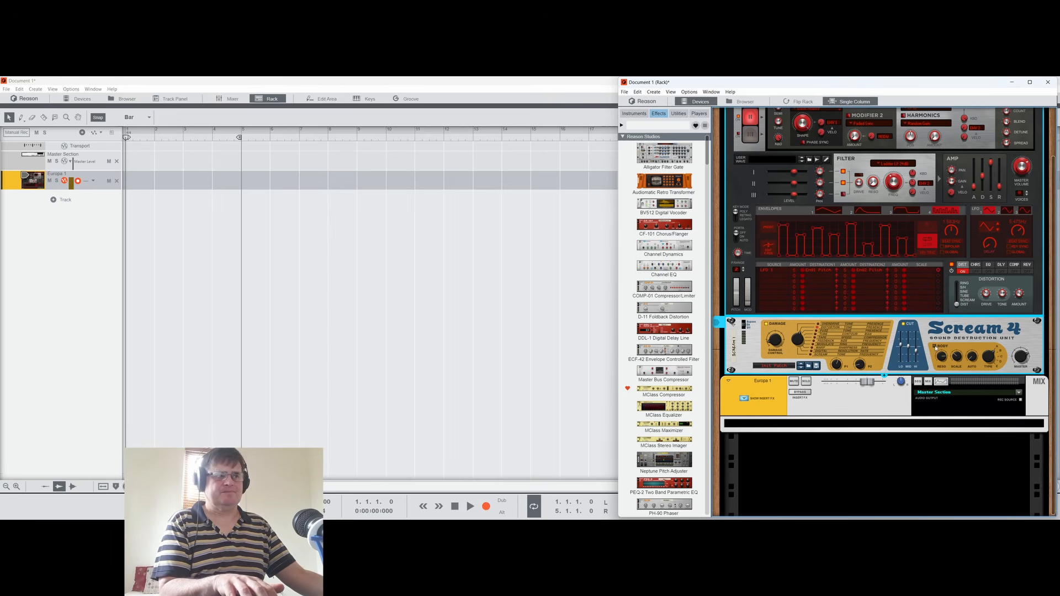
# Step: Enable Scream 4's Body section, sweep Body Resonance down to 0 and raise Body Scale to 88
pyautogui.moveTo(971, 353)
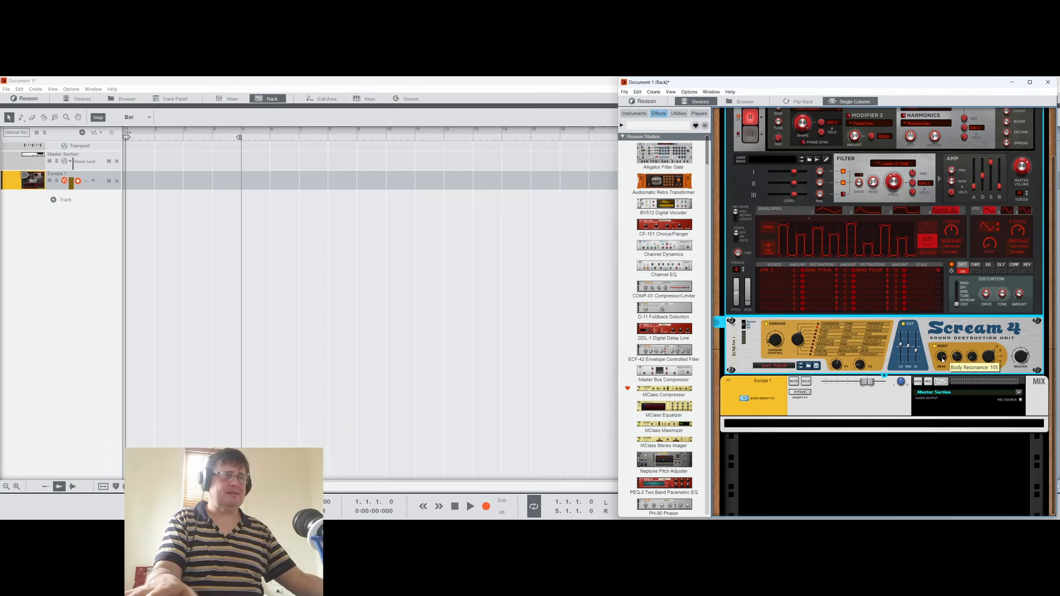
pyautogui.moveTo(944, 360); pyautogui.dragTo(959, 375)
pyautogui.moveTo(964, 393); pyautogui.dragTo(951, 326)
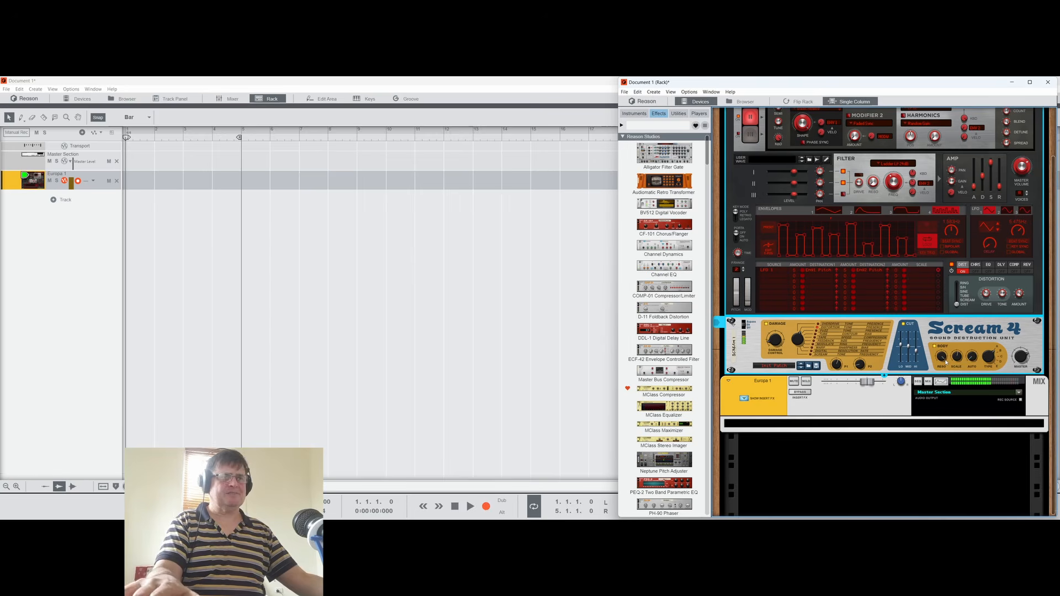
pyautogui.moveTo(946, 362)
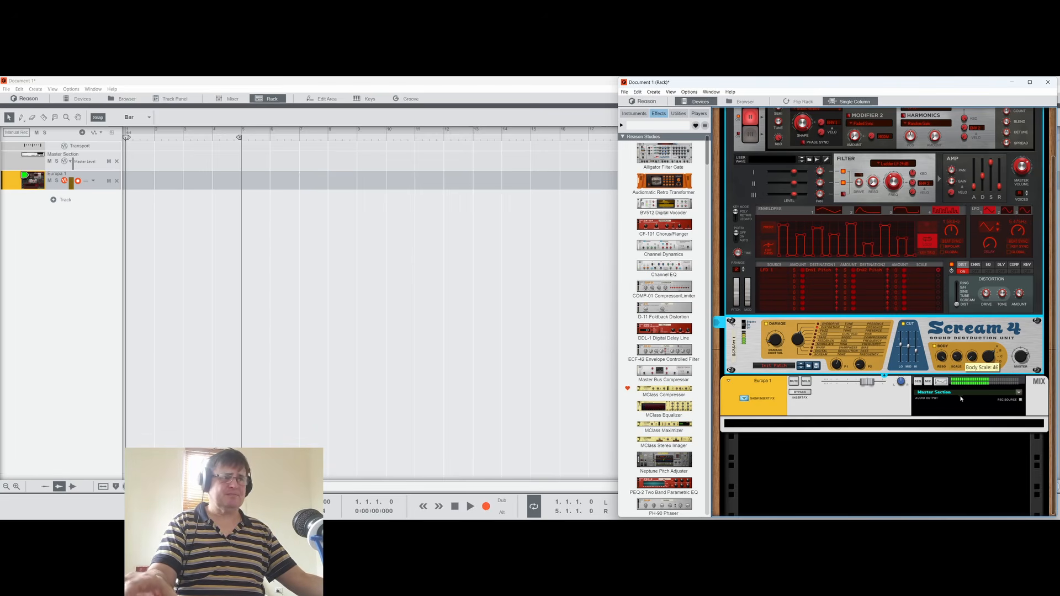
pyautogui.moveTo(968, 385); pyautogui.dragTo(963, 353)
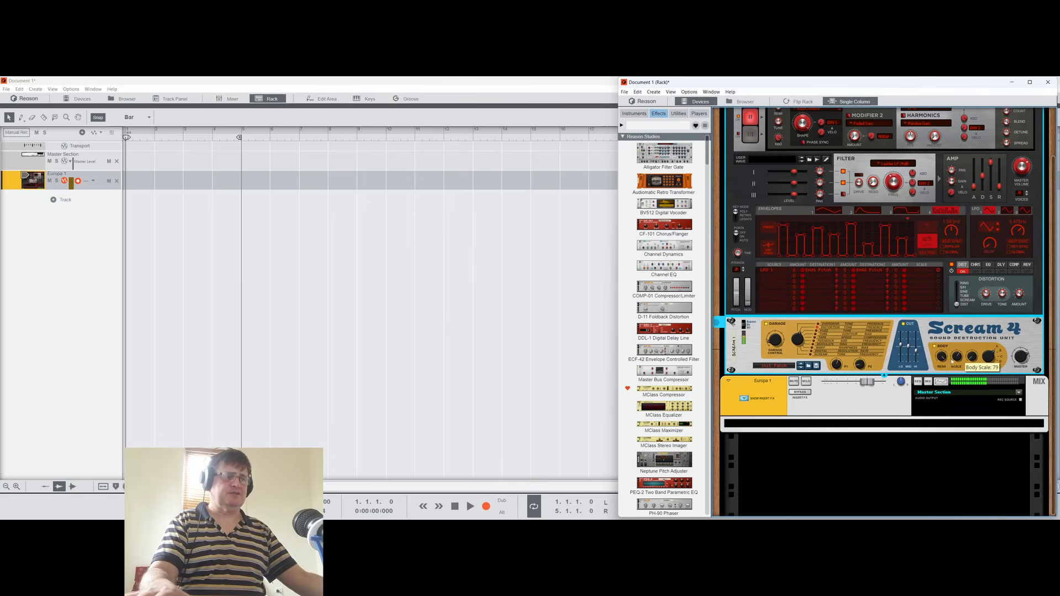
pyautogui.moveTo(945, 380); pyautogui.dragTo(950, 462)
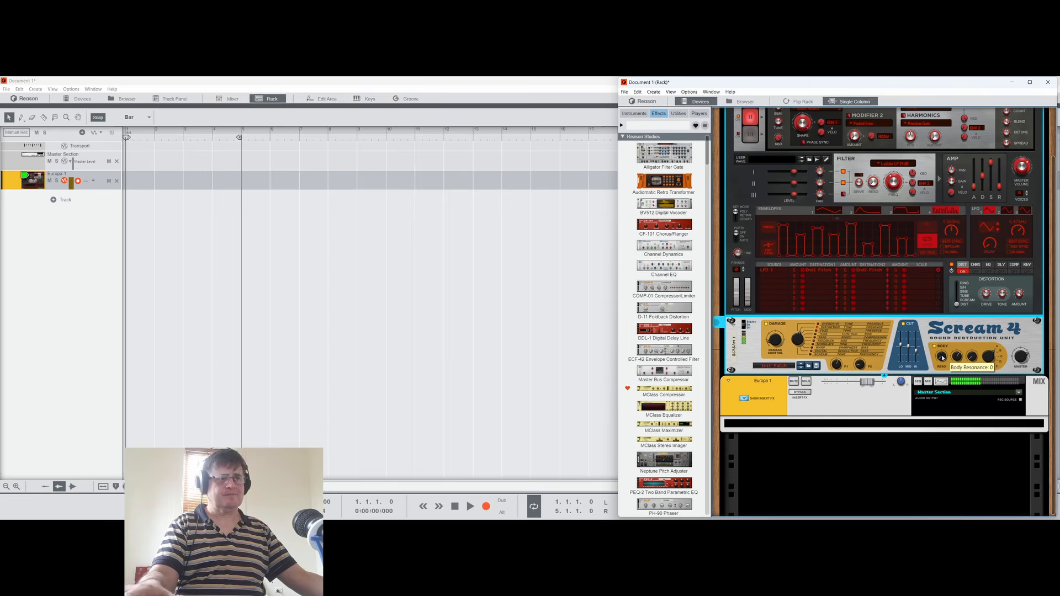
pyautogui.moveTo(957, 356)
pyautogui.mouseDown()
pyautogui.moveTo(986, 440)
pyautogui.moveTo(983, 383)
pyautogui.moveTo(961, 348)
pyautogui.mouseUp()
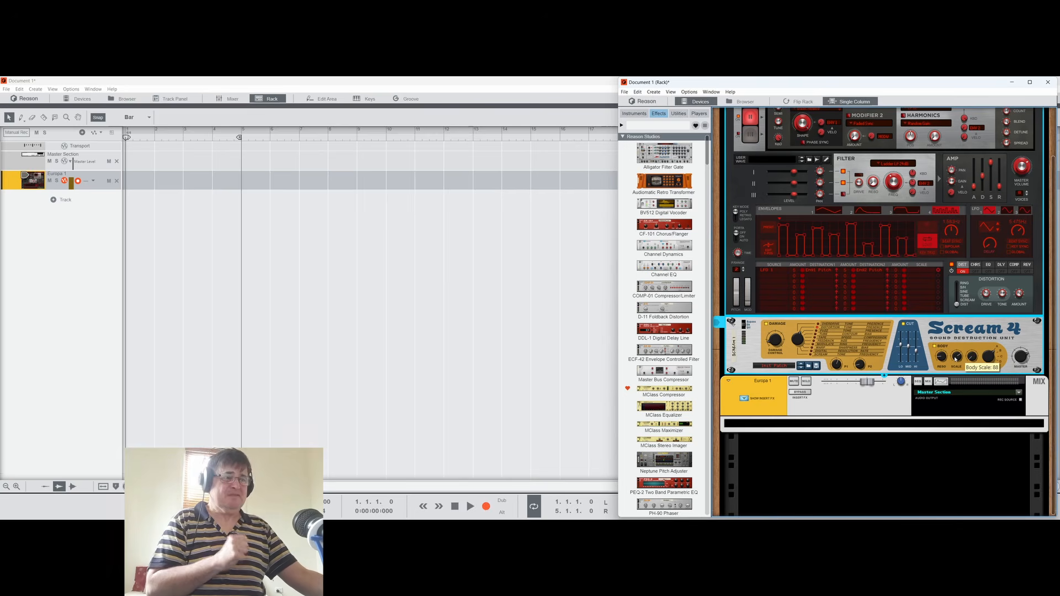
# Step: Sweep Scream 4's Body Scale between 92 and 0 and raise Body Auto past 63 to hear the change
pyautogui.moveTo(958, 359)
pyautogui.mouseDown()
pyautogui.moveTo(972, 471)
pyautogui.moveTo(983, 313)
pyautogui.moveTo(963, 360)
pyautogui.mouseUp()
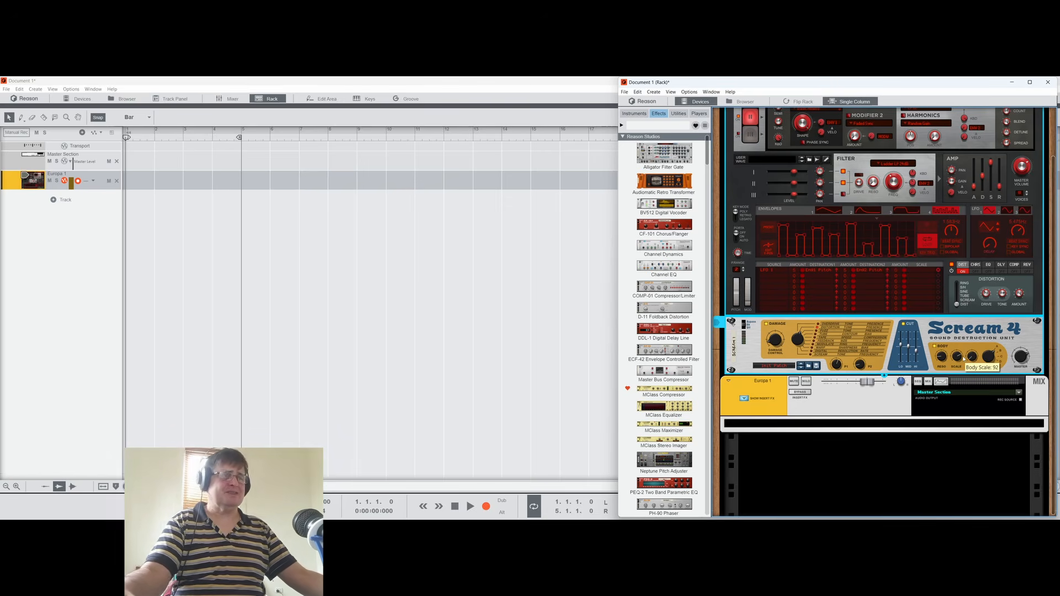
pyautogui.moveTo(980, 338); pyautogui.dragTo(979, 335)
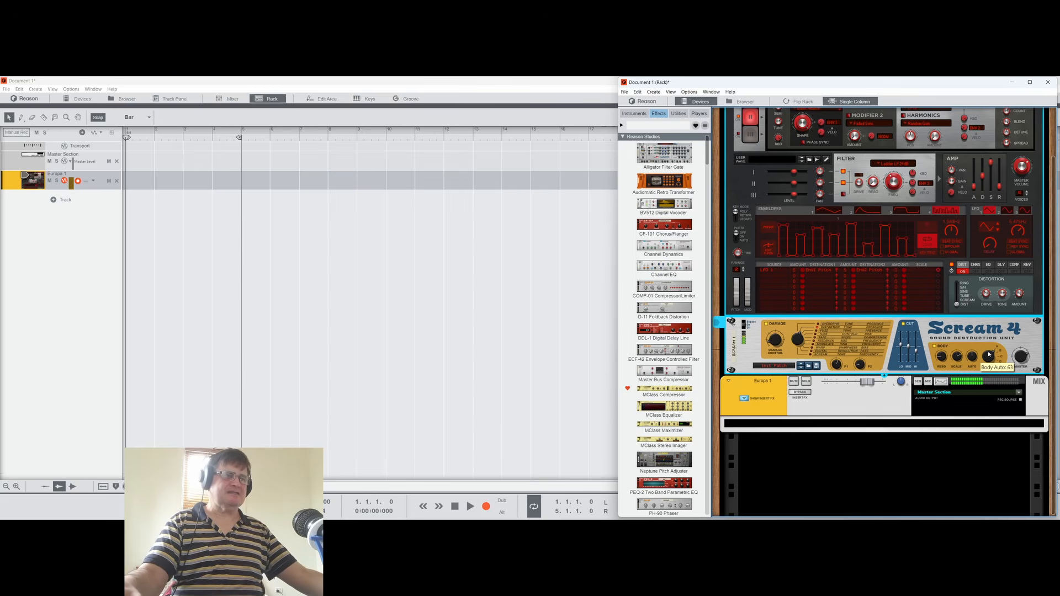
pyautogui.moveTo(970, 362); pyautogui.dragTo(970, 277)
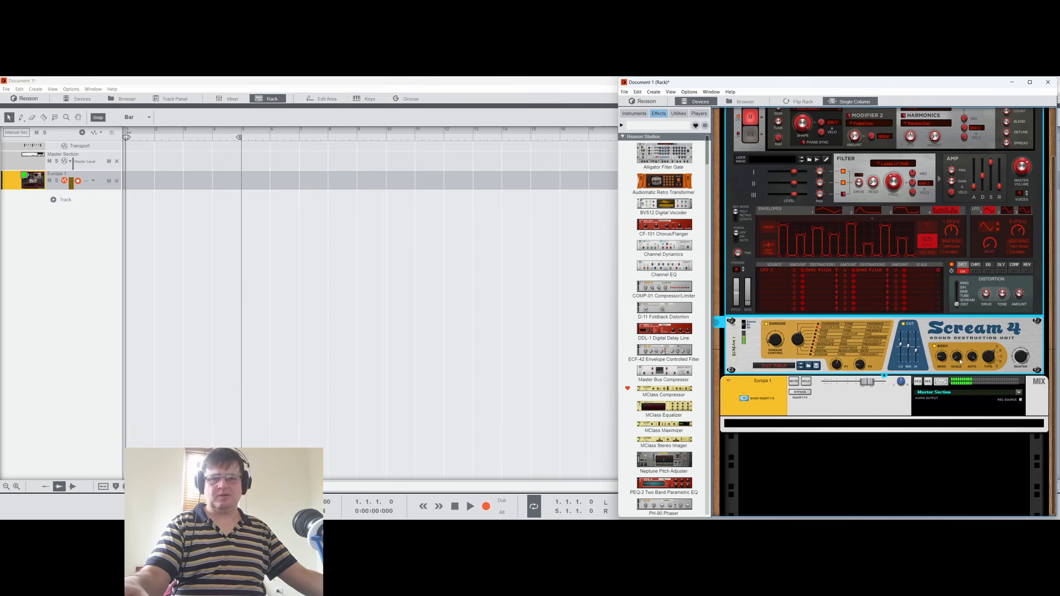
pyautogui.moveTo(961, 362)
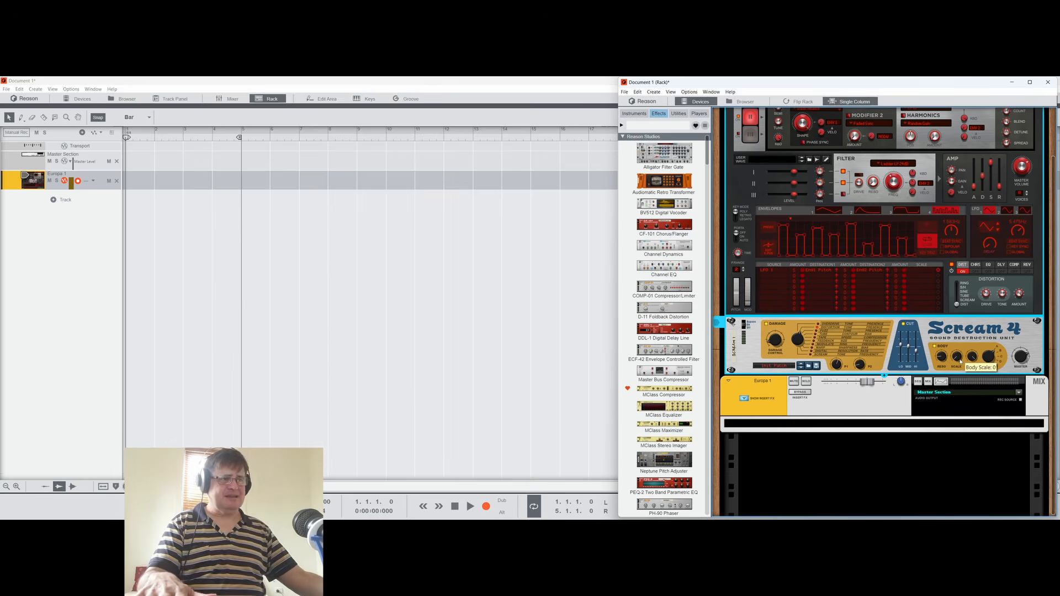
pyautogui.moveTo(954, 360); pyautogui.dragTo(954, 351)
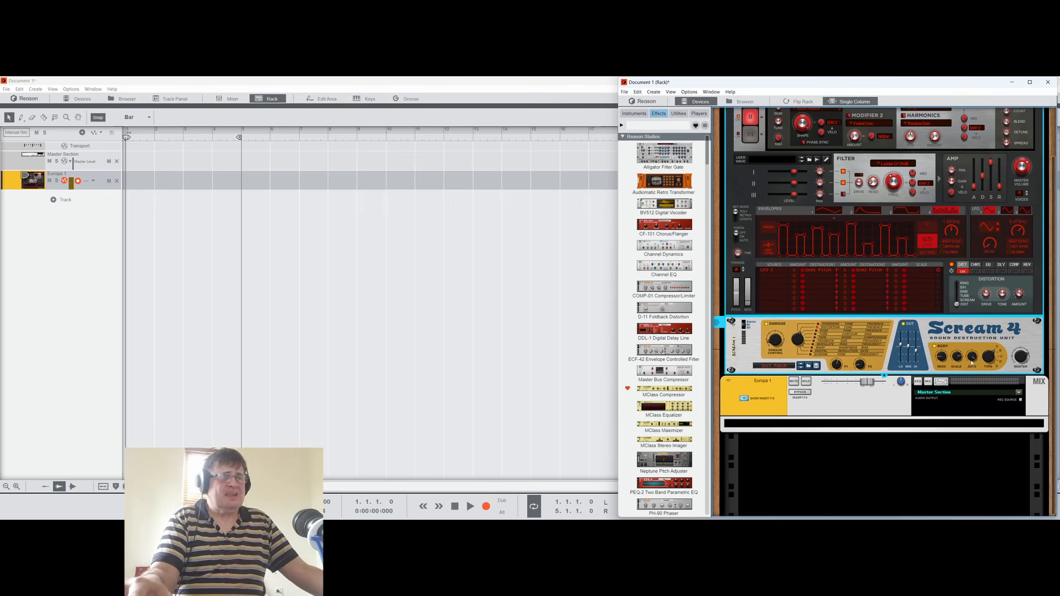
# Step: Sweep Scream 4's Body Auto between 127 and 0, adjusting it repeatedly to hear its effect on the sound
pyautogui.moveTo(968, 362)
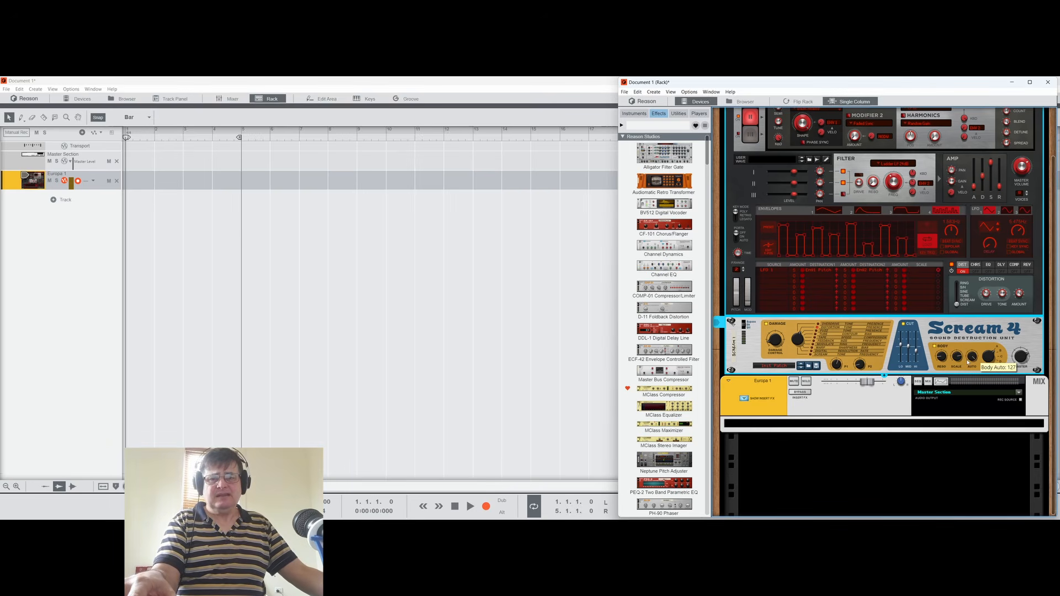
pyautogui.moveTo(974, 382); pyautogui.dragTo(997, 476)
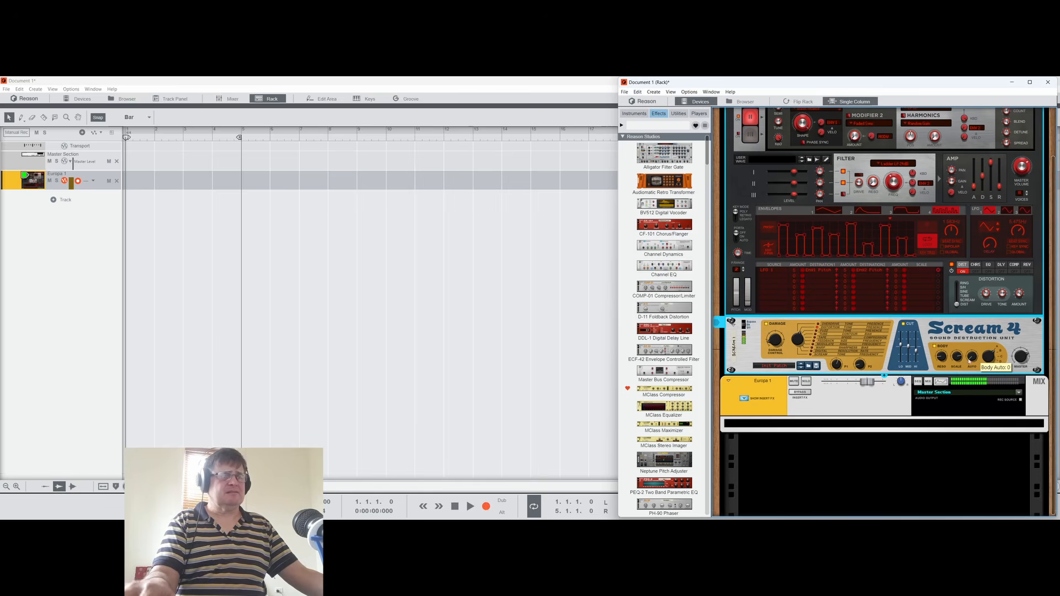
pyautogui.moveTo(970, 362); pyautogui.dragTo(976, 357)
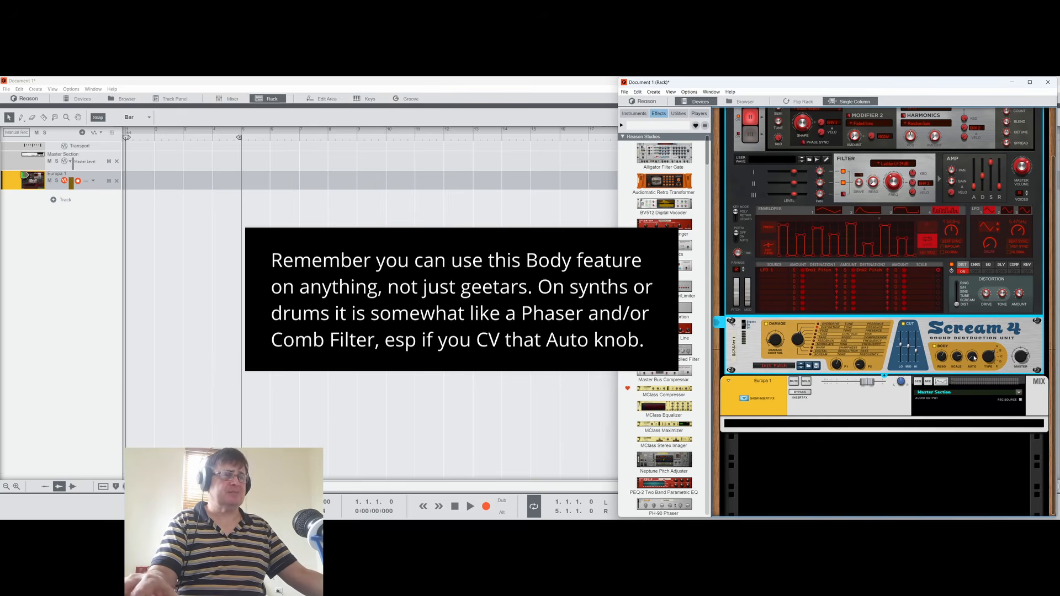
pyautogui.moveTo(977, 373)
pyautogui.mouseDown()
pyautogui.moveTo(973, 288)
pyautogui.moveTo(976, 358)
pyautogui.mouseUp()
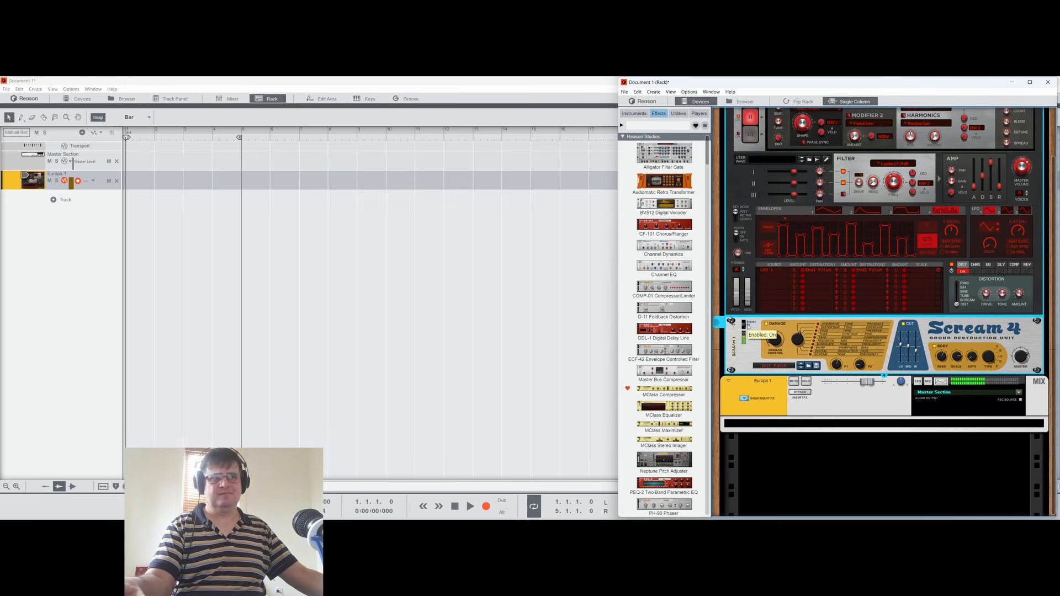
pyautogui.click(962, 272)
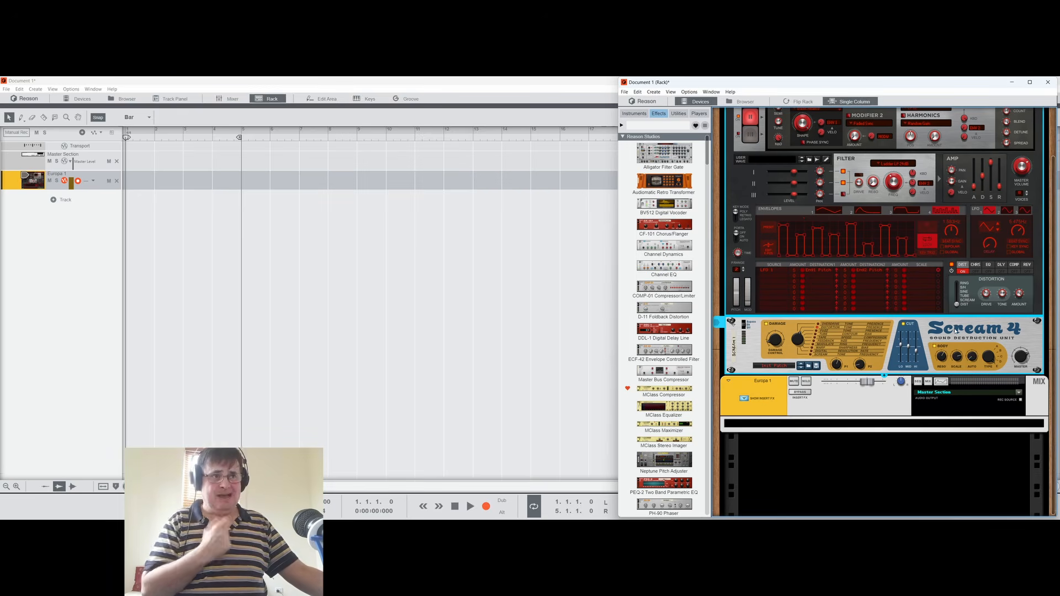
# Step: Inspect the rear connections of Scream 4, return to the rack front and consult the Notepad list of Reason Free devices
pyautogui.press('Tab')
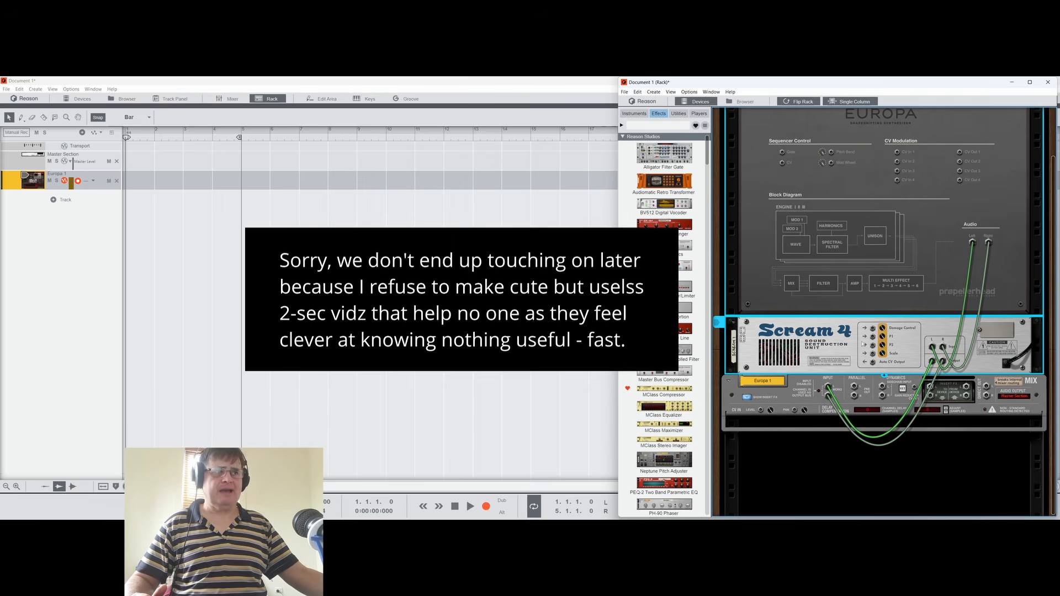
pyautogui.press('Tab')
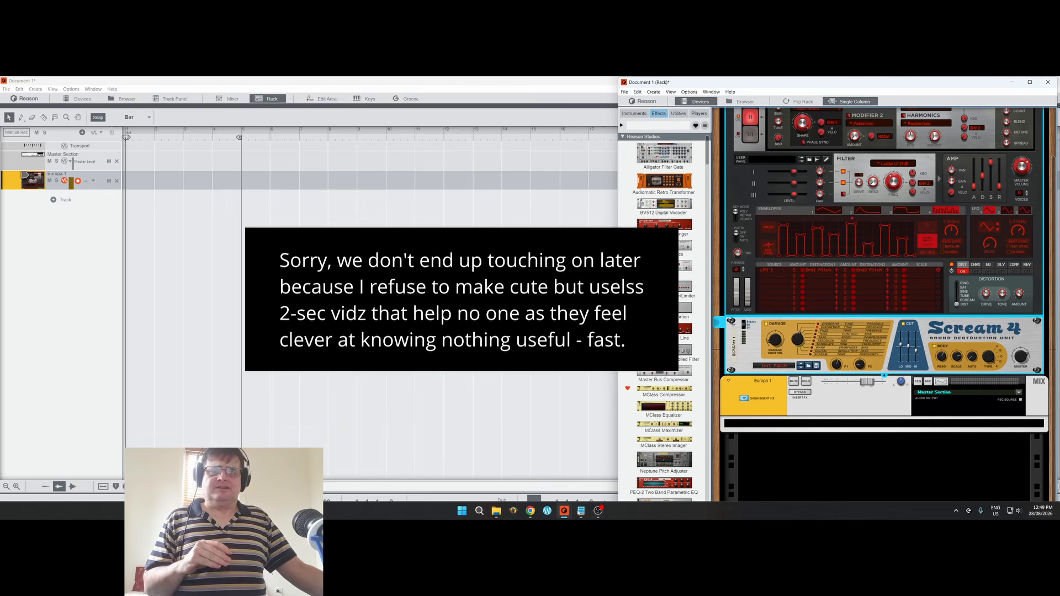
pyautogui.click(581, 511)
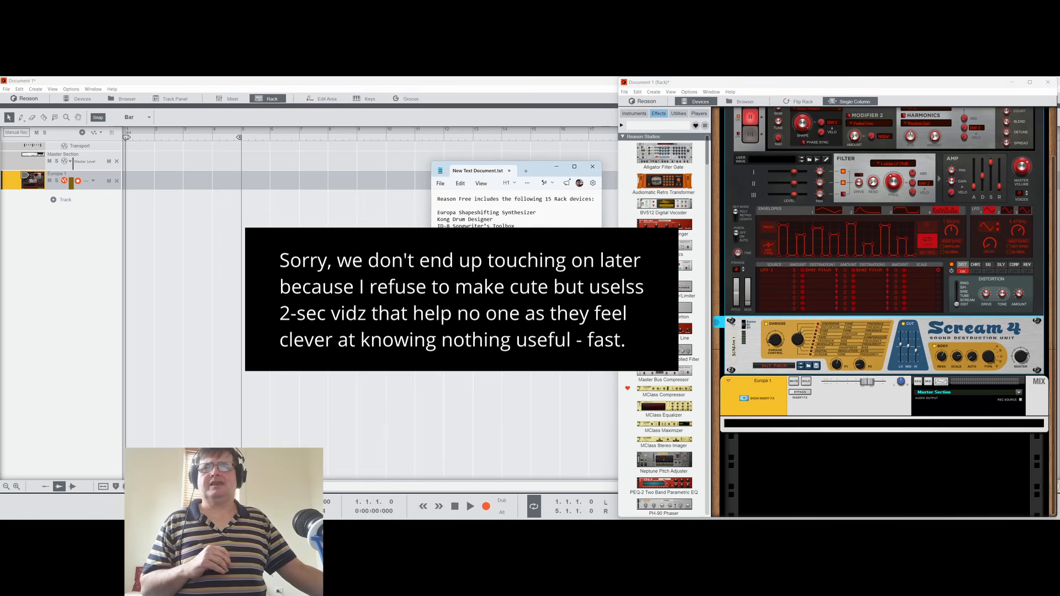
# Step: Switch back to Reason and add The Echo effect directly below Scream 4 in Europa's chain
pyautogui.click(900, 376)
pyautogui.rightClick(887, 377)
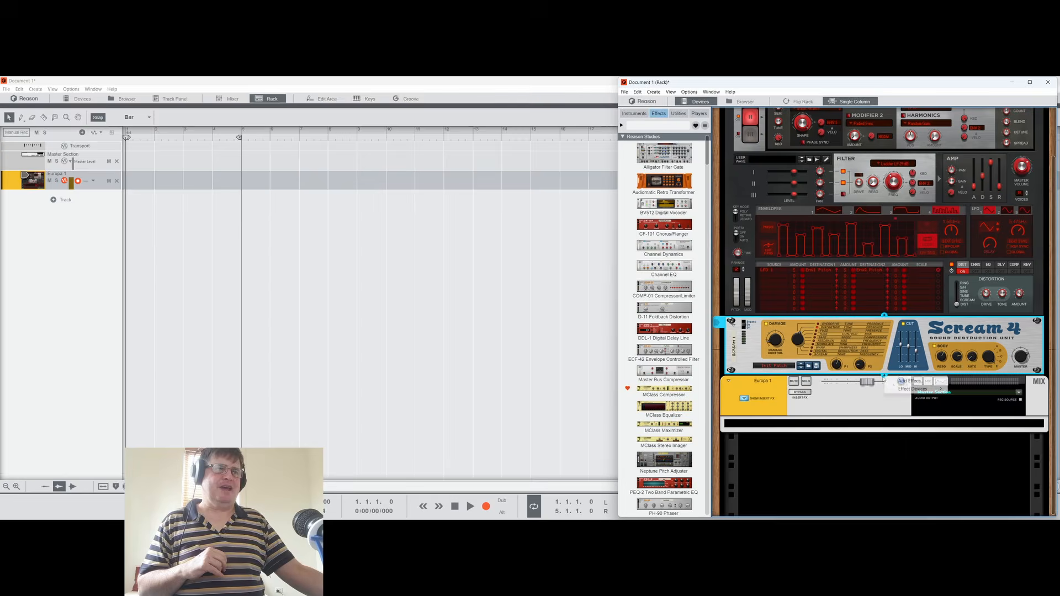
pyautogui.moveTo(892, 390)
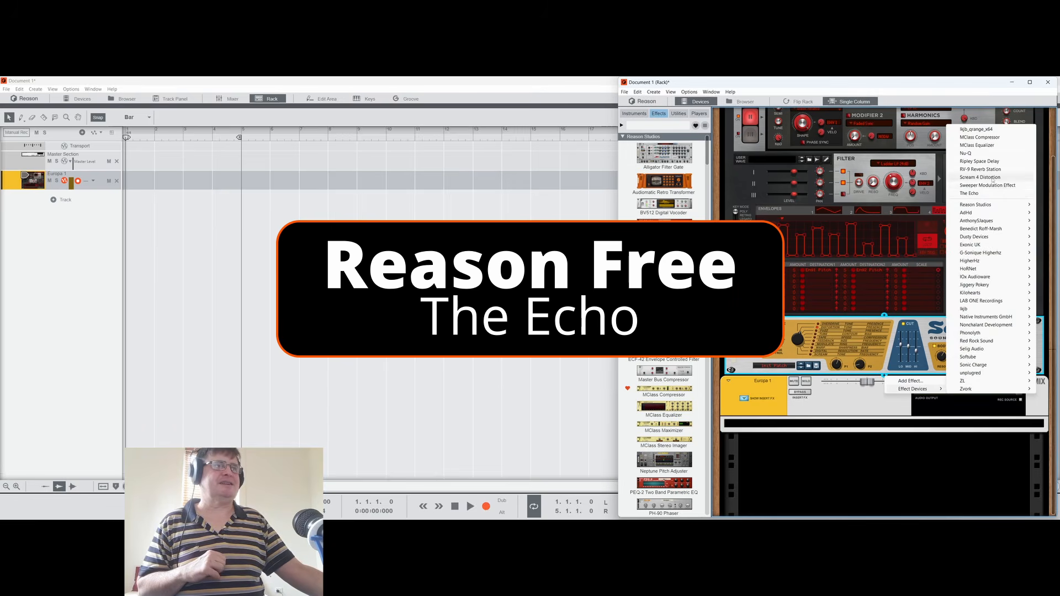
pyautogui.click(969, 193)
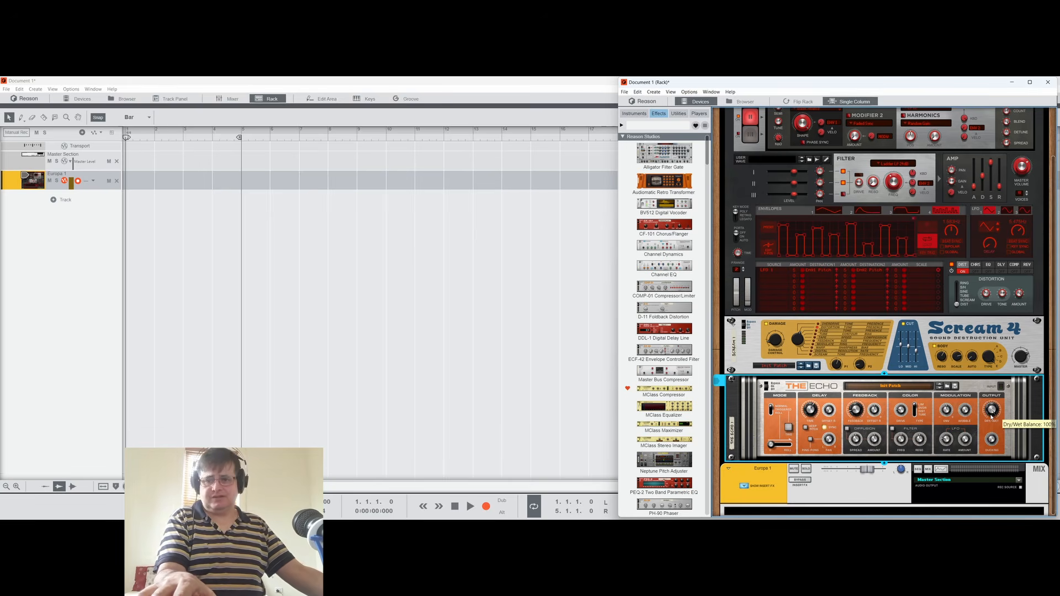
# Step: Lower The Echo's Dry/Wet Balance, trying 66% and 43%, to blend the echoes with the dry sound
pyautogui.moveTo(992, 417)
pyautogui.mouseDown()
pyautogui.moveTo(1001, 465)
pyautogui.moveTo(999, 417)
pyautogui.mouseUp()
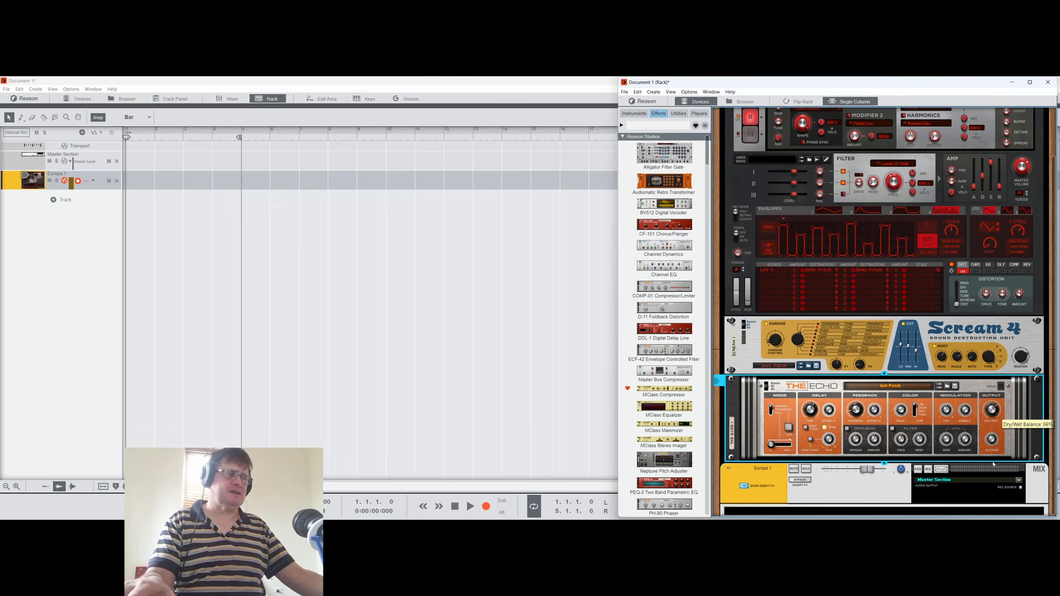
pyautogui.moveTo(994, 412)
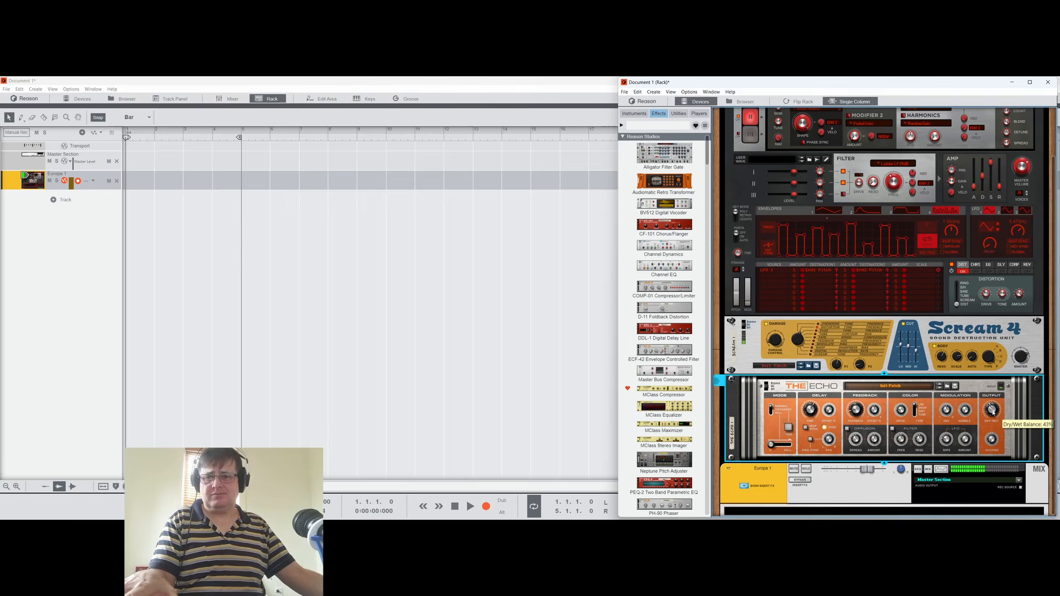
pyautogui.moveTo(994, 412); pyautogui.dragTo(997, 448)
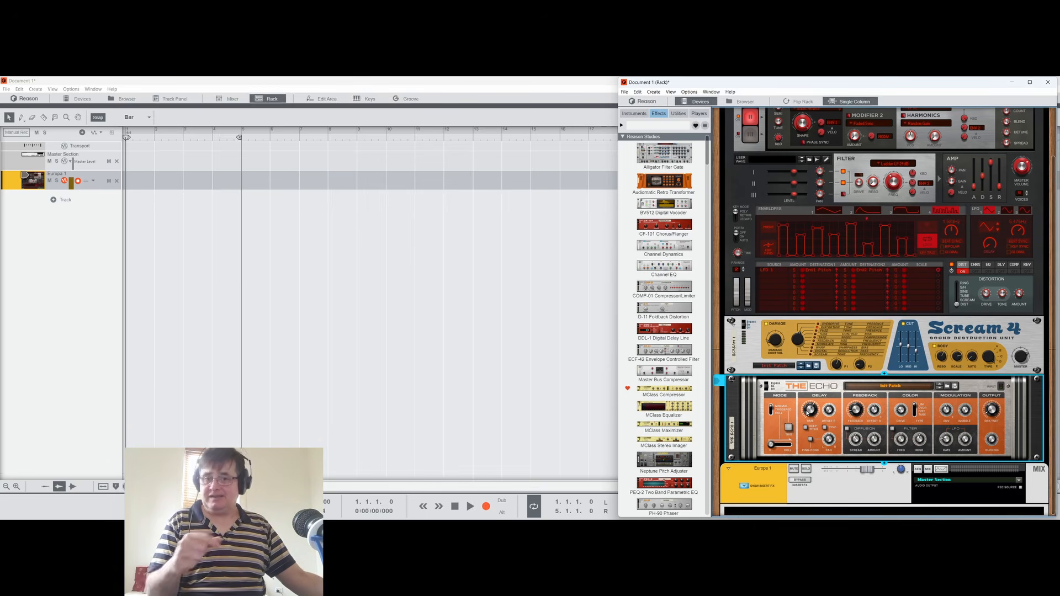
# Step: Sweep The Echo's Delay Time up and down with Keep Pitch on, and switch Keep Pitch off
pyautogui.moveTo(807, 413)
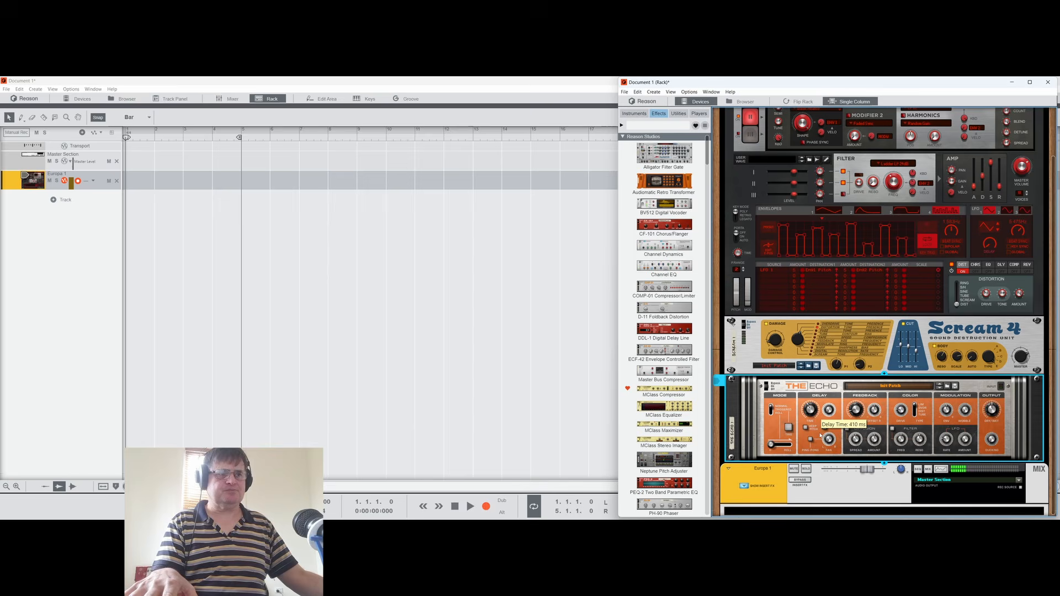
pyautogui.moveTo(810, 414); pyautogui.dragTo(813, 434)
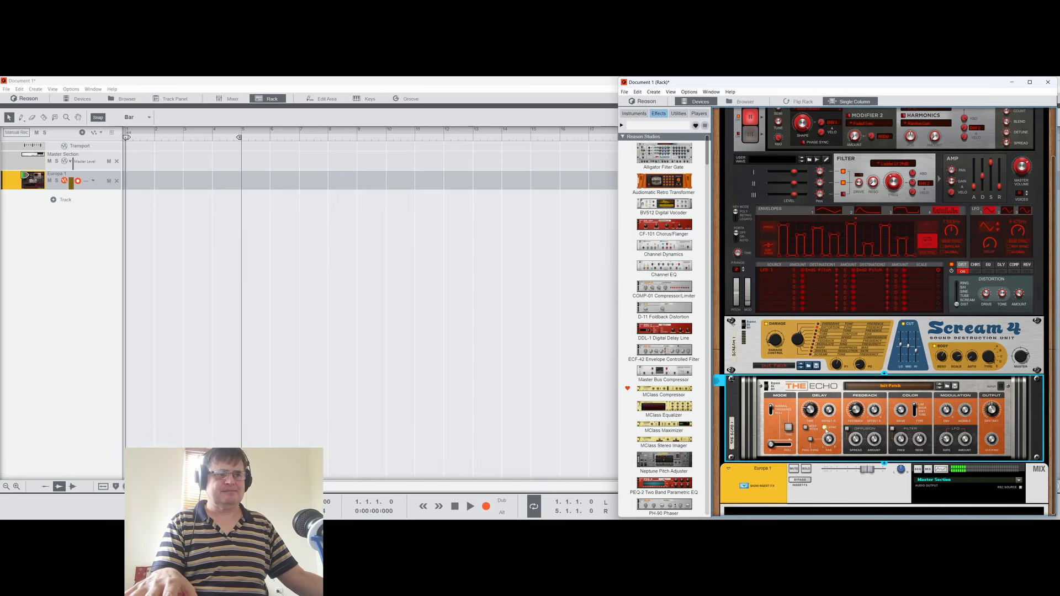
pyautogui.moveTo(811, 413); pyautogui.dragTo(828, 376)
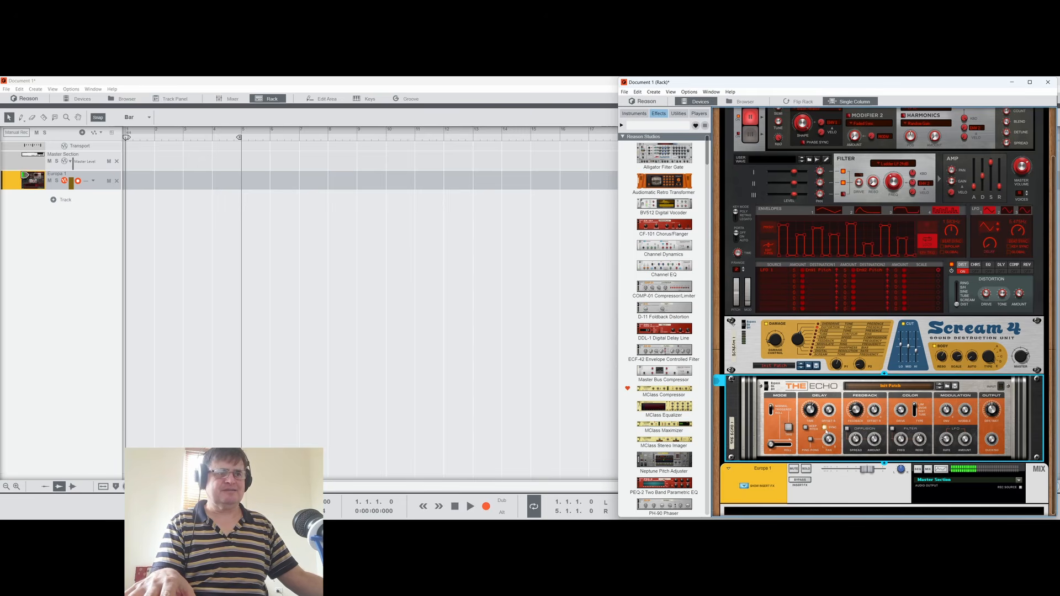
pyautogui.click(825, 428)
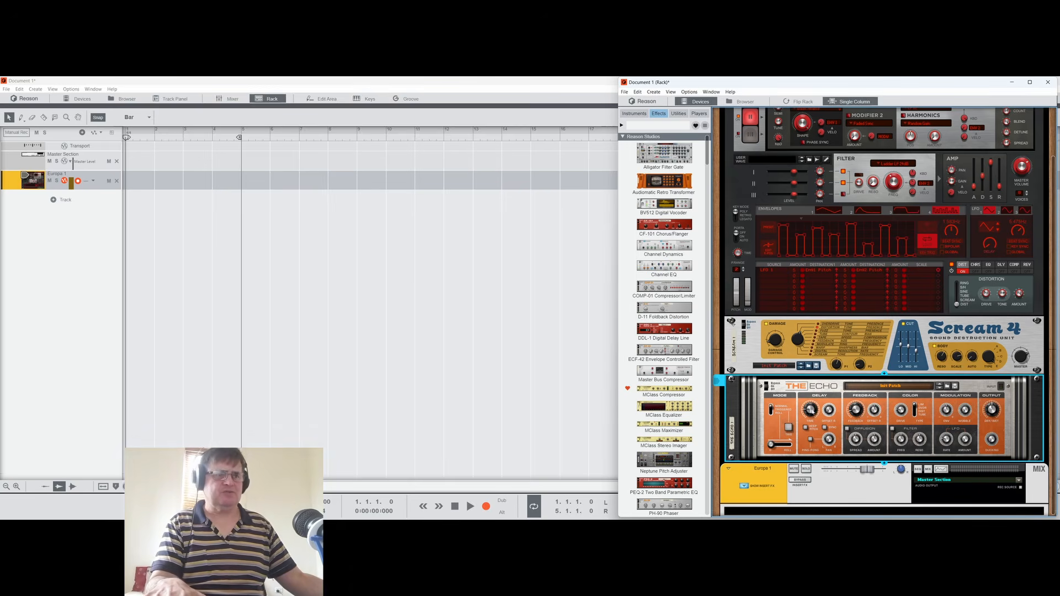
# Step: Sweep The Echo's Delay Time without Keep Pitch and settle it at 119 ms
pyautogui.moveTo(814, 411)
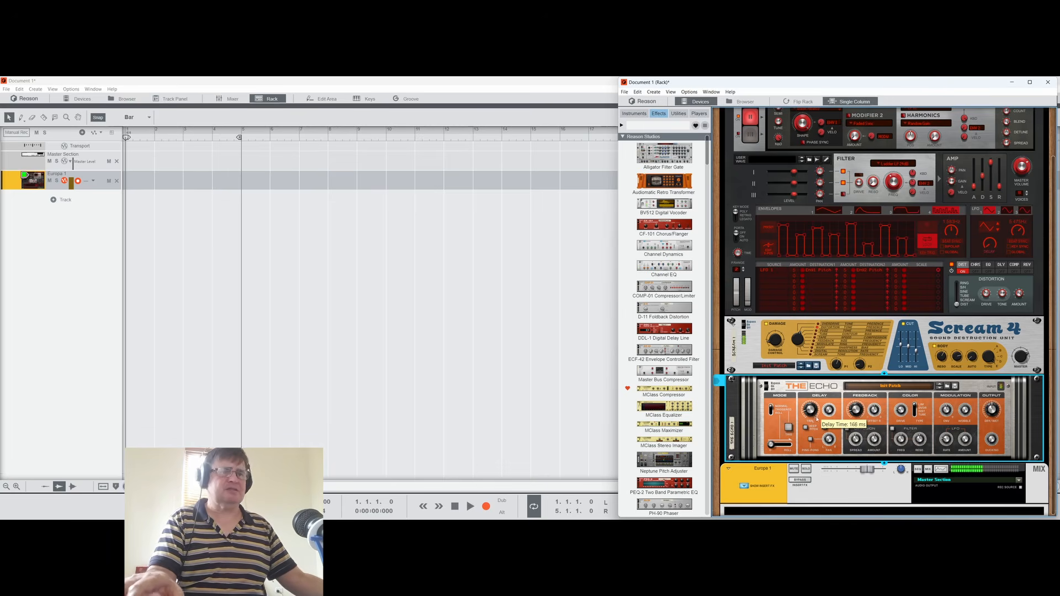
pyautogui.moveTo(817, 414); pyautogui.dragTo(815, 413)
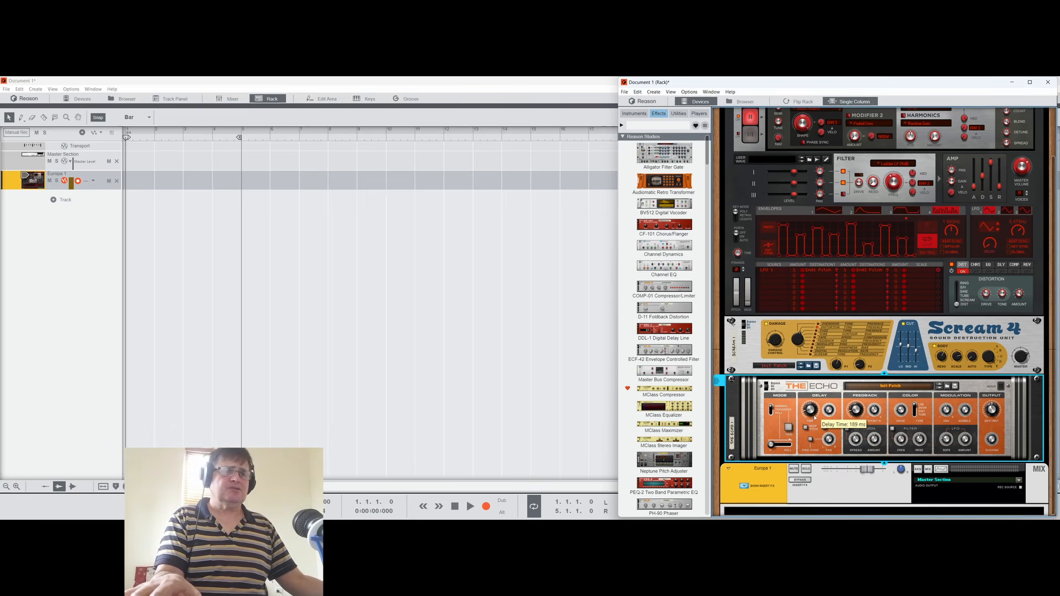
pyautogui.moveTo(815, 417); pyautogui.dragTo(816, 421)
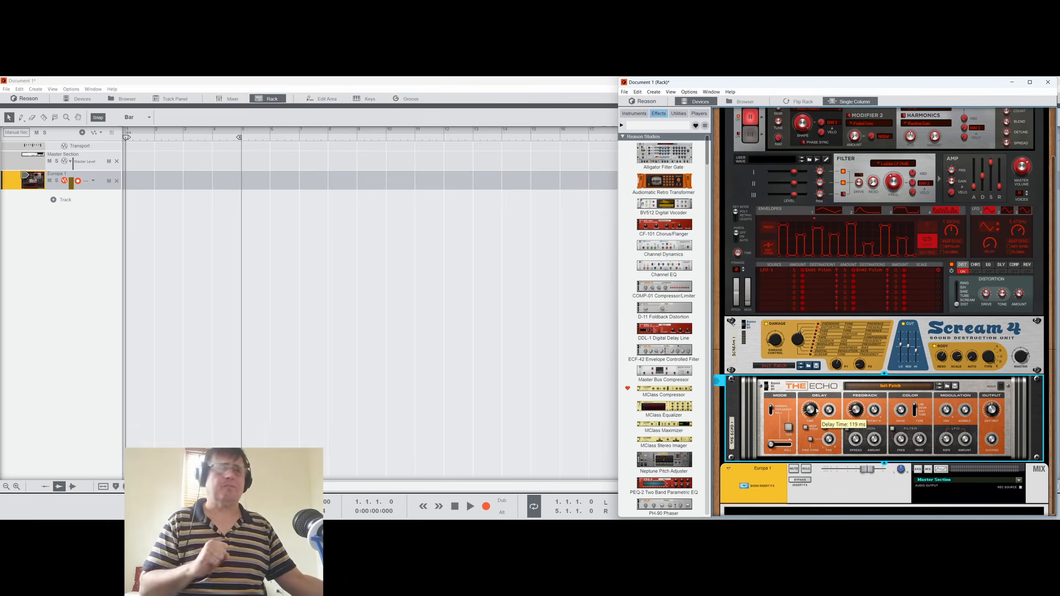
# Step: Create a clip at bar 1 on the Europa track, extend it to four bars and open it for note editing
pyautogui.doubleClick(136, 179)
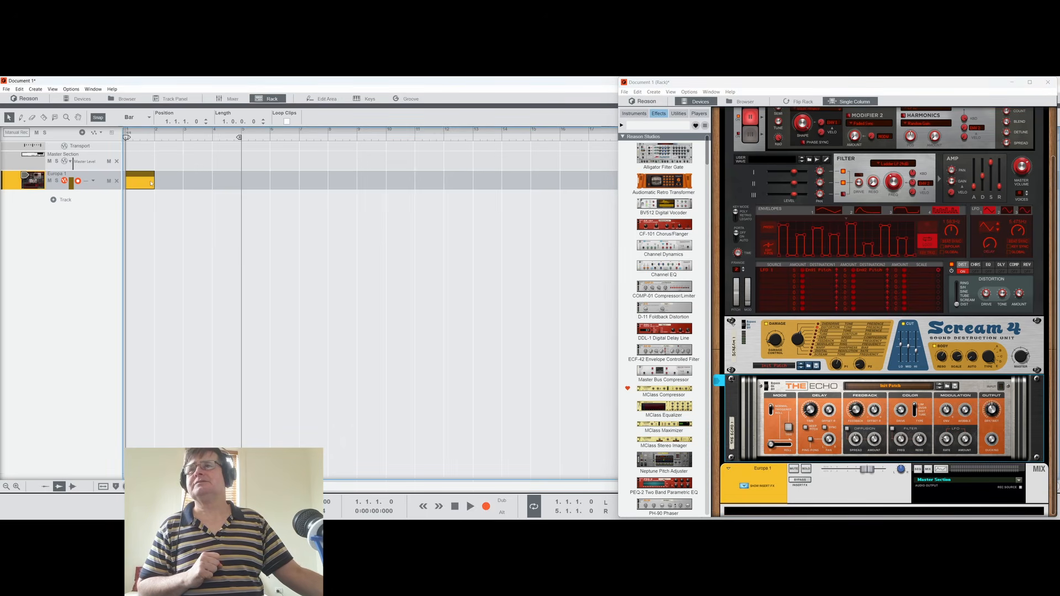
pyautogui.moveTo(150, 183); pyautogui.dragTo(225, 179)
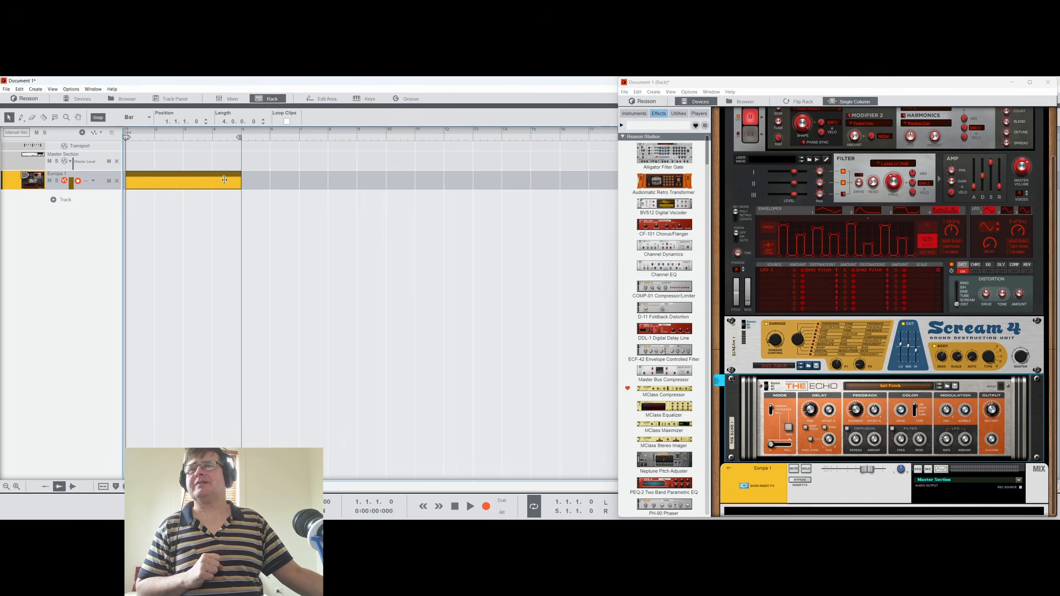
pyautogui.doubleClick(204, 177)
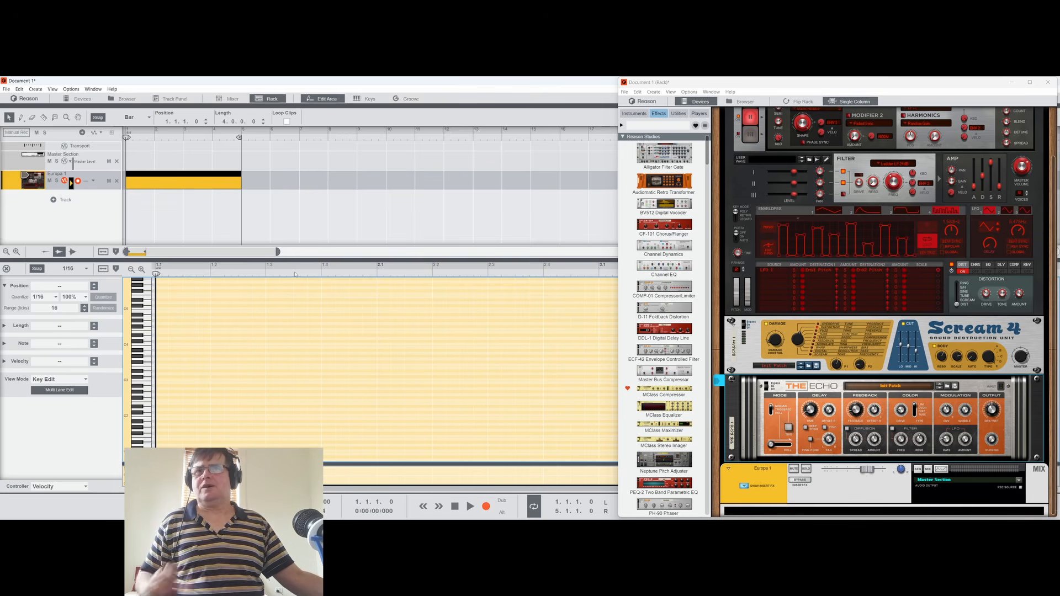
# Step: Draw a C3 note at the start of the four-bar clip and lengthen it to one full bar
pyautogui.press('g')
pyautogui.press('g')
pyautogui.press('g')
pyautogui.press('g')
pyautogui.press('g')
pyautogui.press('g')
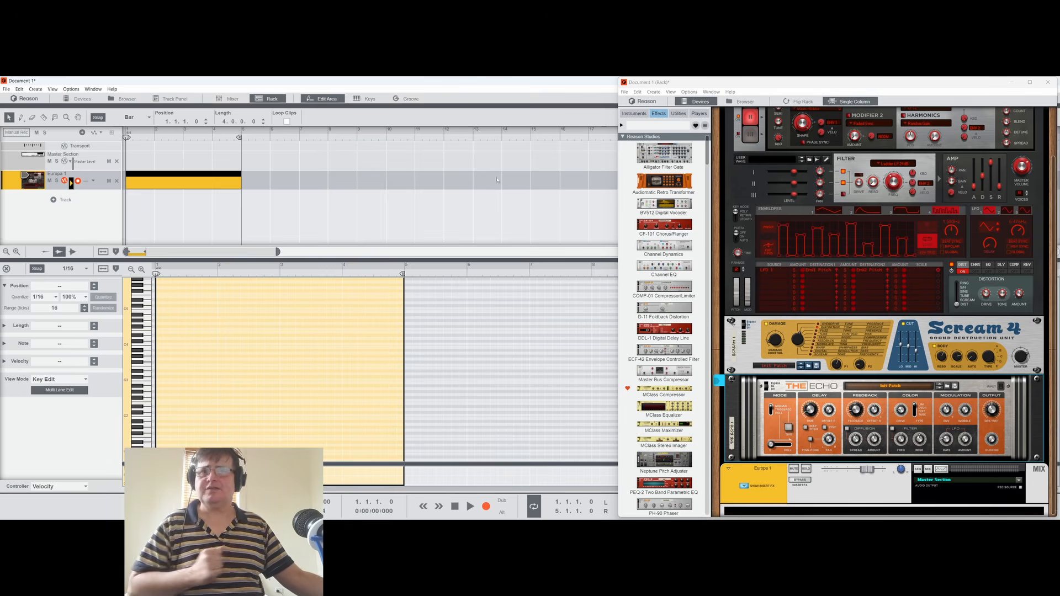
pyautogui.moveTo(384, 269)
pyautogui.mouseDown()
pyautogui.moveTo(386, 261)
pyautogui.moveTo(394, 297)
pyautogui.moveTo(414, 308)
pyautogui.moveTo(514, 272)
pyautogui.moveTo(533, 289)
pyautogui.moveTo(319, 264)
pyautogui.moveTo(429, 286)
pyautogui.moveTo(417, 285)
pyautogui.mouseUp()
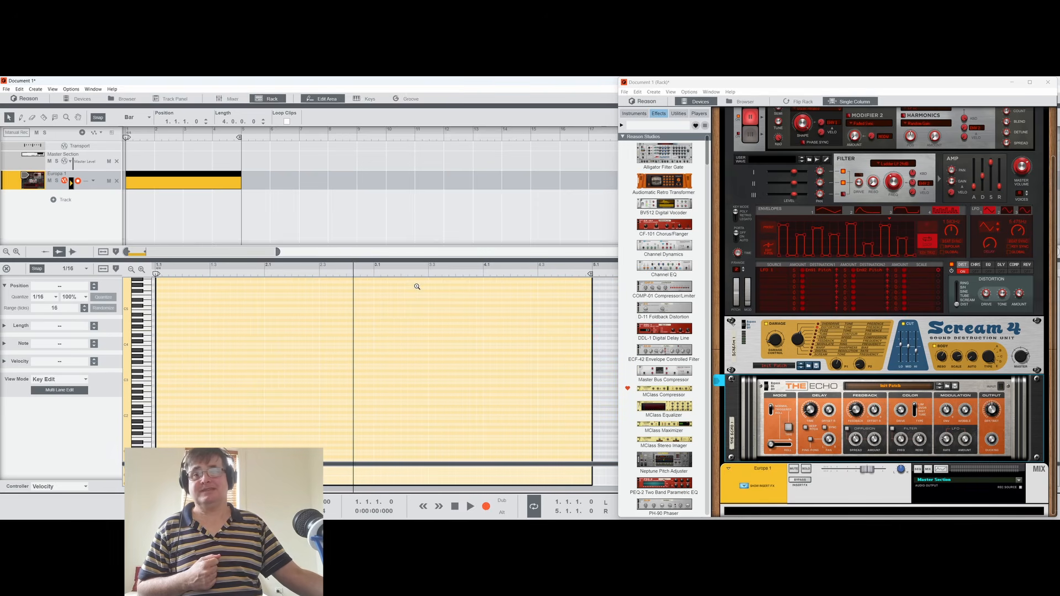
pyautogui.click(361, 277)
pyautogui.moveTo(360, 278); pyautogui.dragTo(155, 283)
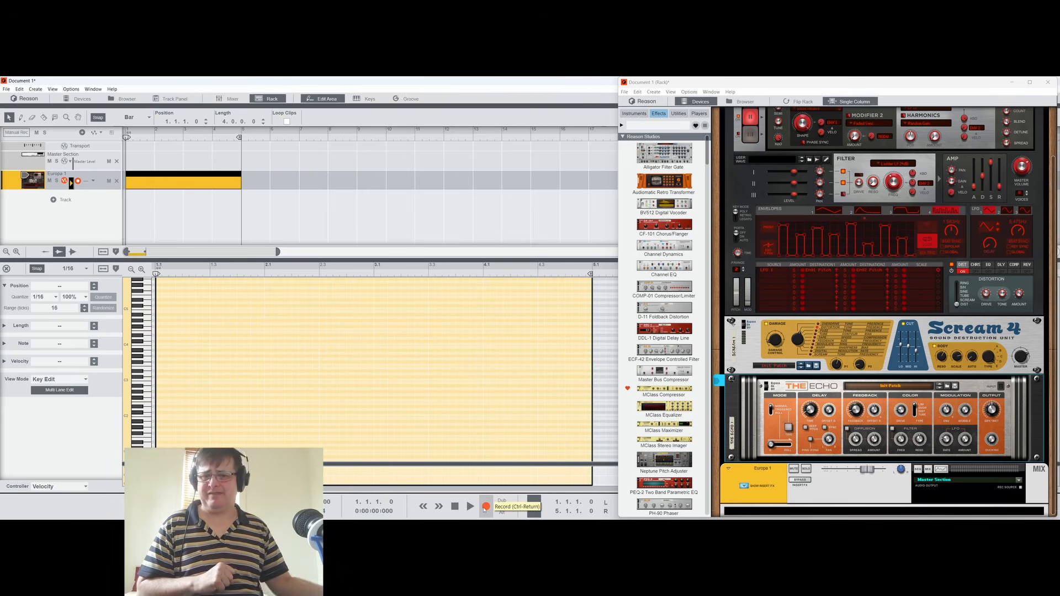
pyautogui.moveTo(484, 519)
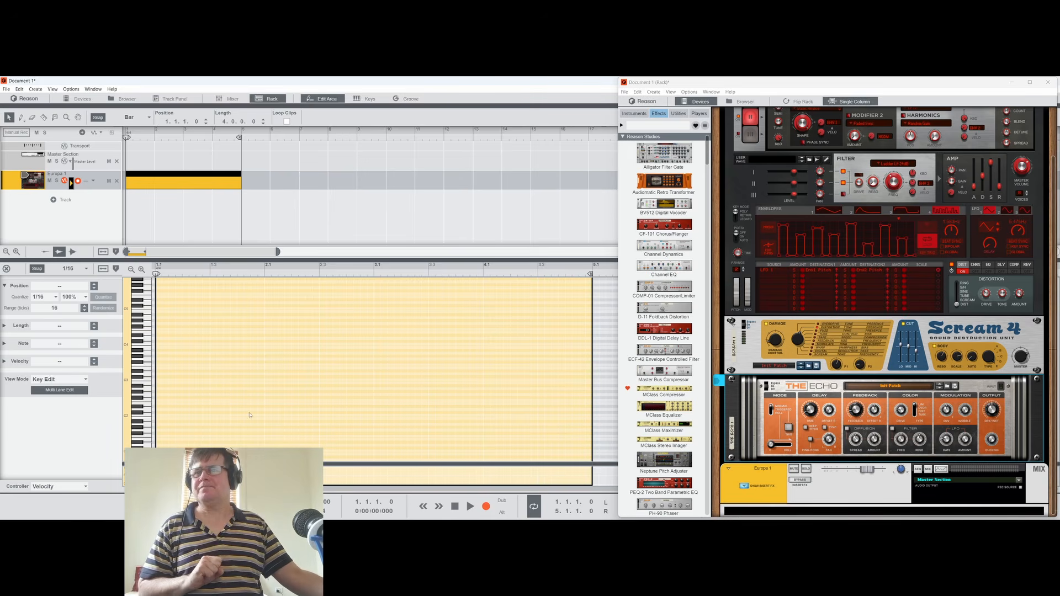
pyautogui.doubleClick(159, 381)
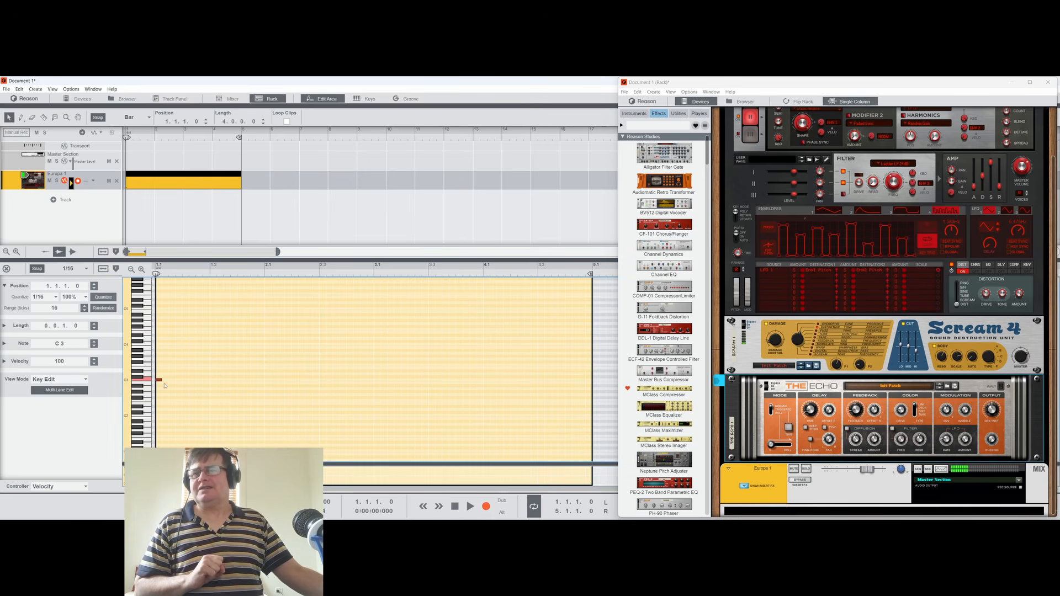
pyautogui.moveTo(160, 381)
pyautogui.mouseDown()
pyautogui.moveTo(232, 383)
pyautogui.moveTo(159, 375)
pyautogui.mouseUp()
pyautogui.moveTo(282, 383); pyautogui.dragTo(237, 383)
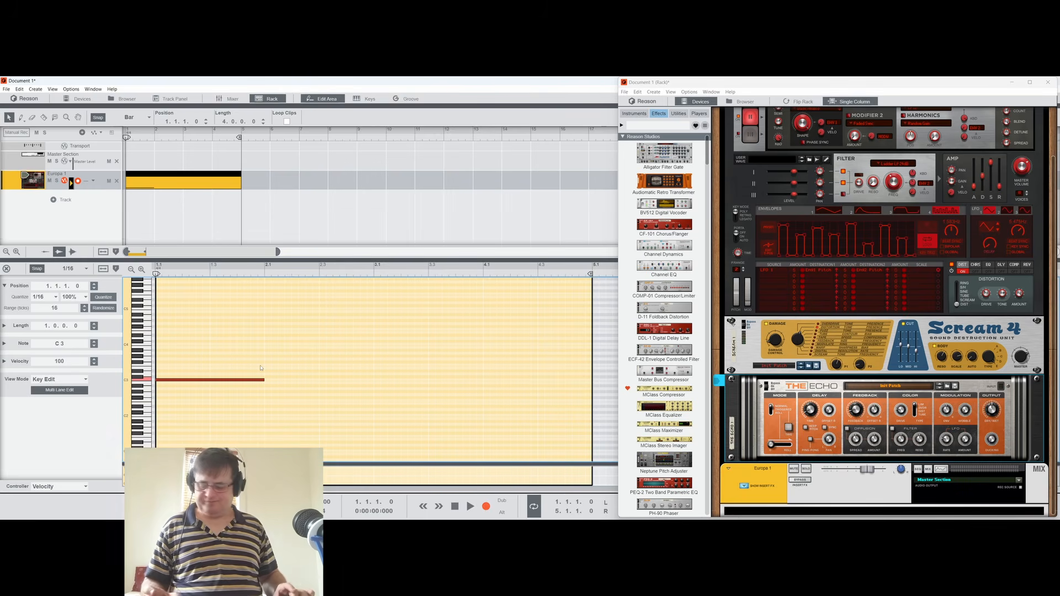
# Step: Transpose the selected one-bar note up three semitones to D#3 and back down to C3
pyautogui.hotkey('ctrl', 'Up')
pyautogui.hotkey('ctrl', 'Up')
pyautogui.hotkey('ctrl', 'Up')
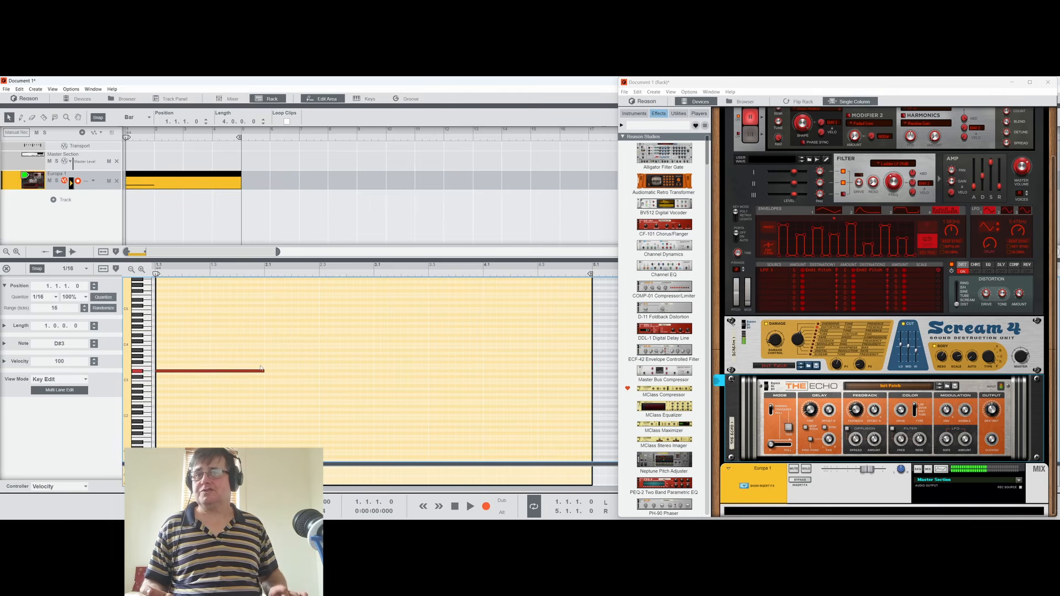
pyautogui.hotkey('ctrl', 'Down')
pyautogui.hotkey('ctrl', 'Down')
pyautogui.hotkey('ctrl', 'Down')
# Step: Try nudging the note along the grid and shifting its pitch by semitones and an octave, and return it to C3 at bar 1
pyautogui.hotkey('ctrl', 'Right')
pyautogui.hotkey('ctrl', 'Right')
pyautogui.hotkey('ctrl', 'Left')
pyautogui.hotkey('ctrl', 'Left')
pyautogui.hotkey('ctrl', 'Up')
pyautogui.hotkey('ctrl', 'Up')
pyautogui.hotkey('ctrl', 'Up')
pyautogui.hotkey('ctrl', 'Down')
pyautogui.hotkey('ctrl', 'Down')
pyautogui.hotkey('ctrl', 'Down')
pyautogui.hotkey('ctrl', 'shift', 'Up')
pyautogui.hotkey('ctrl', 'shift', 'Down')
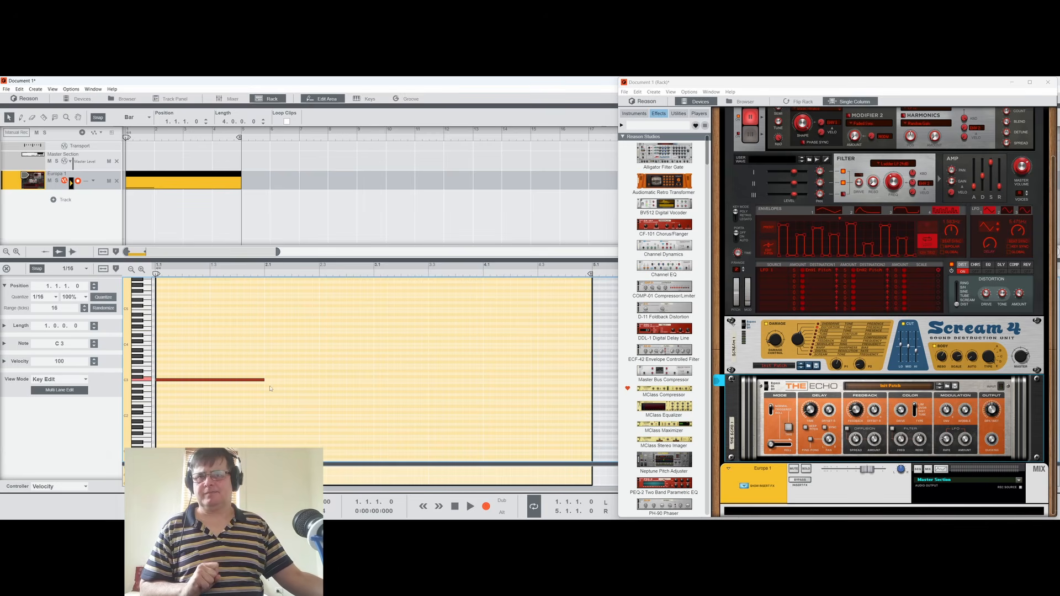
# Step: Draw a one-beat A2 note at bar 2, followed by lower notes that descend and climb to a short F#2 at 3.3.3.0
pyautogui.doubleClick(267, 390)
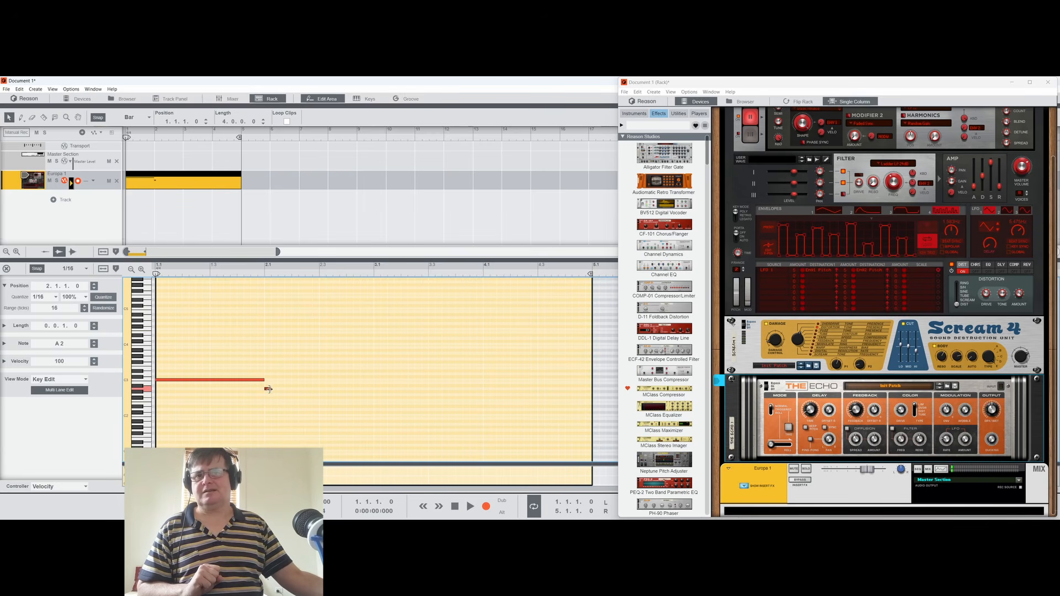
pyautogui.moveTo(270, 390); pyautogui.dragTo(294, 396)
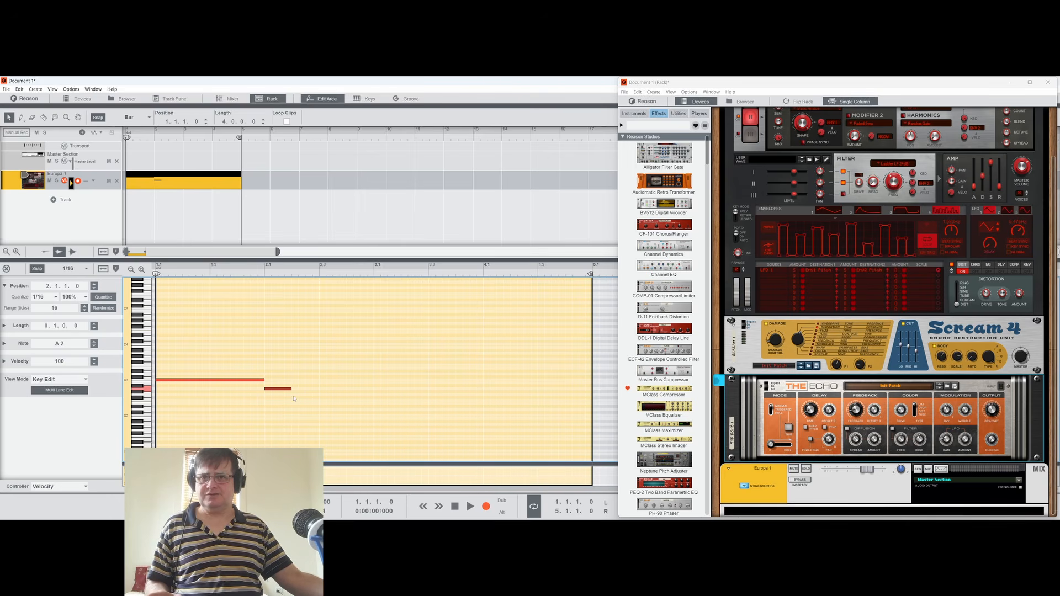
pyautogui.moveTo(292, 394); pyautogui.dragTo(443, 398)
pyautogui.click(444, 397)
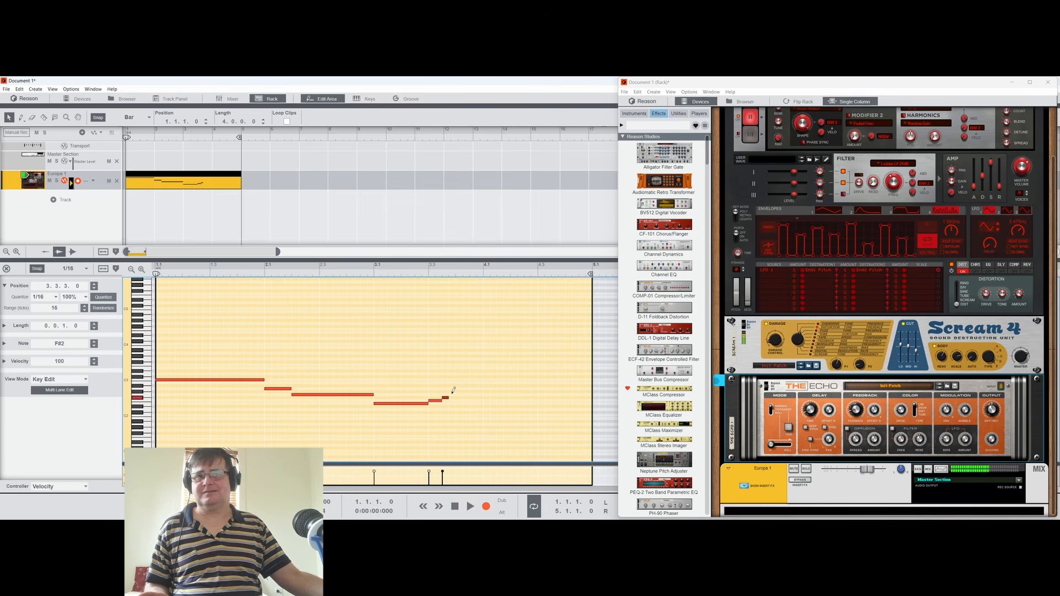
# Step: Continue the melody upward through bar 4, ending with a two-beat C3 note at position 4.3.1.0
pyautogui.moveTo(452, 398); pyautogui.dragTo(592, 380)
pyautogui.click(486, 382)
pyautogui.click(541, 380)
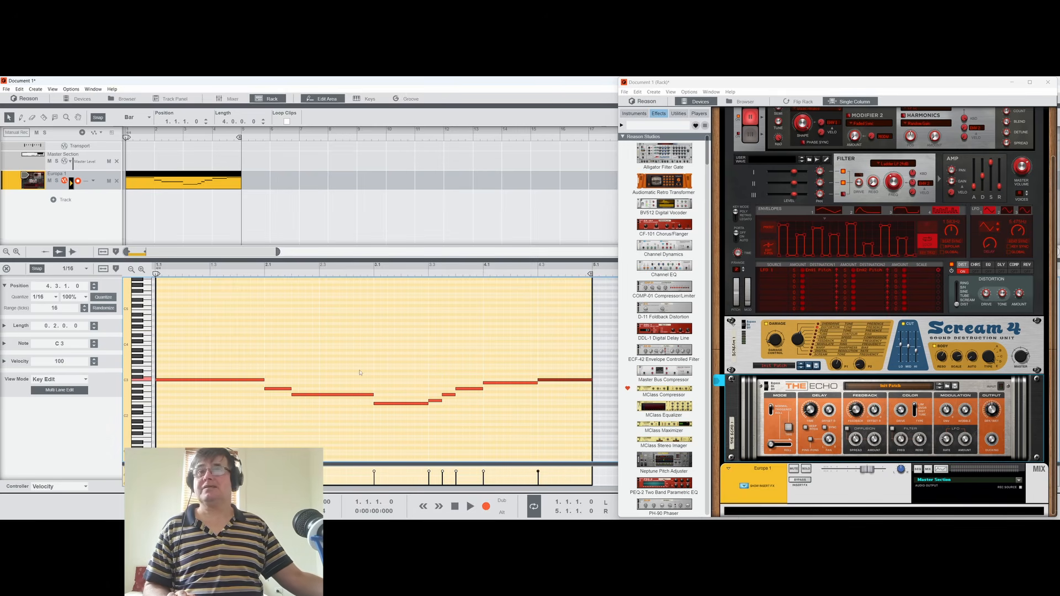
# Step: Split the long note in bar 2 with the Razor tool, and return to the Selection tool
pyautogui.press('r')
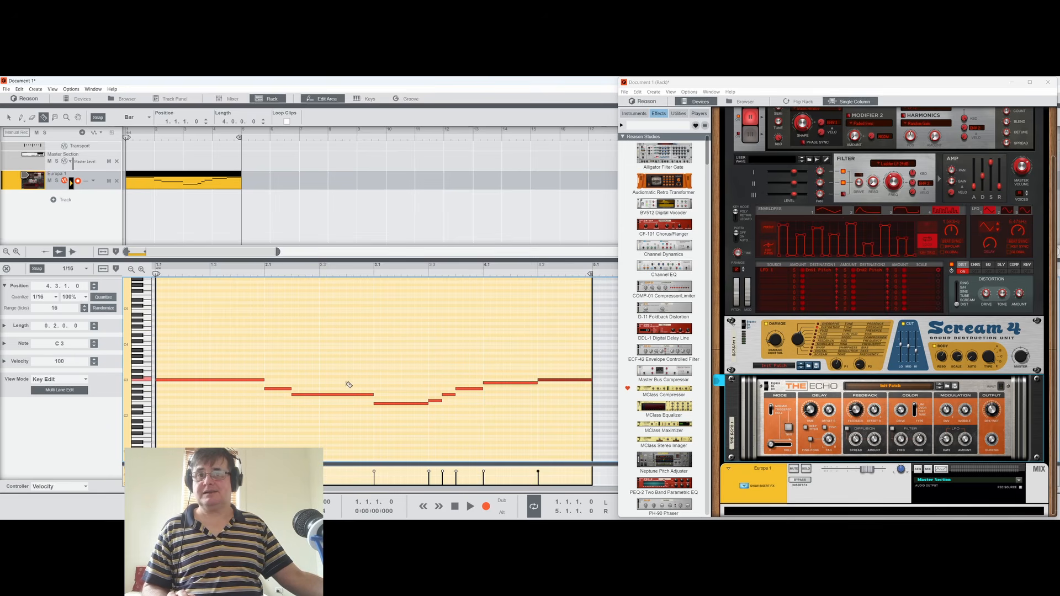
pyautogui.click(343, 395)
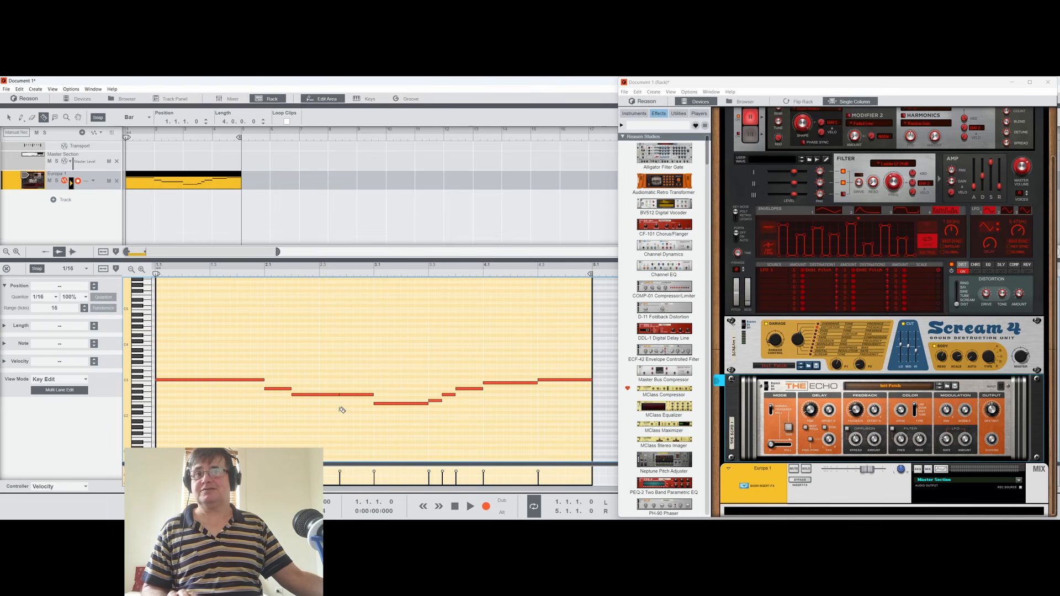
pyautogui.press('q')
# Step: Switch back and forth between the Razor and Selection tools, finishing on the Selection tool
pyautogui.press('r')
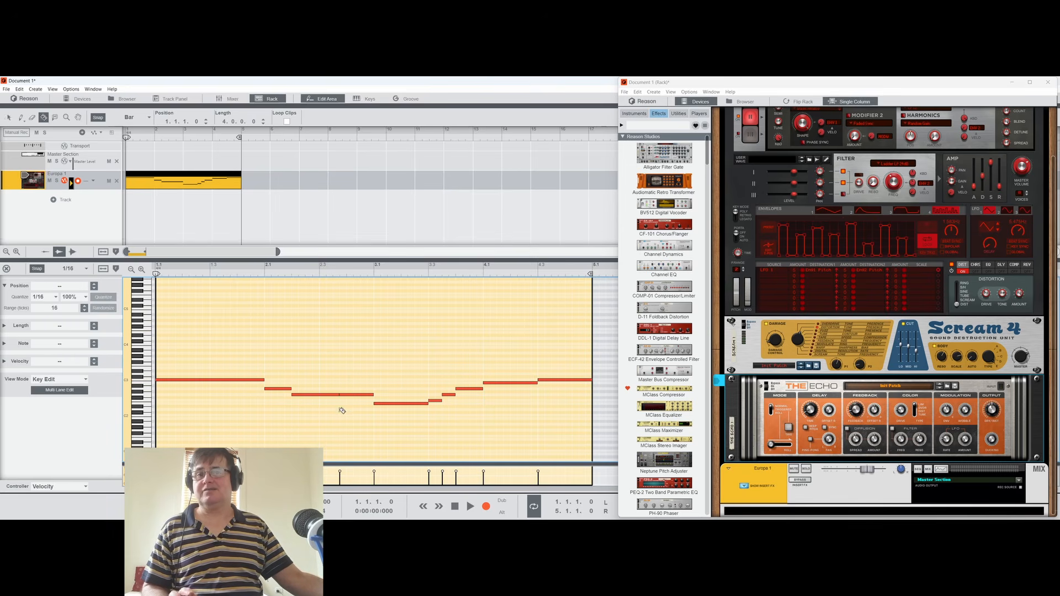
pyautogui.press('q')
pyautogui.press('r')
pyautogui.press('q')
pyautogui.press('r')
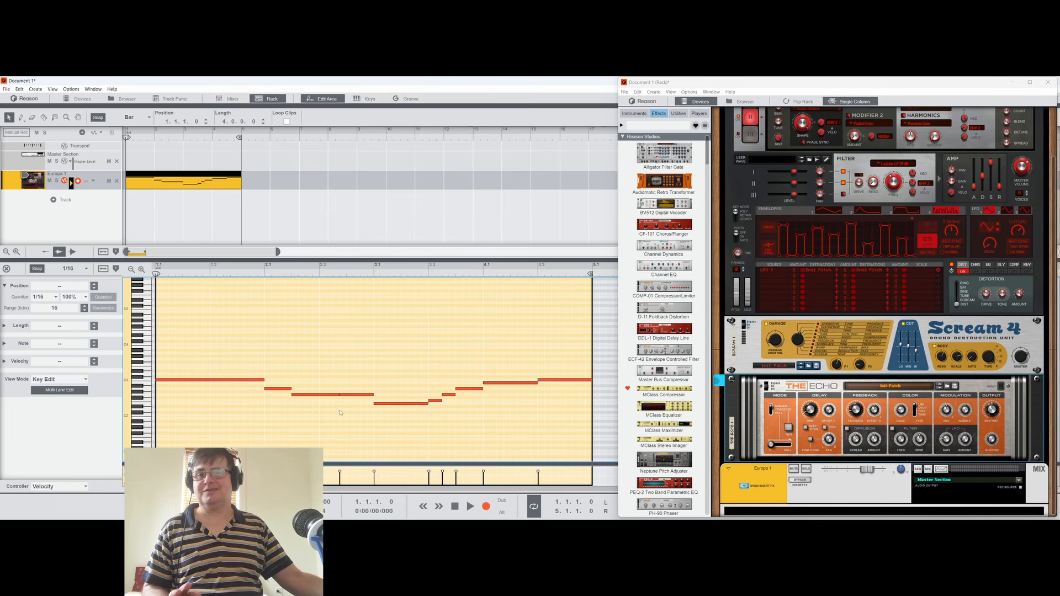
pyautogui.press('q')
pyautogui.press('r')
pyautogui.press('q')
pyautogui.press('r')
pyautogui.press('q')
pyautogui.press('r')
pyautogui.press('q')
pyautogui.press('r')
pyautogui.press('q')
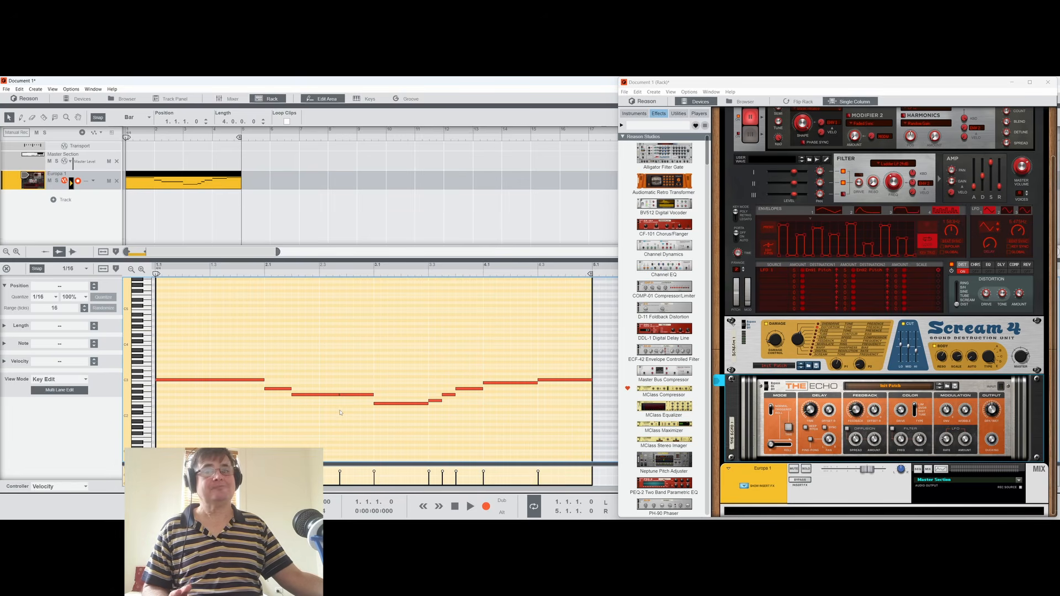
pyautogui.press('q')
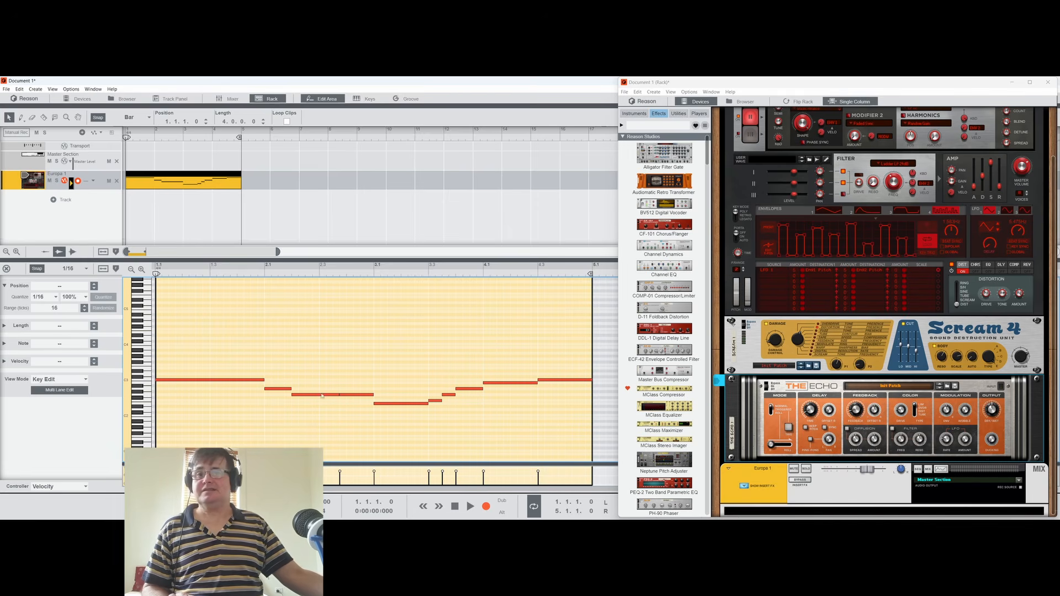
# Step: Select the one-beat A2 note at bar 2 and try muting and unmuting it
pyautogui.click(278, 390)
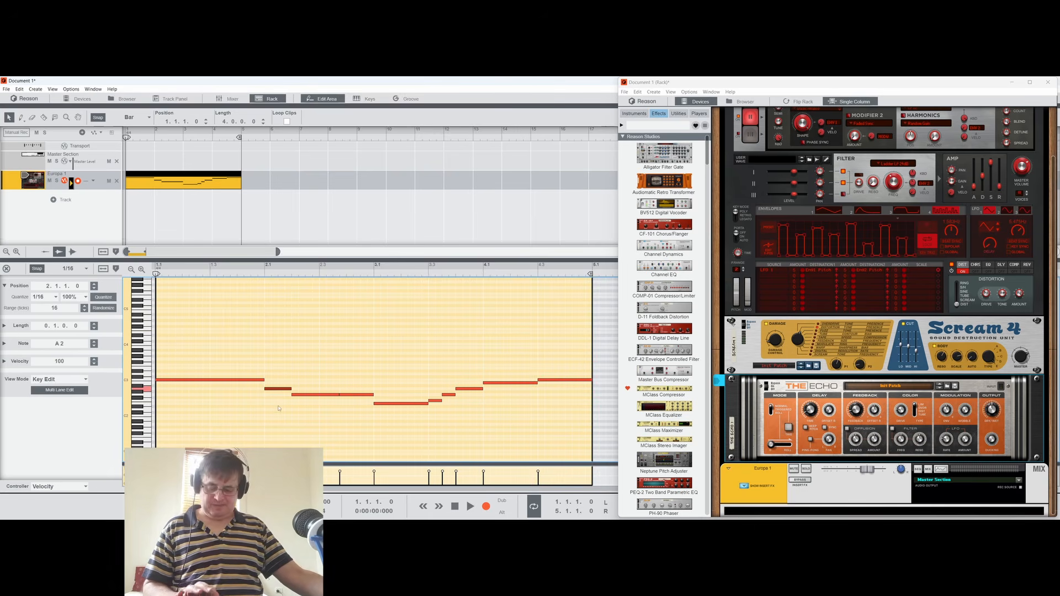
pyautogui.press('m')
pyautogui.press('m')
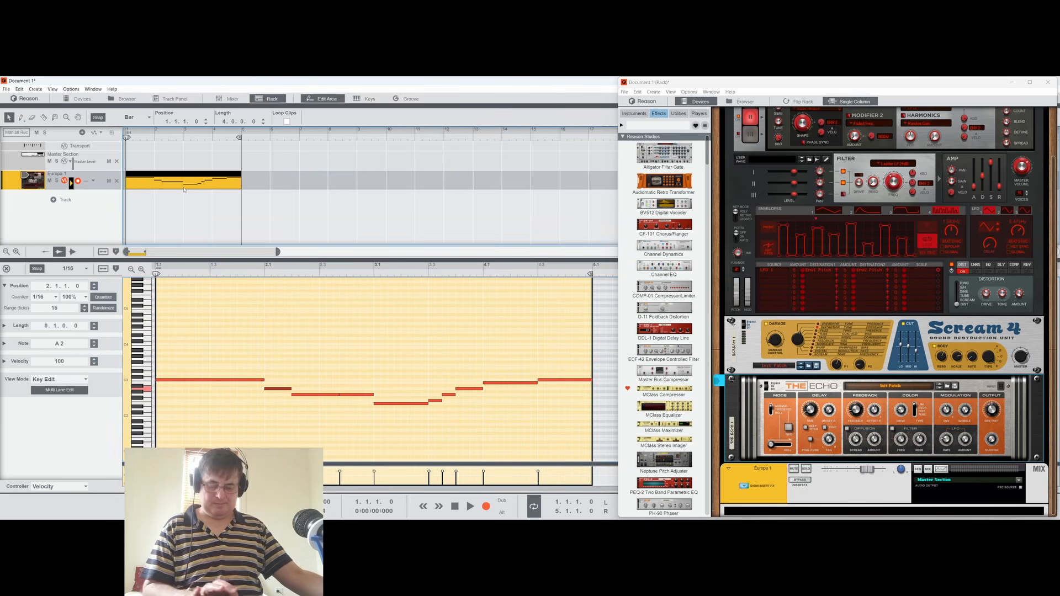
pyautogui.press('m')
pyautogui.press('m')
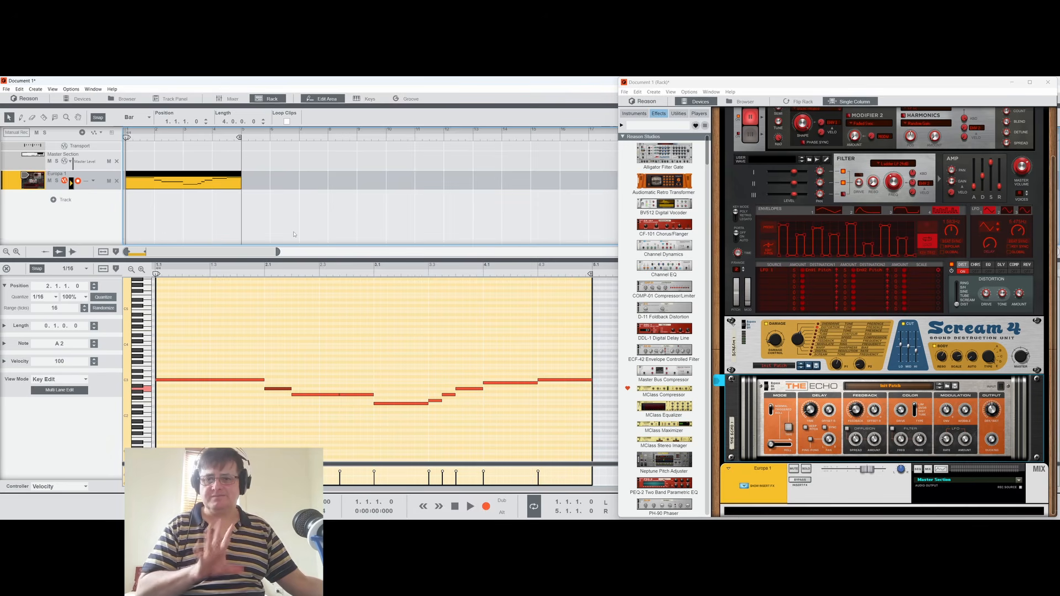
# Step: Play the sequenced notes through The Echo and stop playback in bar 2
pyautogui.moveTo(279, 268); pyautogui.dragTo(322, 271)
pyautogui.press('space')
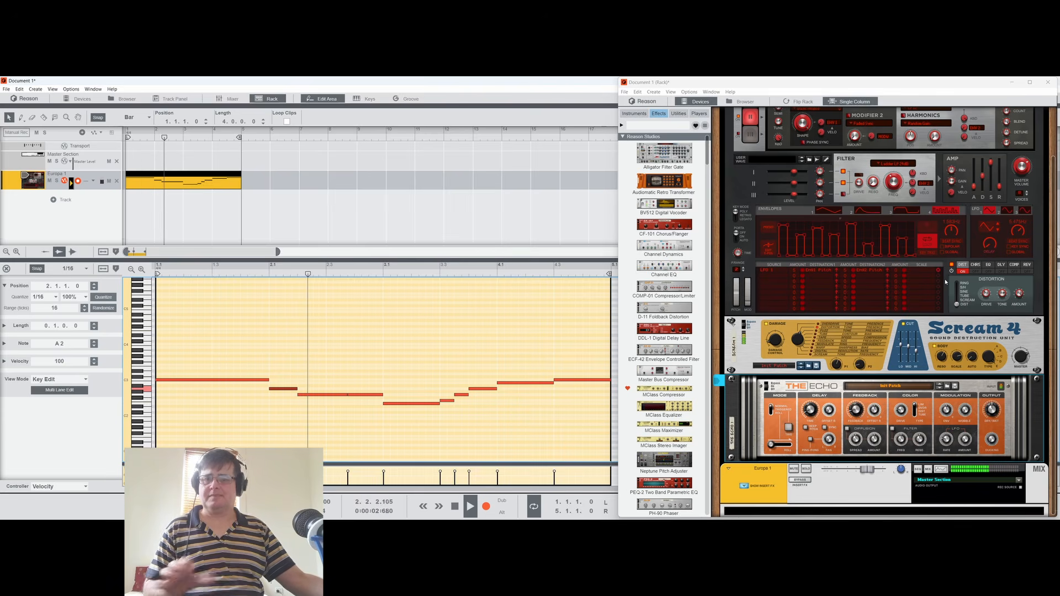
pyautogui.press('space')
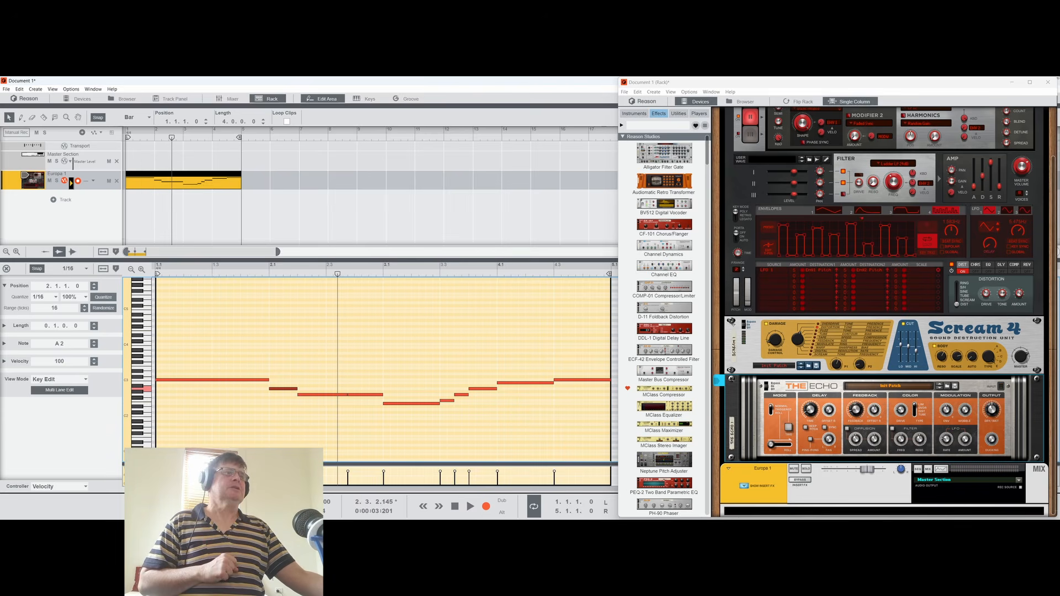
# Step: Set Europa's amp sustain to 0% and give envelope 2 a falling decay shape while the clip plays
pyautogui.click(991, 163)
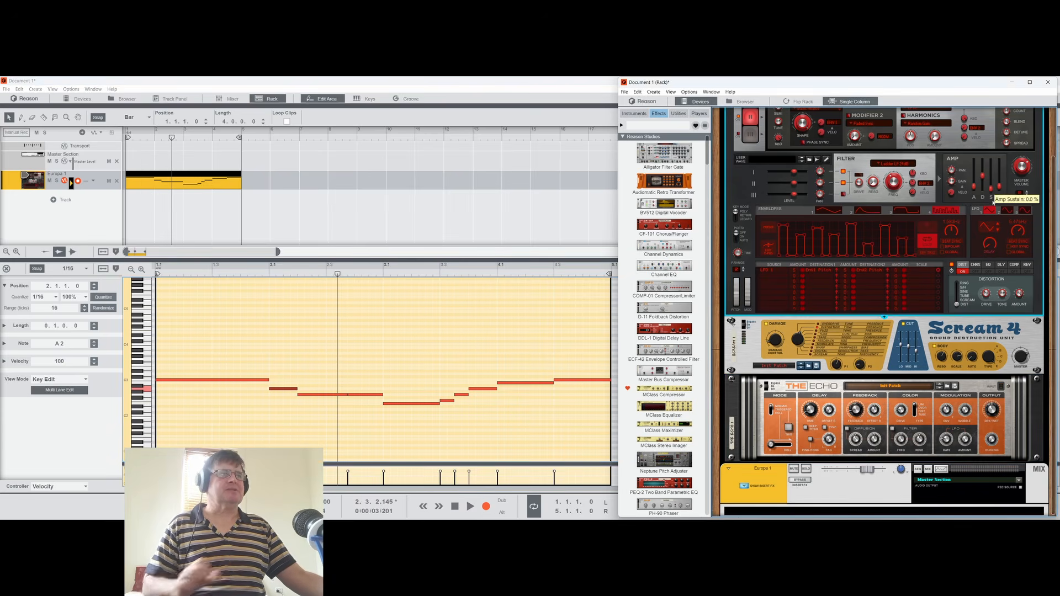
pyautogui.press('space')
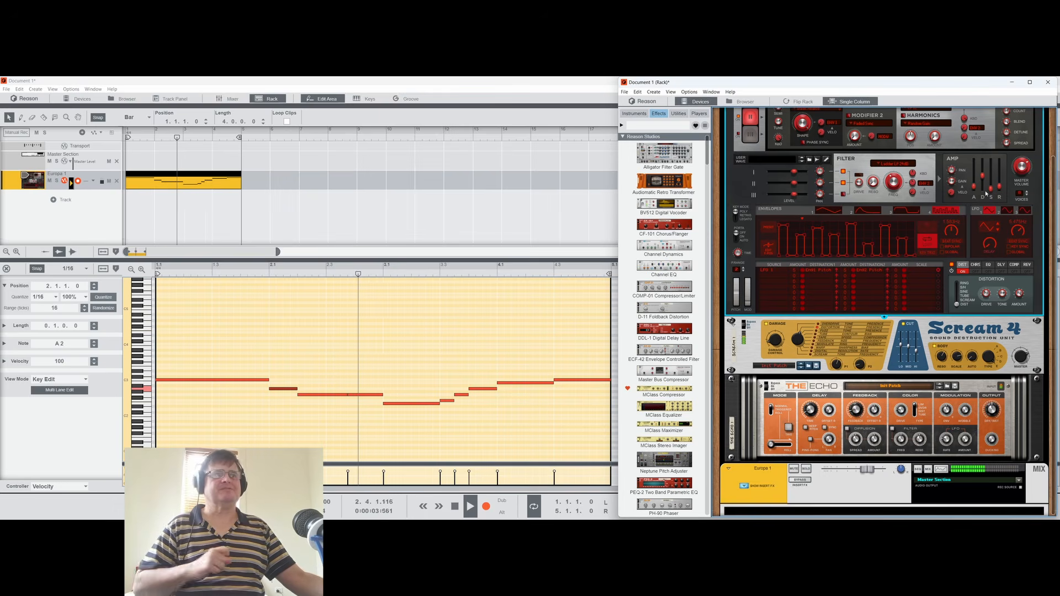
pyautogui.click(868, 210)
pyautogui.moveTo(805, 234); pyautogui.dragTo(835, 255)
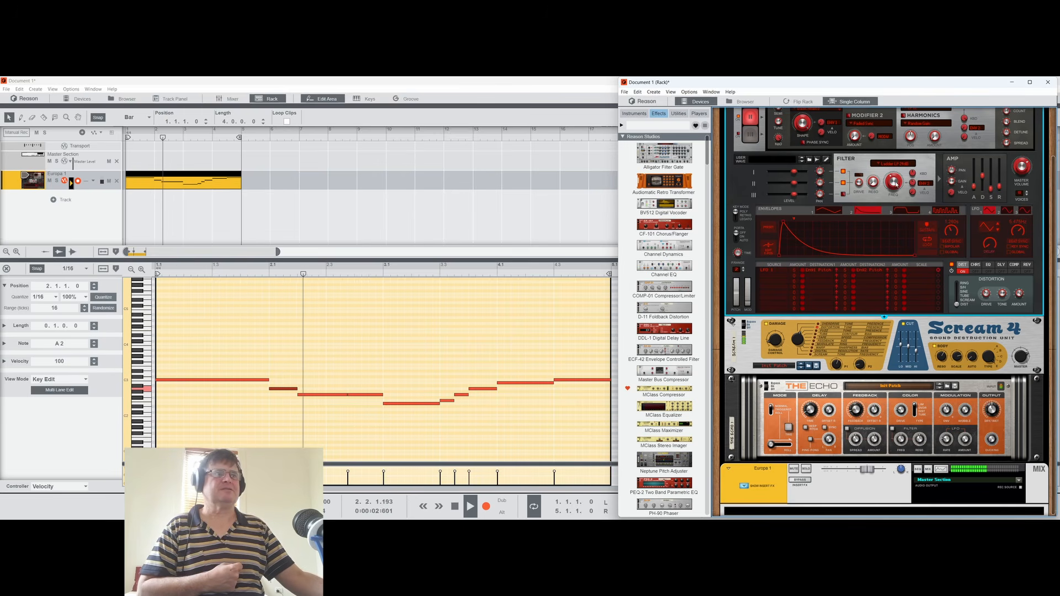
# Step: Adjust engine 2's octave in Europa, look at engine 1's settings and return to engine 2
pyautogui.scroll(2, 857, 200)
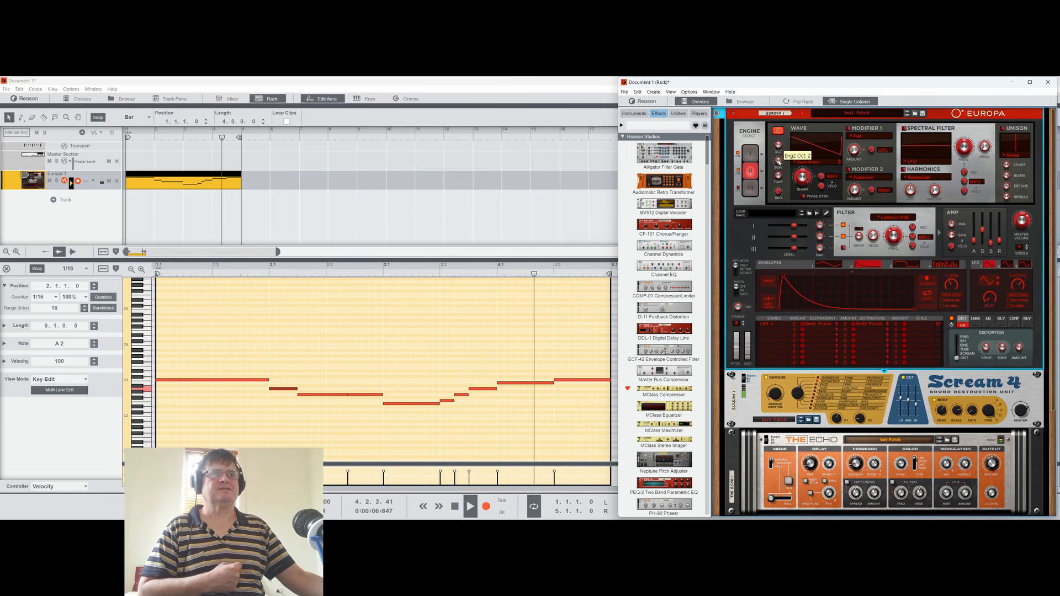
pyautogui.moveTo(780, 147)
pyautogui.moveTo(780, 148); pyautogui.dragTo(784, 142)
pyautogui.click(750, 150)
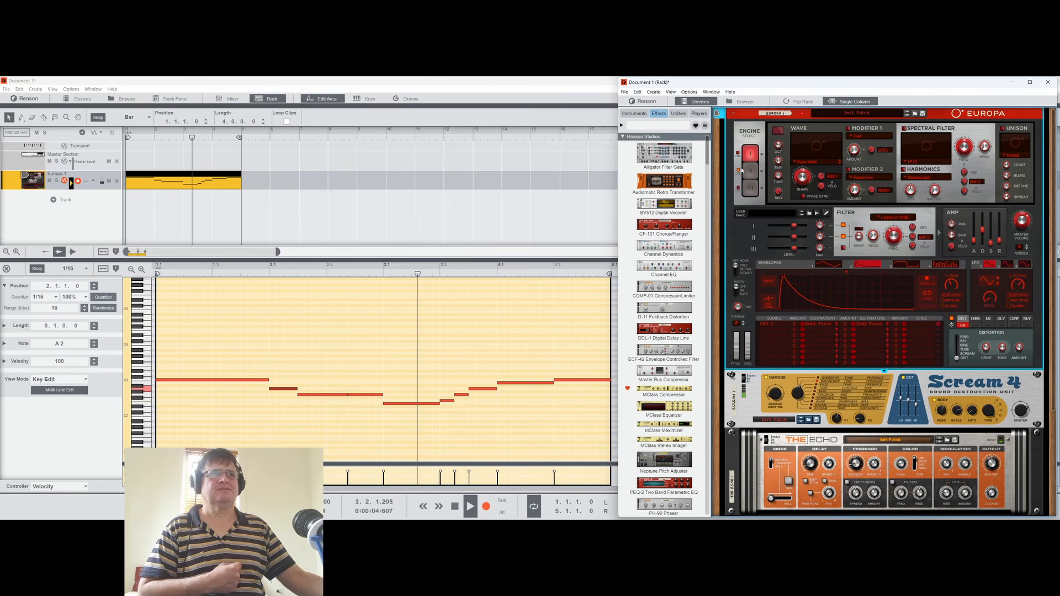
pyautogui.click(750, 170)
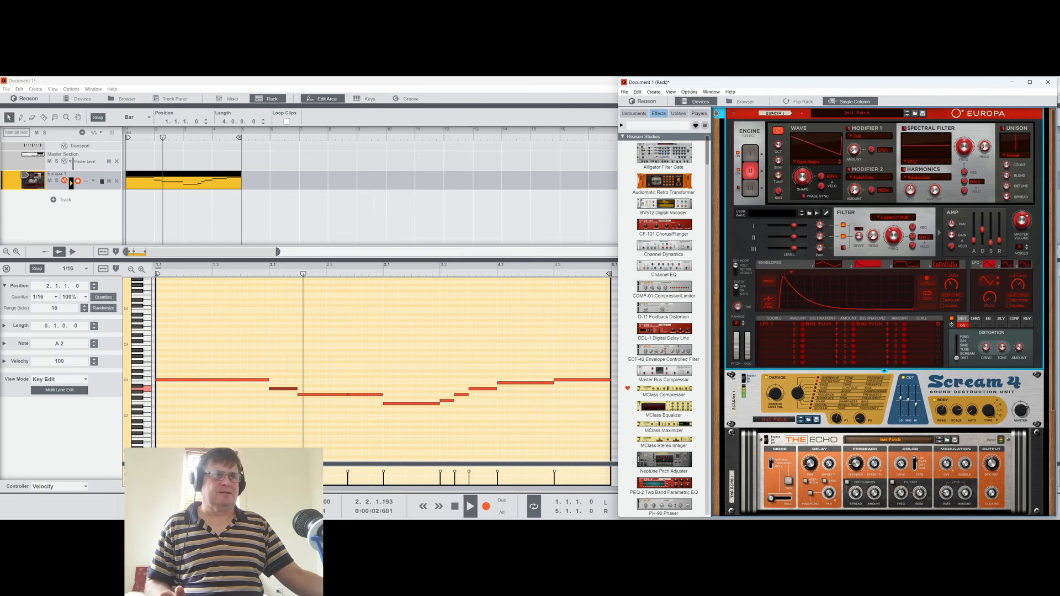
# Step: Try different delay times on The Echo, including 56 ms and 134 ms, during playback
pyautogui.scroll(-5, 972, 326)
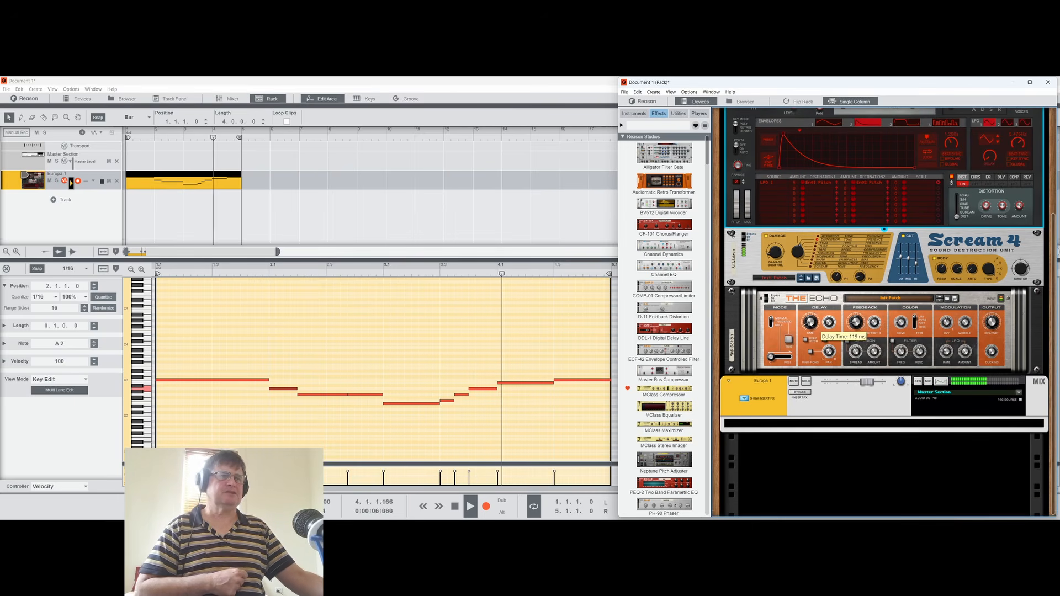
pyautogui.click(993, 325)
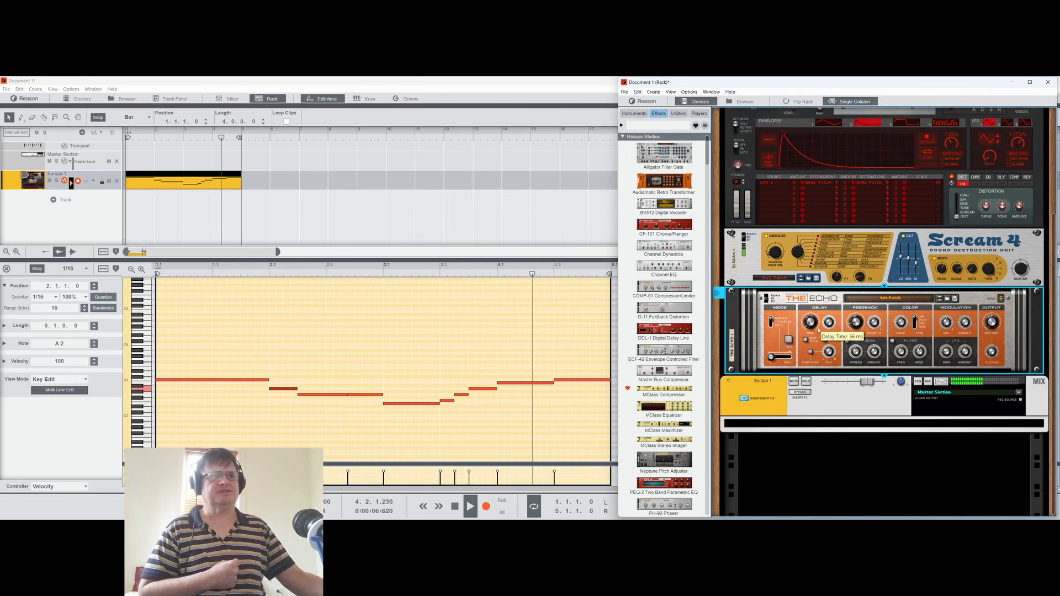
pyautogui.moveTo(818, 323); pyautogui.dragTo(818, 322)
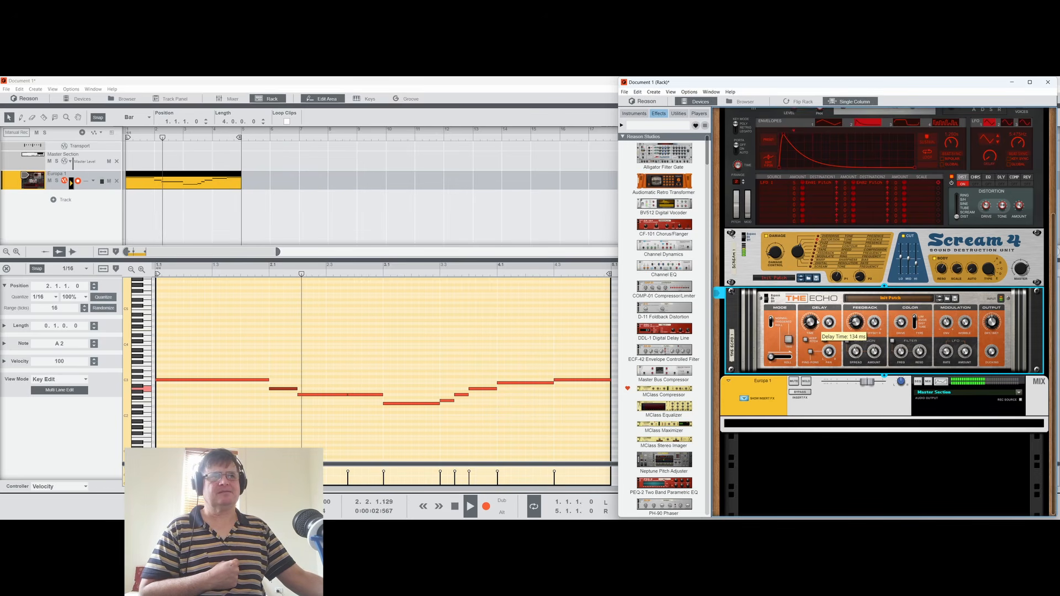
pyautogui.moveTo(818, 322); pyautogui.dragTo(817, 313)
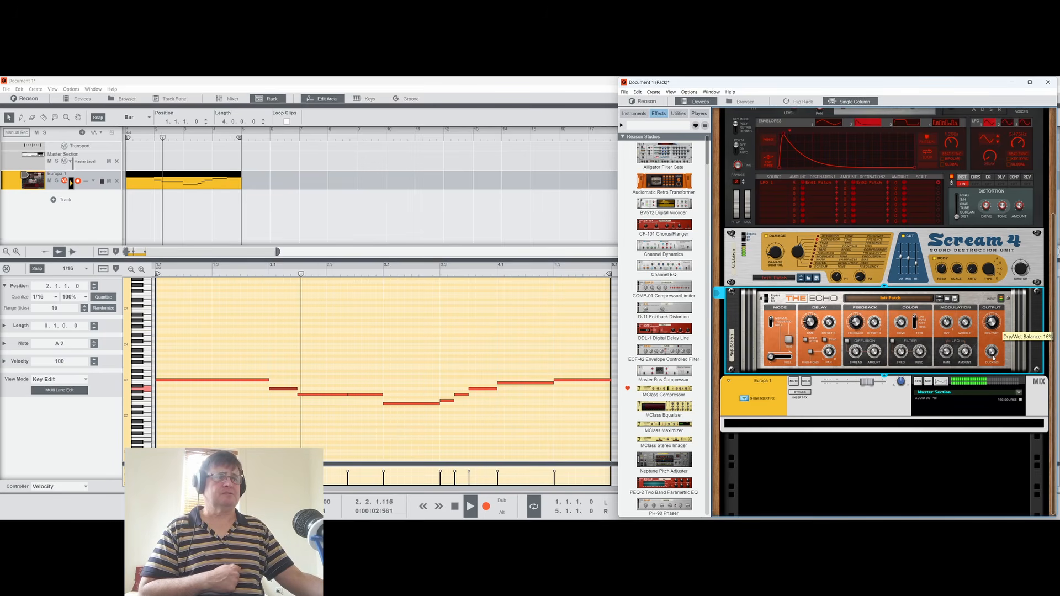
# Step: Raise The Echo's dry/wet balance to 100%, then stop and resume playback
pyautogui.moveTo(993, 356); pyautogui.dragTo(994, 356)
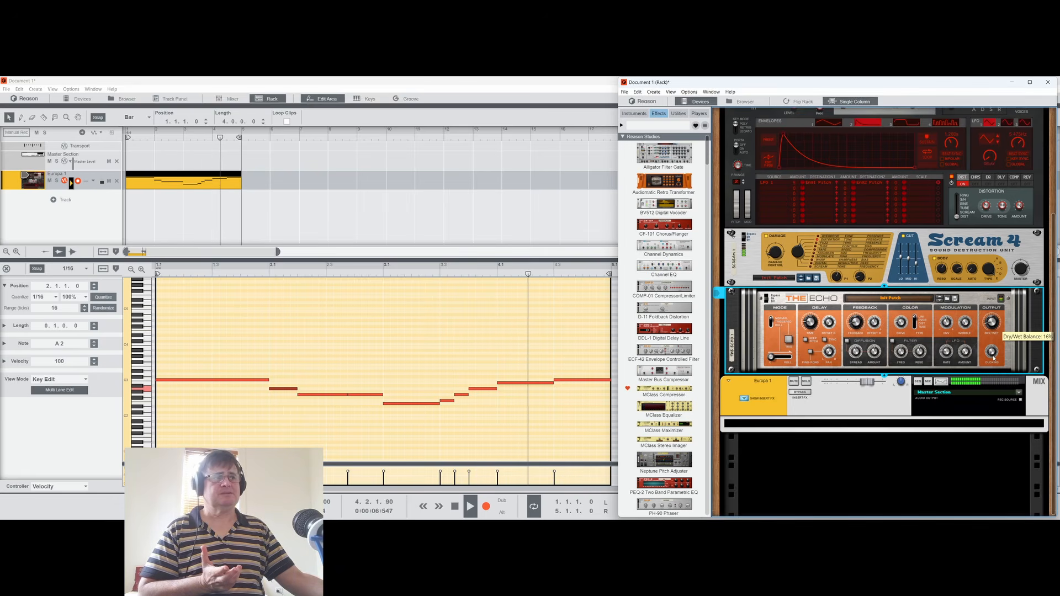
pyautogui.moveTo(999, 317); pyautogui.dragTo(996, 323)
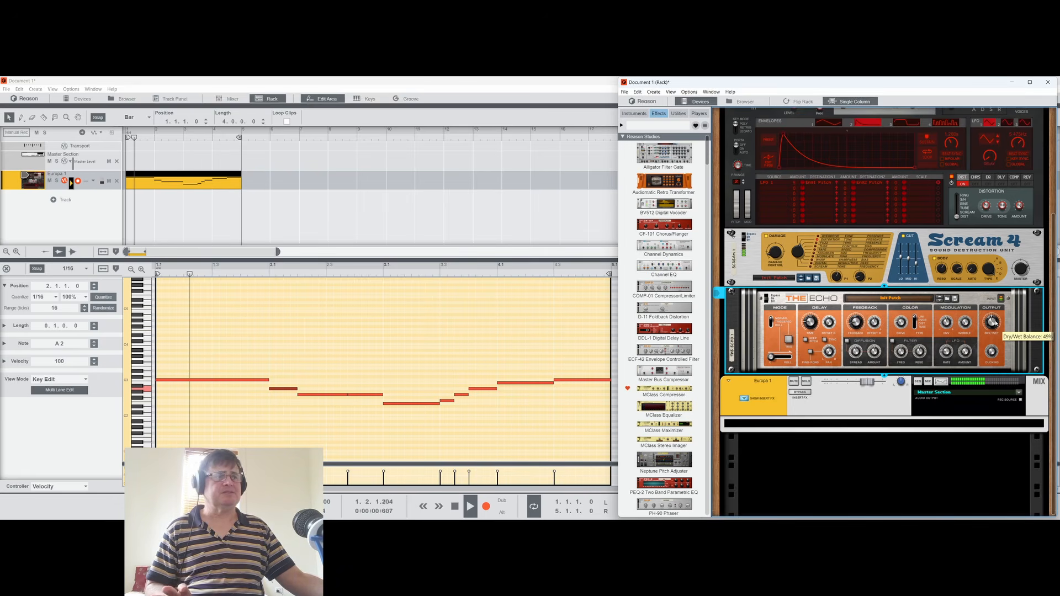
pyautogui.press('space')
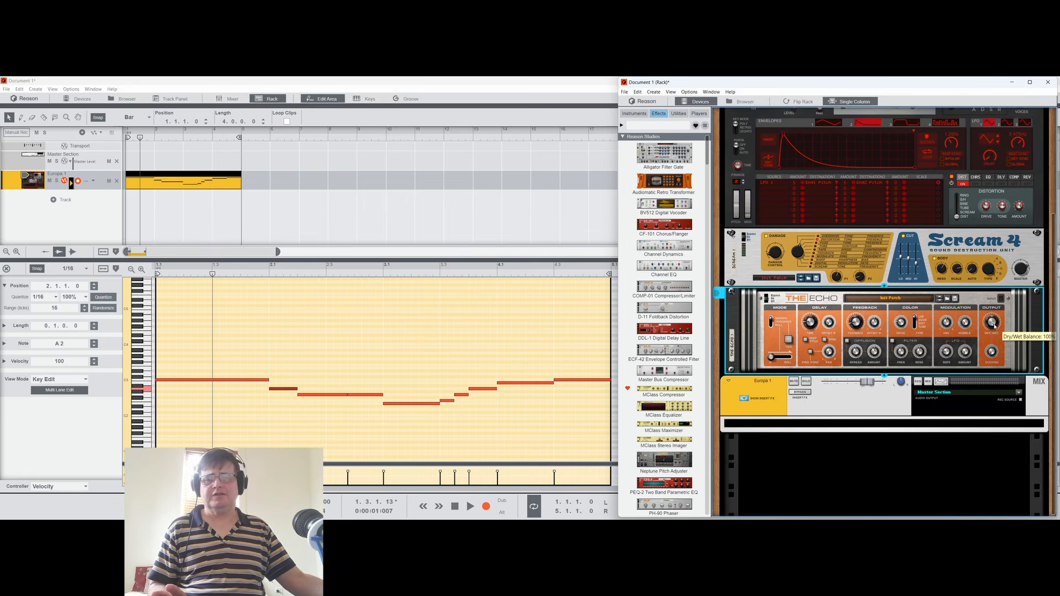
pyautogui.press('space')
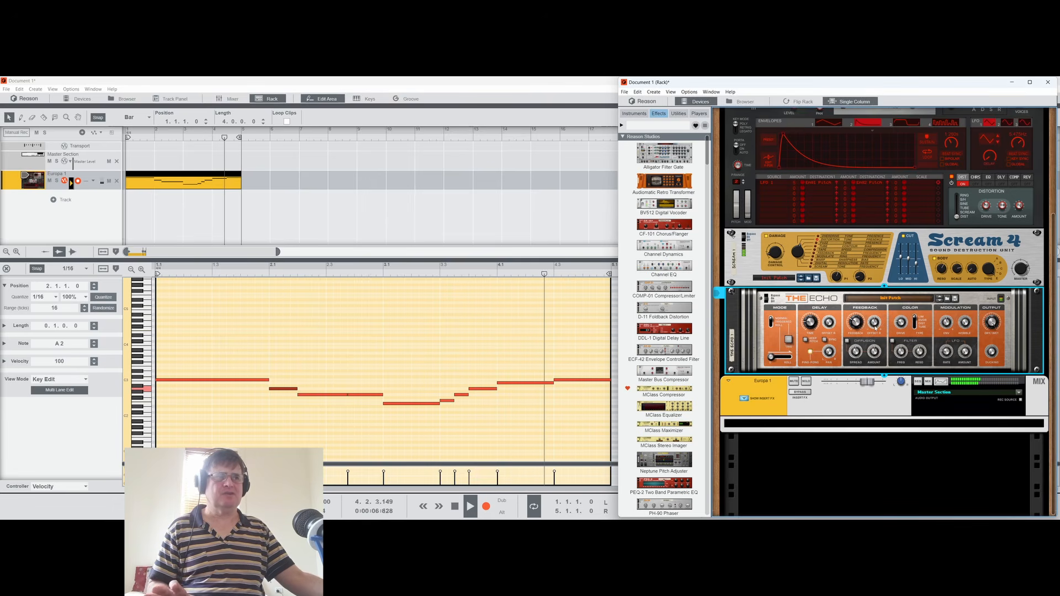
# Step: Adjust The Echo's feedback offset and set its modulation LFO amount to 39% while listening
pyautogui.moveTo(882, 313); pyautogui.dragTo(875, 327)
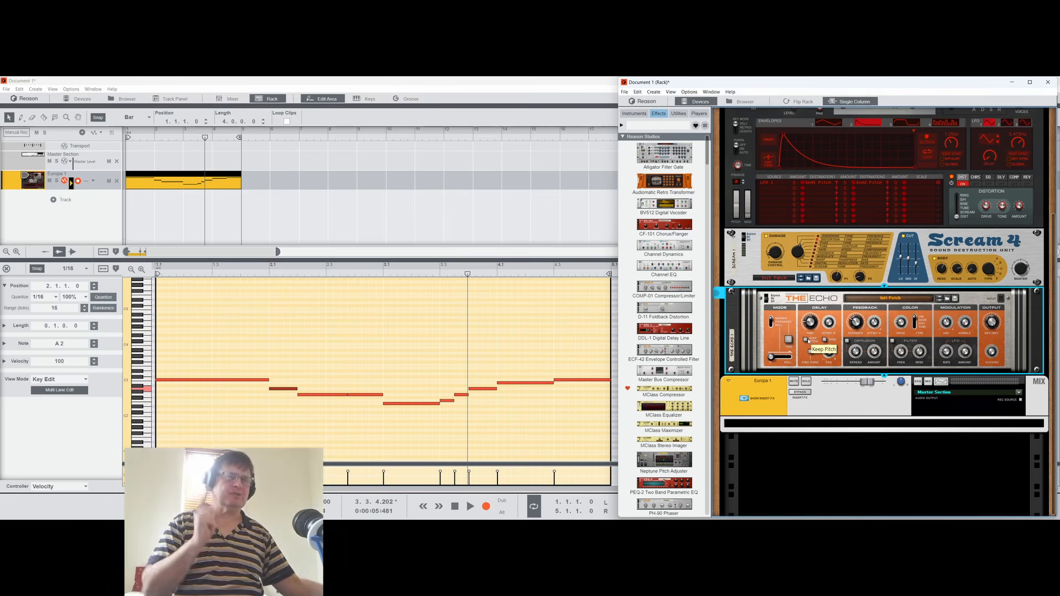
pyautogui.press('space')
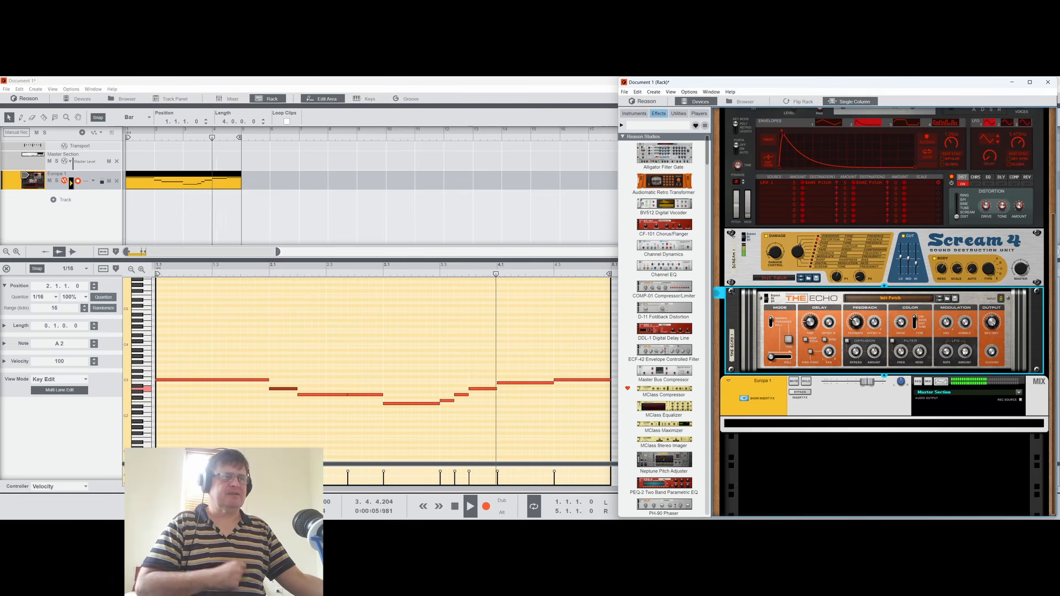
pyautogui.moveTo(971, 336); pyautogui.dragTo(969, 326)
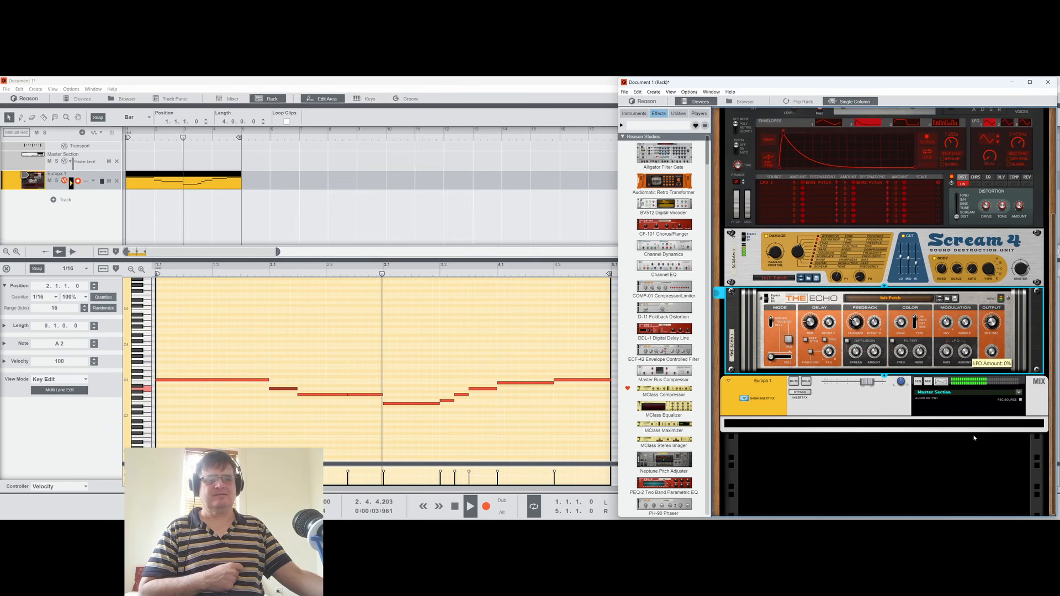
pyautogui.moveTo(975, 438); pyautogui.dragTo(969, 347)
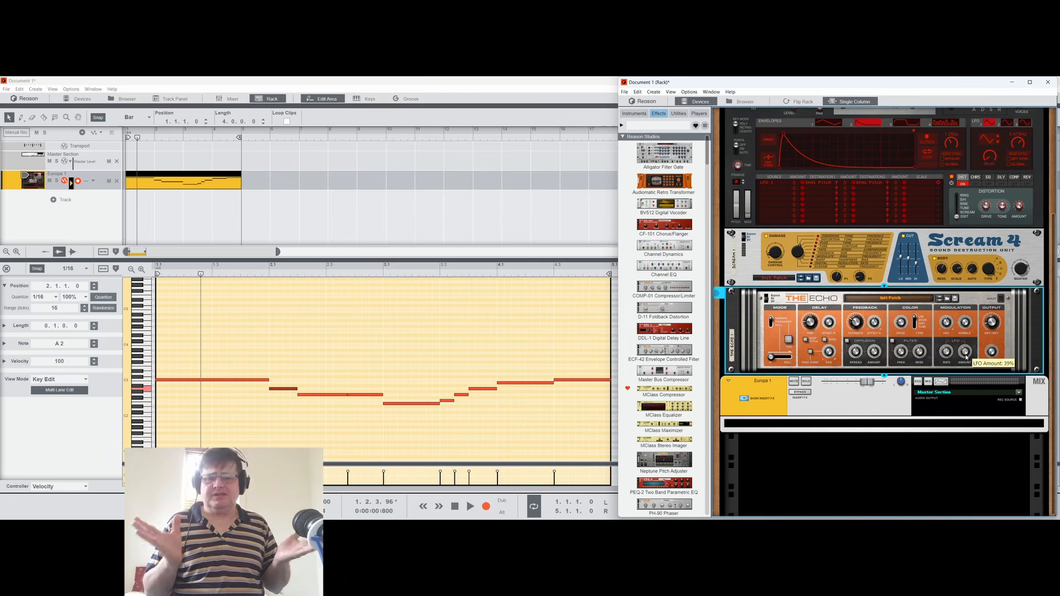
# Step: View the main mixer with its channel strip and FX returns, play briefly and return to the rack
pyautogui.click(276, 100)
pyautogui.click(225, 101)
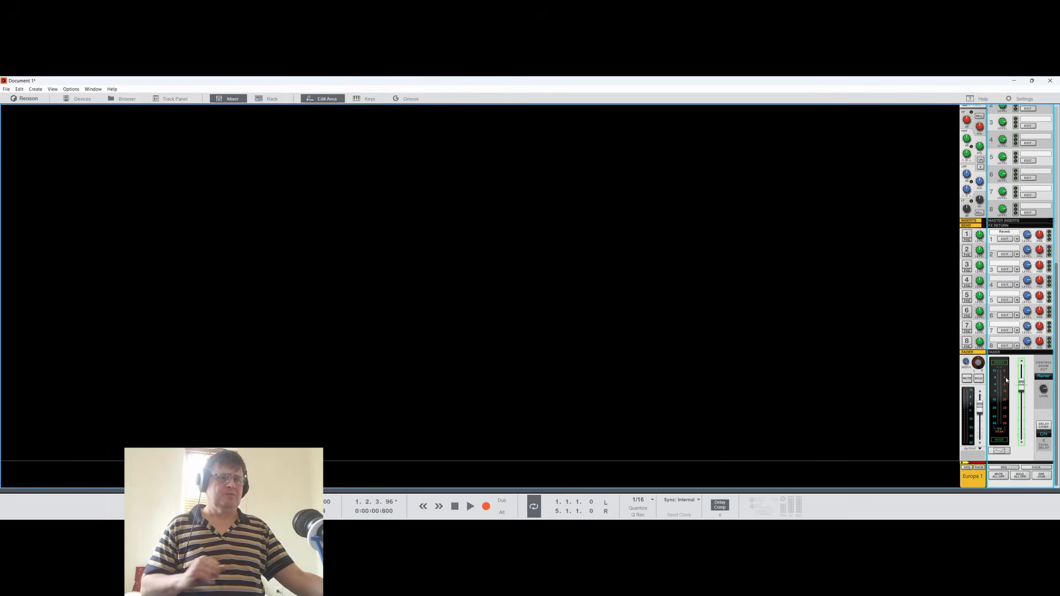
pyautogui.press('space')
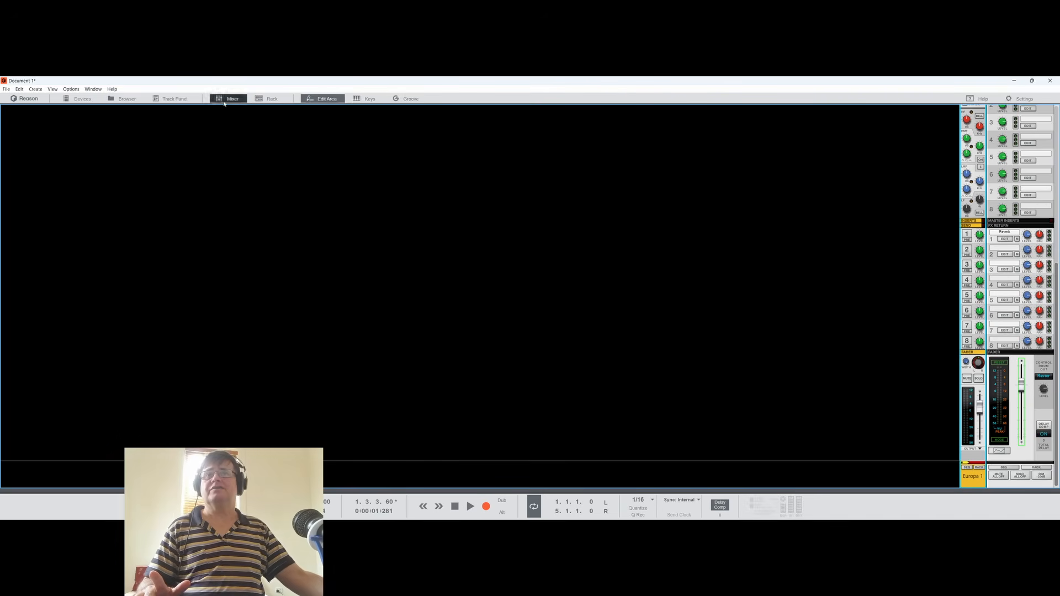
pyautogui.click(224, 104)
pyautogui.click(268, 100)
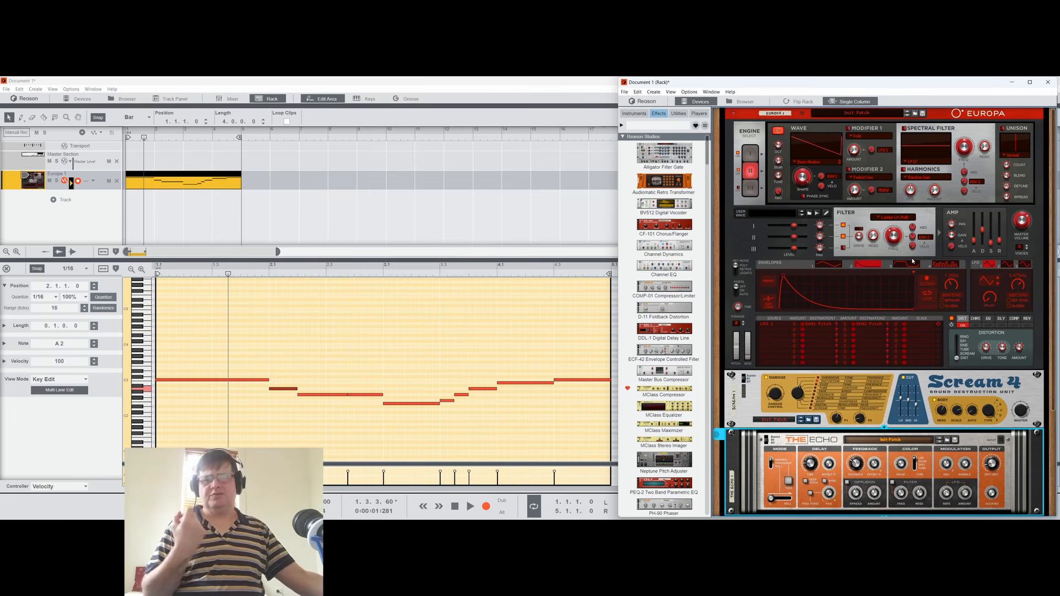
# Step: On Europa's engine 1, try the spectral filter and set the harmonics type to HF Noise
pyautogui.click(976, 232)
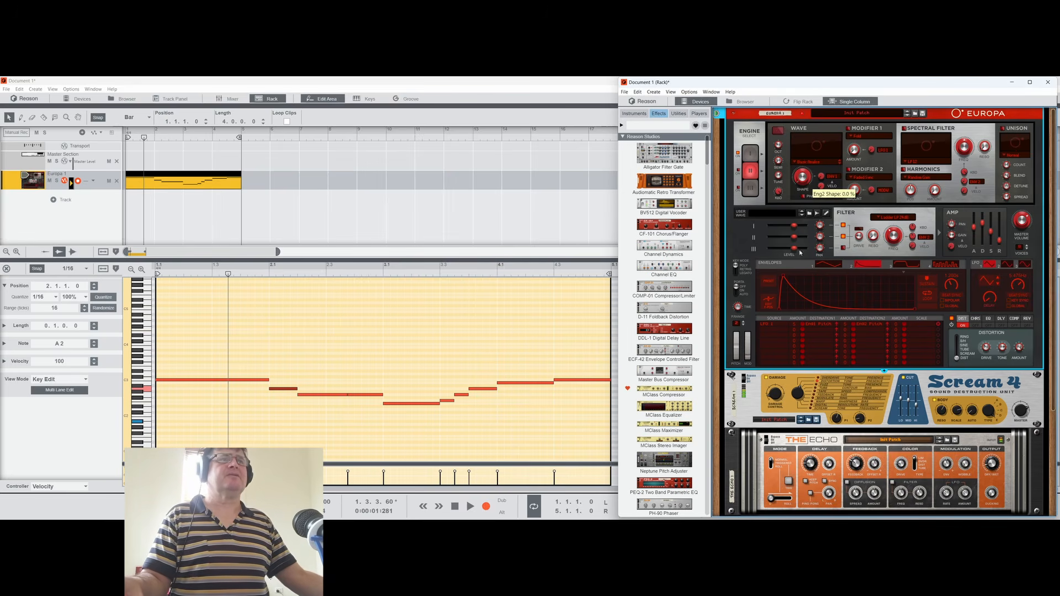
pyautogui.click(754, 154)
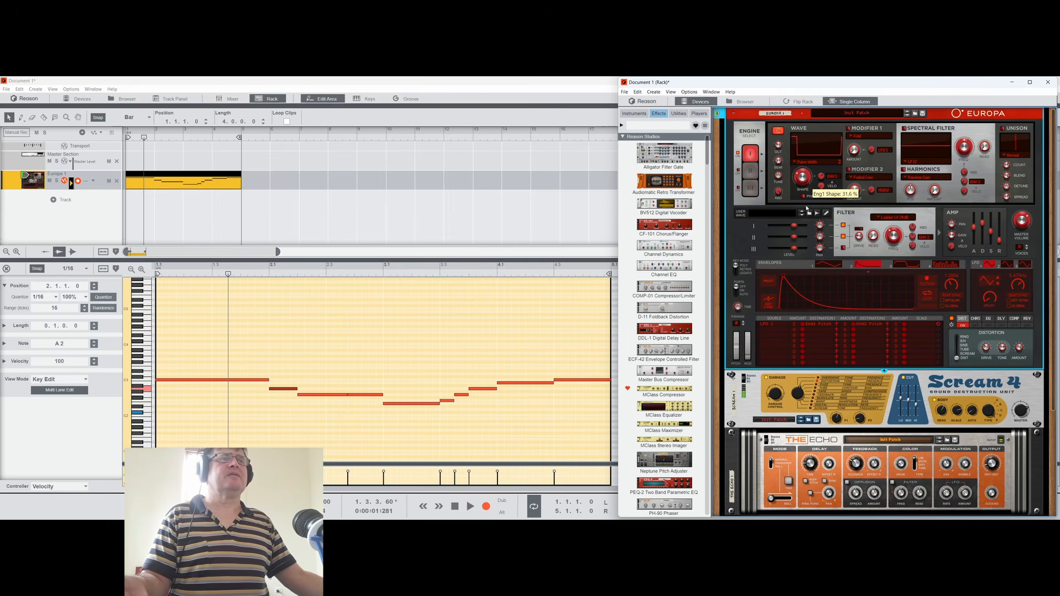
pyautogui.click(905, 128)
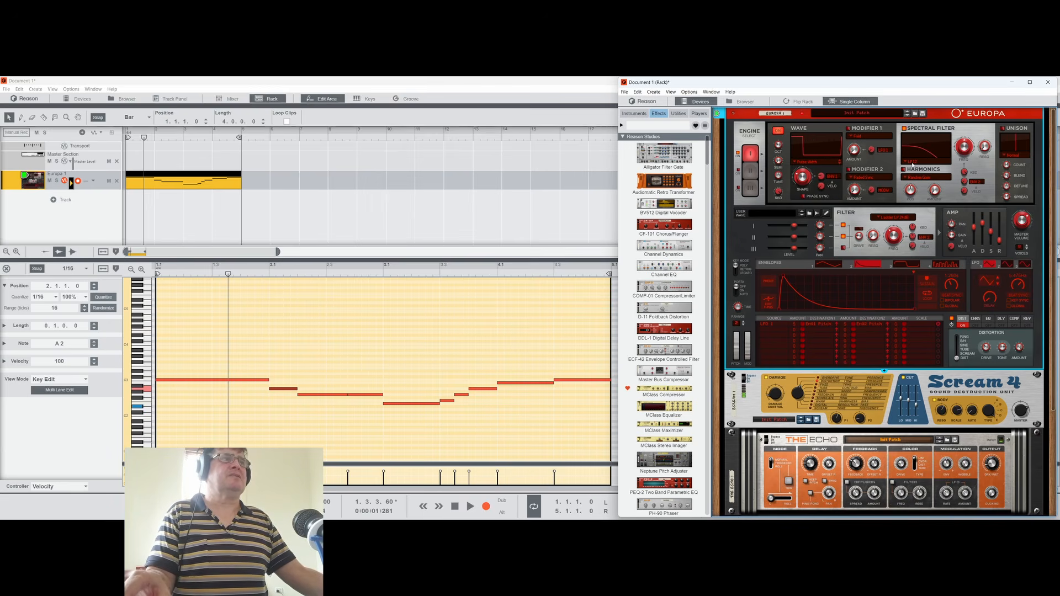
pyautogui.click(915, 177)
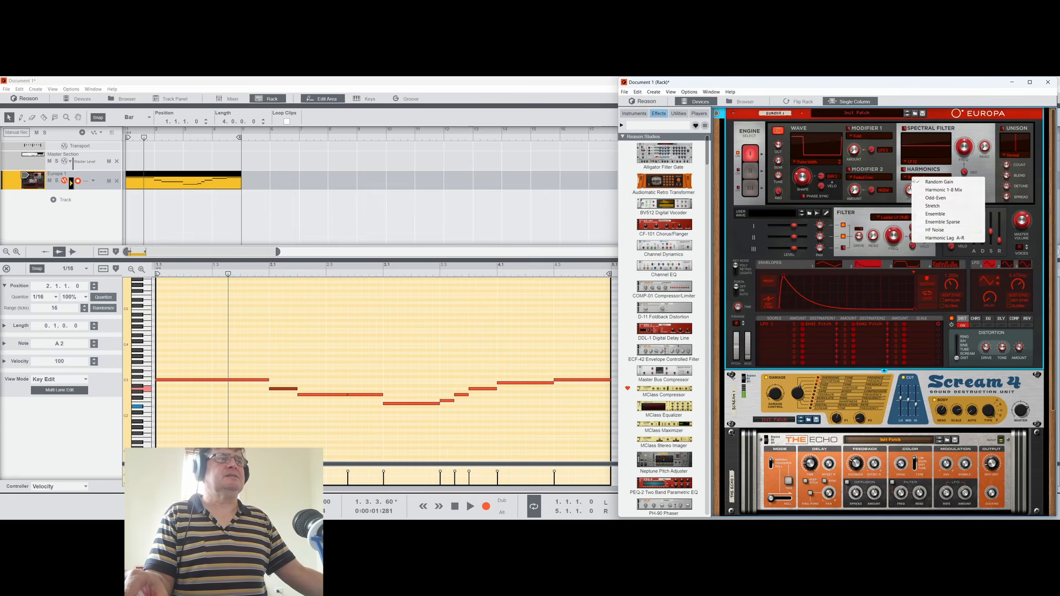
pyautogui.click(944, 231)
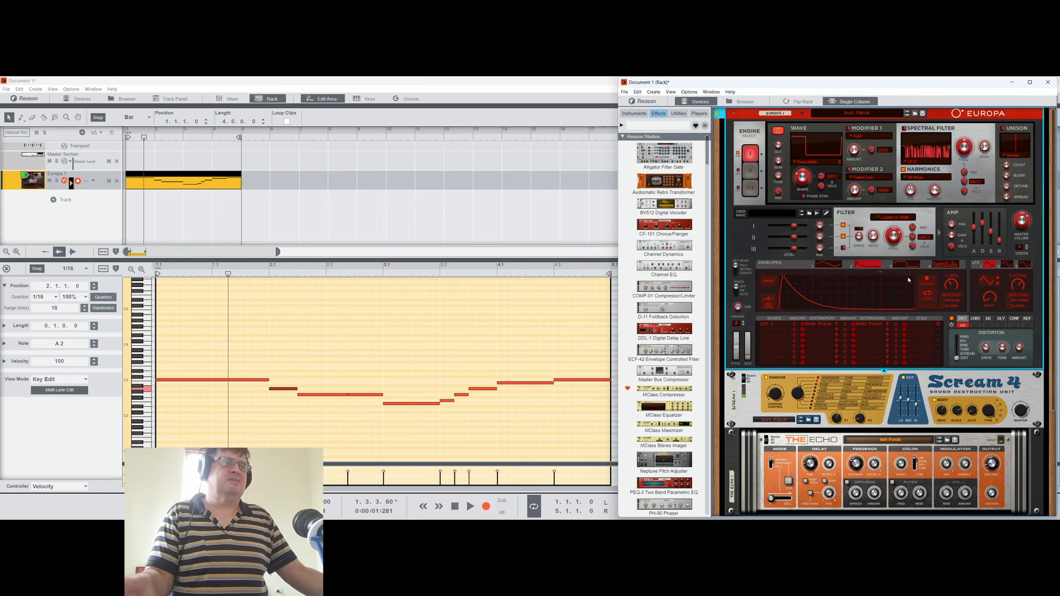
# Step: Reshape envelope 2 into a rising and falling triangle and set engine 1's spectral filter type to HP Variable Slope
pyautogui.moveTo(787, 277); pyautogui.dragTo(863, 296)
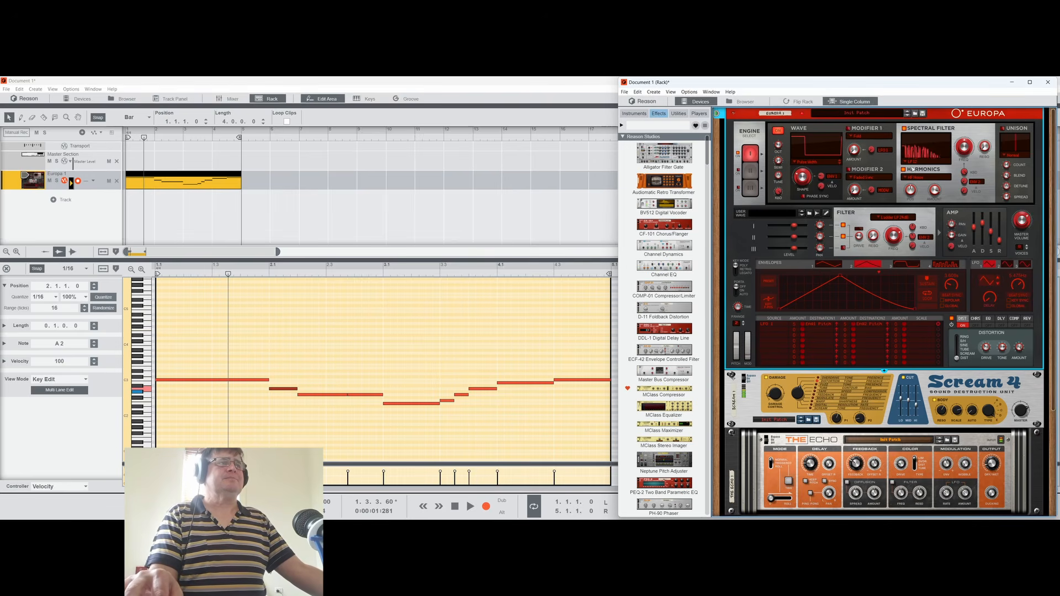
pyautogui.click(918, 162)
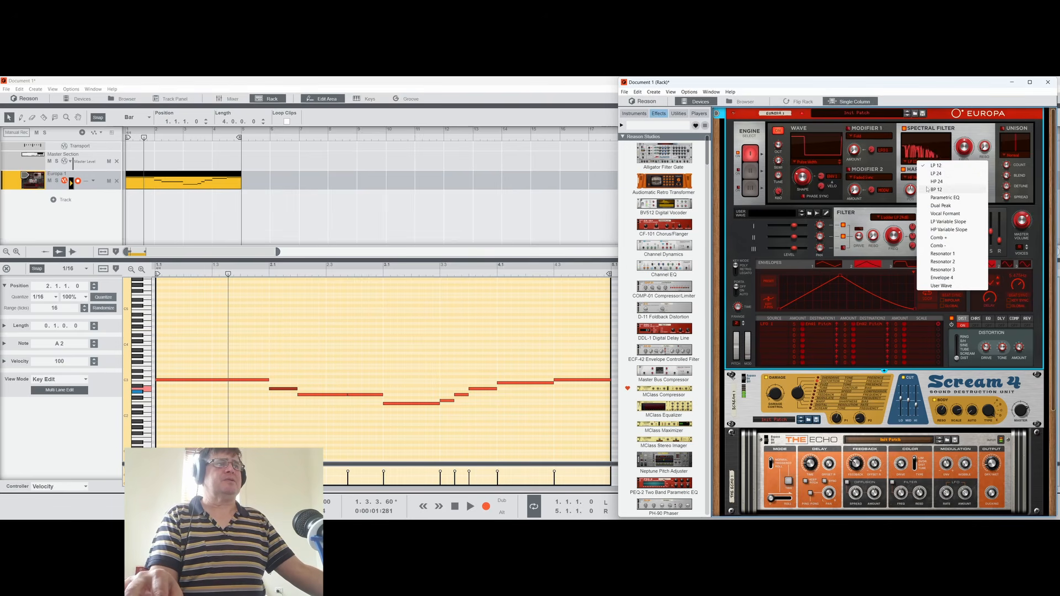
pyautogui.click(933, 169)
pyautogui.click(928, 162)
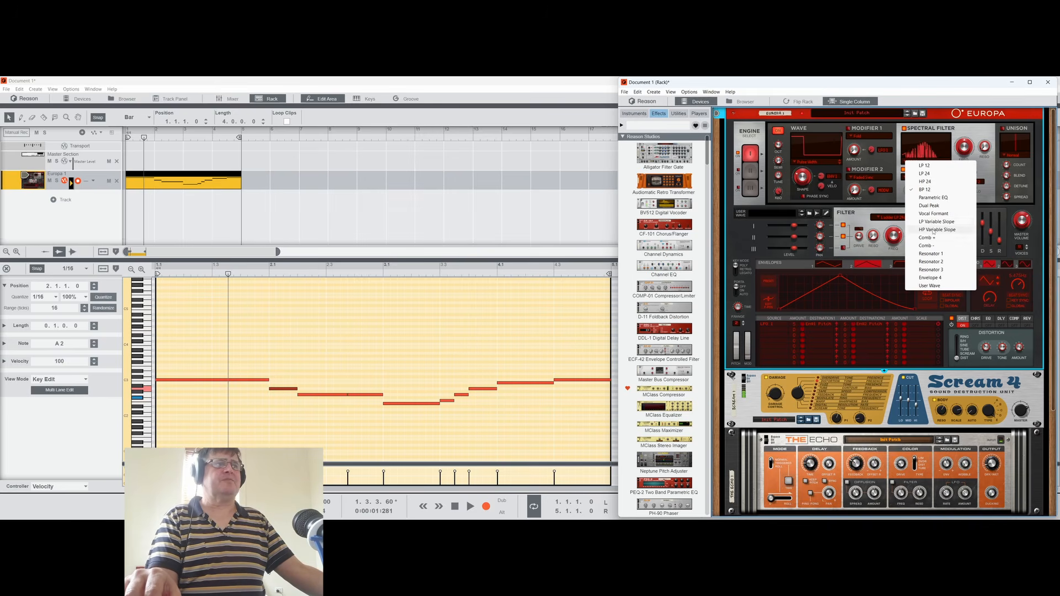
pyautogui.click(933, 231)
pyautogui.moveTo(965, 149)
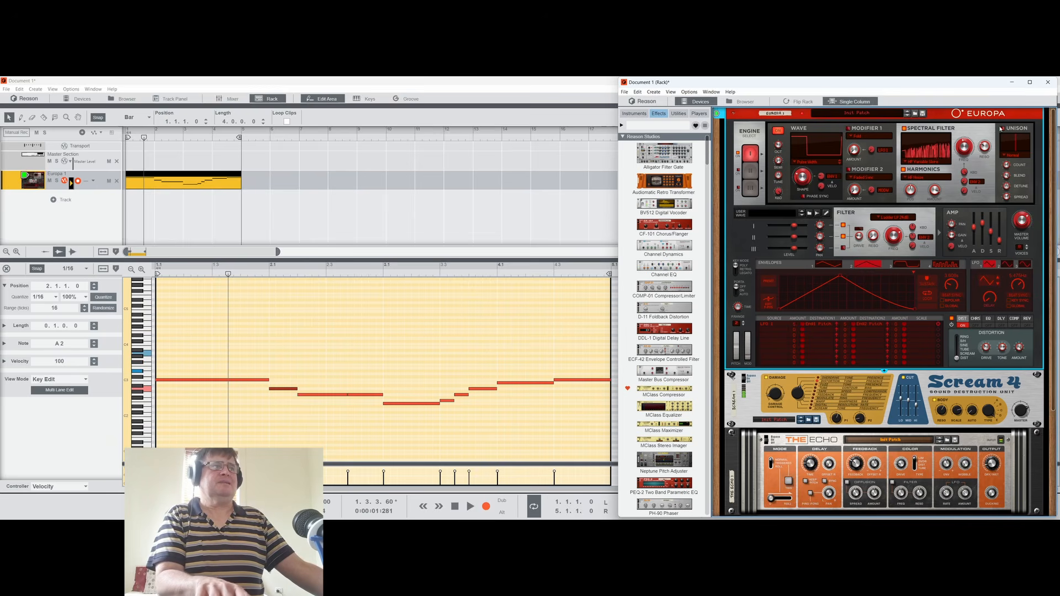
# Step: Turn on Europa's chorus modulation effect and place distortion after it in the effects chain
pyautogui.click(962, 324)
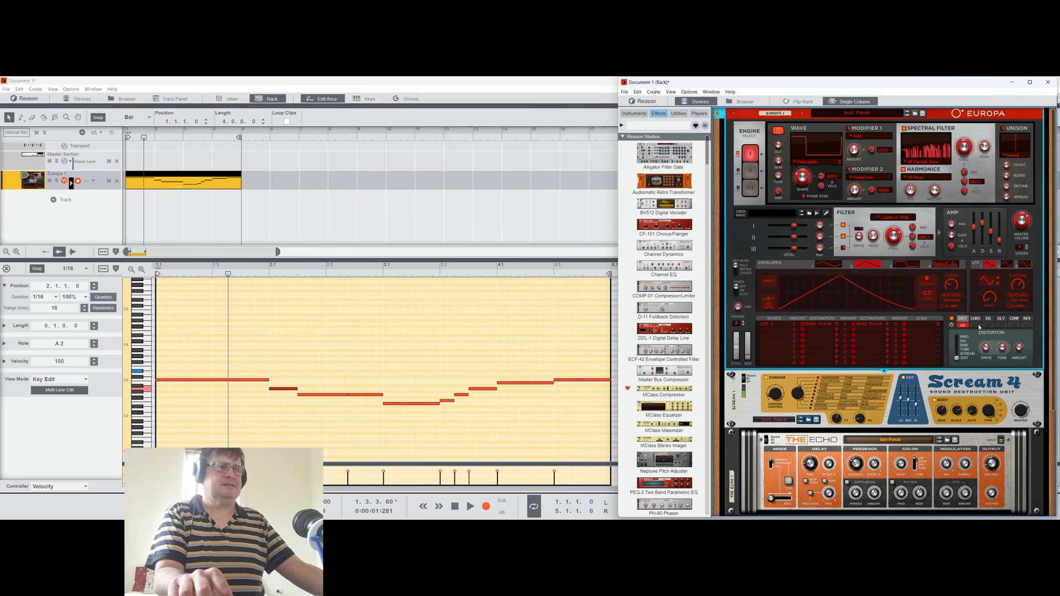
pyautogui.click(976, 326)
pyautogui.click(976, 320)
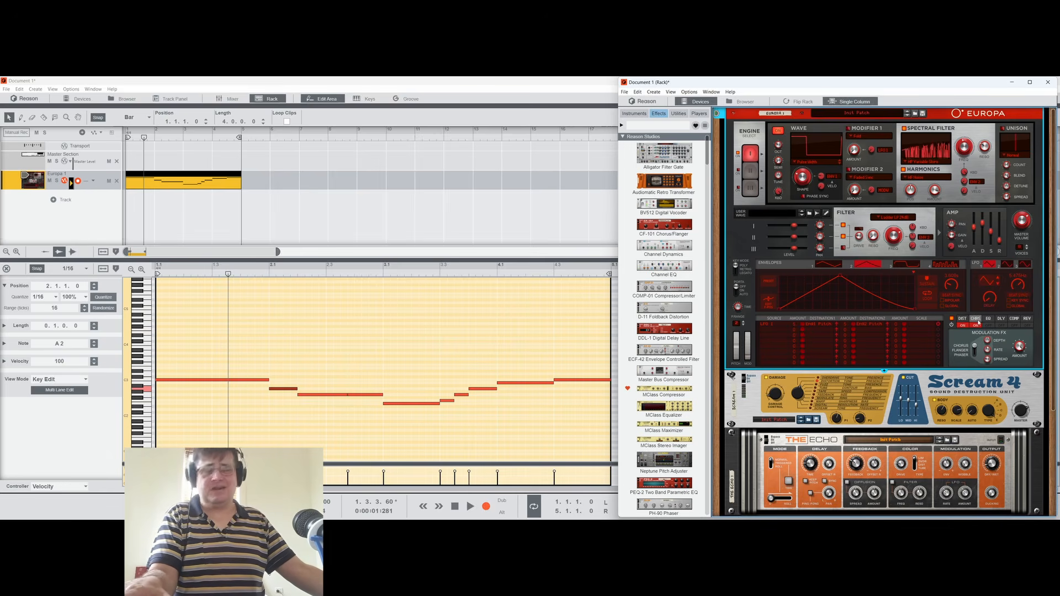
pyautogui.moveTo(962, 320); pyautogui.dragTo(976, 319)
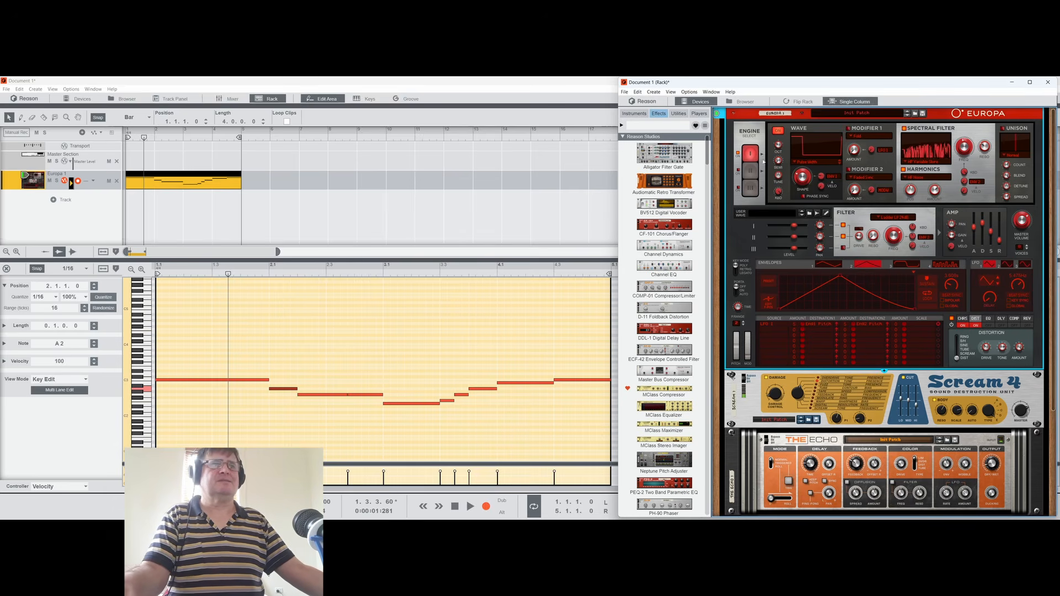
# Step: Select engine 2 in Europa and lower engine 1's level in the level section
pyautogui.click(750, 171)
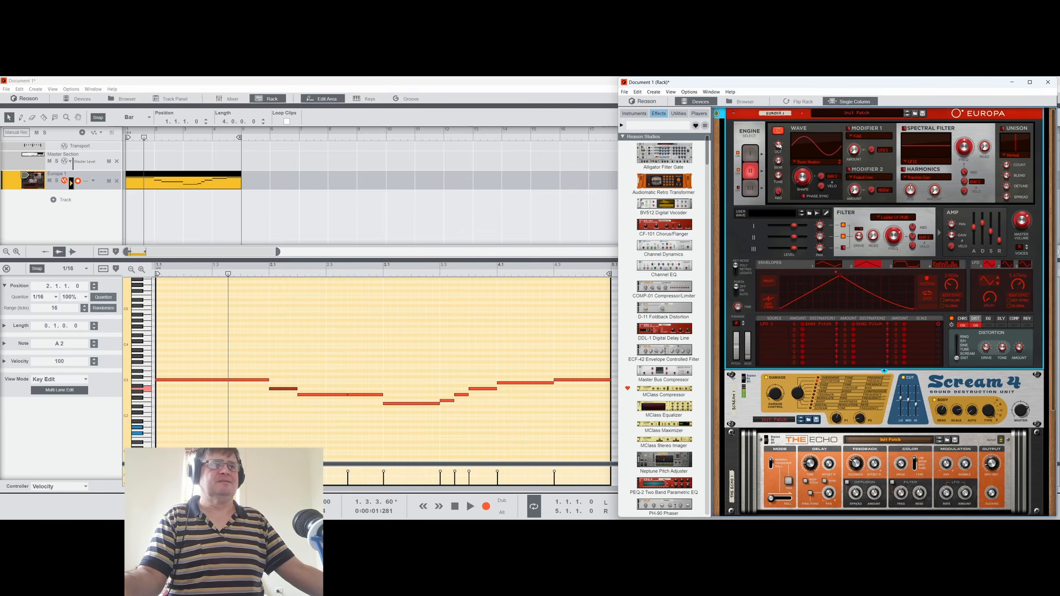
pyautogui.moveTo(794, 230); pyautogui.dragTo(771, 229)
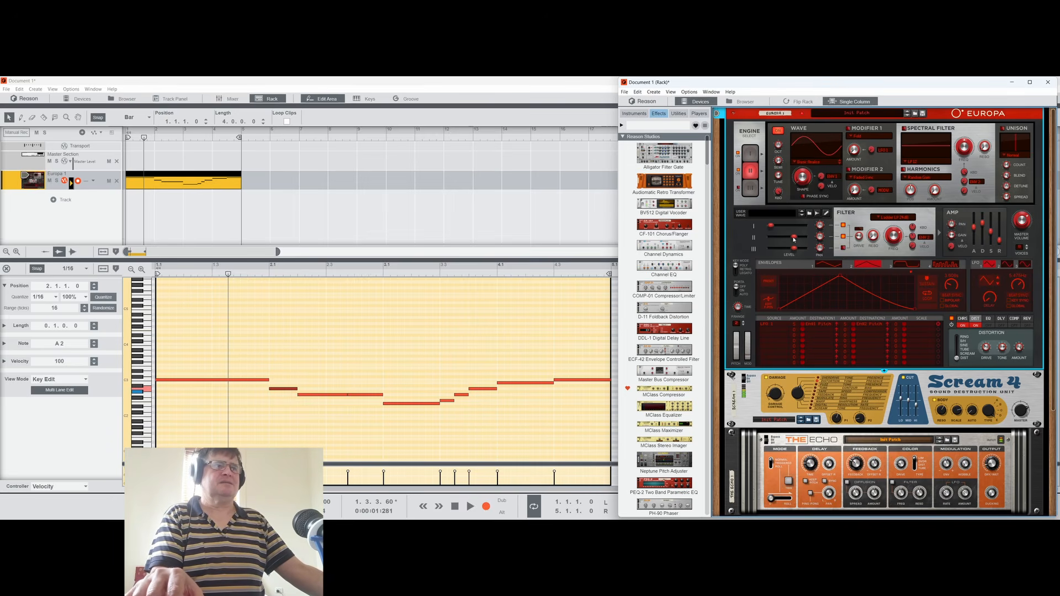
# Step: Change Scream 4's bypass switch and turn off the distortion in Europa's effects chain, leaving the chorus modulation effect on
pyautogui.click(746, 380)
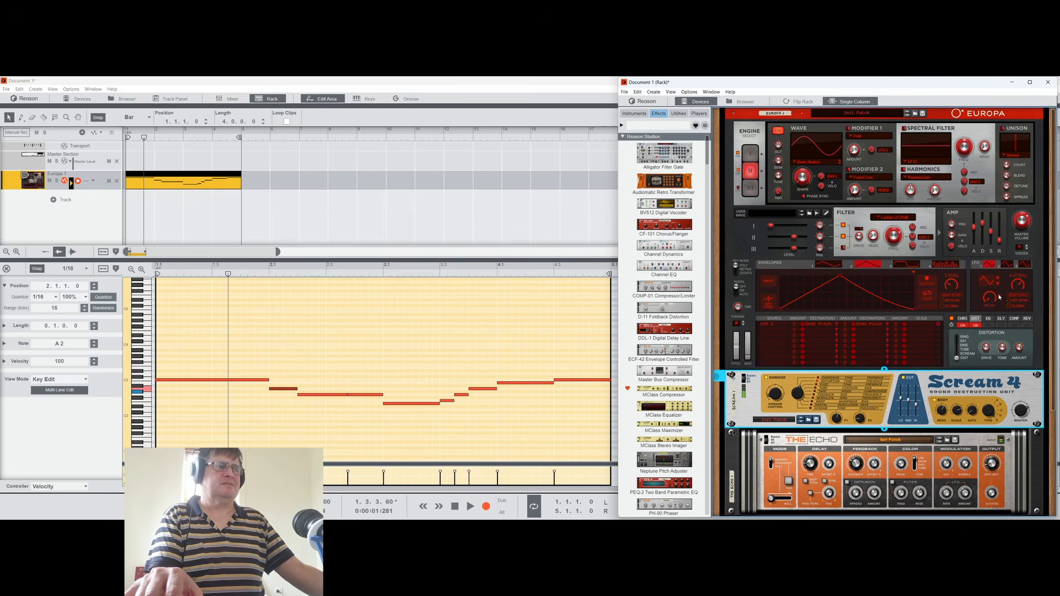
pyautogui.click(967, 326)
pyautogui.click(964, 326)
pyautogui.click(963, 319)
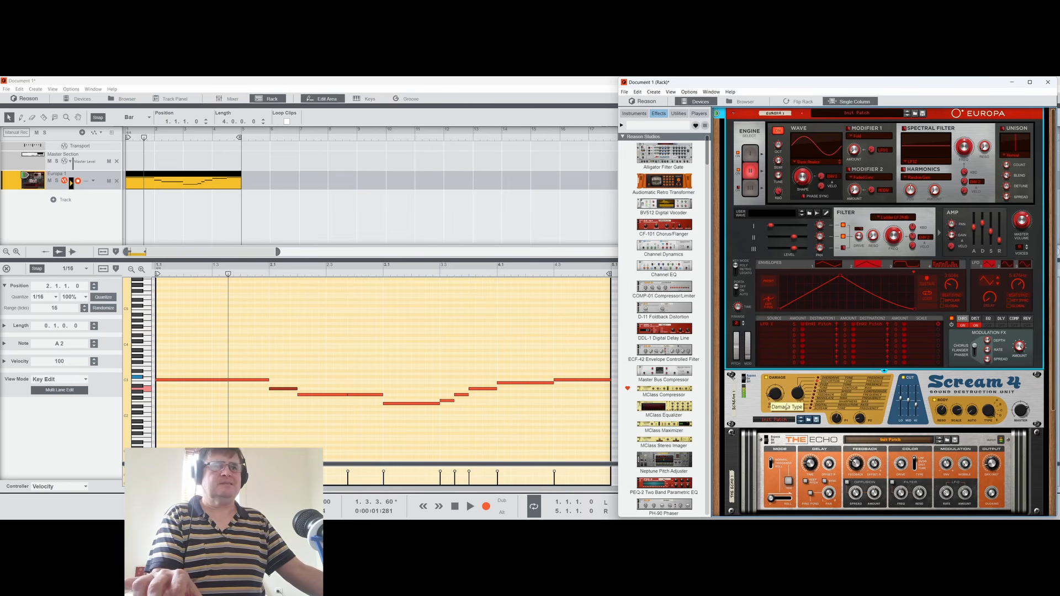
pyautogui.click(976, 326)
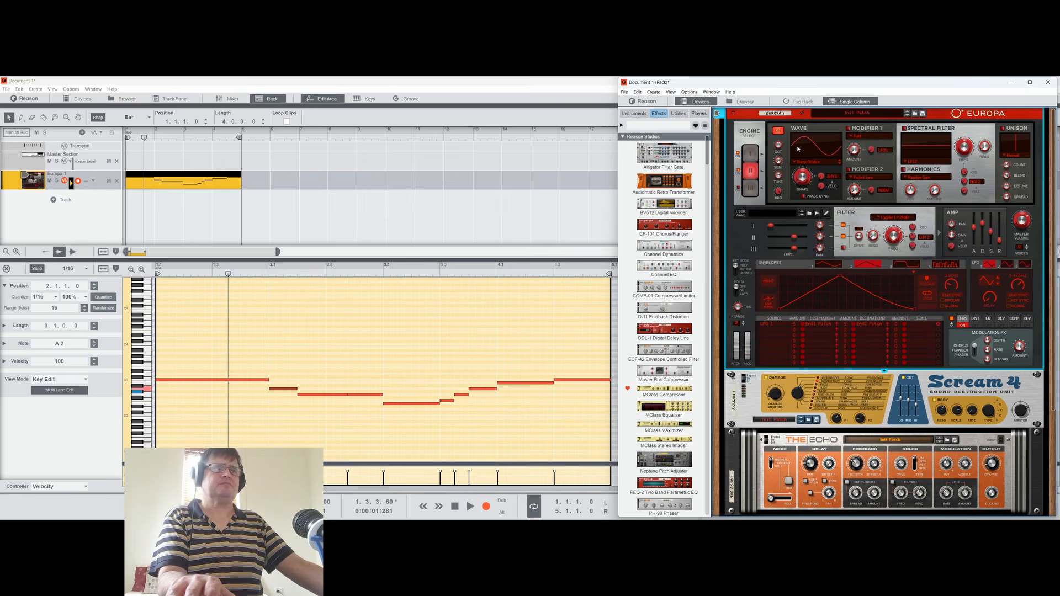
# Step: Raise engine 1's level slightly in Europa and return to engine 2
pyautogui.click(751, 155)
pyautogui.moveTo(771, 226); pyautogui.dragTo(782, 228)
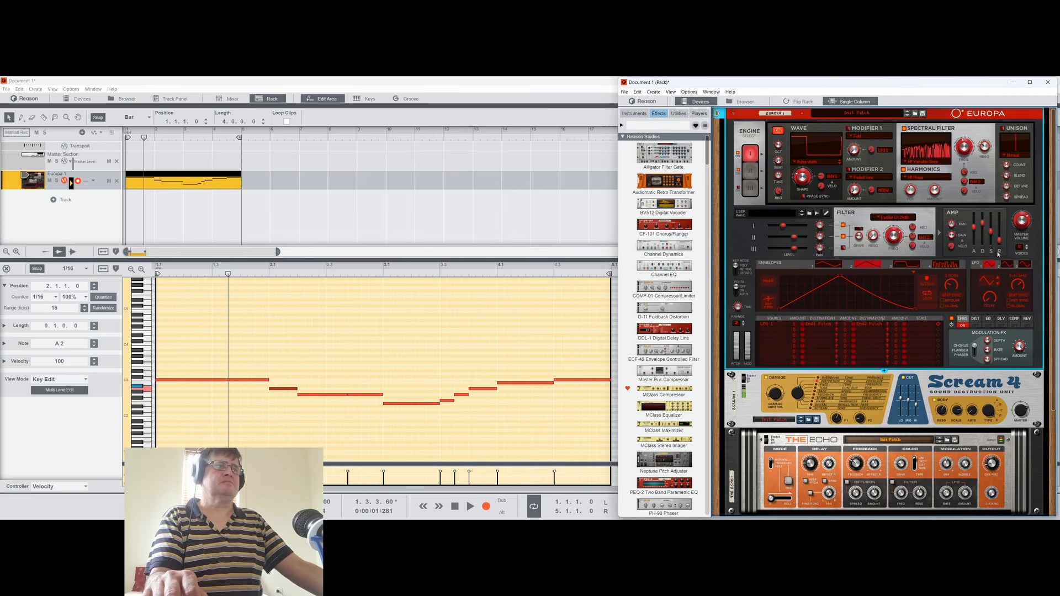
pyautogui.click(749, 170)
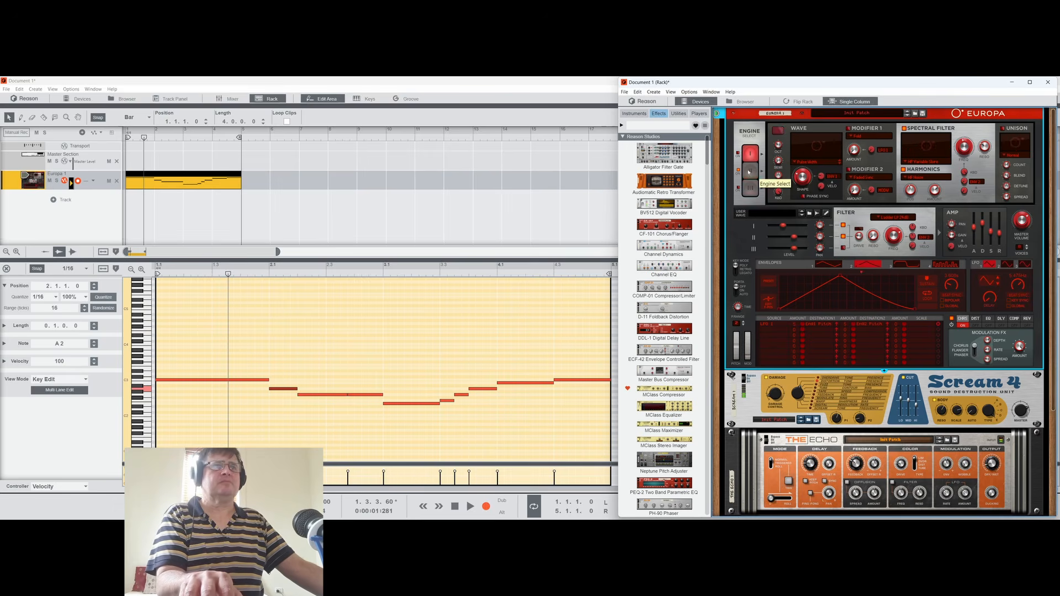
pyautogui.click(816, 162)
pyautogui.click(768, 386)
pyautogui.click(769, 386)
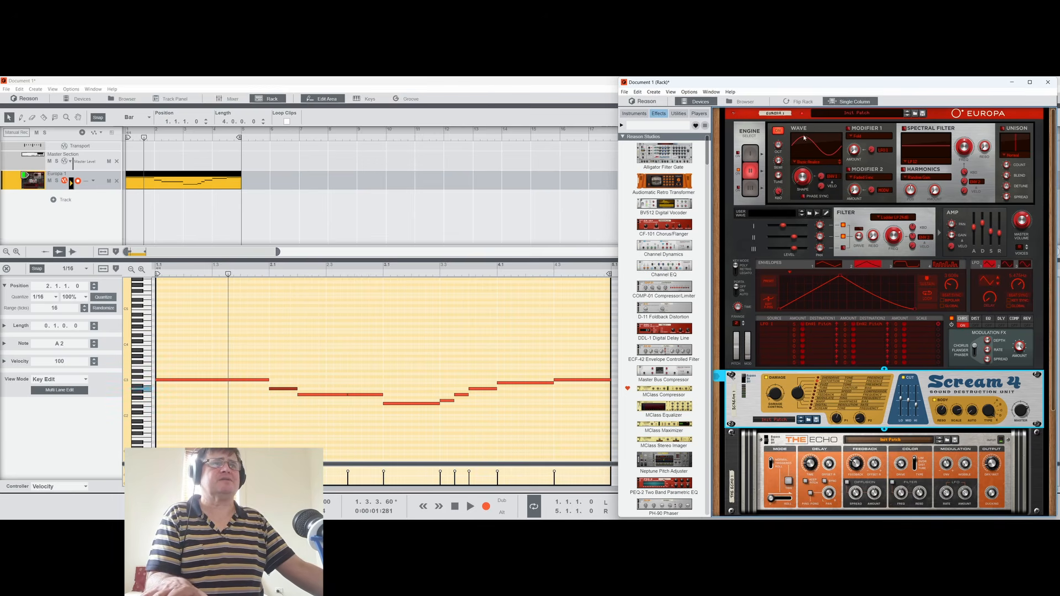
# Step: Turn on modifier 1 for Europa's engine 2 and set its type to Hard Sync
pyautogui.click(848, 129)
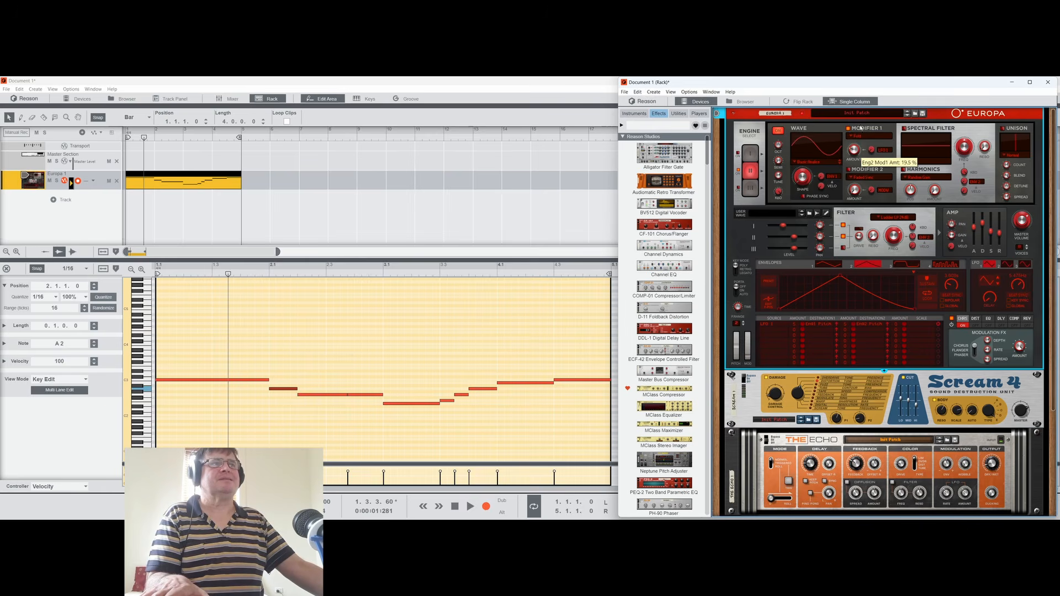
pyautogui.click(862, 136)
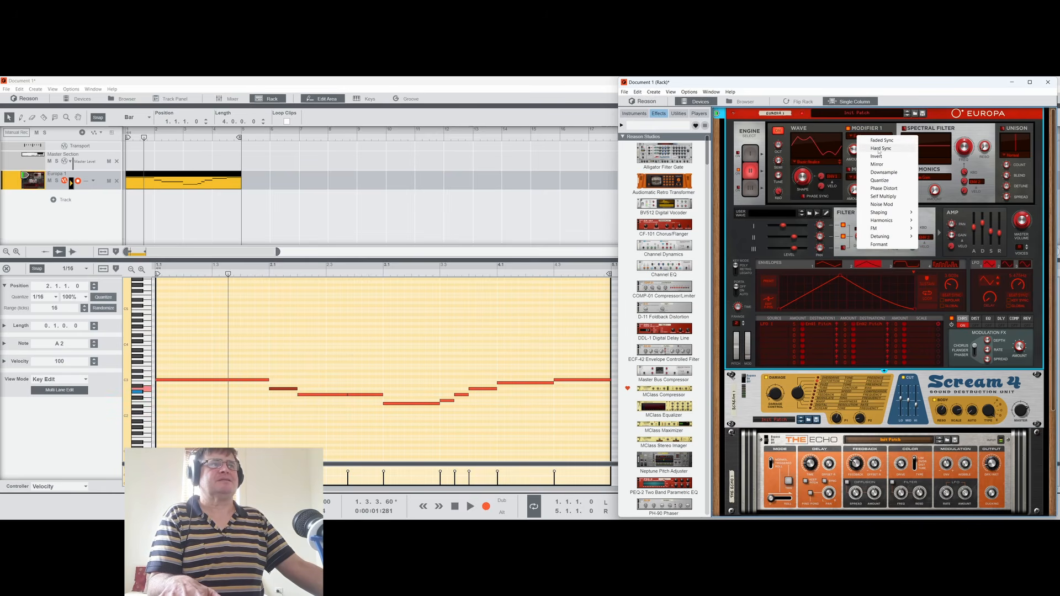
pyautogui.click(880, 148)
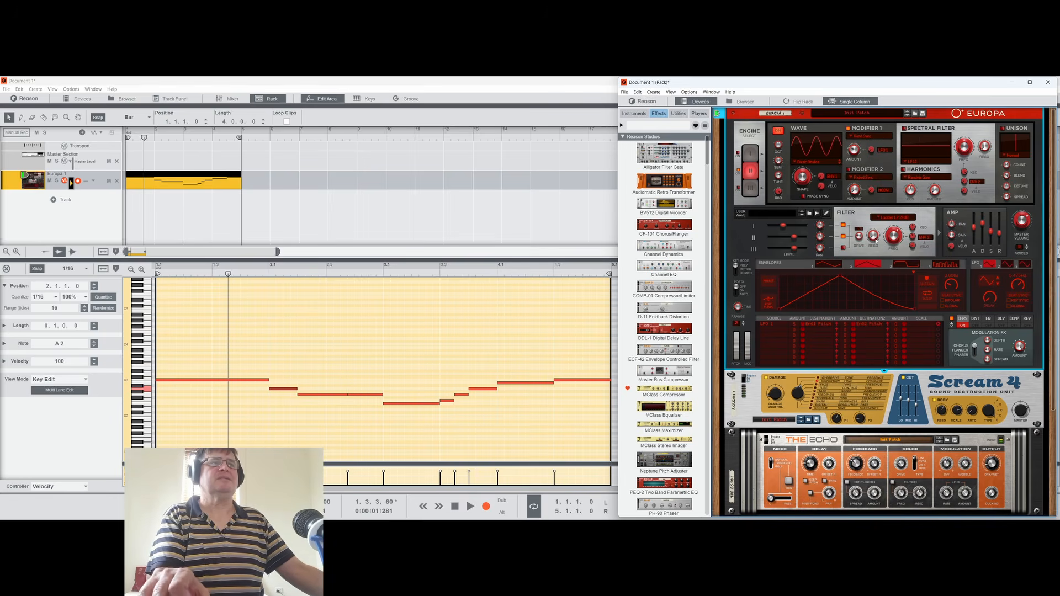
# Step: Try the MFB LP 24dB filter type and other types in Europa, and set the filter frequency to about 2.94 kHz
pyautogui.click(907, 220)
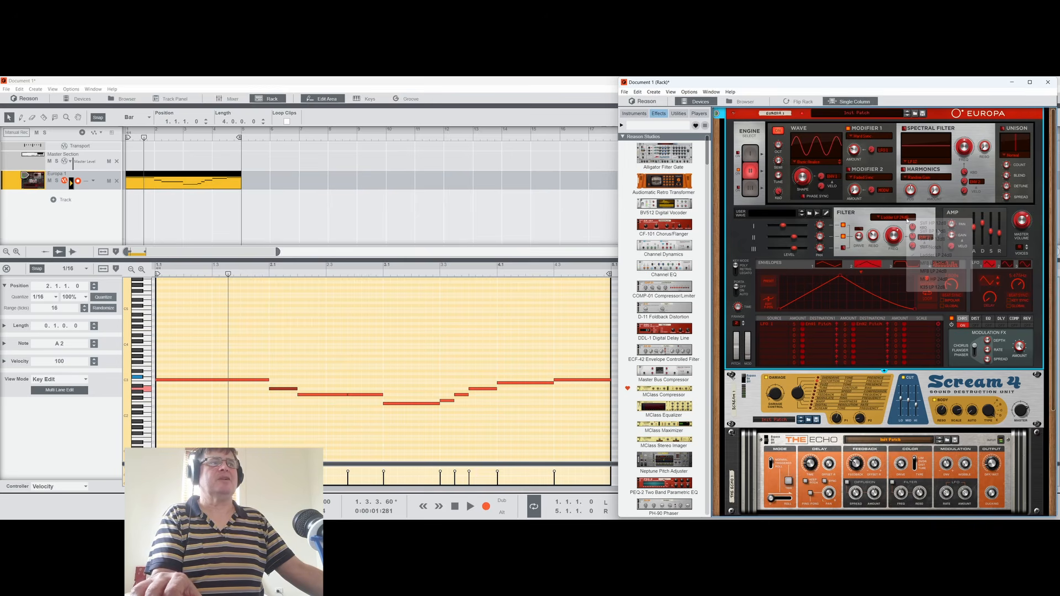
pyautogui.click(942, 272)
pyautogui.click(902, 221)
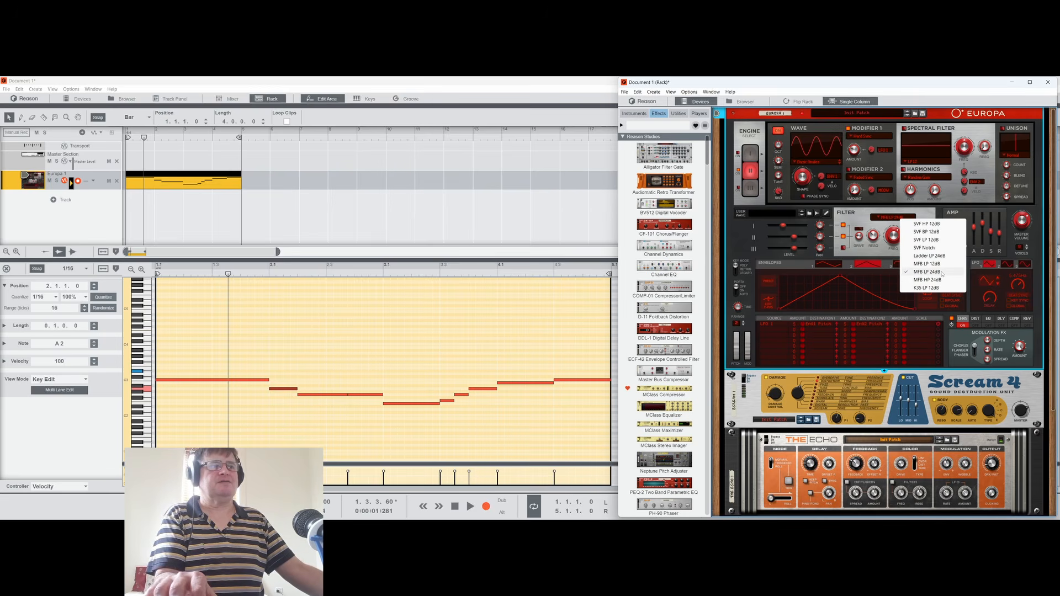
pyautogui.click(881, 232)
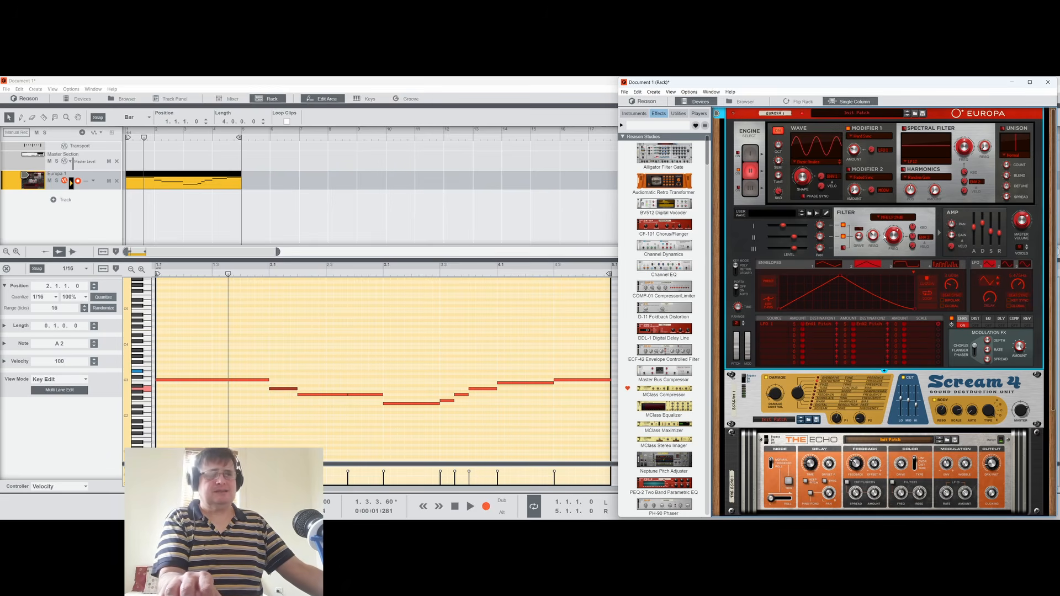
pyautogui.moveTo(863, 230)
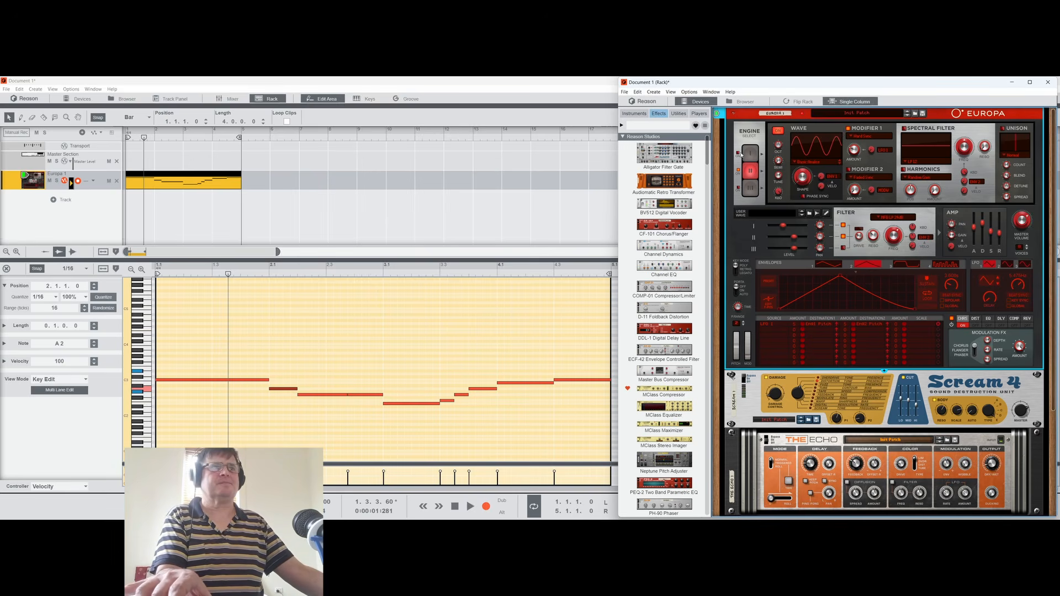
pyautogui.click(889, 219)
pyautogui.click(899, 236)
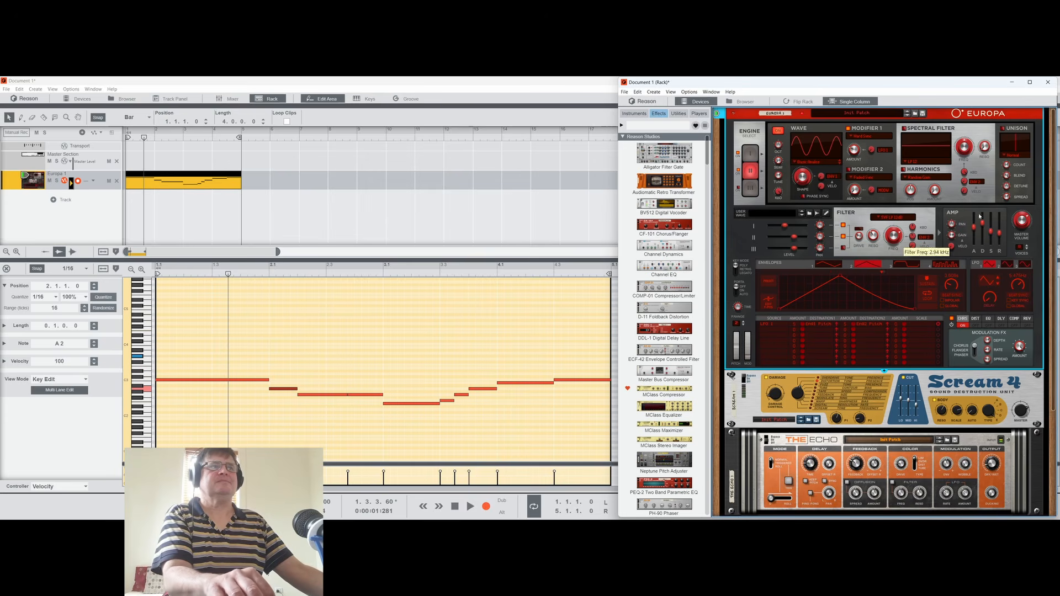
# Step: Adjust engine 1's harmonics position together with Europa's filter frequency and LFO rate
pyautogui.click(751, 153)
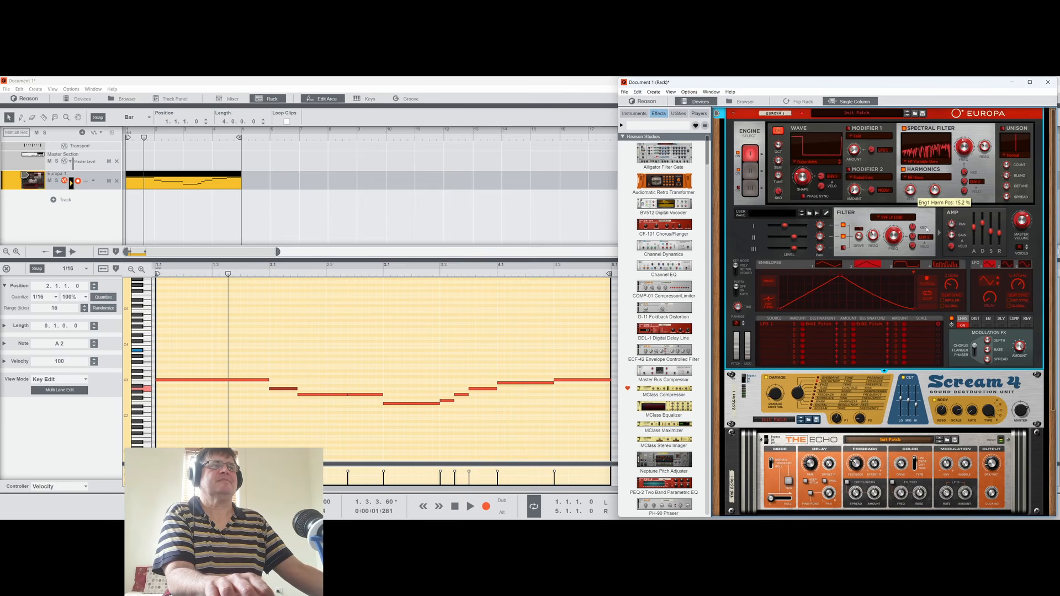
pyautogui.moveTo(926, 194); pyautogui.dragTo(916, 167)
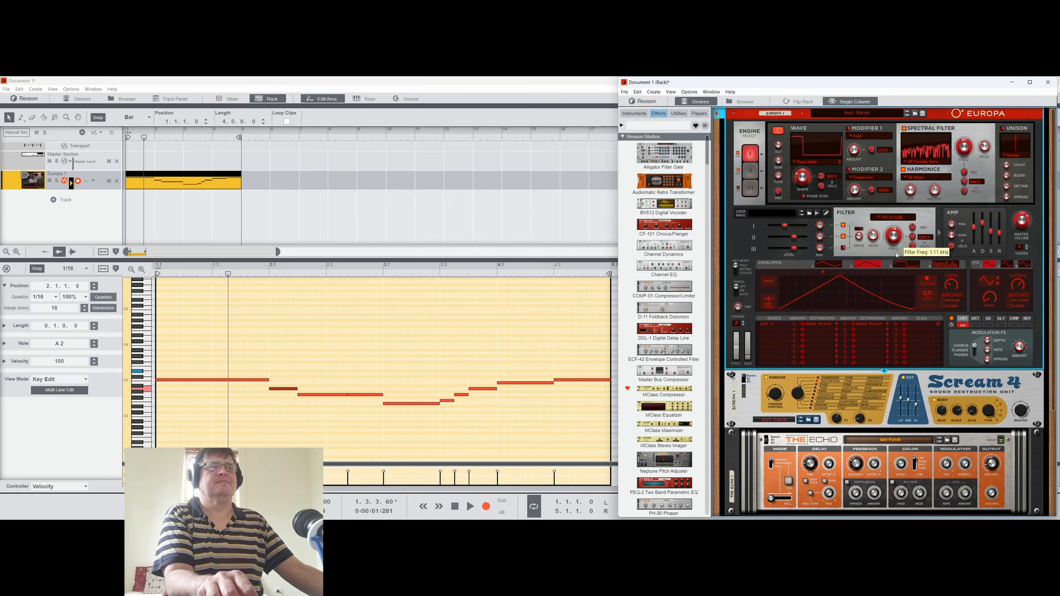
pyautogui.moveTo(905, 274); pyautogui.dragTo(896, 245)
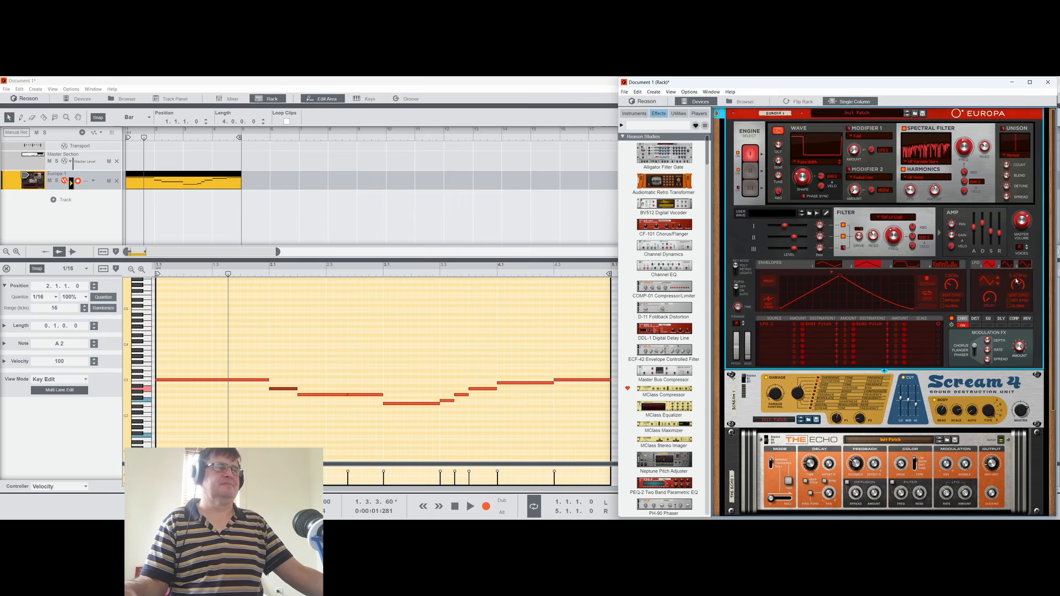
pyautogui.moveTo(1021, 282); pyautogui.dragTo(1020, 285)
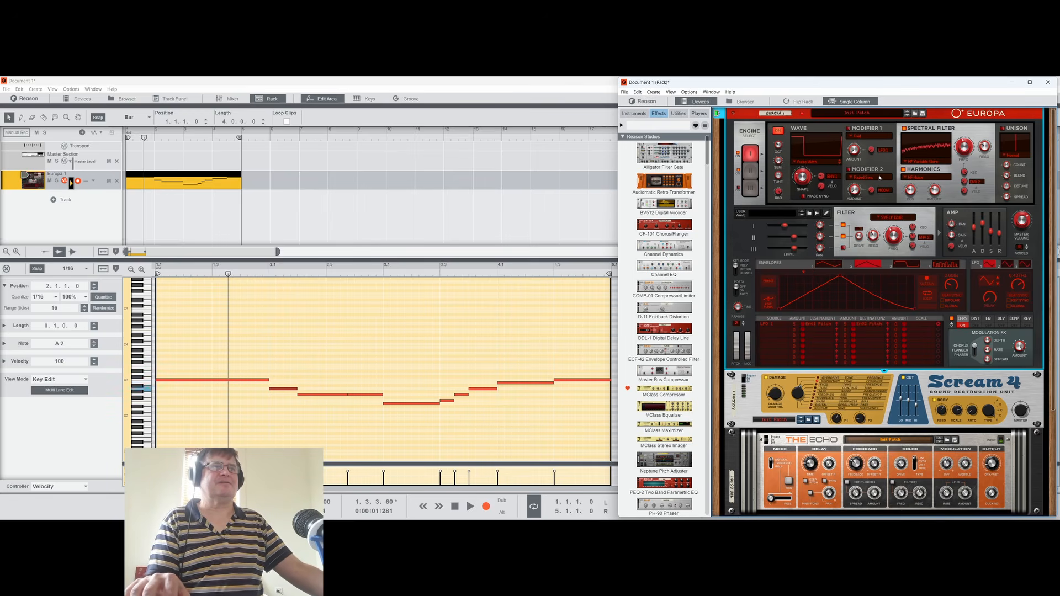
# Step: Set engine 1's waveform to Synced Sine and adjust its harmonics, with the position at about 28.1%
pyautogui.click(804, 163)
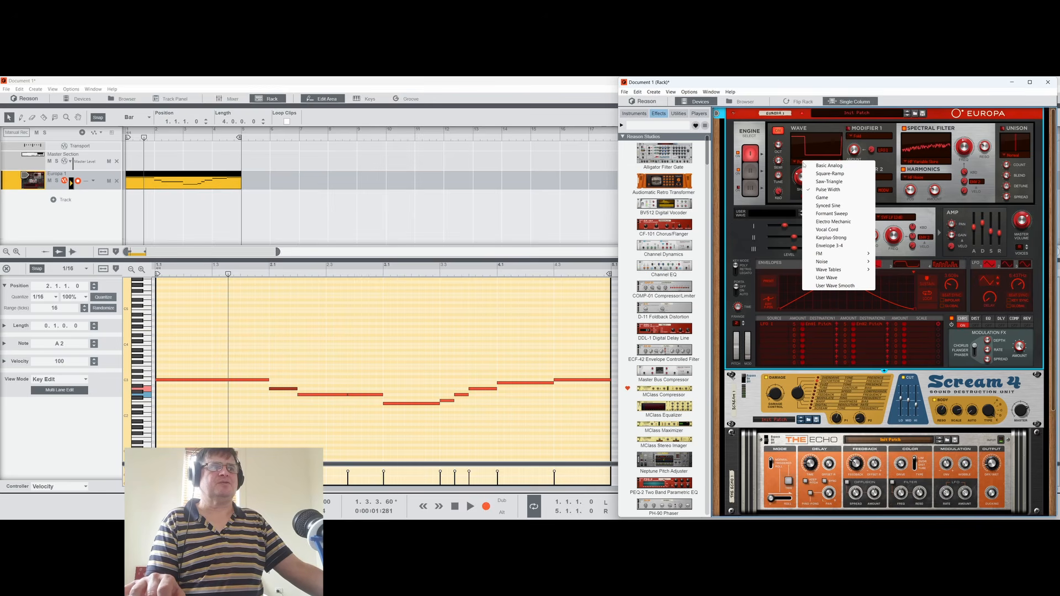
pyautogui.click(823, 205)
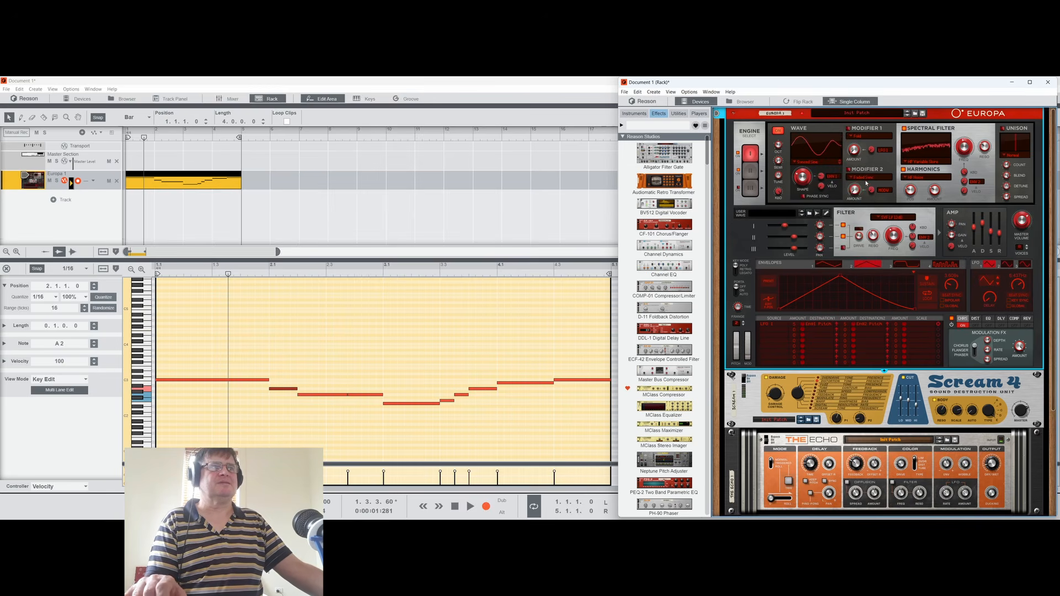
pyautogui.moveTo(936, 191); pyautogui.dragTo(941, 151)
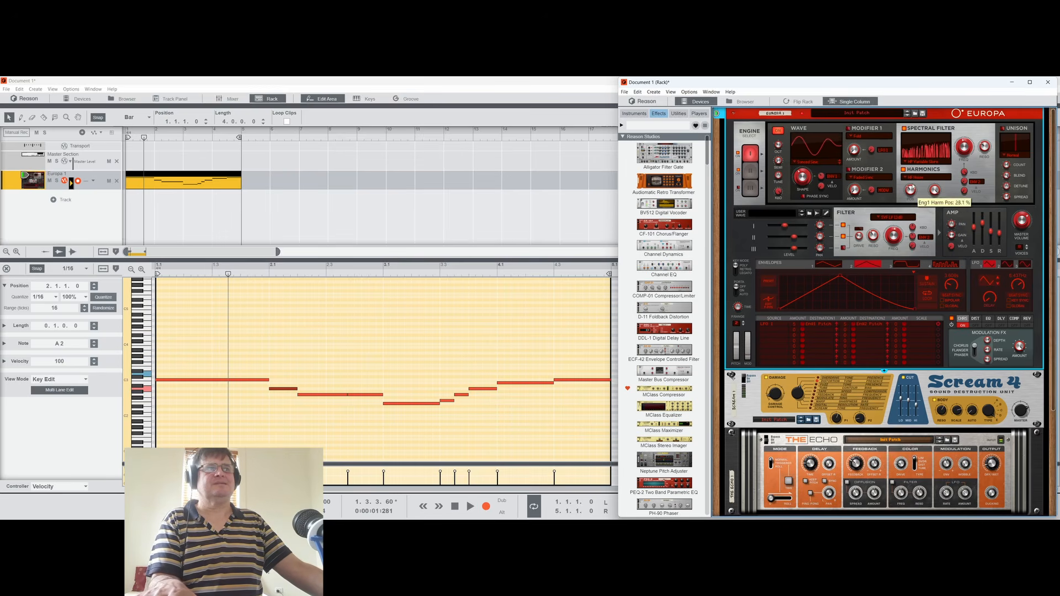
pyautogui.moveTo(913, 186); pyautogui.dragTo(913, 188)
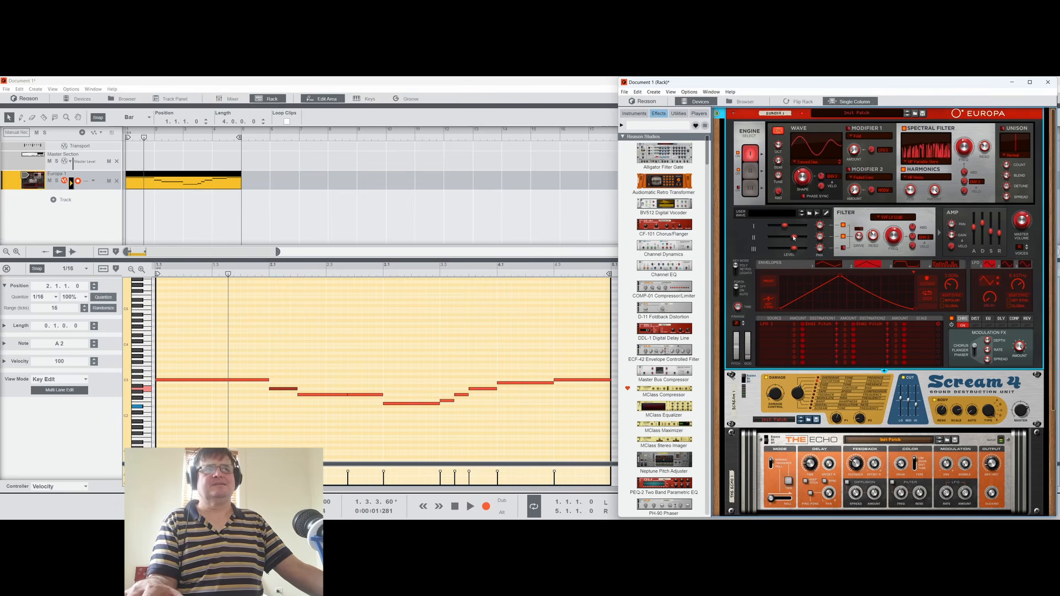
pyautogui.moveTo(796, 239)
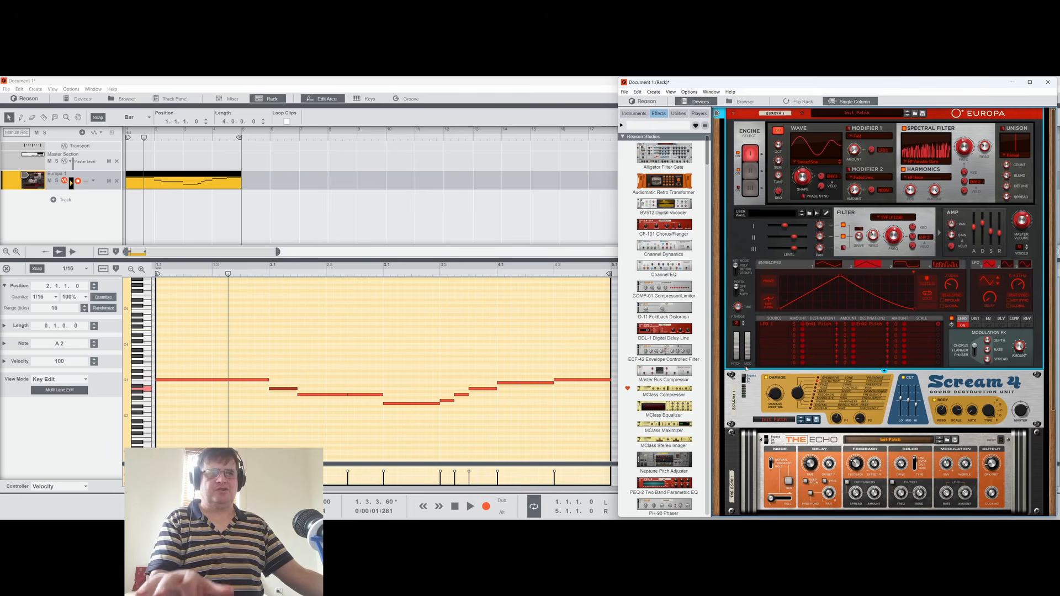
# Step: Change The Echo's bypass switch and try Europa's sound with the modulation effect turned off
pyautogui.click(767, 444)
pyautogui.scroll(-2, 871, 299)
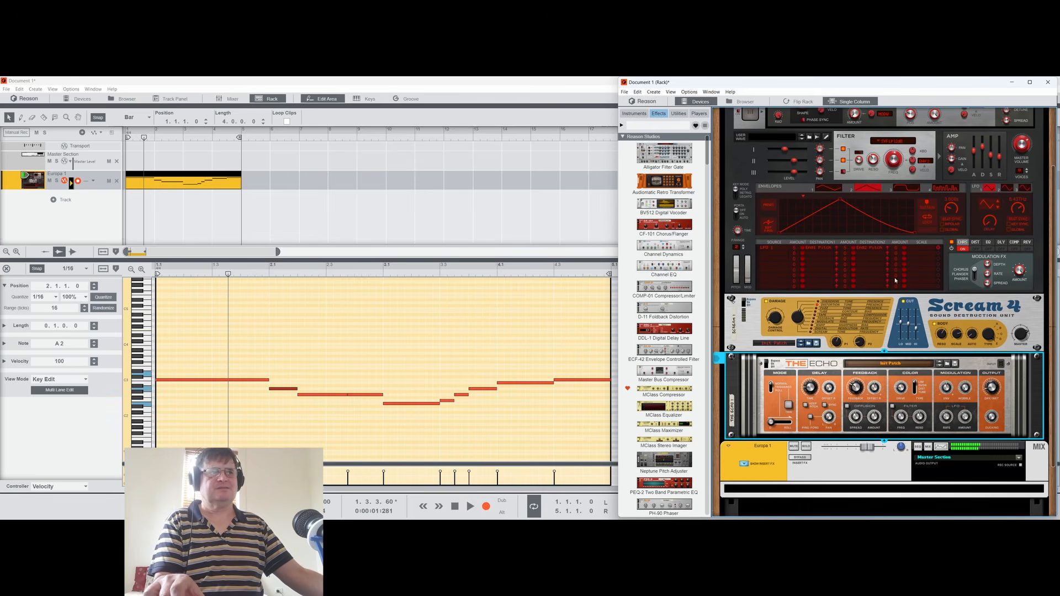
pyautogui.click(965, 250)
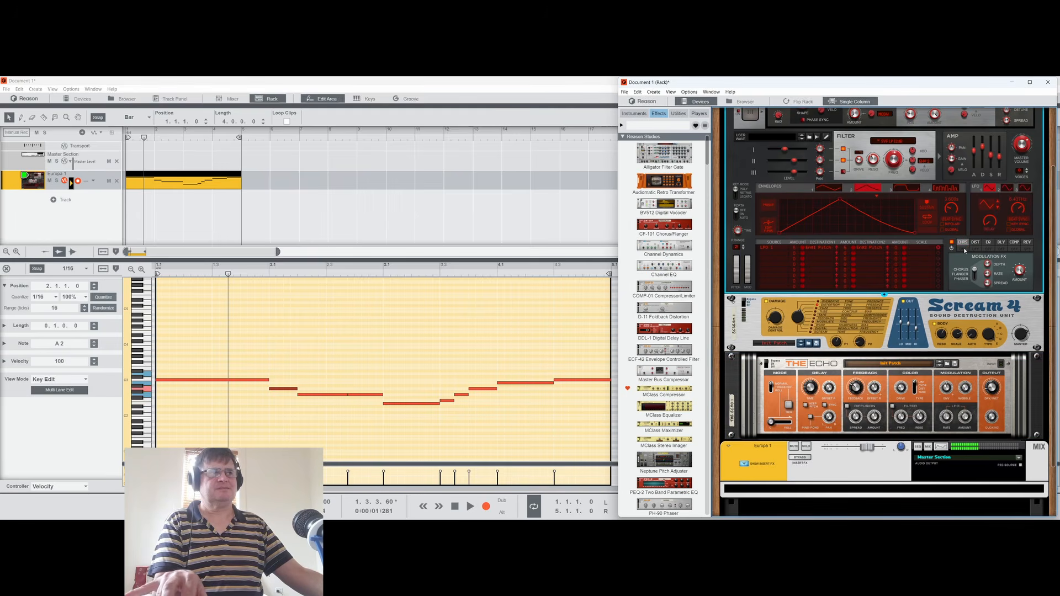
pyautogui.scroll(2, 966, 252)
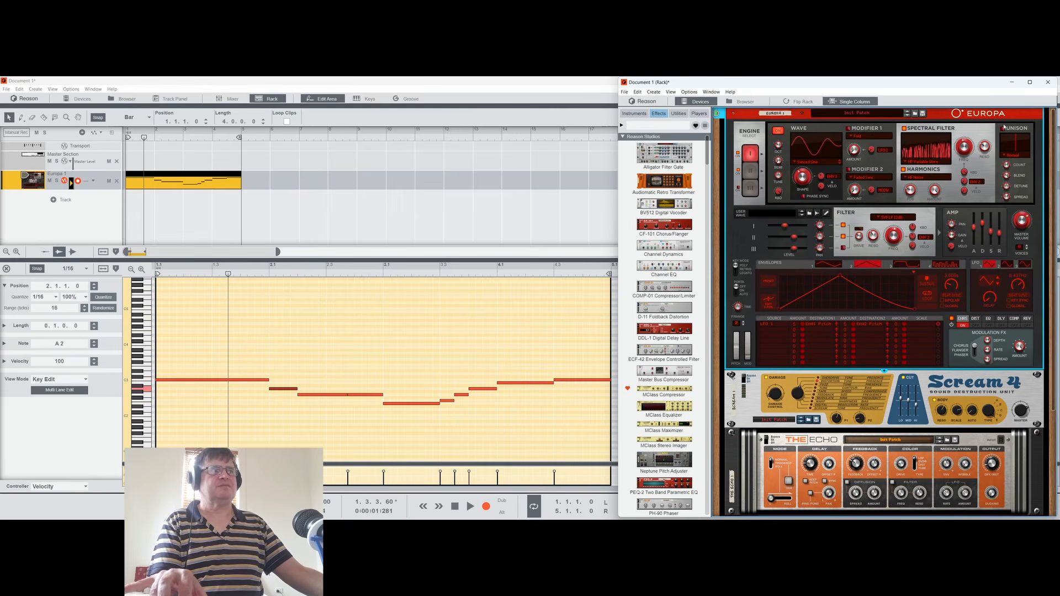
# Step: Turn on unison for engine 2, try the Flanger and set the modulation effect type to Phaser
pyautogui.click(750, 172)
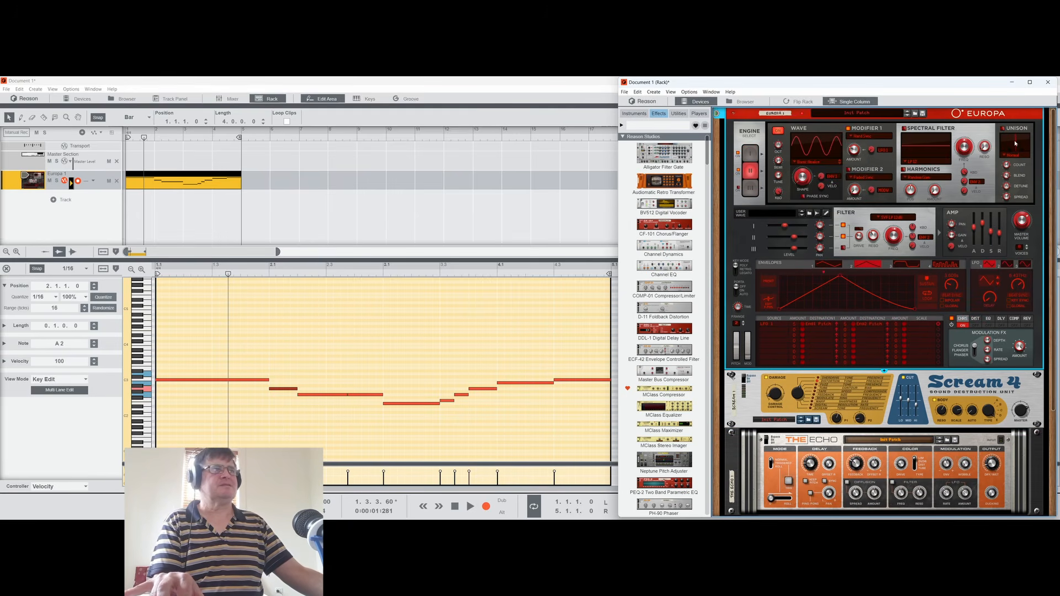
pyautogui.click(1003, 129)
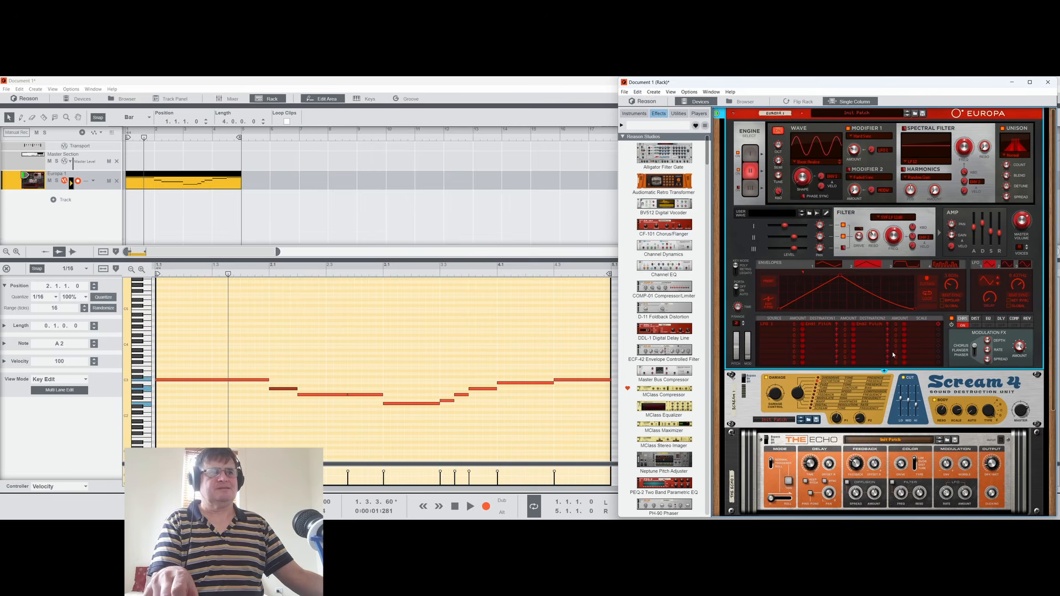
pyautogui.click(975, 356)
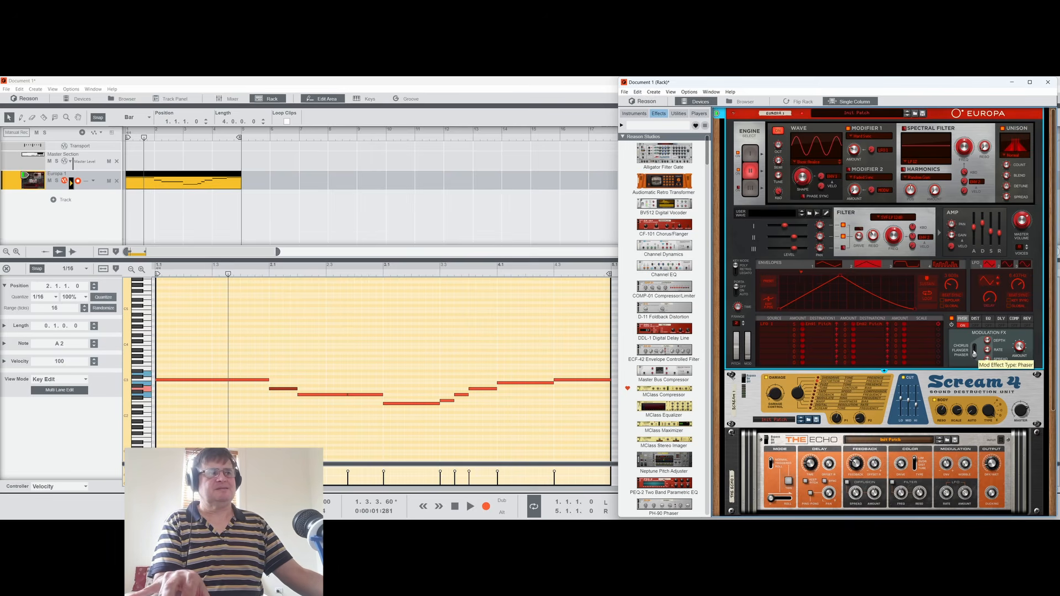
pyautogui.click(975, 352)
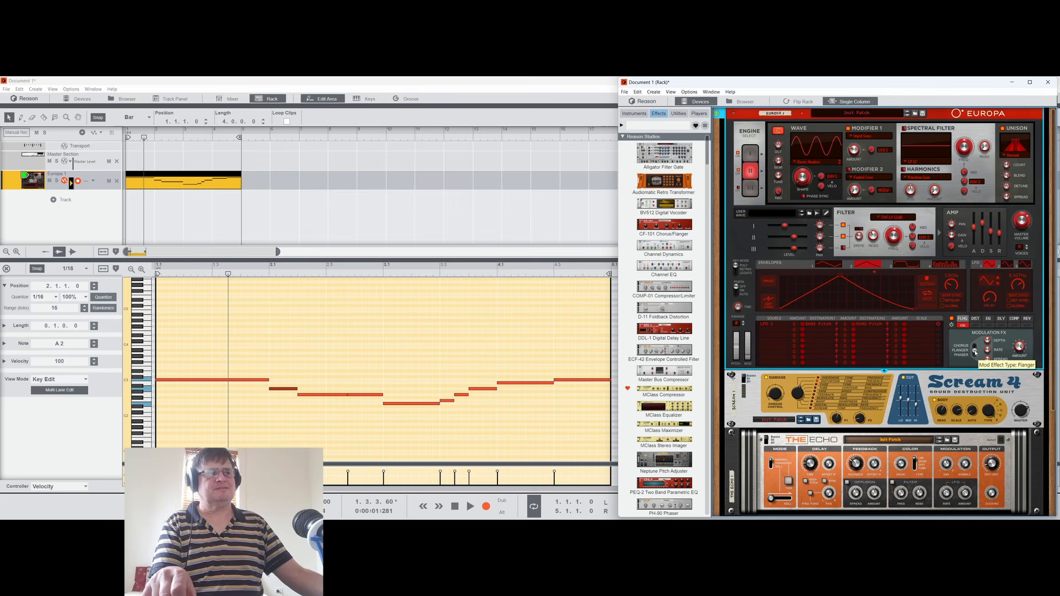
pyautogui.click(976, 354)
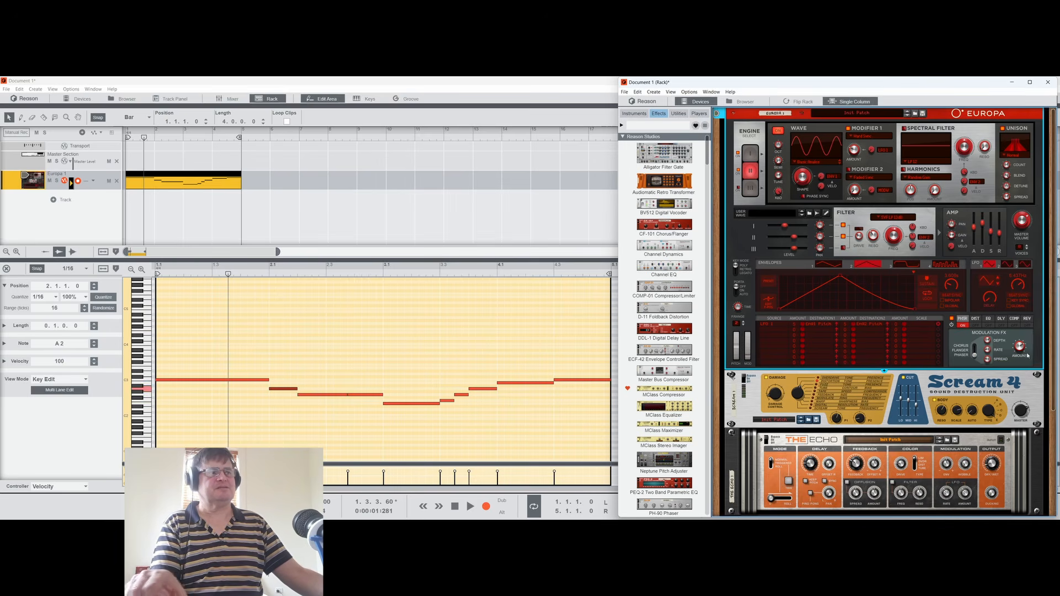
# Step: Switch the bypass state of Scream 4 and The Echo to audition them with the Europa sound
pyautogui.click(747, 380)
pyautogui.click(745, 379)
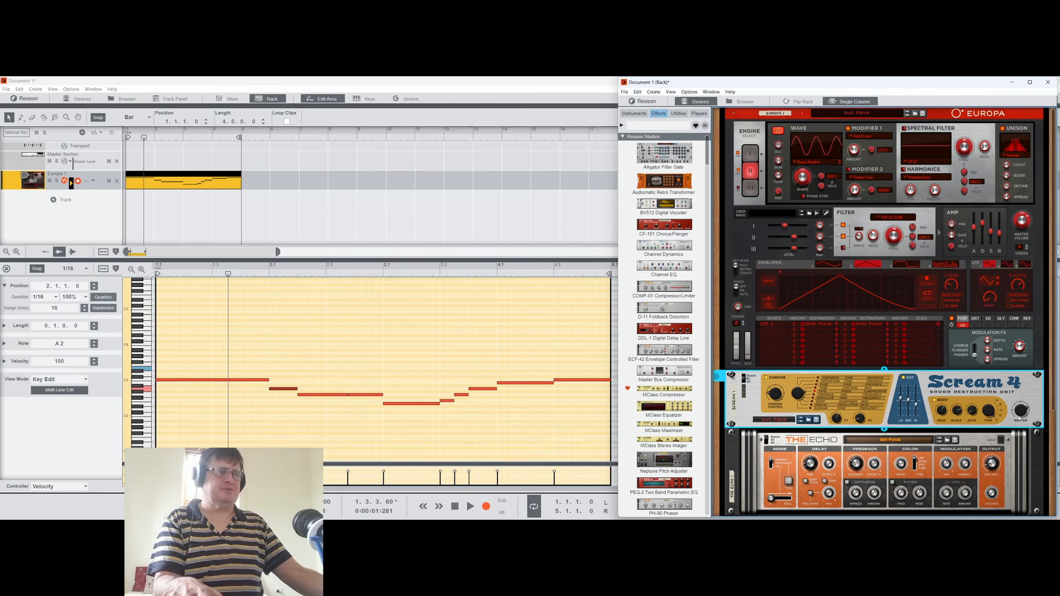
pyautogui.click(769, 444)
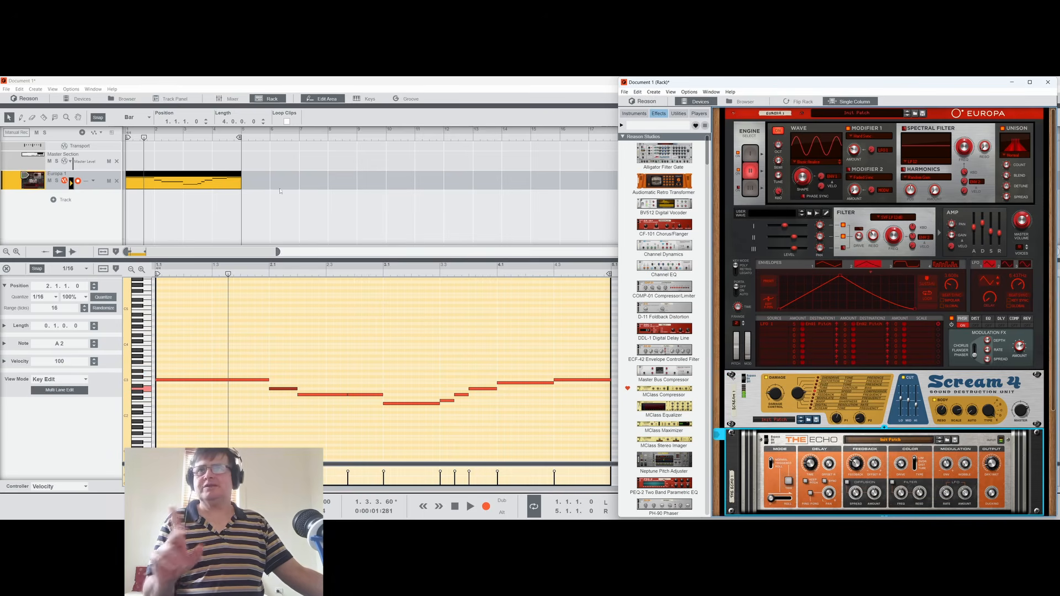
# Step: Select the Master Section track and reset the clip indicator on the rack's big meter
pyautogui.click(37, 160)
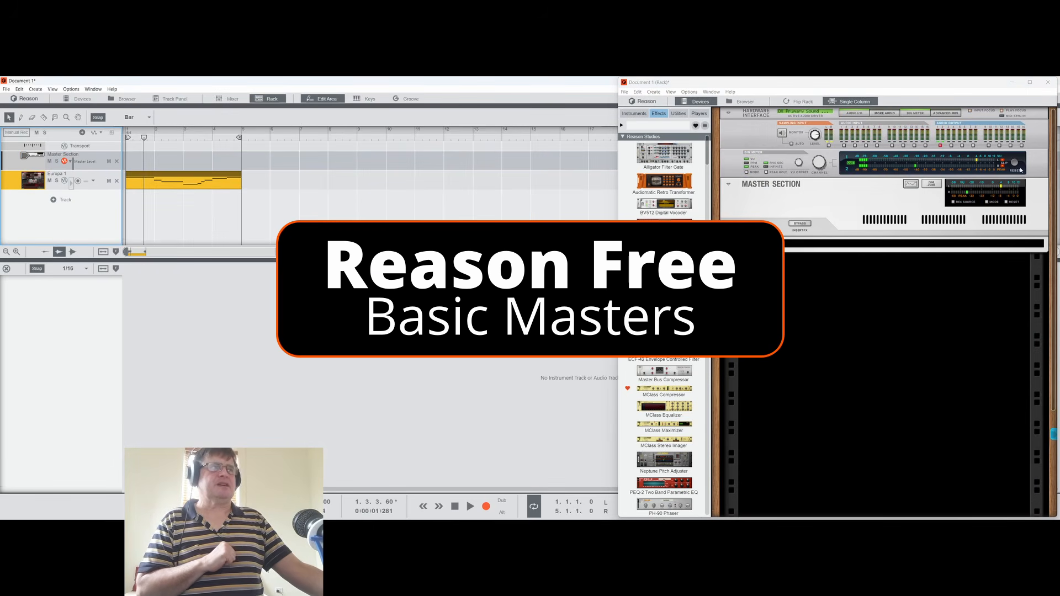
pyautogui.click(1018, 166)
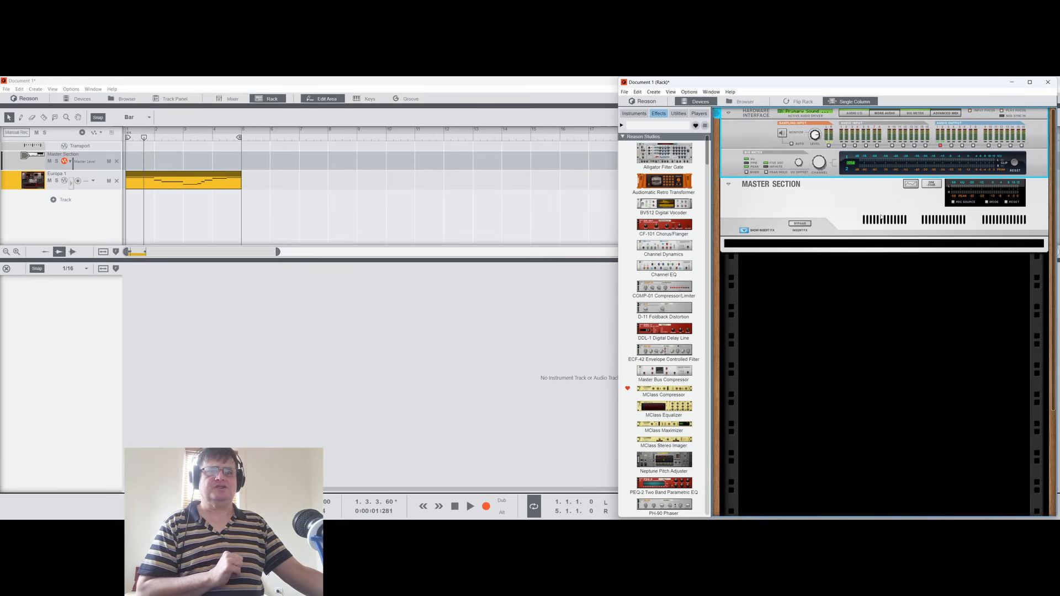
# Step: Search the effects for "mcl" and add the MClass Maximizer to the Master Section's insert slot
pyautogui.click(835, 246)
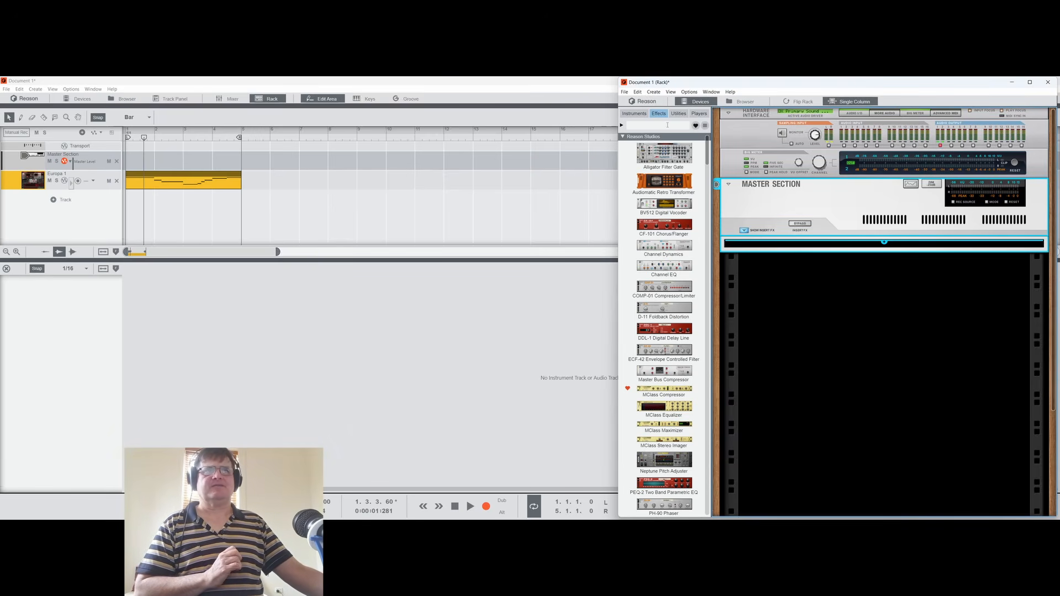
pyautogui.click(667, 126)
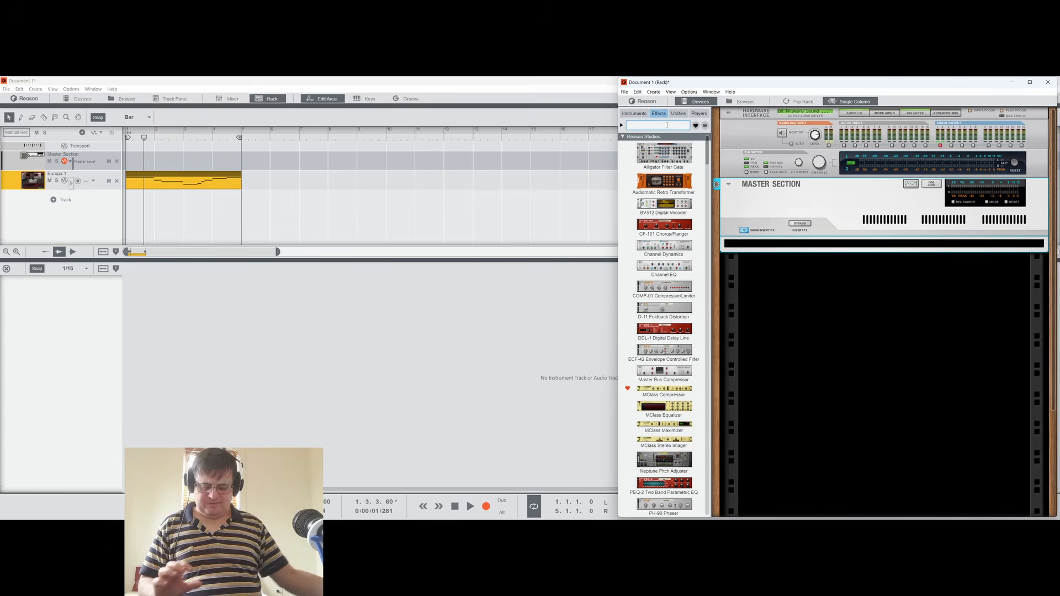
pyautogui.write('mcl')
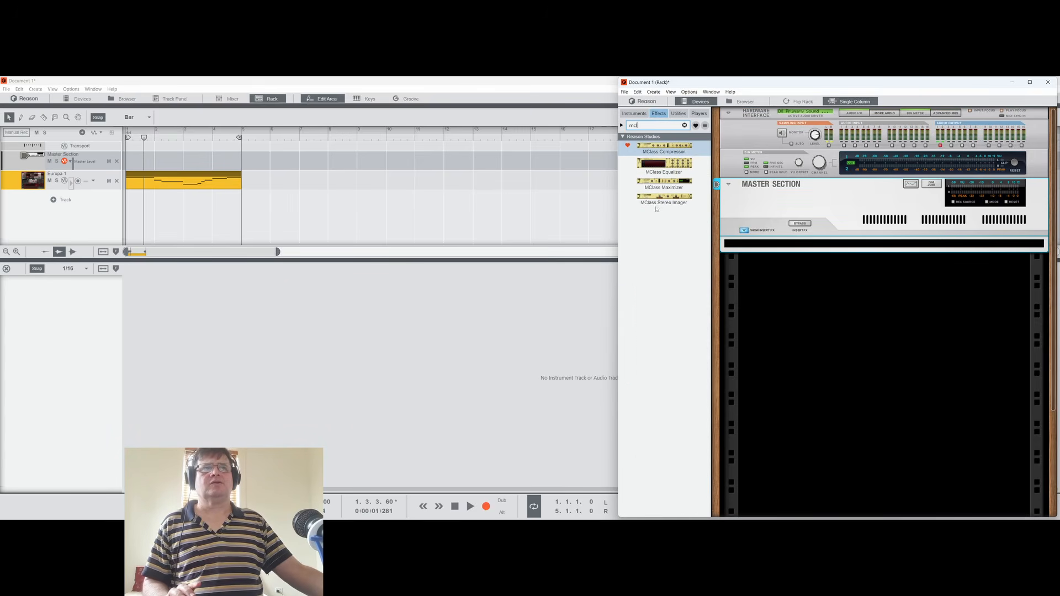
pyautogui.moveTo(664, 182); pyautogui.dragTo(845, 244)
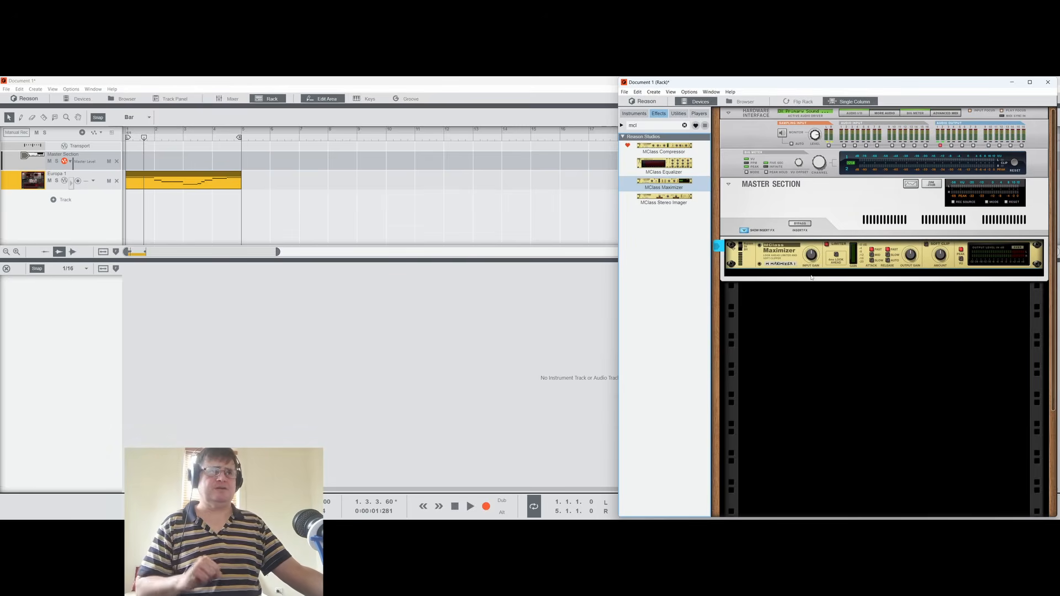
pyautogui.click(928, 245)
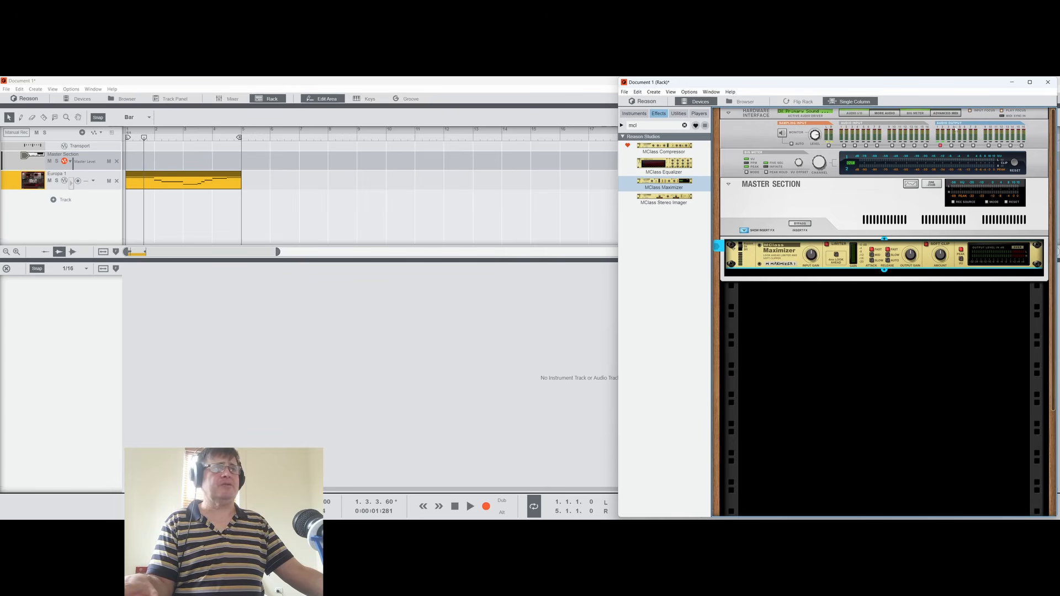
# Step: Play the sequence and switch the hardware interface's big meter through its VU + Peak and Peak modes
pyautogui.click(906, 115)
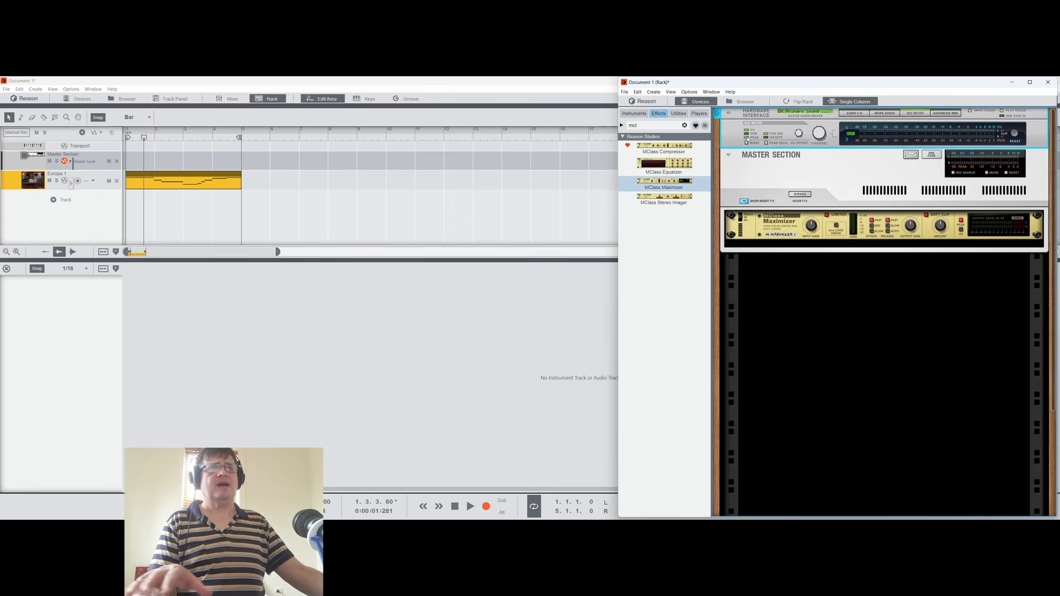
pyautogui.press('space')
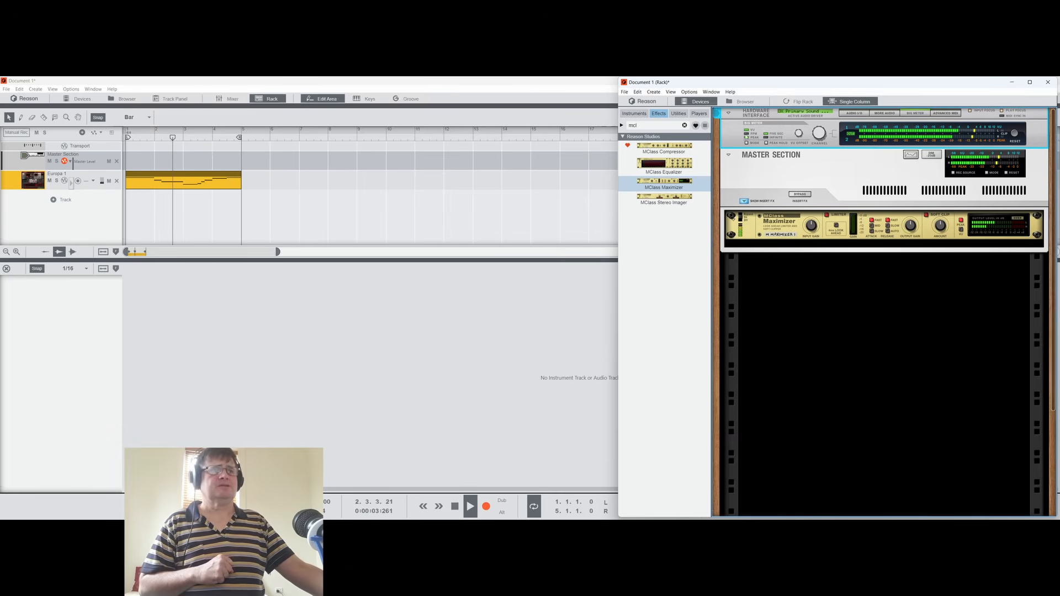
pyautogui.click(748, 143)
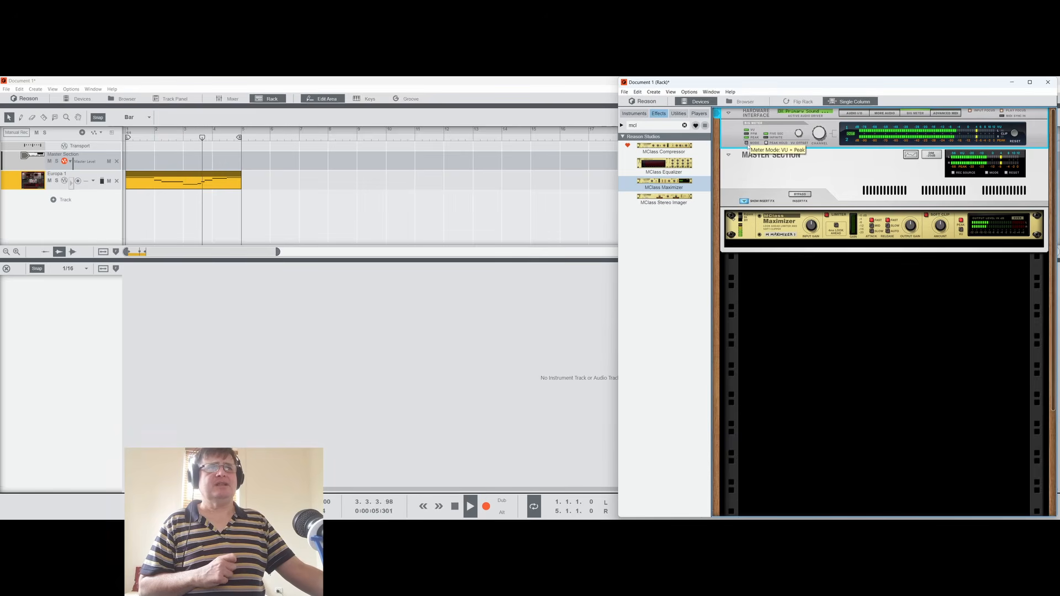
pyautogui.click(748, 143)
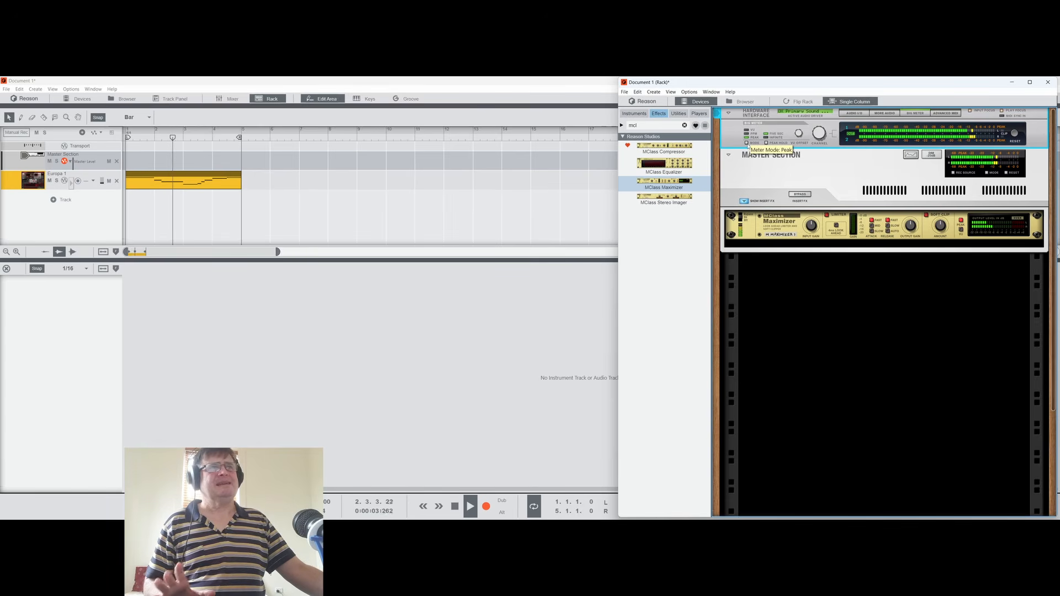
pyautogui.click(747, 143)
pyautogui.press('space')
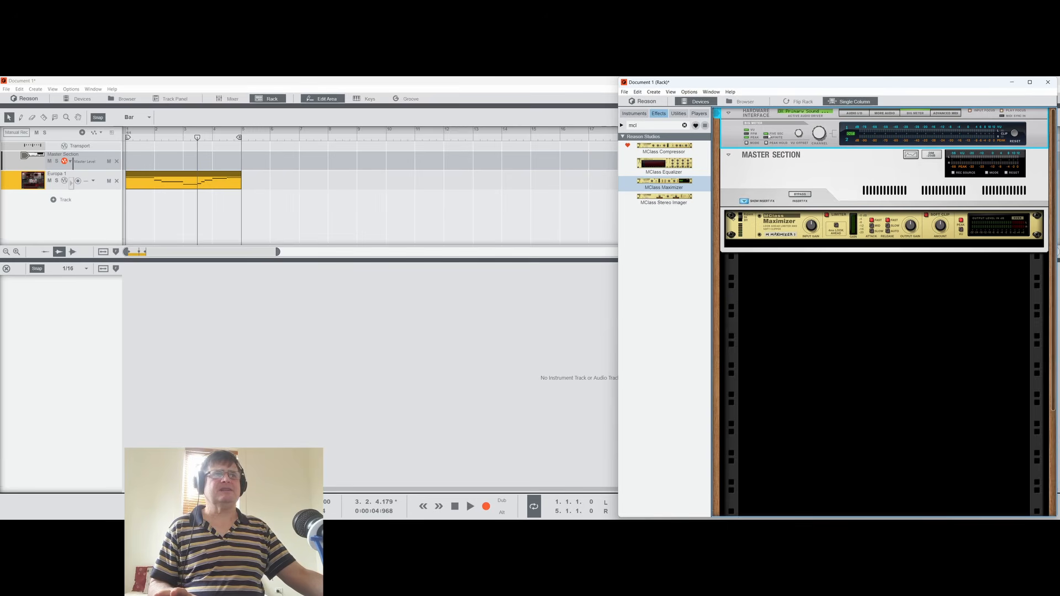
pyautogui.press('space')
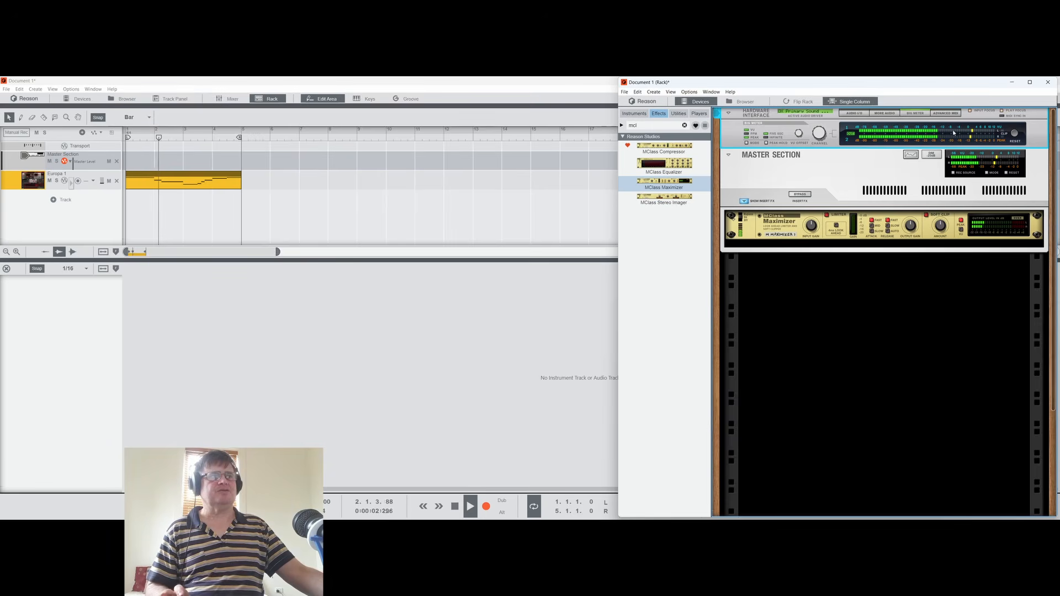
pyautogui.press('space')
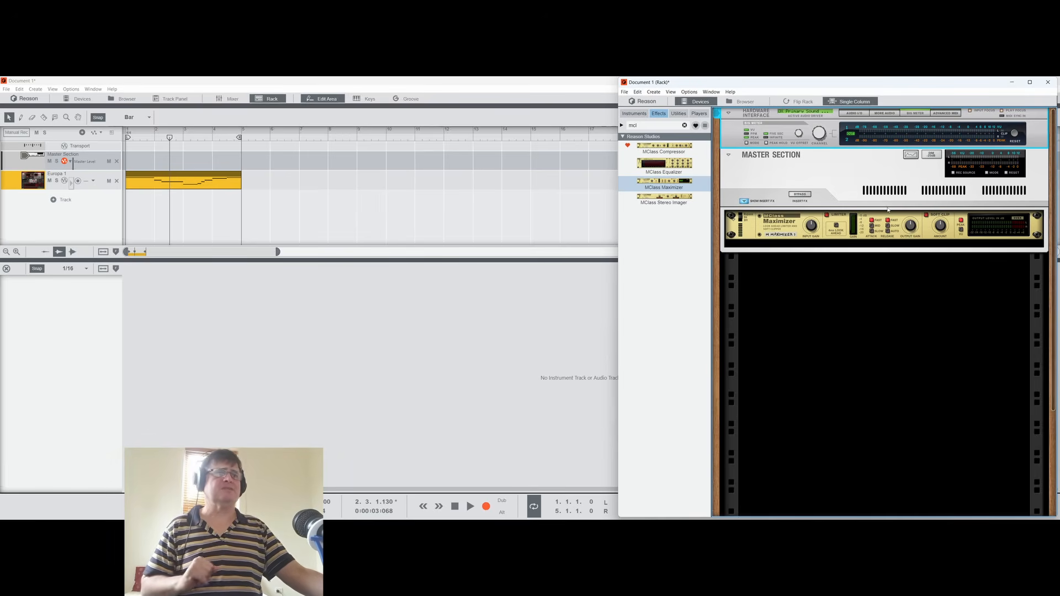
# Step: Search the effects for "sc", add Scream 4 Distortion below the Maximizer in the master inserts and hide the device list
pyautogui.click(684, 126)
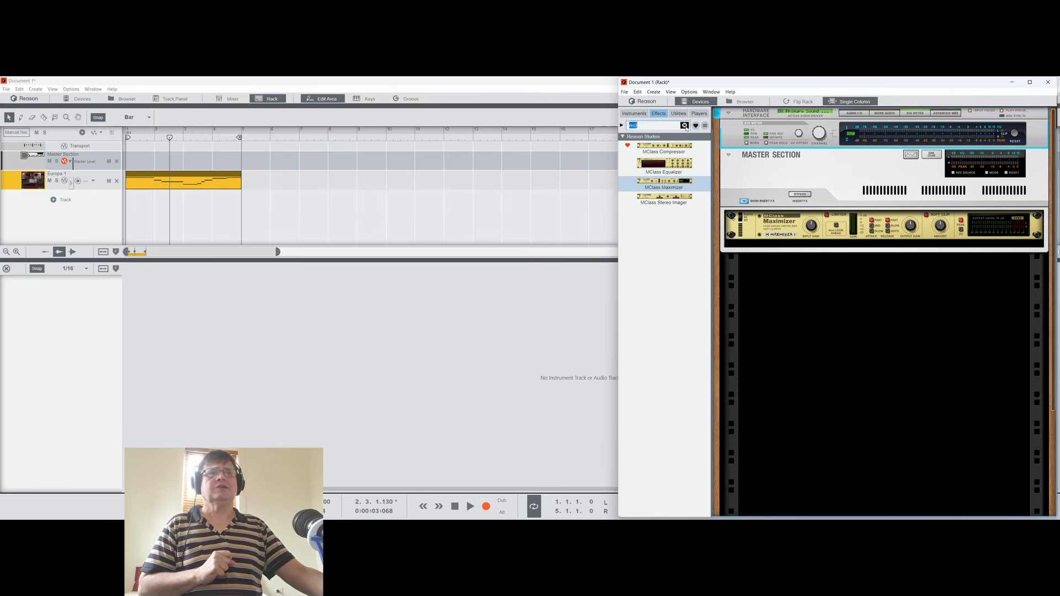
pyautogui.write('sc')
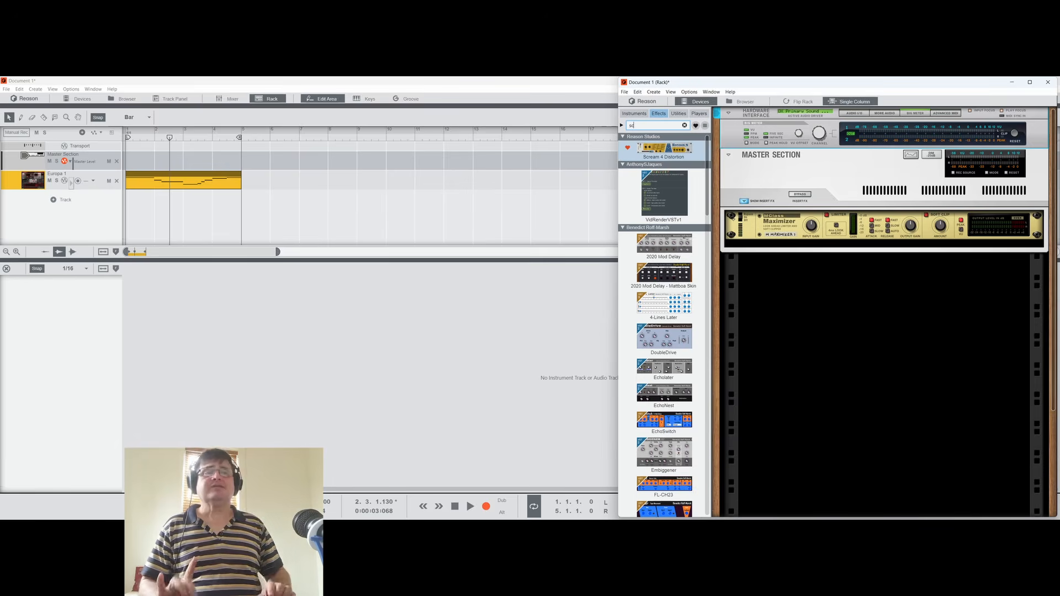
pyautogui.moveTo(664, 148)
pyautogui.mouseDown()
pyautogui.moveTo(862, 232)
pyautogui.moveTo(860, 243)
pyautogui.moveTo(865, 213)
pyautogui.moveTo(875, 234)
pyautogui.mouseUp()
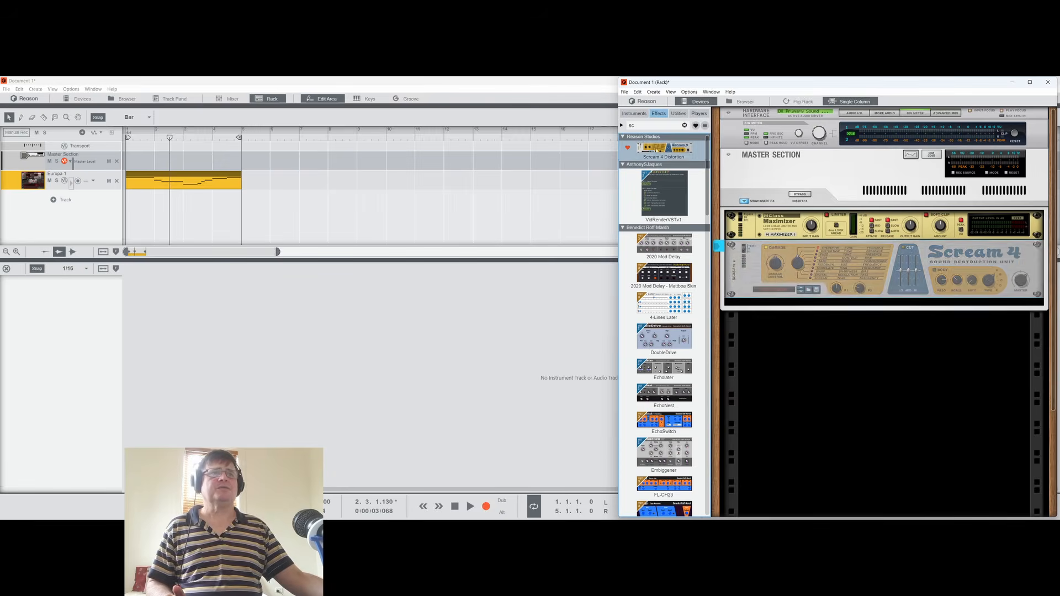
pyautogui.click(691, 102)
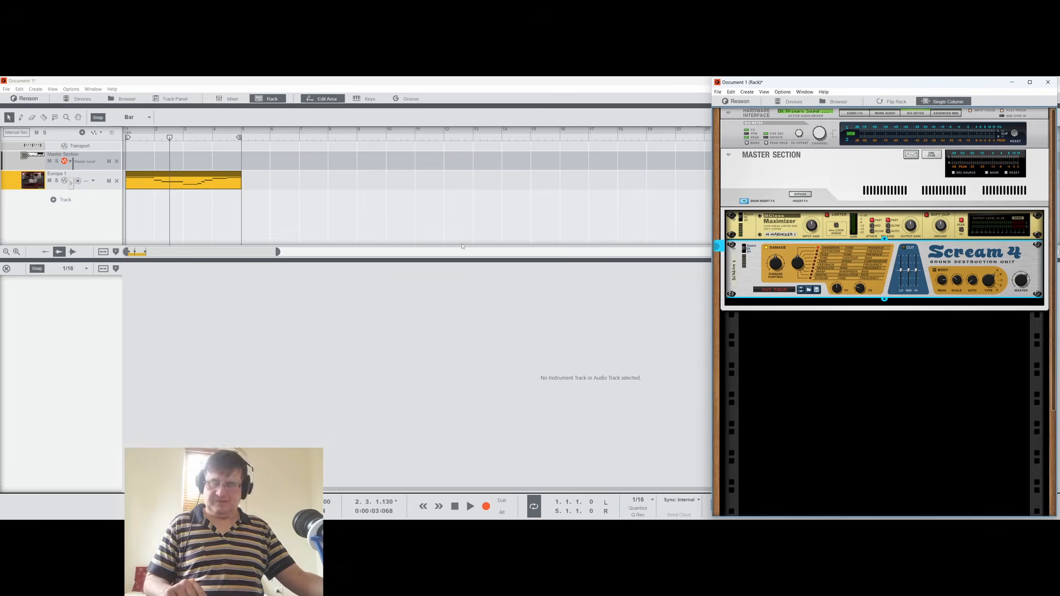
# Step: Start playback and move Scream 4 above the Maximizer in the master insert chain
pyautogui.press('space')
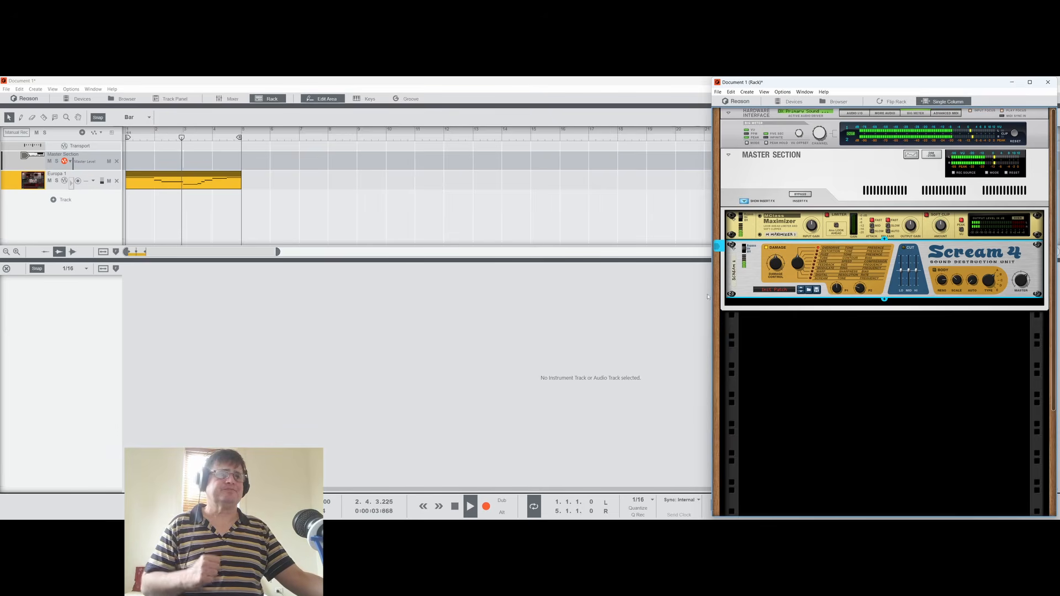
pyautogui.moveTo(787, 248); pyautogui.dragTo(806, 235)
pyautogui.click(814, 229)
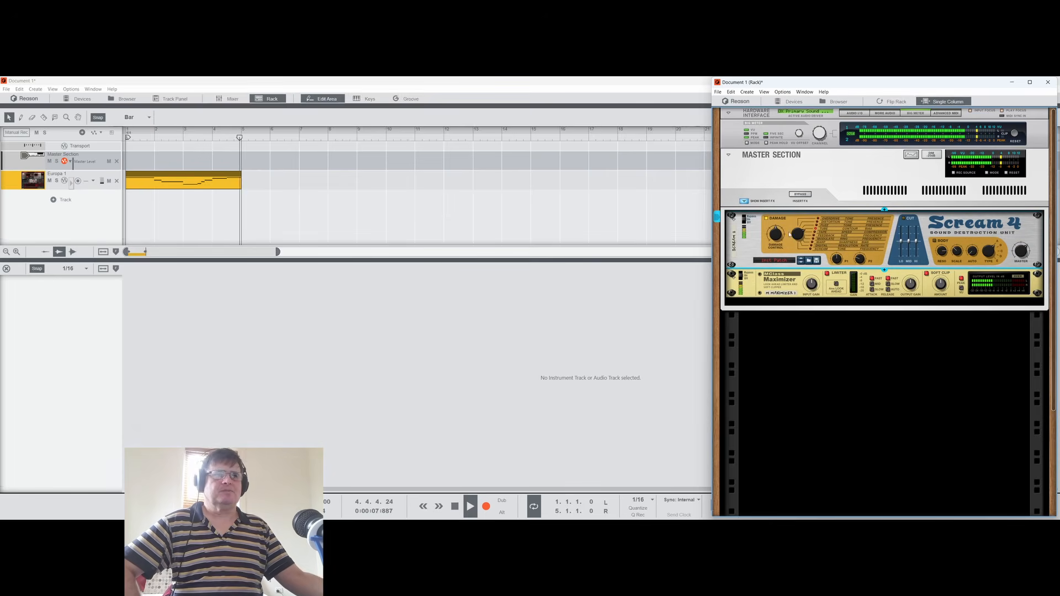
# Step: Adjust Scream 4's damage settings during playback and compare its Parameter 2 at 0 and 127
pyautogui.moveTo(796, 243); pyautogui.dragTo(781, 257)
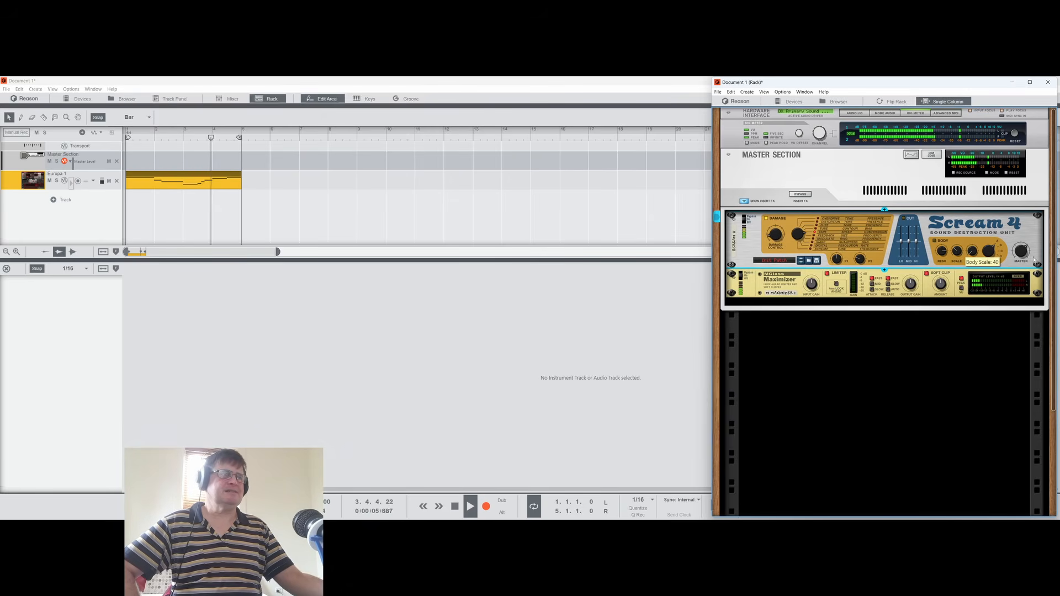
pyautogui.moveTo(1017, 225); pyautogui.dragTo(969, 253)
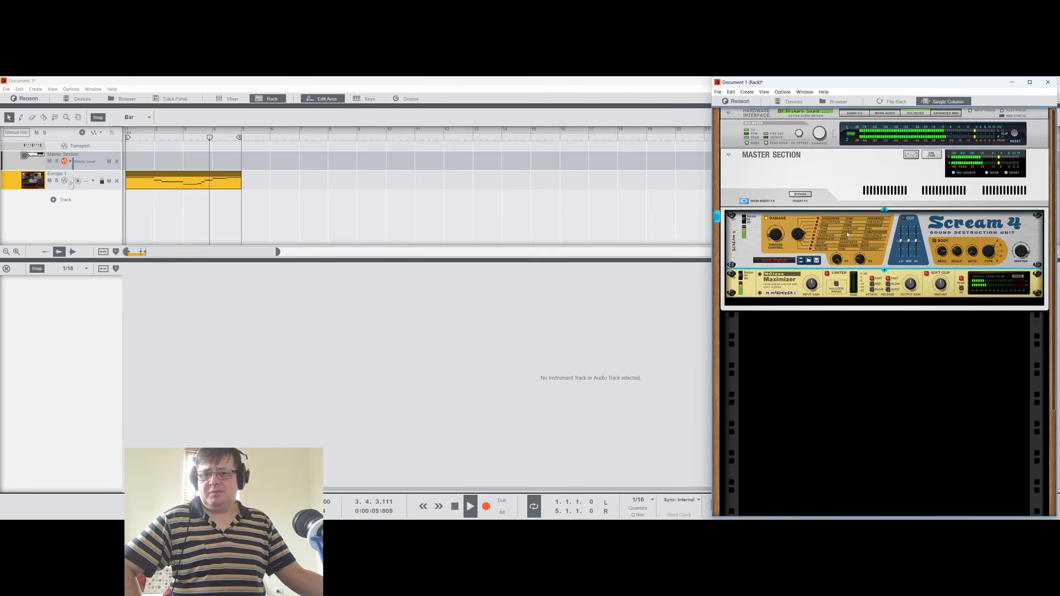
pyautogui.moveTo(863, 253)
pyautogui.press('space')
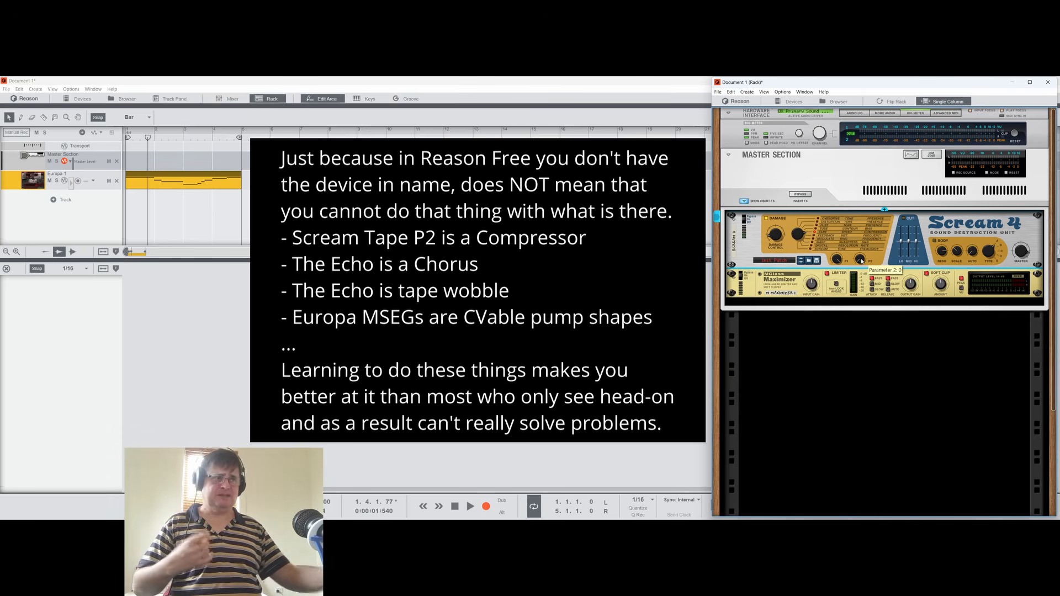
pyautogui.press('space')
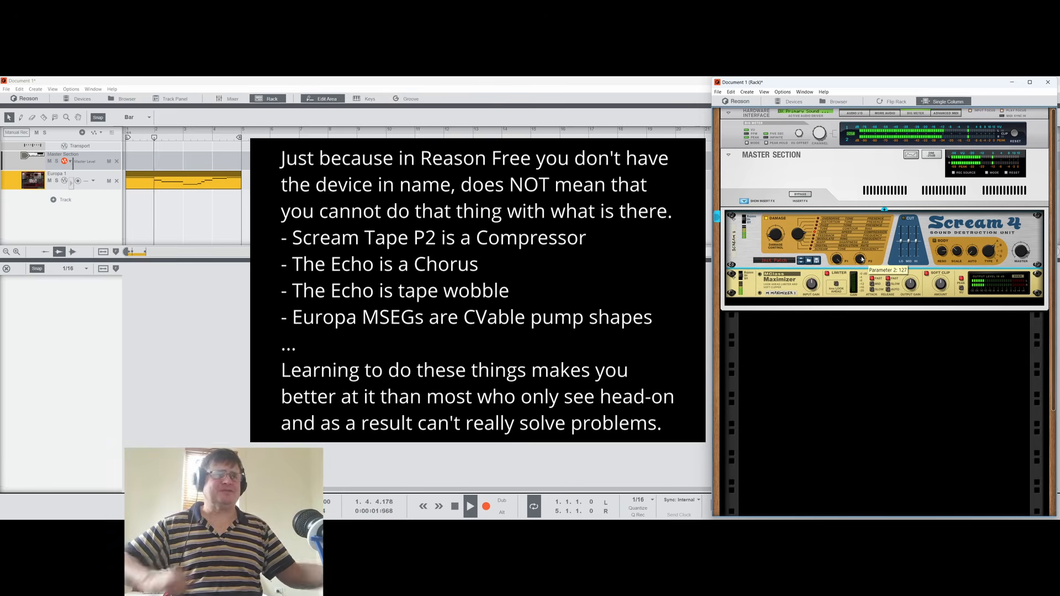
pyautogui.moveTo(863, 267); pyautogui.dragTo(876, 355)
pyautogui.press('space')
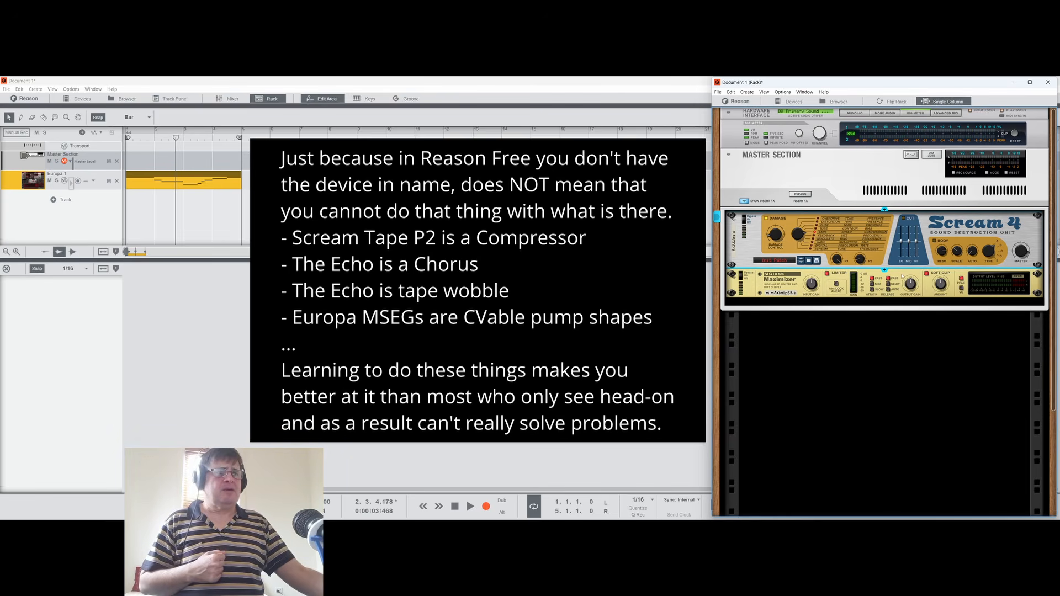
# Step: Set the Maximizer's soft clip amount to 32 and play the sequence through it
pyautogui.click(827, 276)
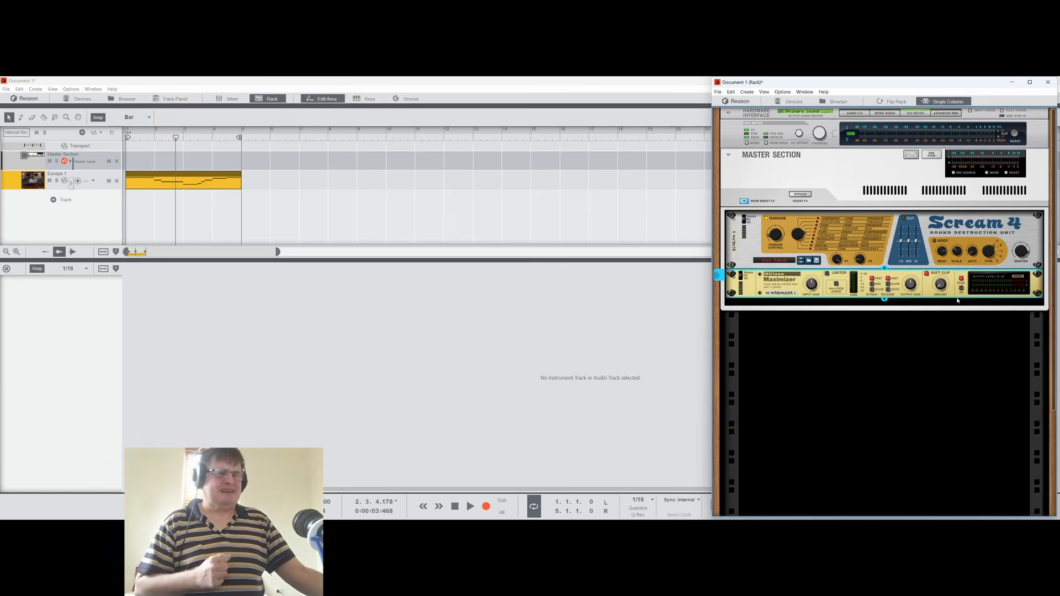
pyautogui.keyDown('ctrl'); pyautogui.click(944, 289); pyautogui.keyUp('ctrl')
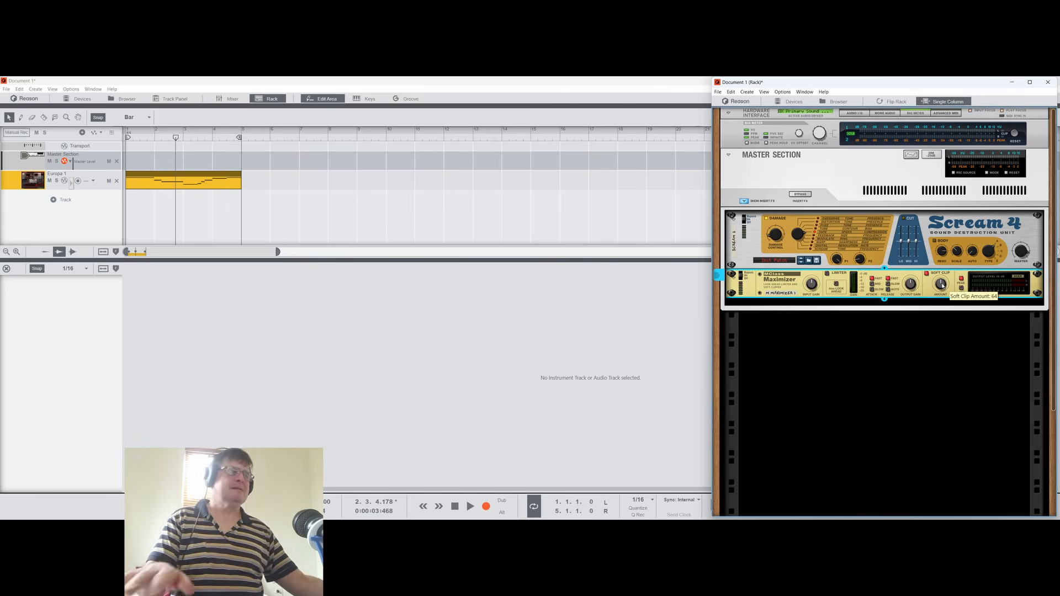
pyautogui.moveTo(942, 284); pyautogui.dragTo(944, 312)
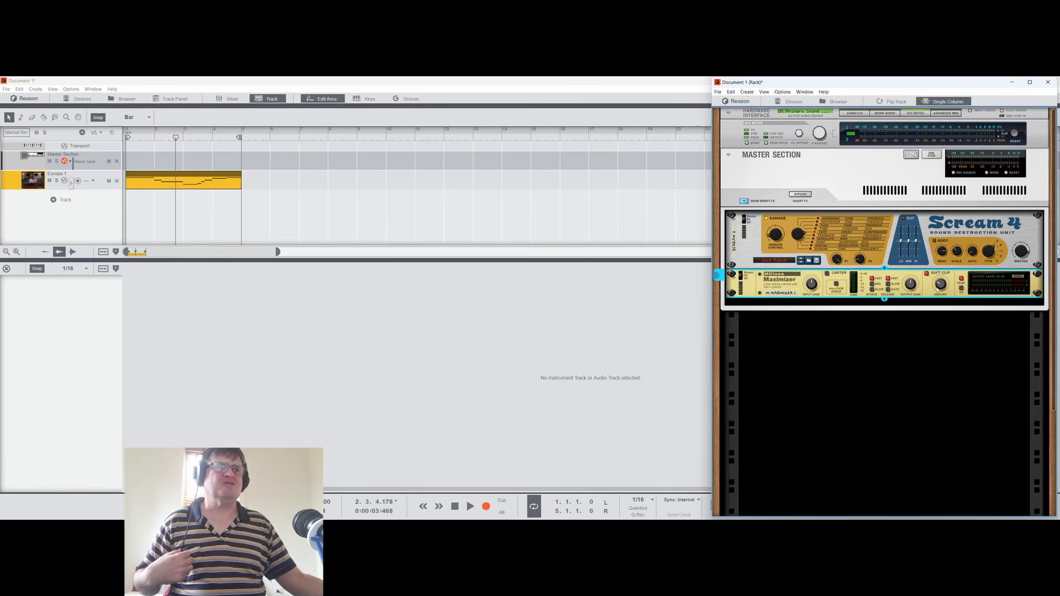
pyautogui.moveTo(937, 288)
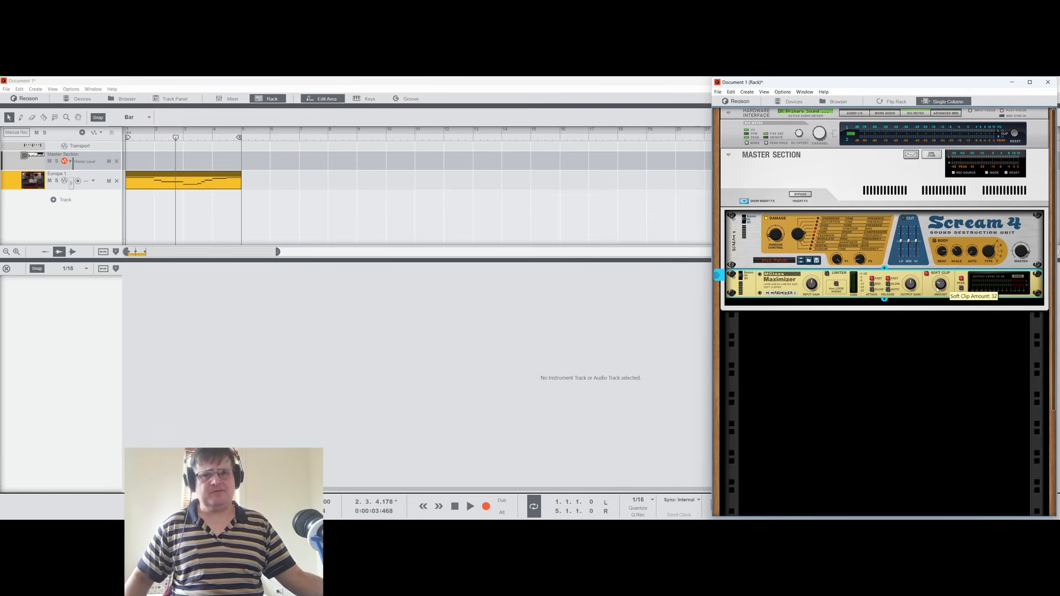
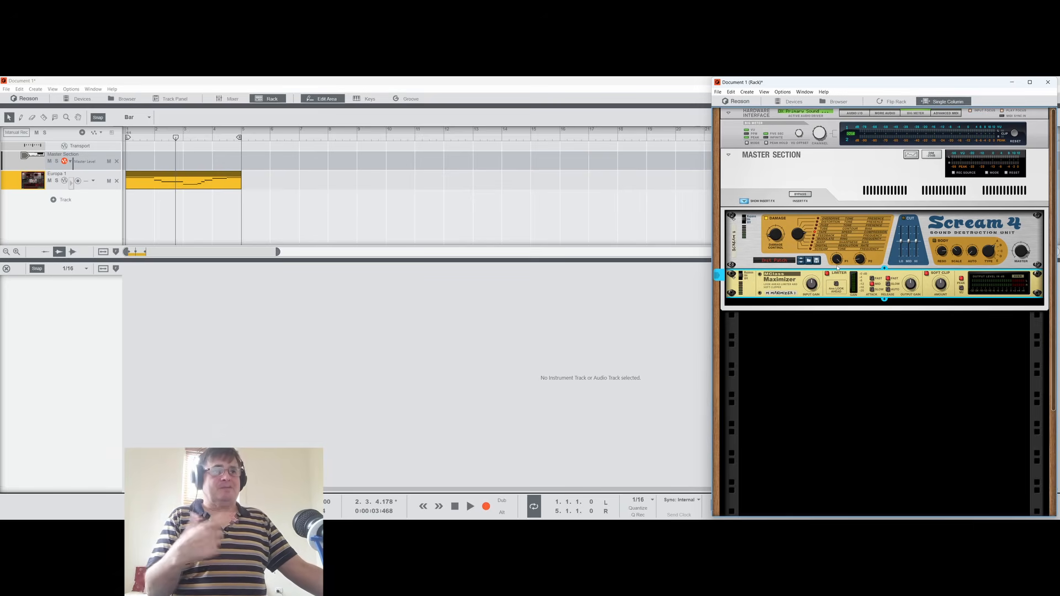
pyautogui.press('space')
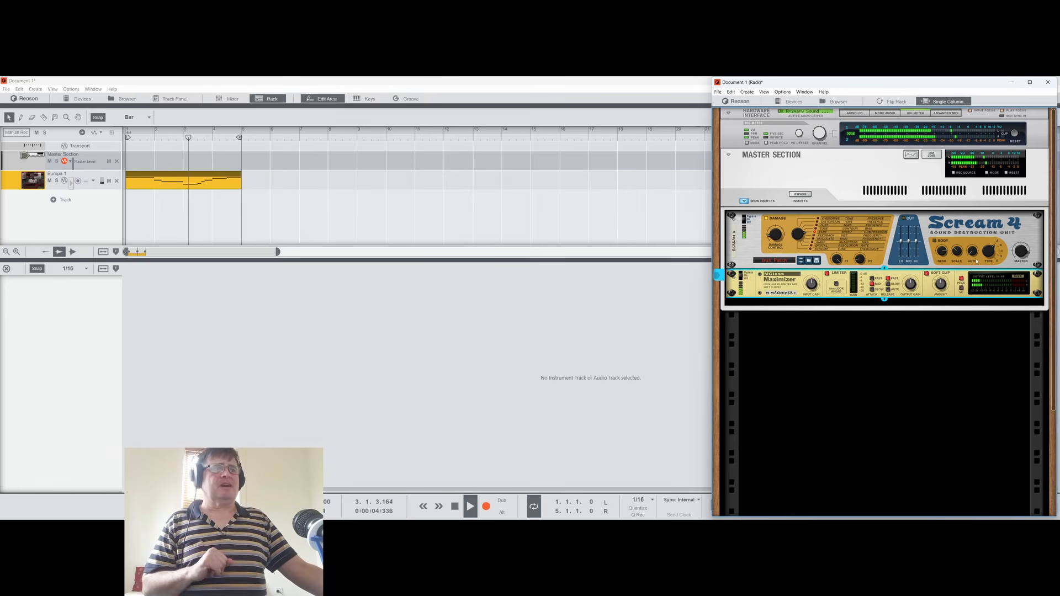
pyautogui.press('space')
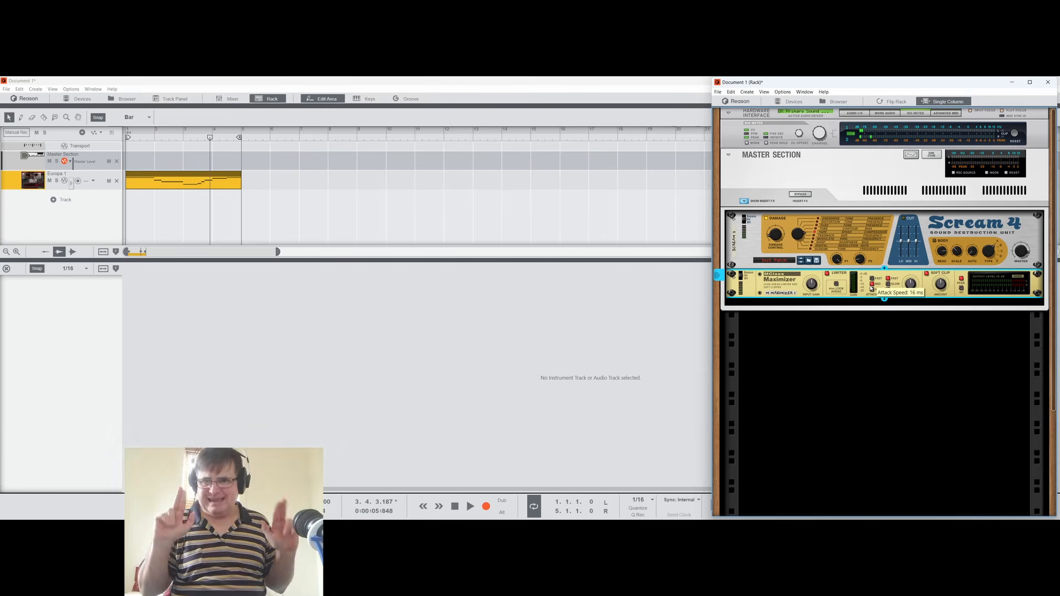
# Step: Show the mixer without the edit area, start playback and lower the master fader
pyautogui.click(748, 224)
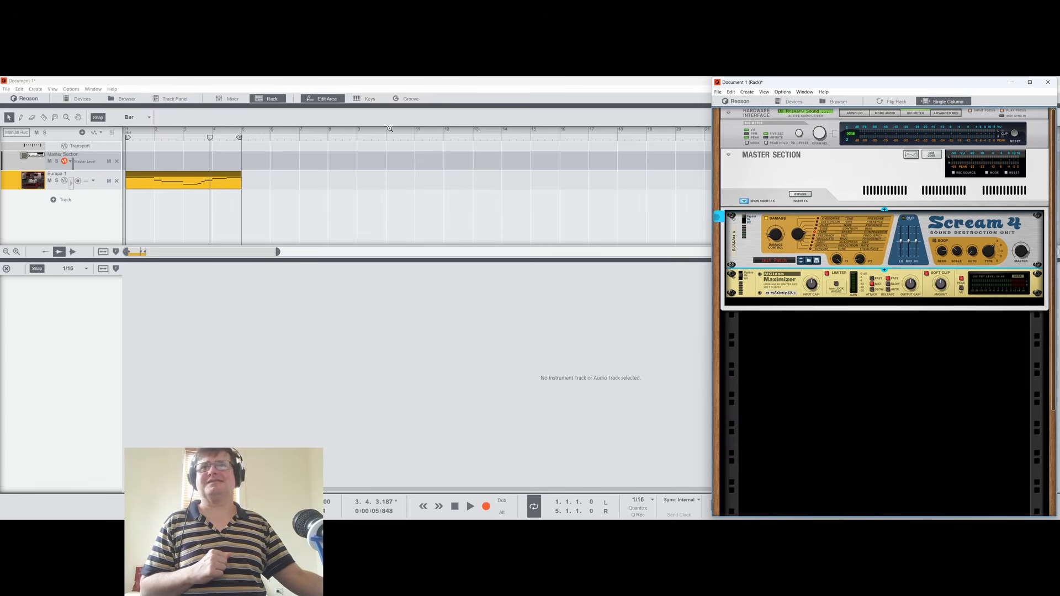
pyautogui.click(323, 99)
pyautogui.click(237, 101)
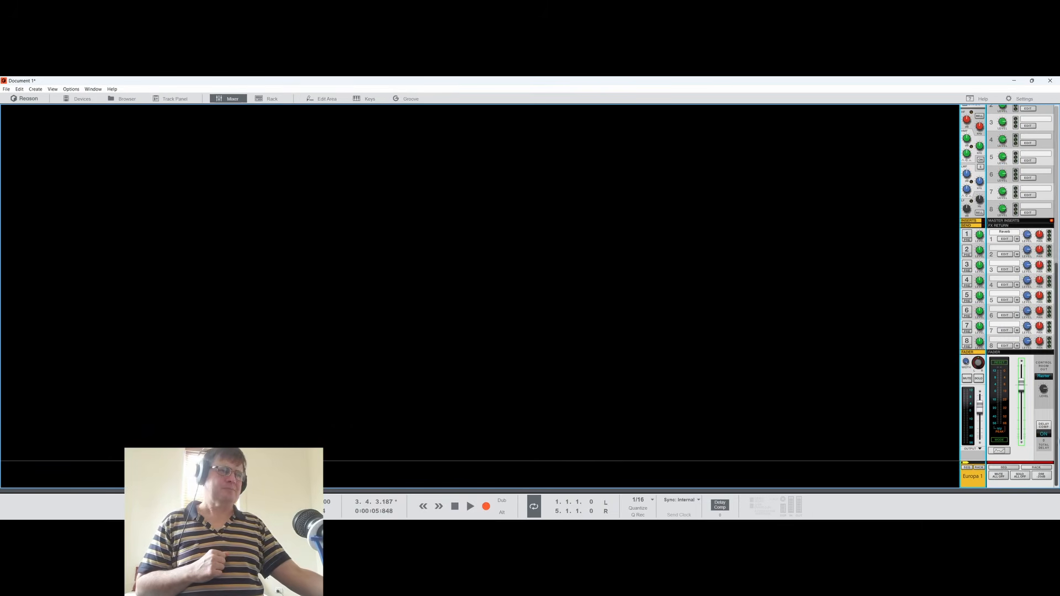
pyautogui.moveTo(1022, 390)
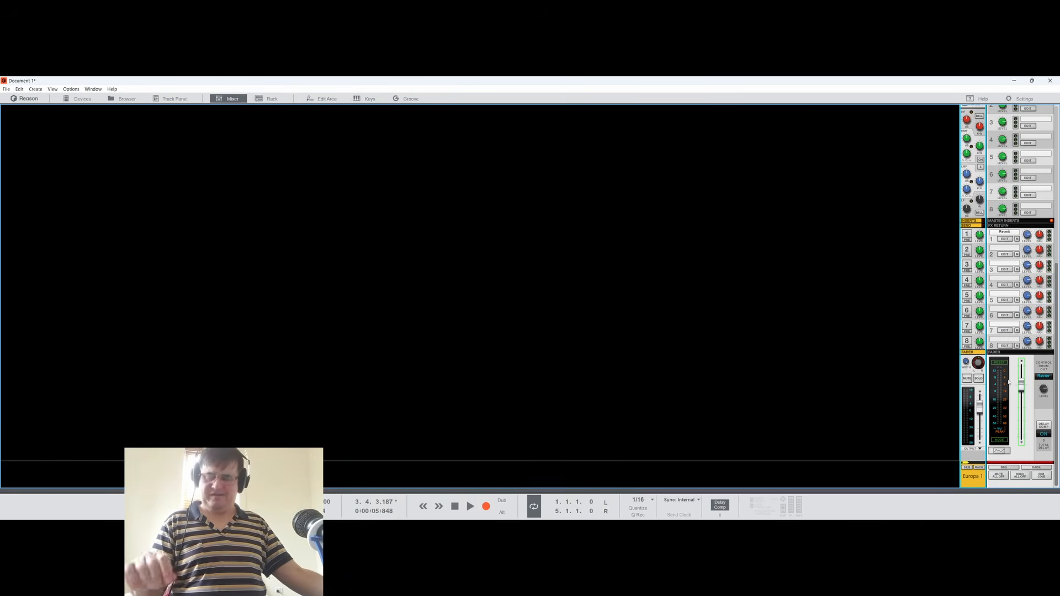
pyautogui.press('space')
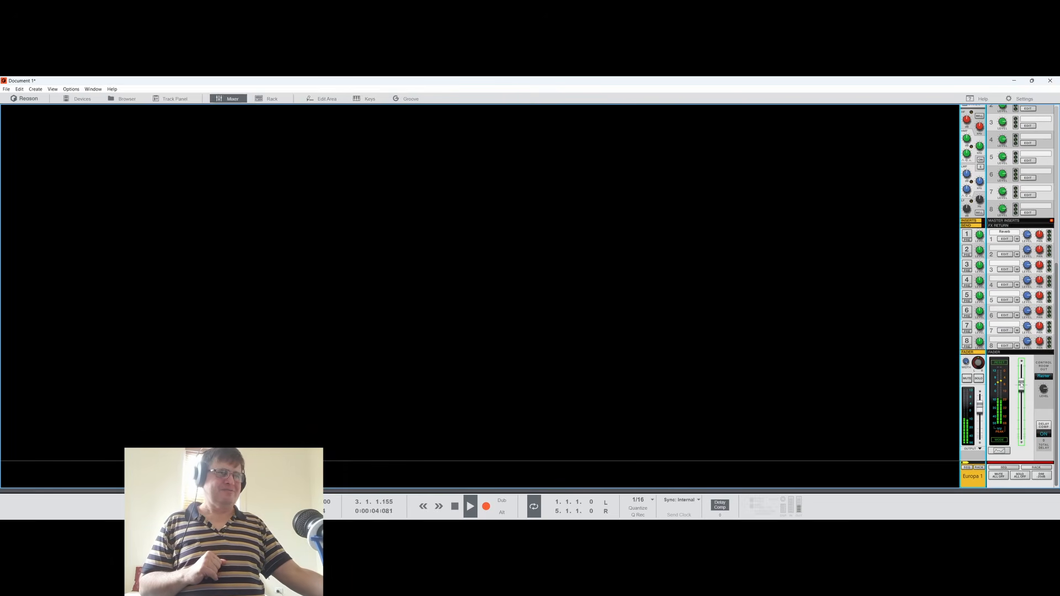
pyautogui.moveTo(1023, 387); pyautogui.dragTo(1027, 409)
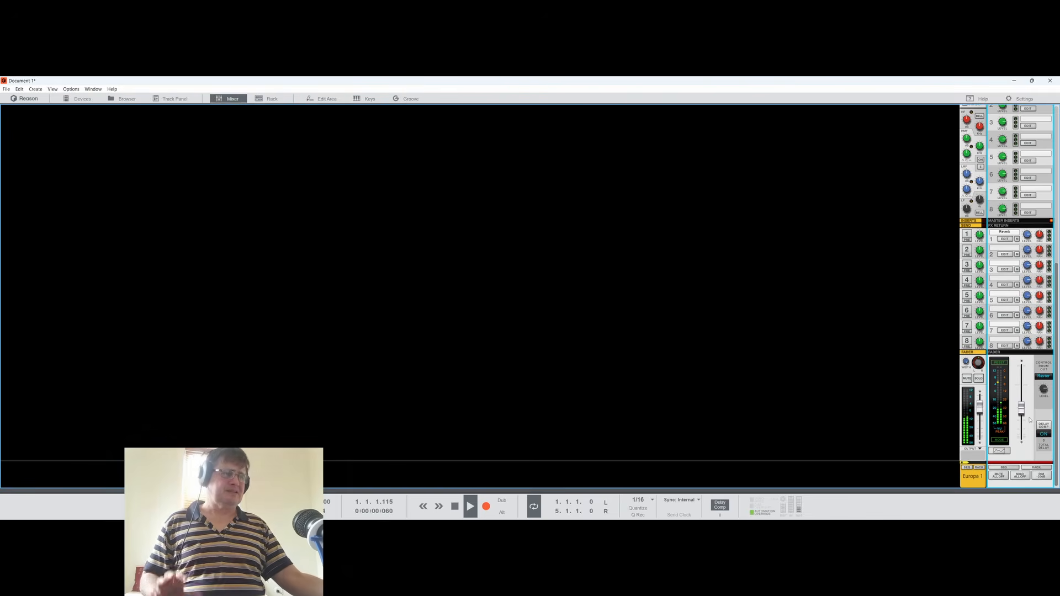
# Step: Reset the master fader to 0.00 dB and play the sequence at that level
pyautogui.keyDown('ctrl'); pyautogui.click(1024, 414); pyautogui.keyUp('ctrl')
pyautogui.press('space')
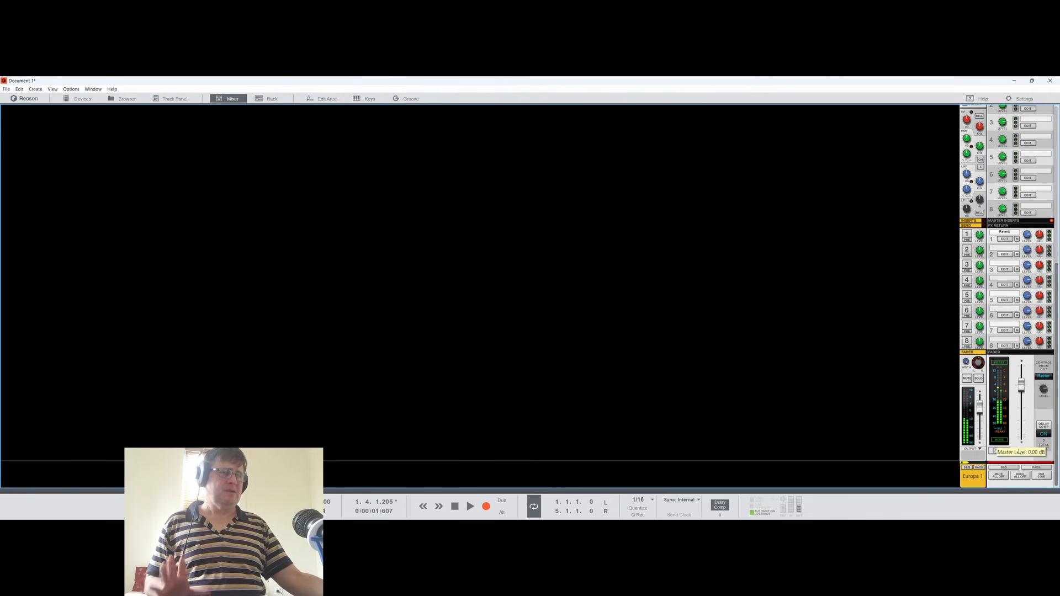
pyautogui.press('space')
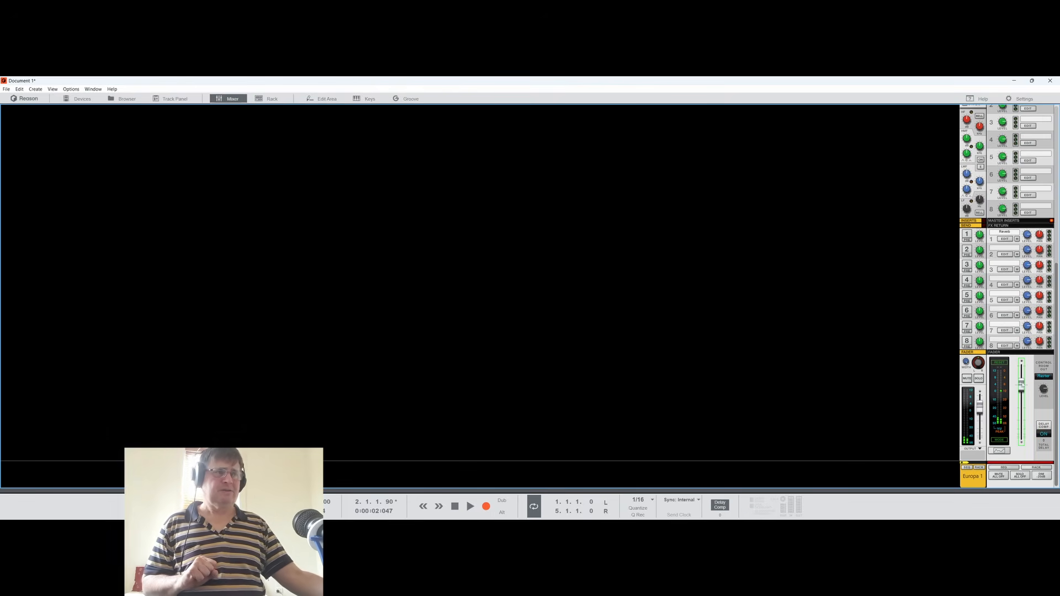
# Step: Adjust the Europa 1 channel's input gain in the mixer and audition it with short playback
pyautogui.scroll(10, 974, 187)
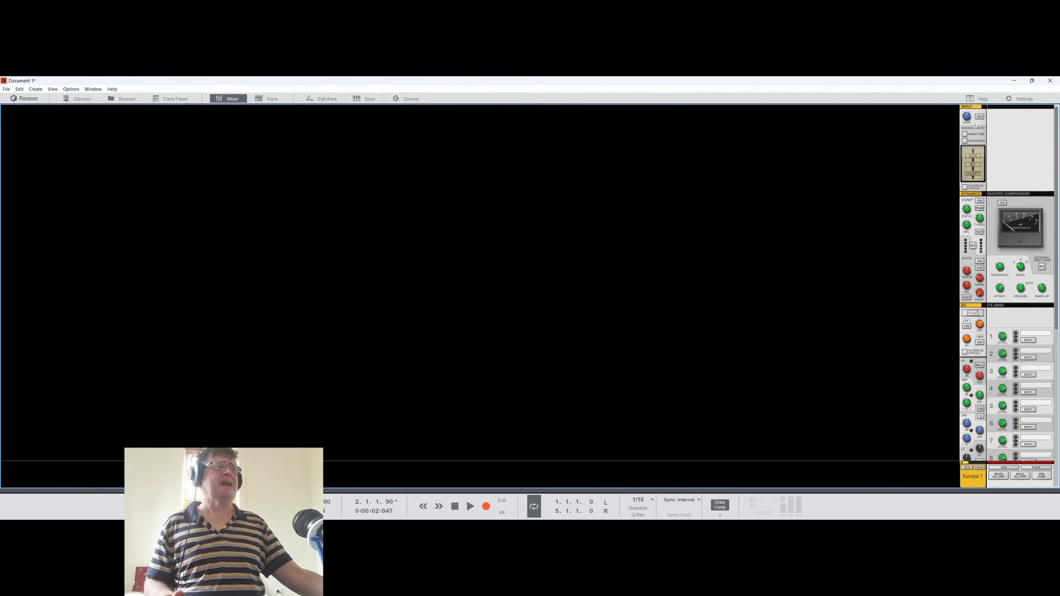
pyautogui.moveTo(967, 118); pyautogui.dragTo(970, 127)
pyautogui.press('space')
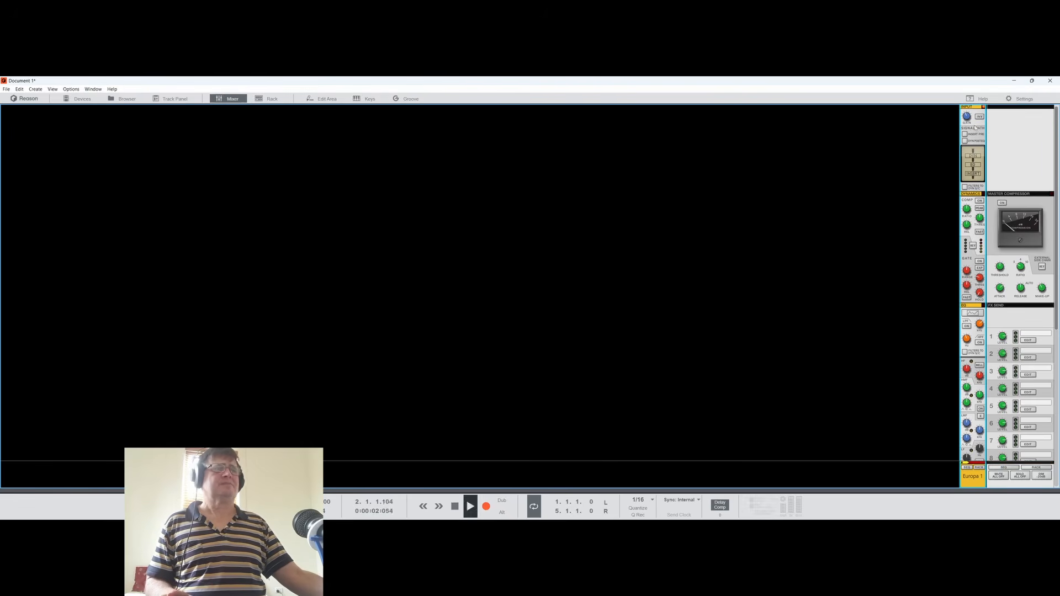
pyautogui.press('space')
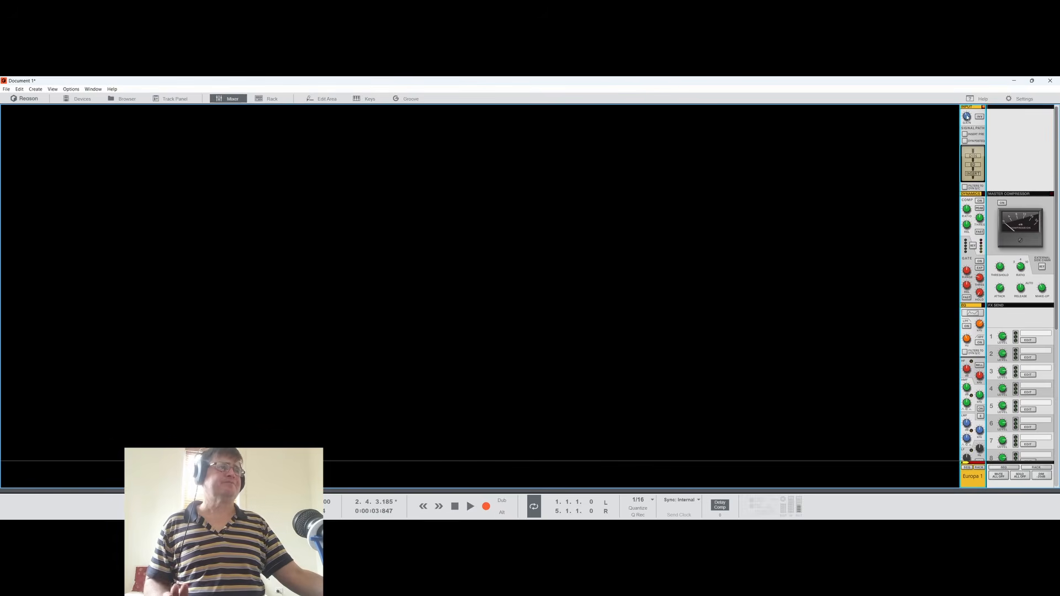
pyautogui.moveTo(969, 119); pyautogui.dragTo(975, 101)
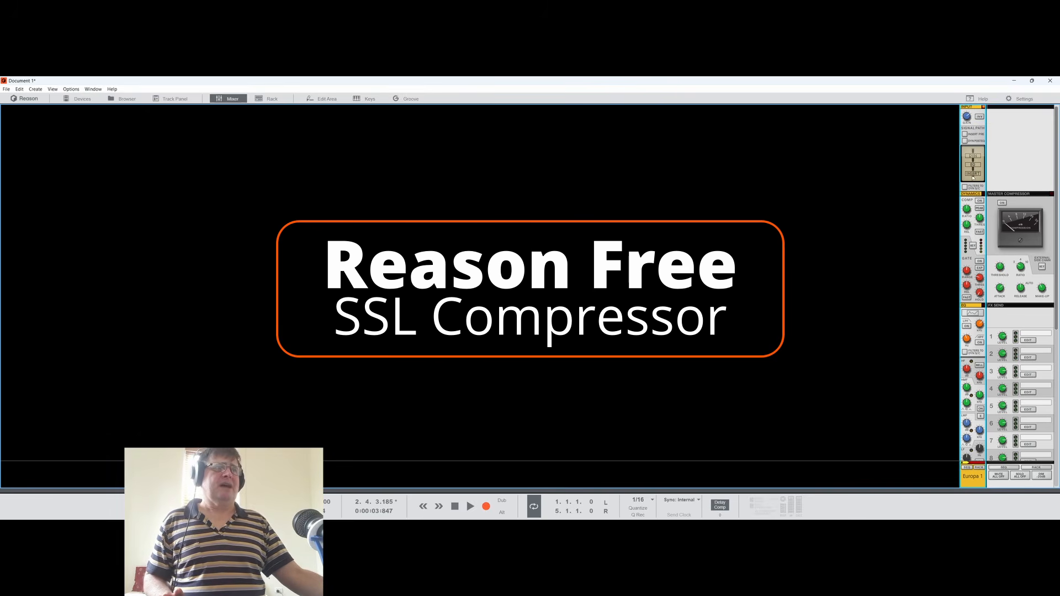
# Step: Switch on the compressor in the Europa 1 channel's dynamics section, play through it, and check its threshold and ratio
pyautogui.scroll(-3, 978, 190)
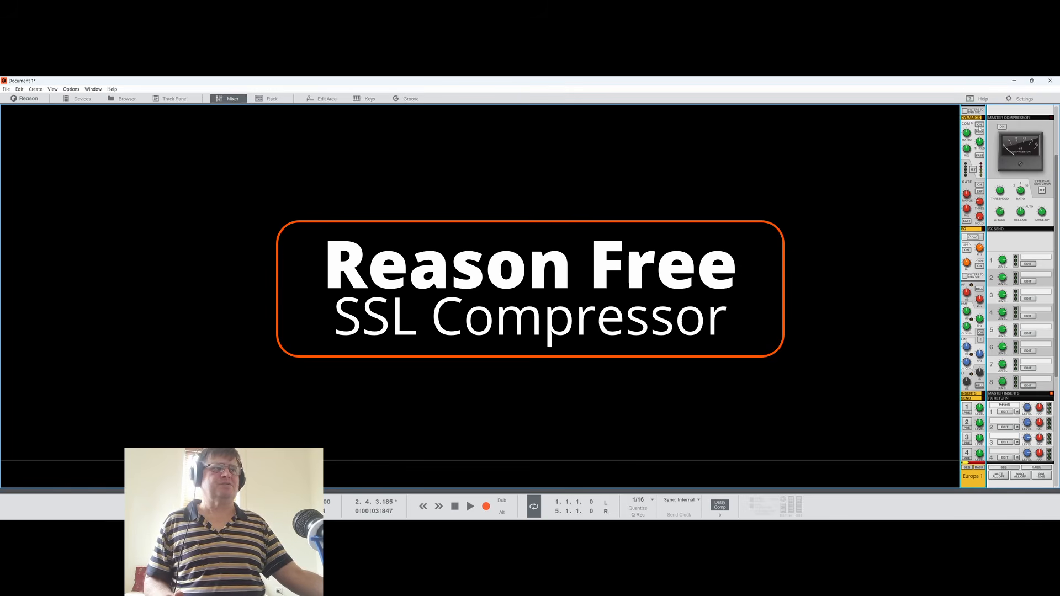
pyautogui.click(981, 126)
pyautogui.press('space')
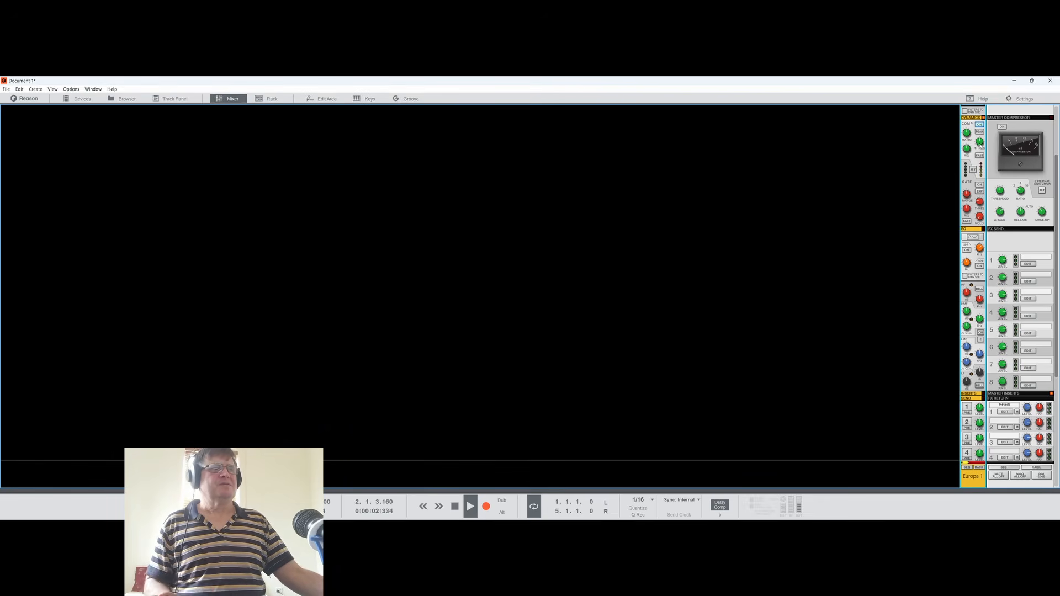
pyautogui.press('space')
pyautogui.moveTo(980, 143)
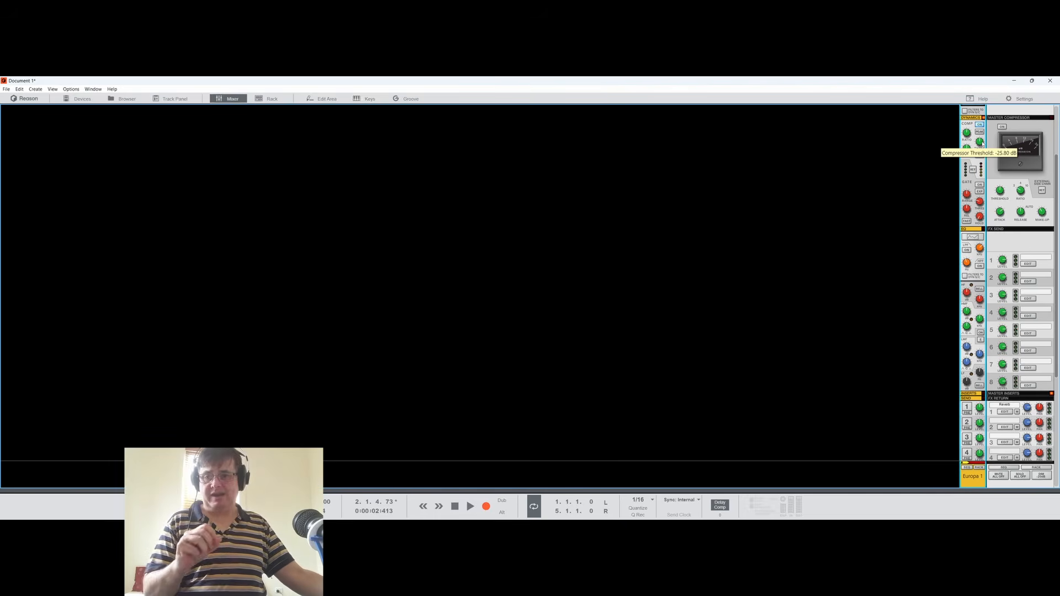
pyautogui.moveTo(968, 135)
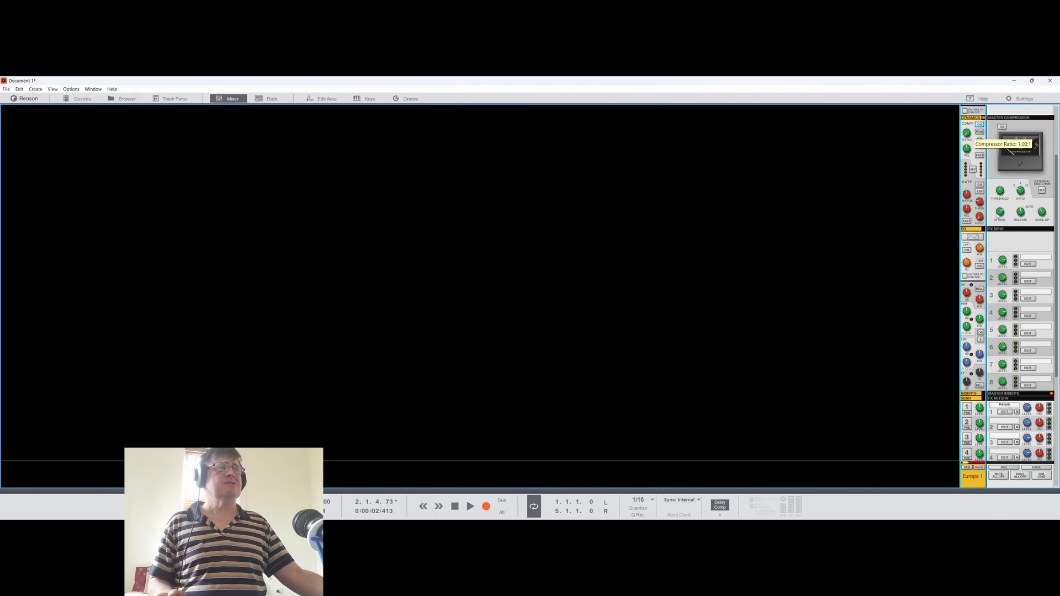
# Step: Raise the Europa 1 channel compressor's ratio above 1.00:1 while the sequence plays
pyautogui.press('space')
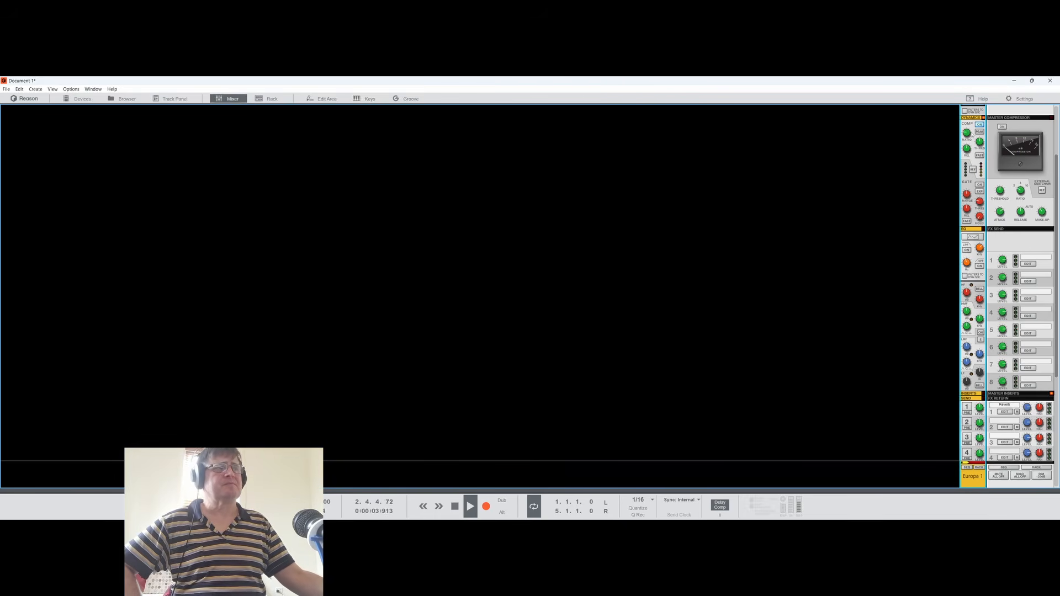
pyautogui.moveTo(969, 132)
pyautogui.mouseDown()
pyautogui.moveTo(969, 113)
pyautogui.moveTo(969, 126)
pyautogui.mouseUp()
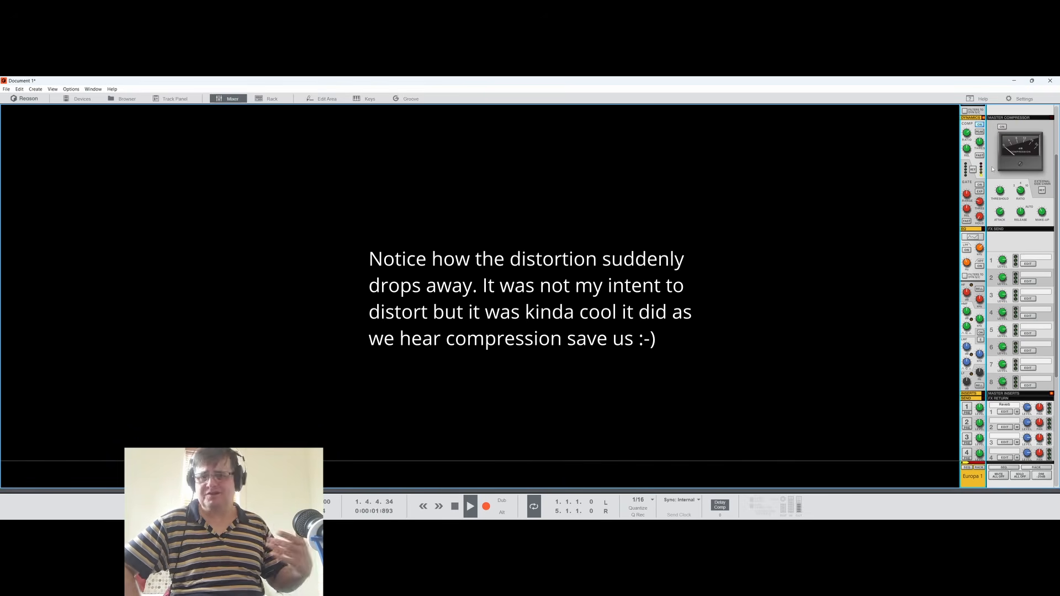
pyautogui.press('space')
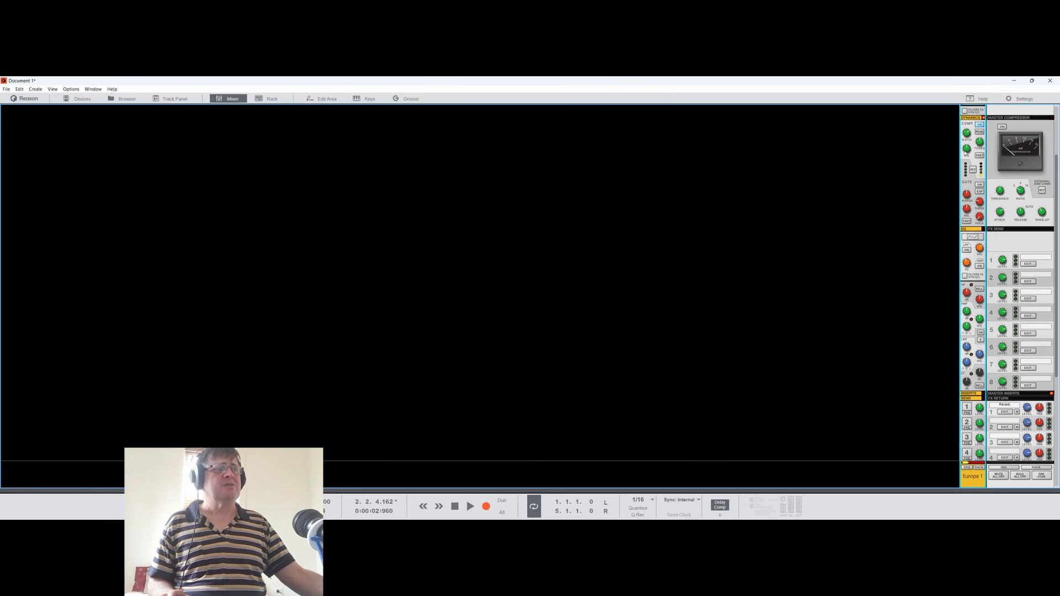
# Step: Set the channel compressor's release to about 773 ms during playback
pyautogui.press('space')
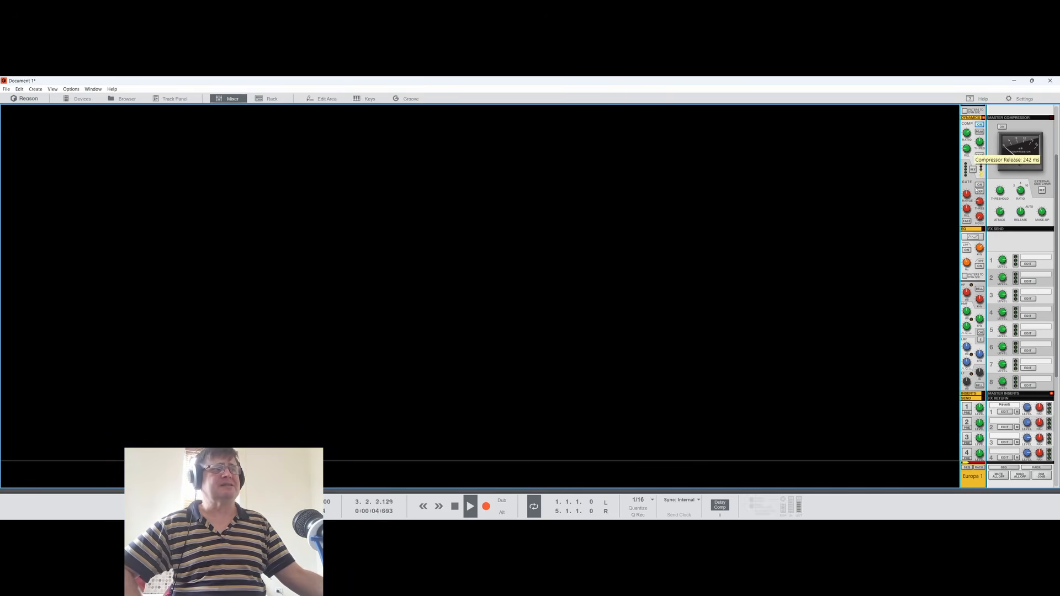
pyautogui.moveTo(977, 109); pyautogui.dragTo(981, 197)
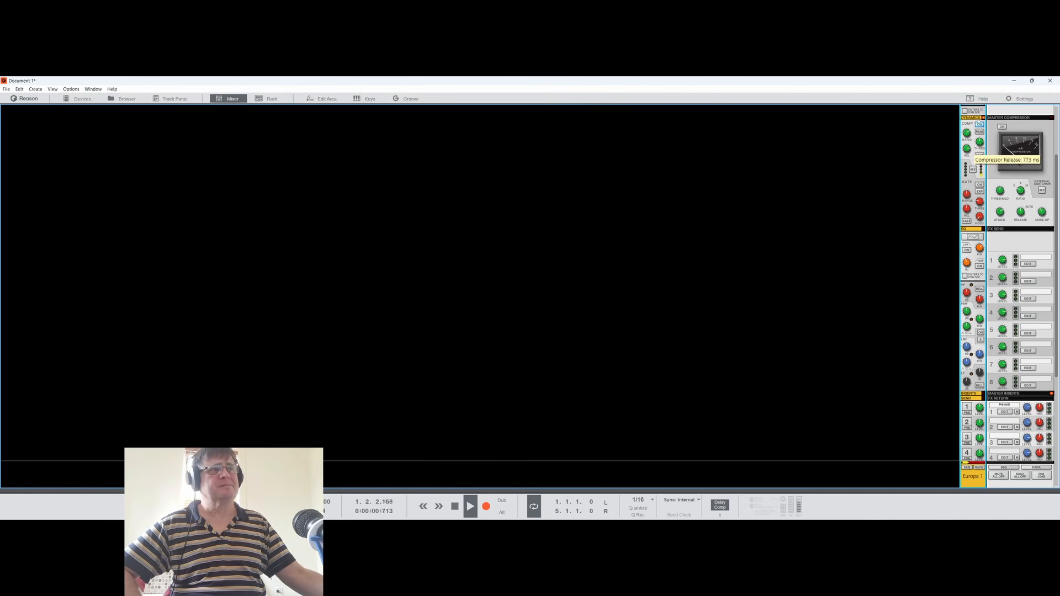
pyautogui.moveTo(967, 134)
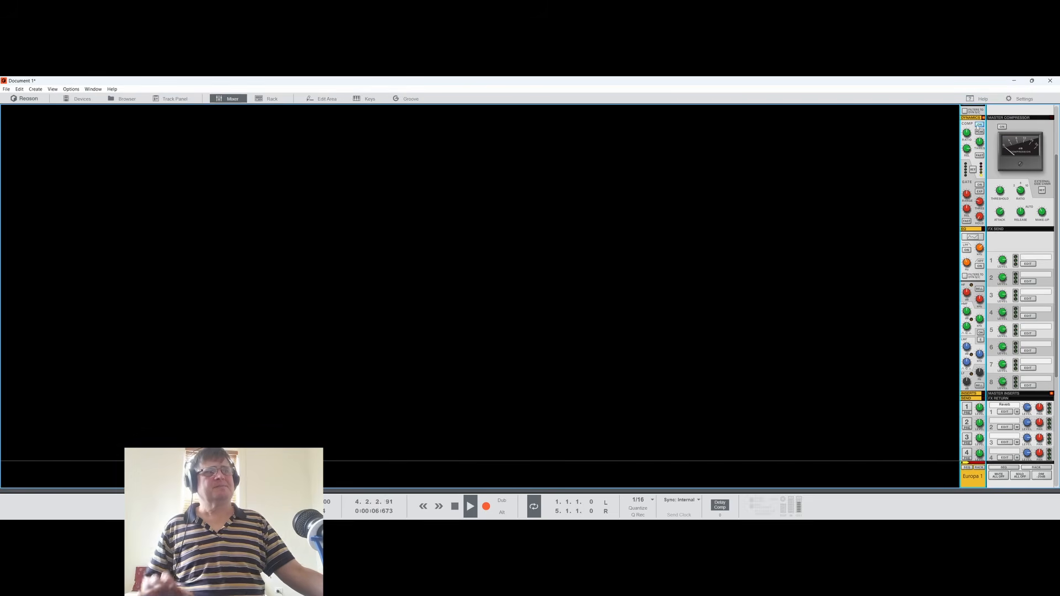
pyautogui.press('space')
# Step: Restart playback and turn the channel compressor's ratio up further
pyautogui.scroll(3, 980, 126)
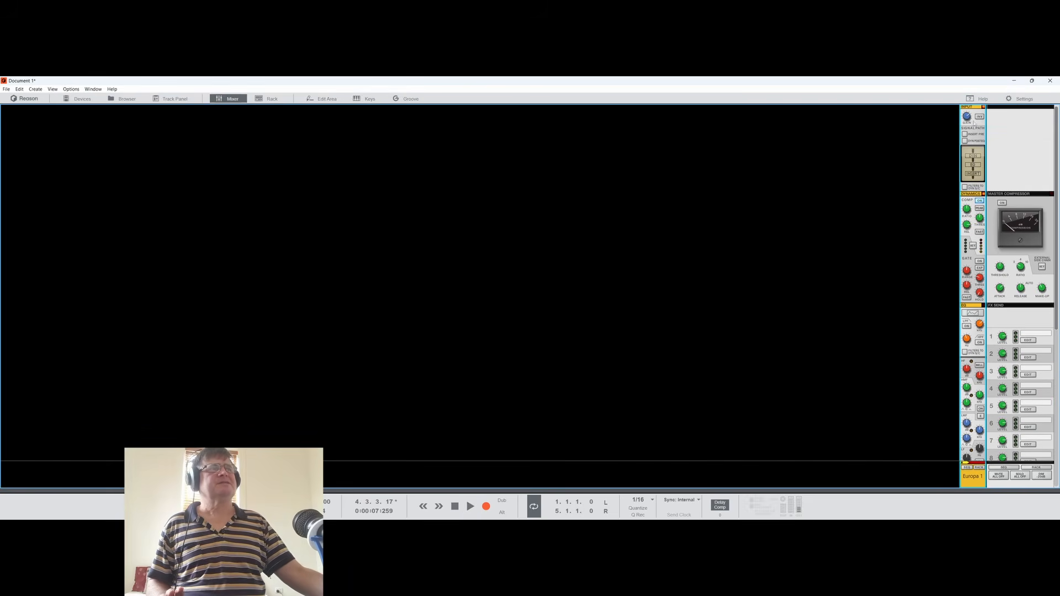
pyautogui.scroll(-3, 973, 173)
pyautogui.press('space')
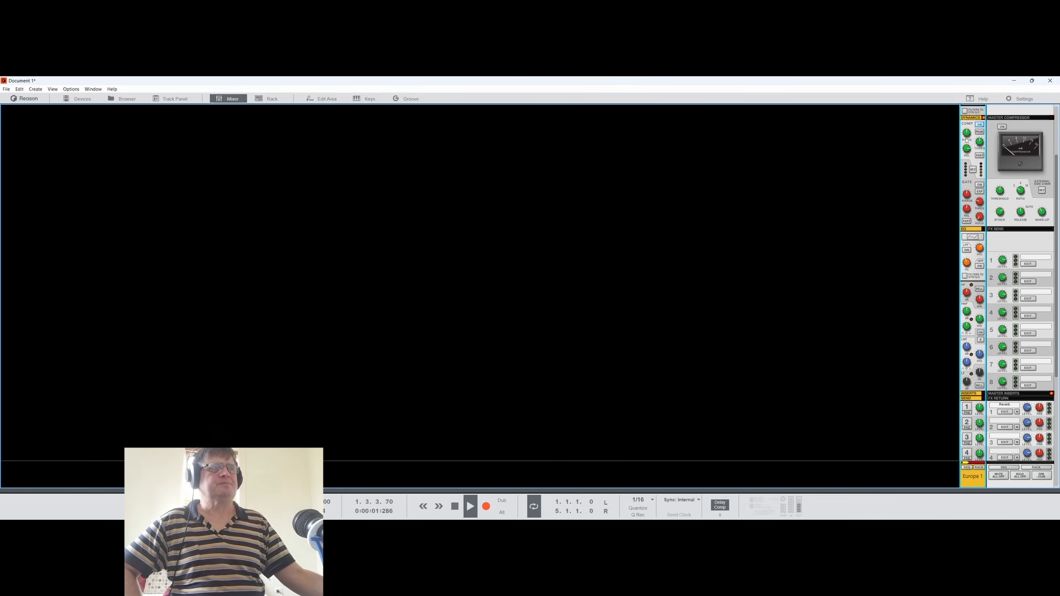
pyautogui.moveTo(968, 133); pyautogui.dragTo(973, 120)
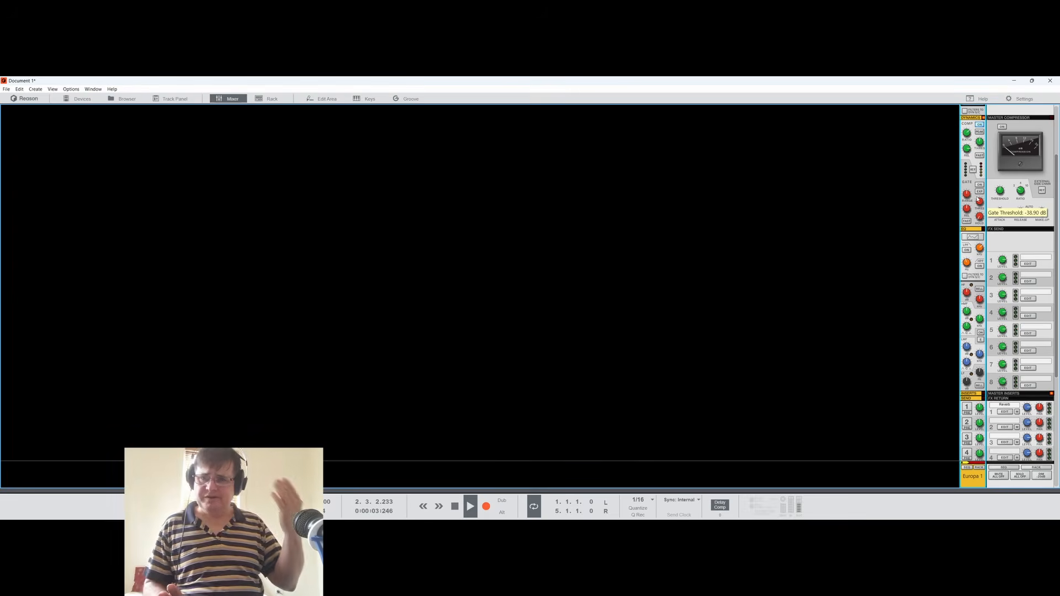
pyautogui.press('space')
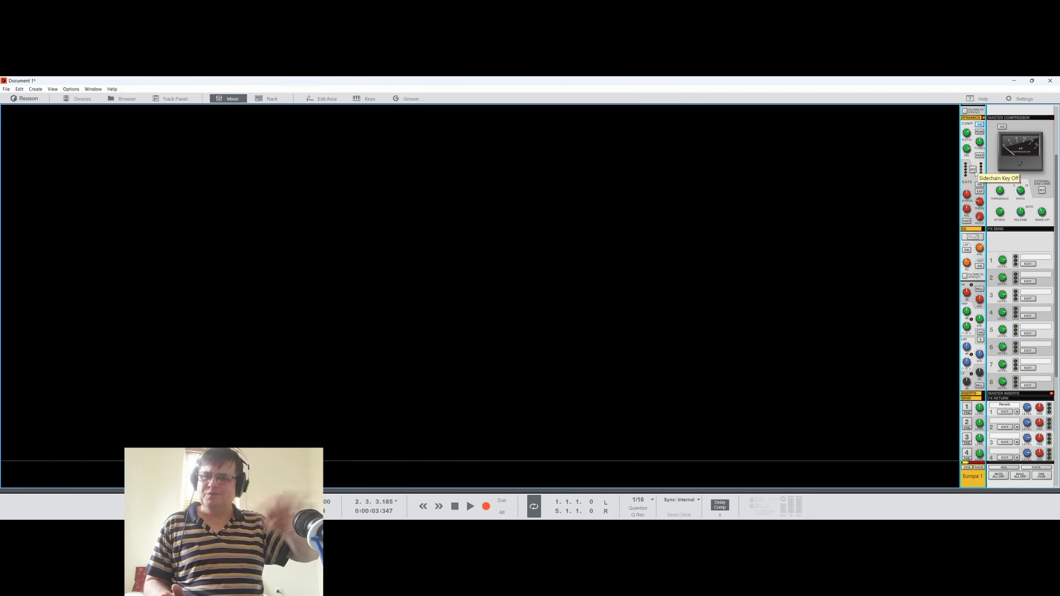
# Step: Switch on the channel compressor's Peak mode and audition the sequence with it
pyautogui.press('space')
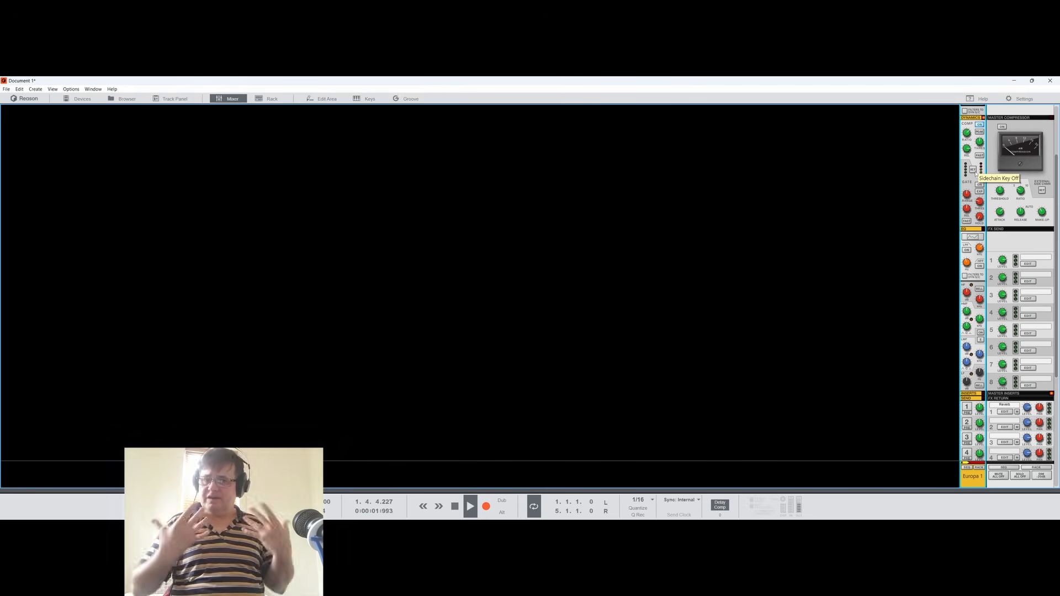
pyautogui.press('space')
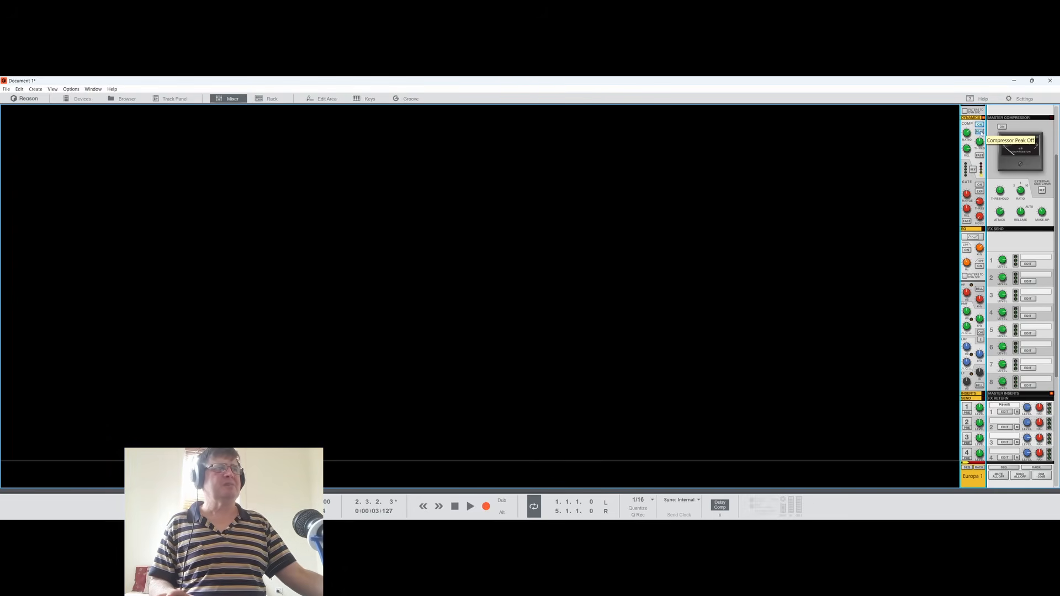
pyautogui.press('space')
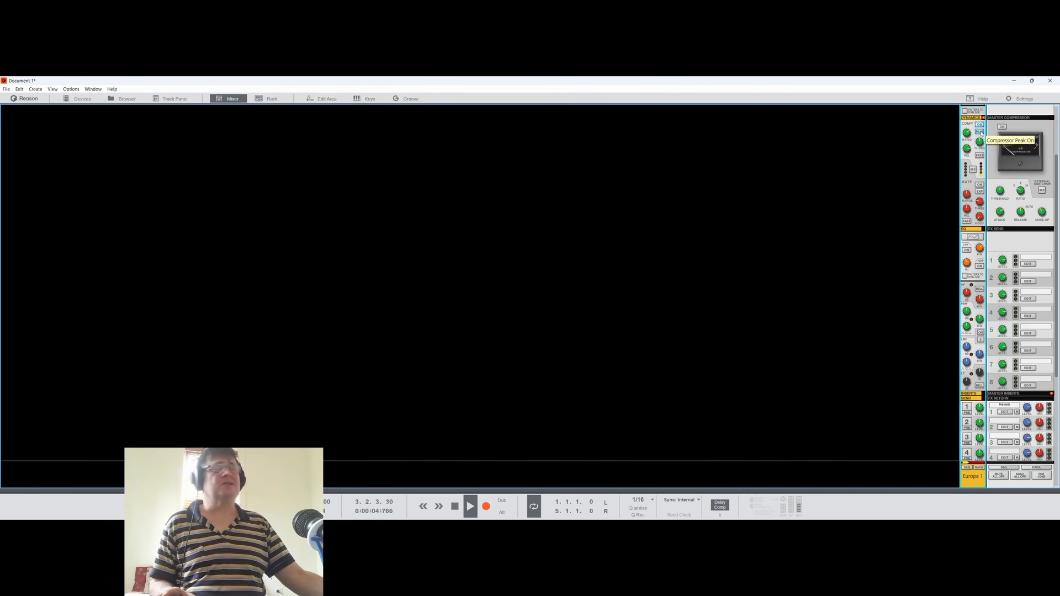
pyautogui.press('space')
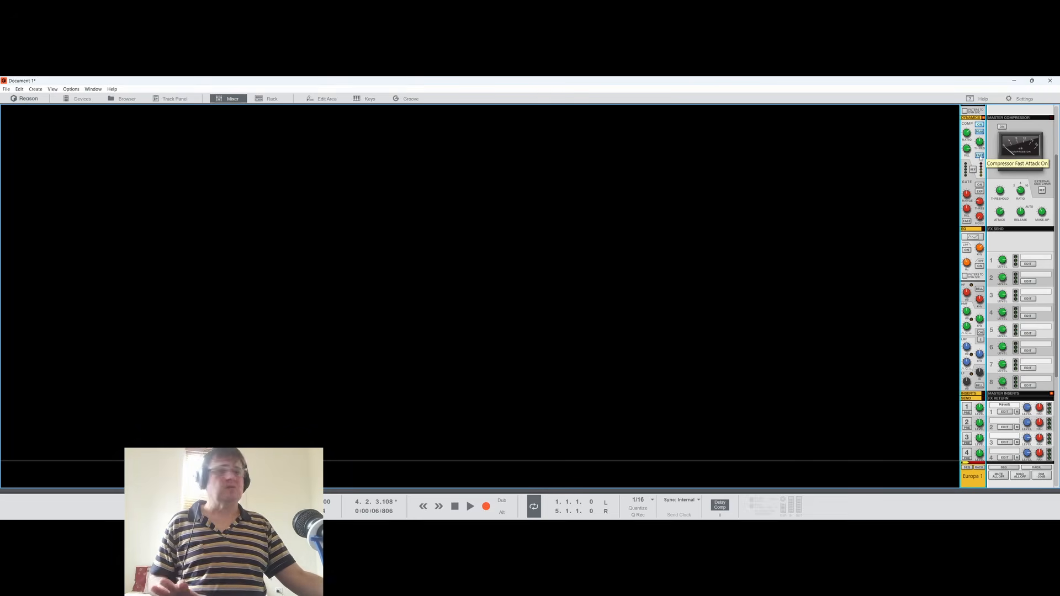
# Step: Audition the channel compressor with Fast Attack off and on by starting and stopping the sequence
pyautogui.press('space')
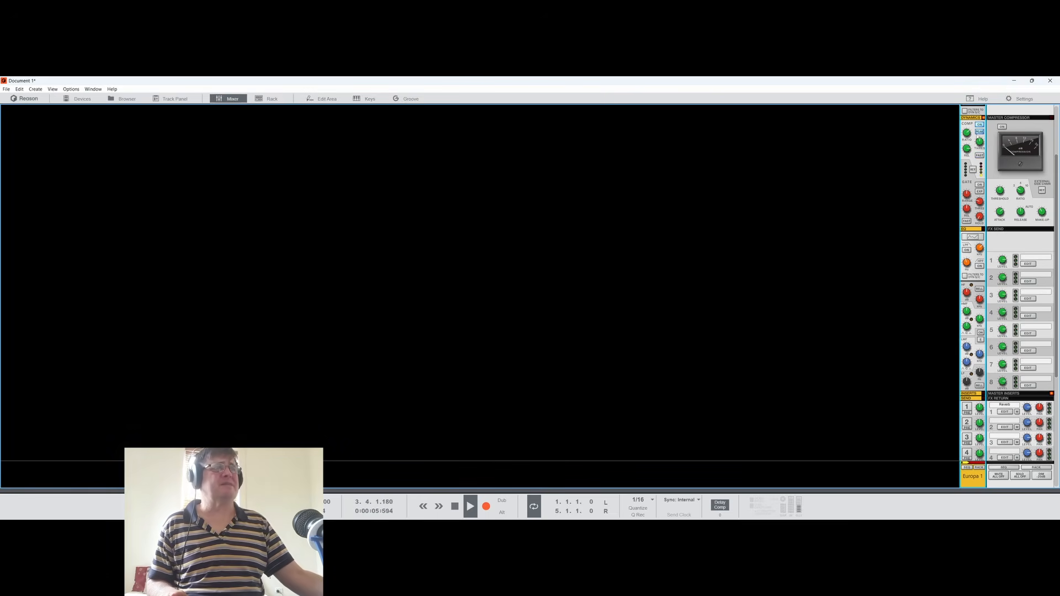
pyautogui.press('space')
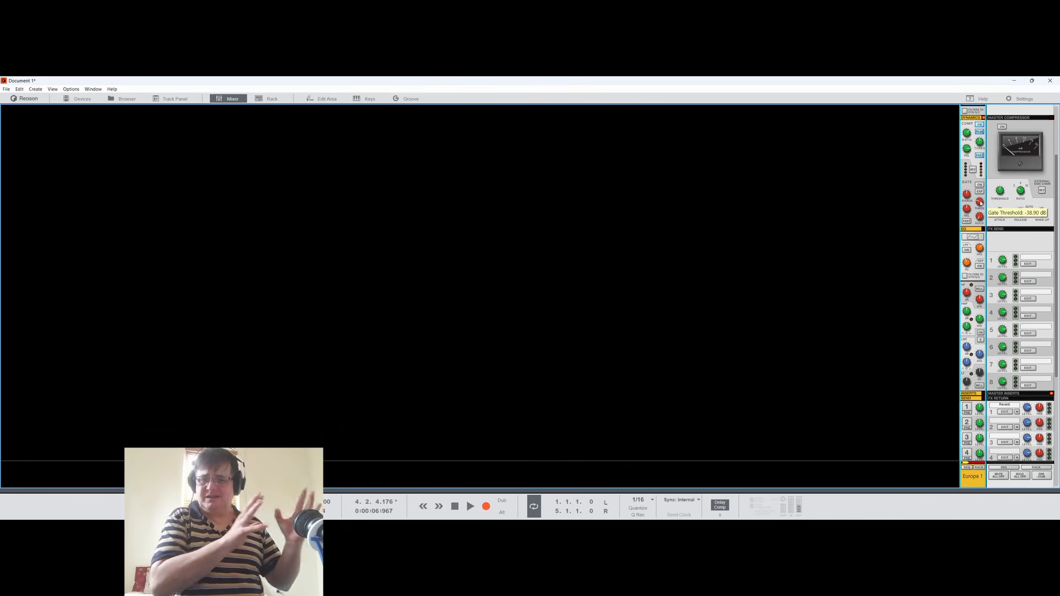
pyautogui.press('space')
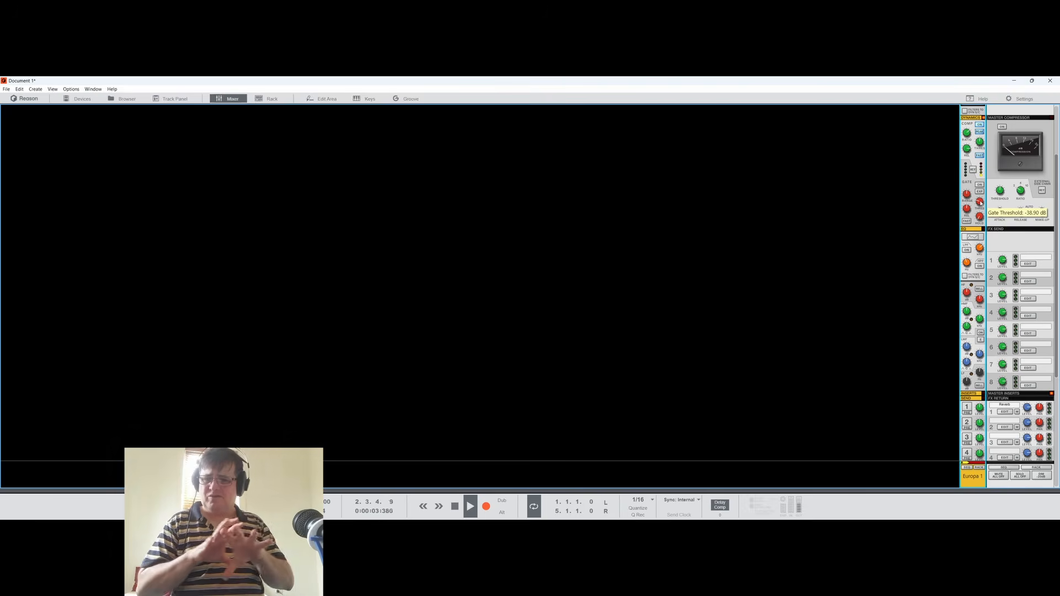
pyautogui.press('space')
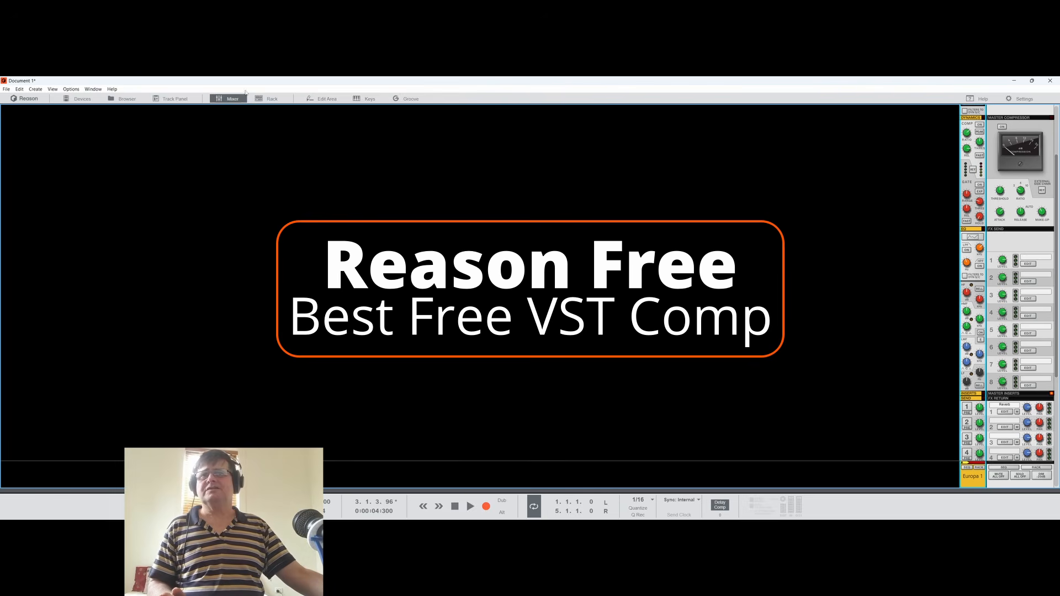
# Step: Switch from the mixer to the rack and show the Europa 1 track's device chain
pyautogui.click(238, 100)
pyautogui.click(272, 99)
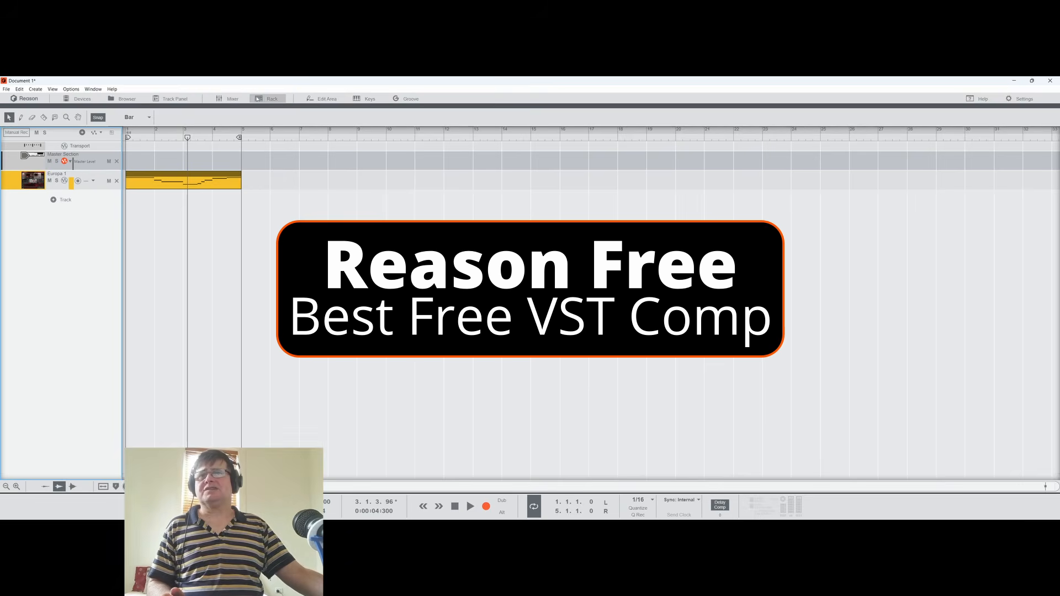
pyautogui.click(49, 186)
pyautogui.scroll(-3, 958, 319)
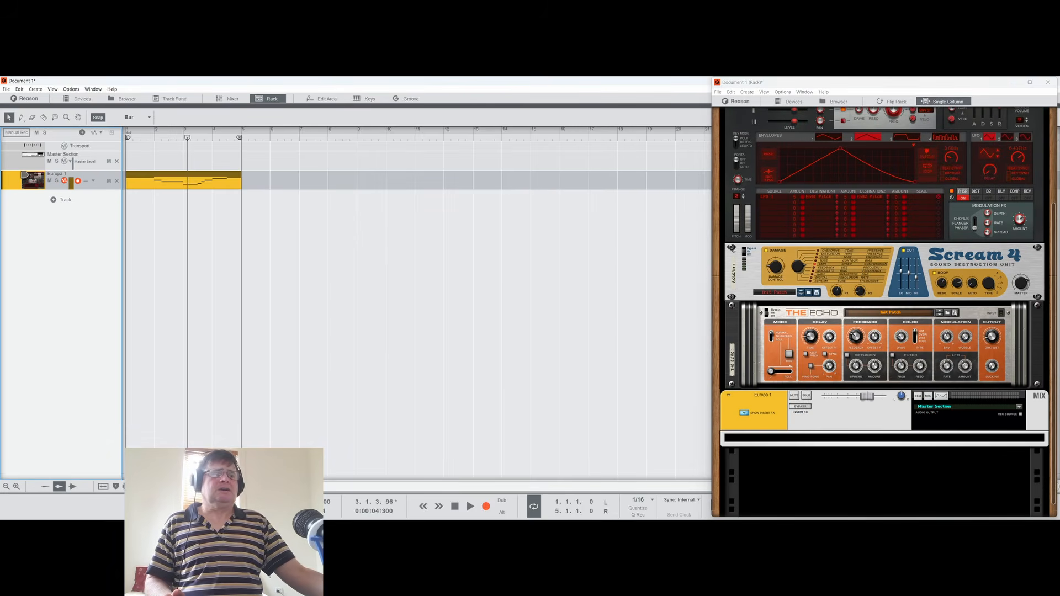
# Step: Insert the AdHd Leveling Tool (VST3) between Europa and Scream 4, and move its plugin window beside the rack
pyautogui.click(884, 242)
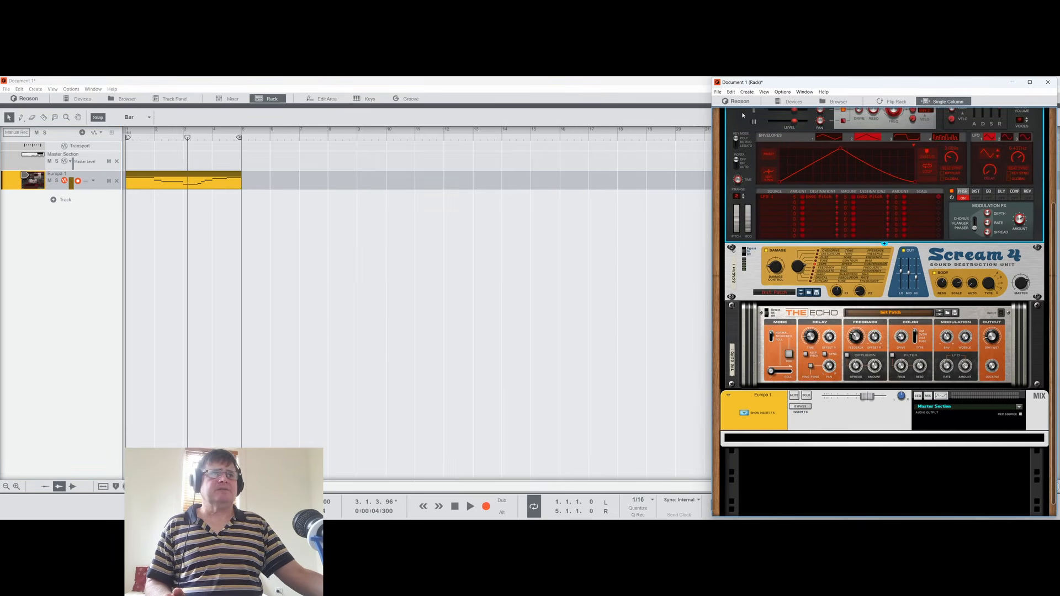
pyautogui.rightClick(884, 244)
pyautogui.moveTo(901, 259)
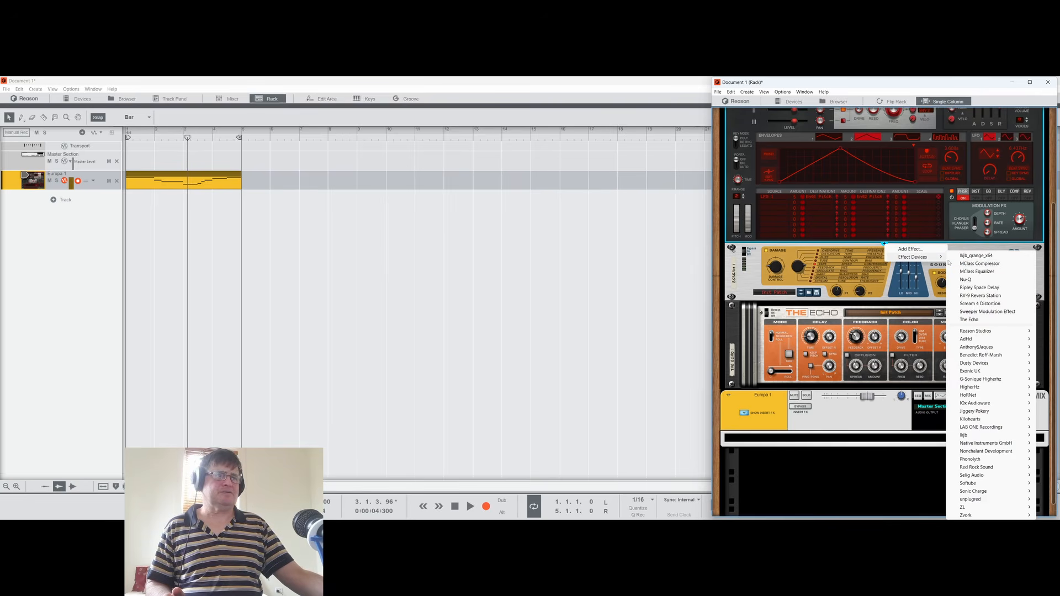
pyautogui.moveTo(986, 341)
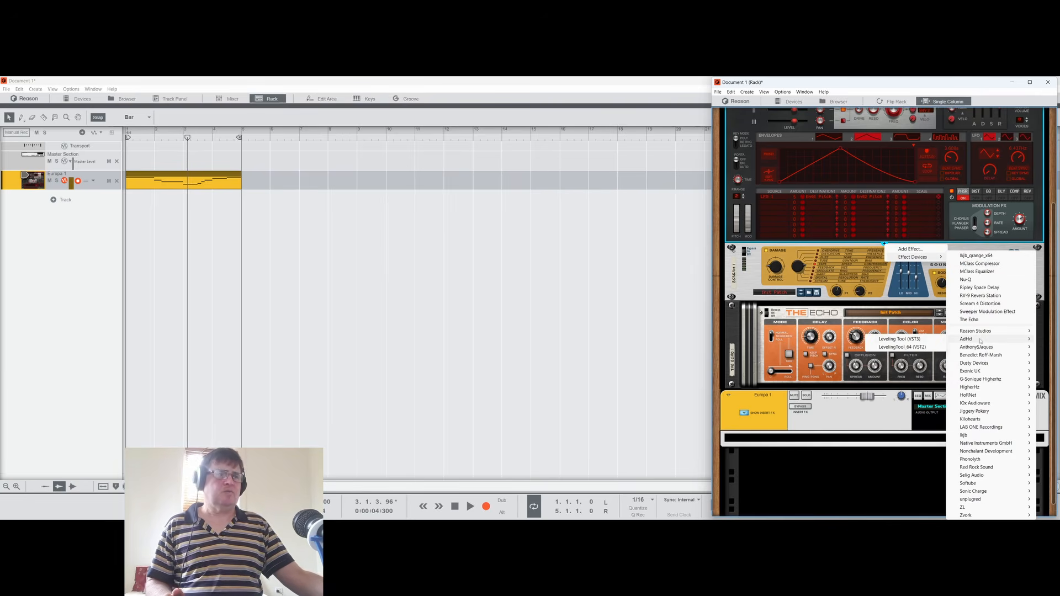
pyautogui.click(918, 340)
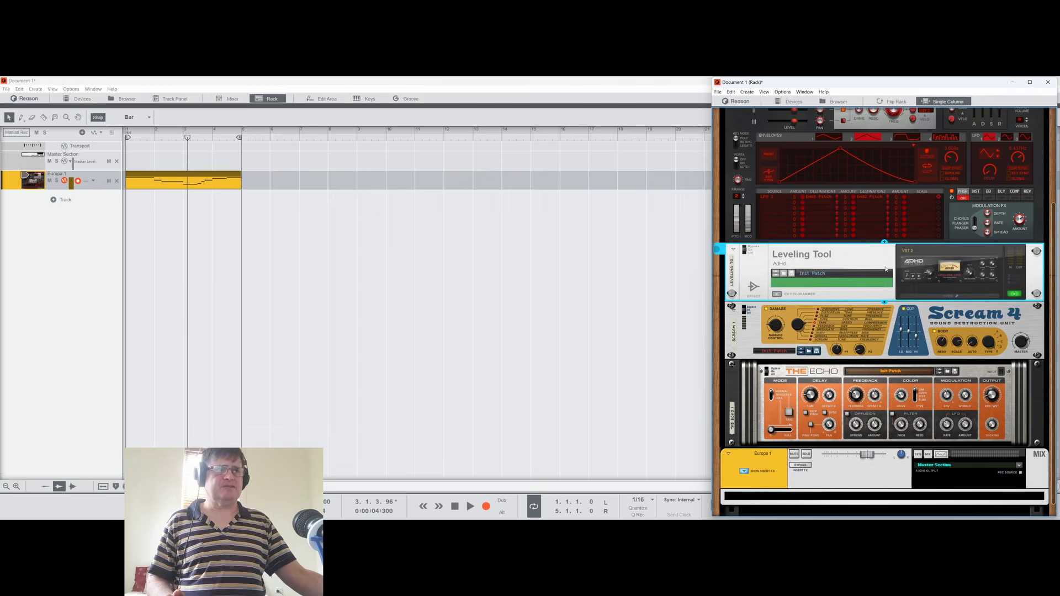
pyautogui.moveTo(121, 98); pyautogui.dragTo(537, 206)
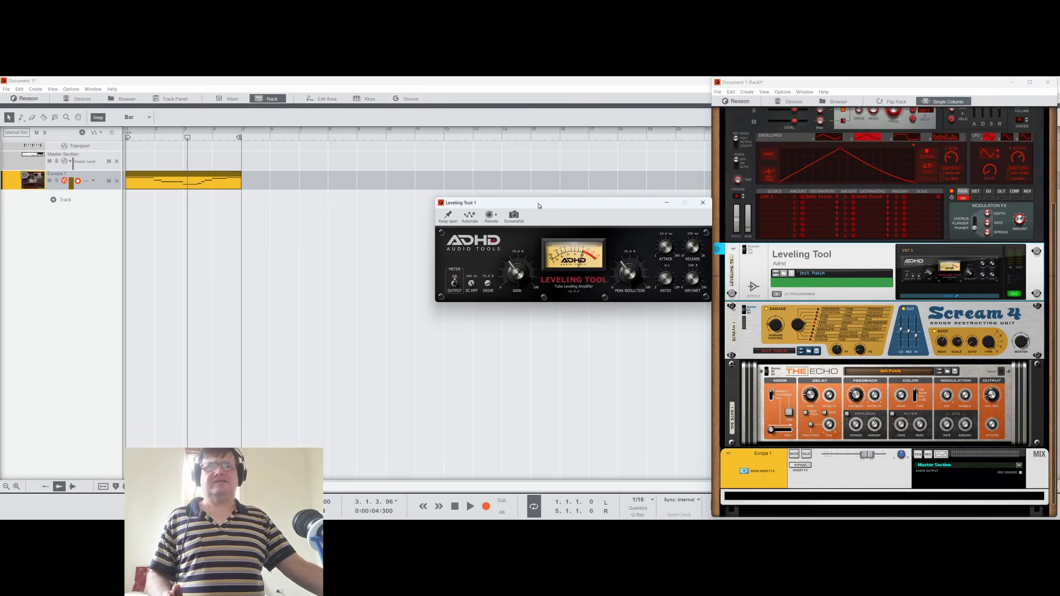
# Step: Set the Leveling Tool's plugin window to stay open and reposition it beside the rack
pyautogui.click(447, 221)
pyautogui.moveTo(561, 207); pyautogui.dragTo(567, 208)
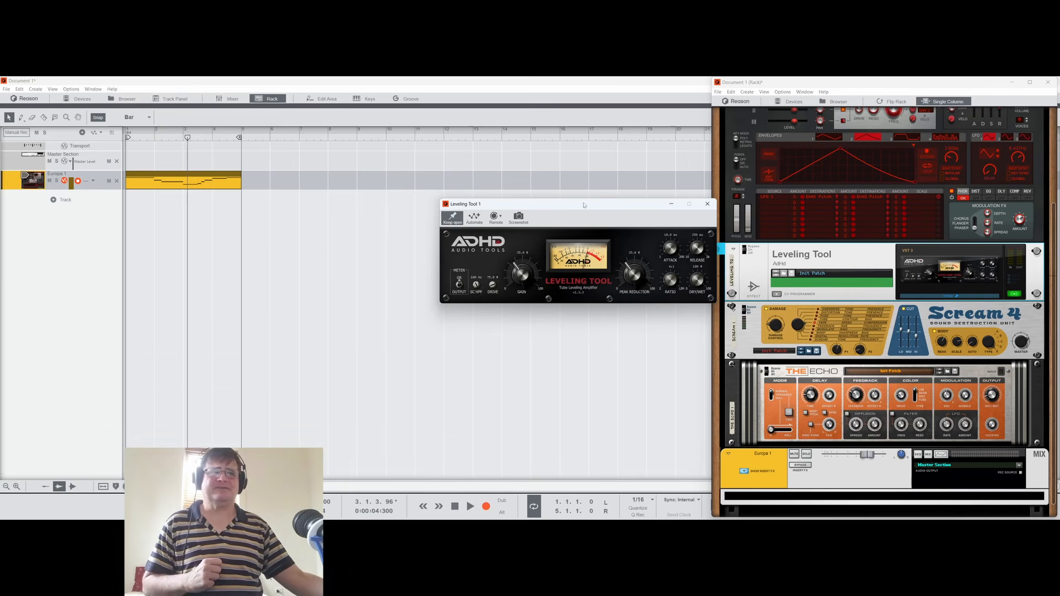
pyautogui.moveTo(583, 205); pyautogui.dragTo(586, 208)
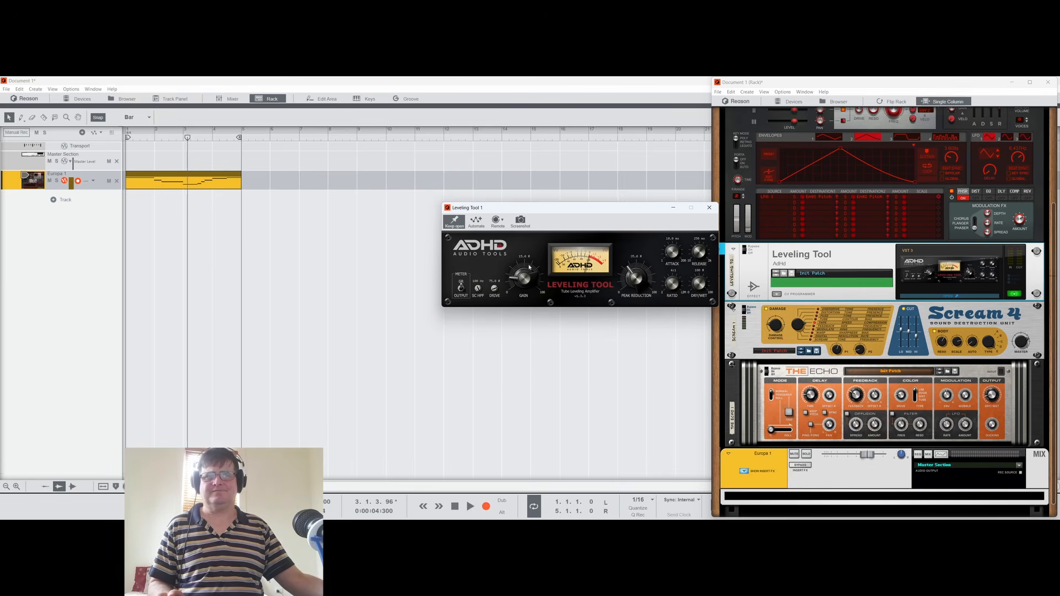
# Step: Audition the sequence with the Leveling Tool's bypass switch in the rack, stop playback, and move the plugin window clear of the rack
pyautogui.press('space')
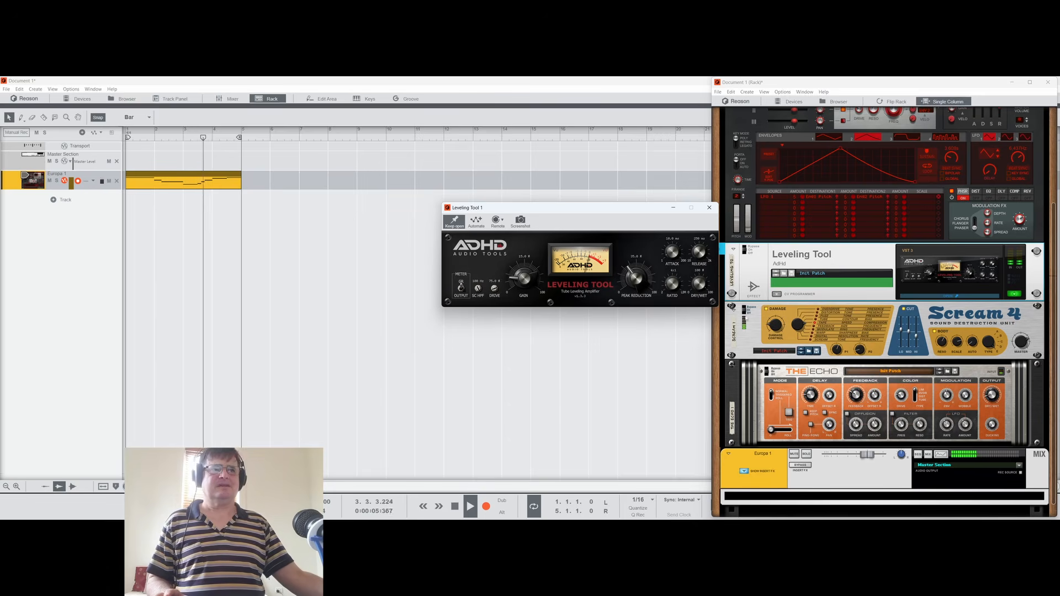
pyautogui.click(749, 252)
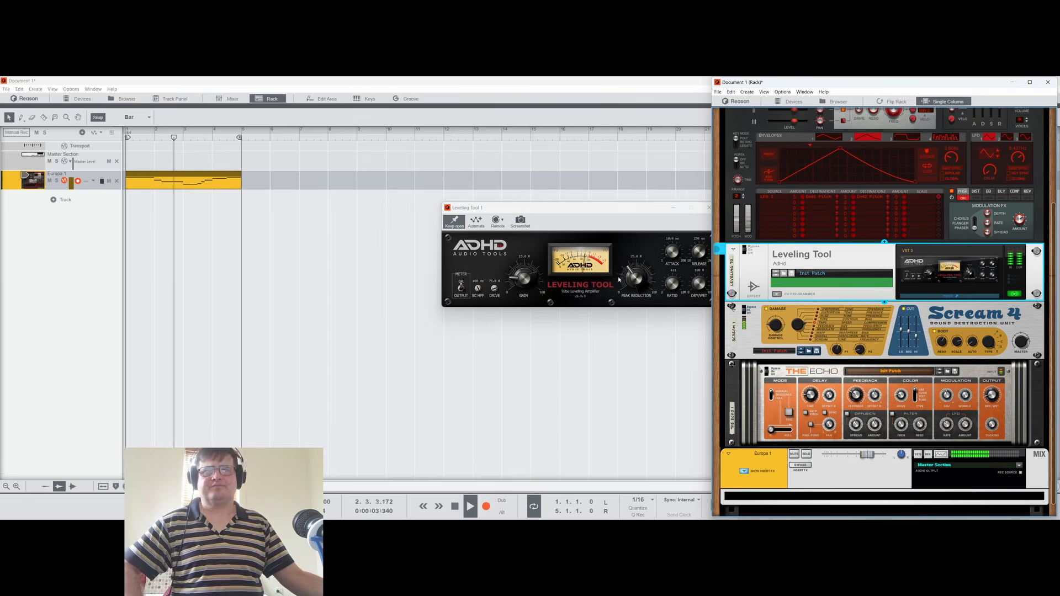
pyautogui.press('space')
pyautogui.moveTo(632, 209); pyautogui.dragTo(614, 211)
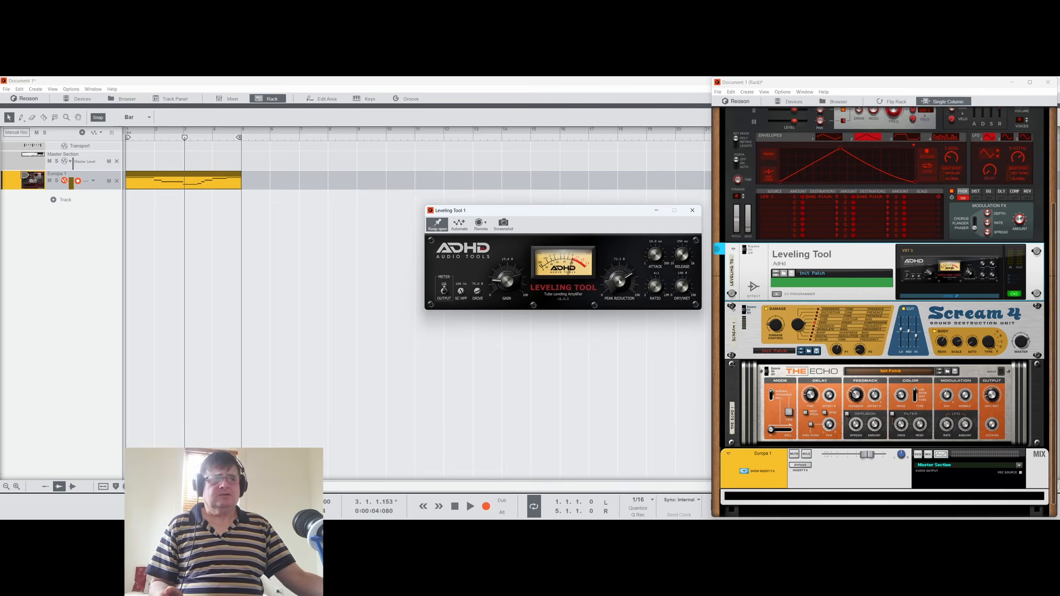
# Step: Fine-tune the Leveling Tool's Peak Reduction, Attack and Release by ear while the sequence plays
pyautogui.press('space')
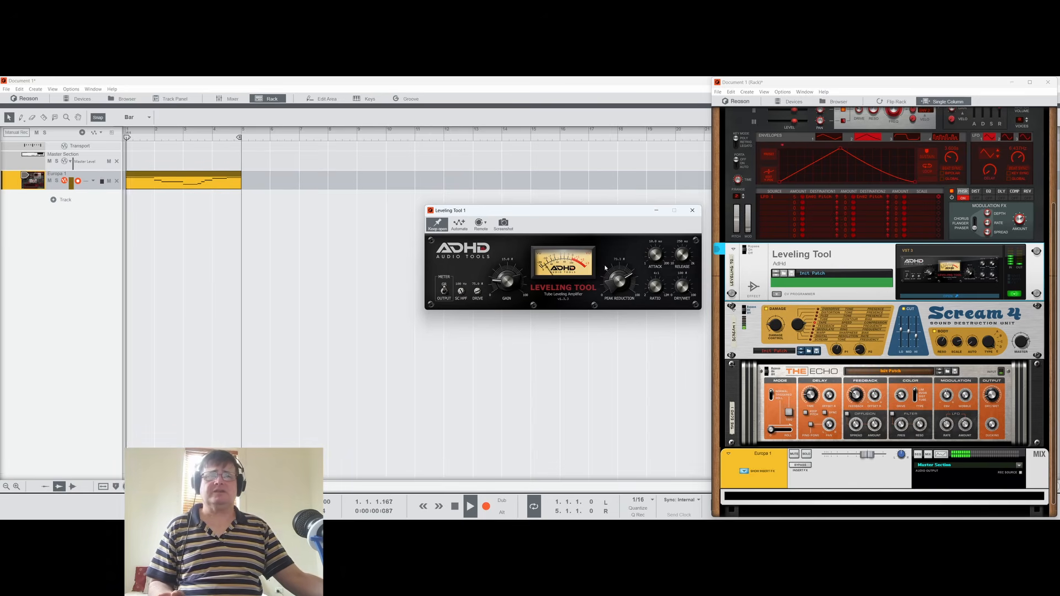
pyautogui.moveTo(621, 284); pyautogui.dragTo(622, 284)
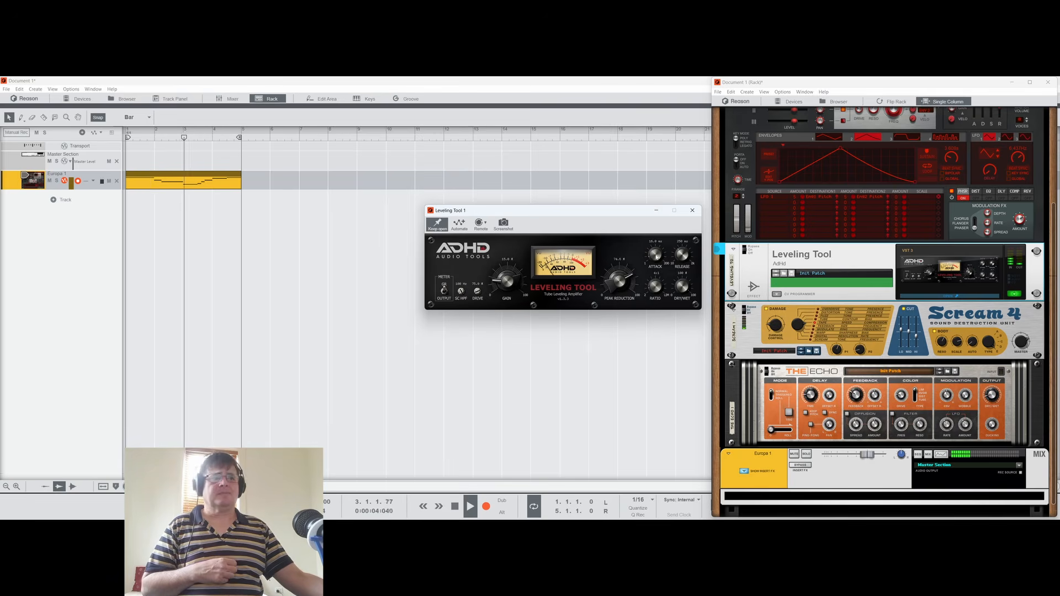
pyautogui.moveTo(655, 254); pyautogui.dragTo(661, 246)
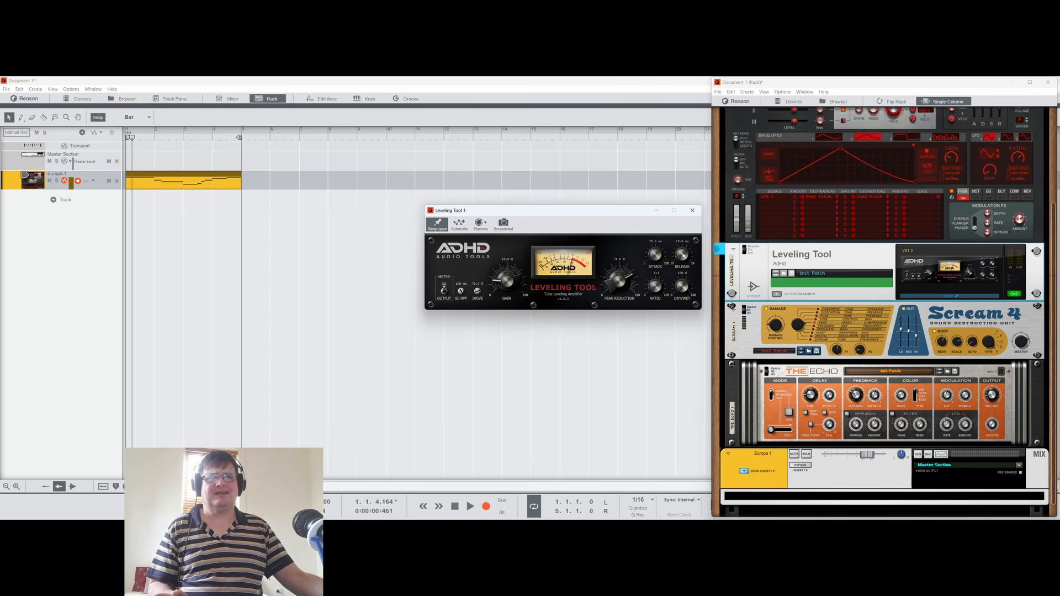
pyautogui.press('space')
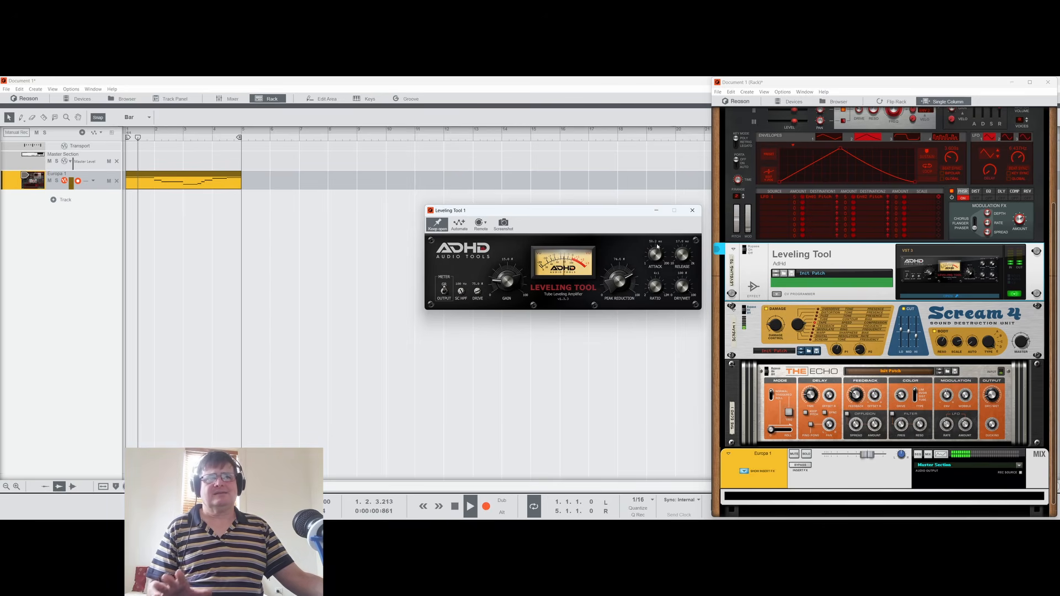
pyautogui.moveTo(657, 256); pyautogui.dragTo(655, 211)
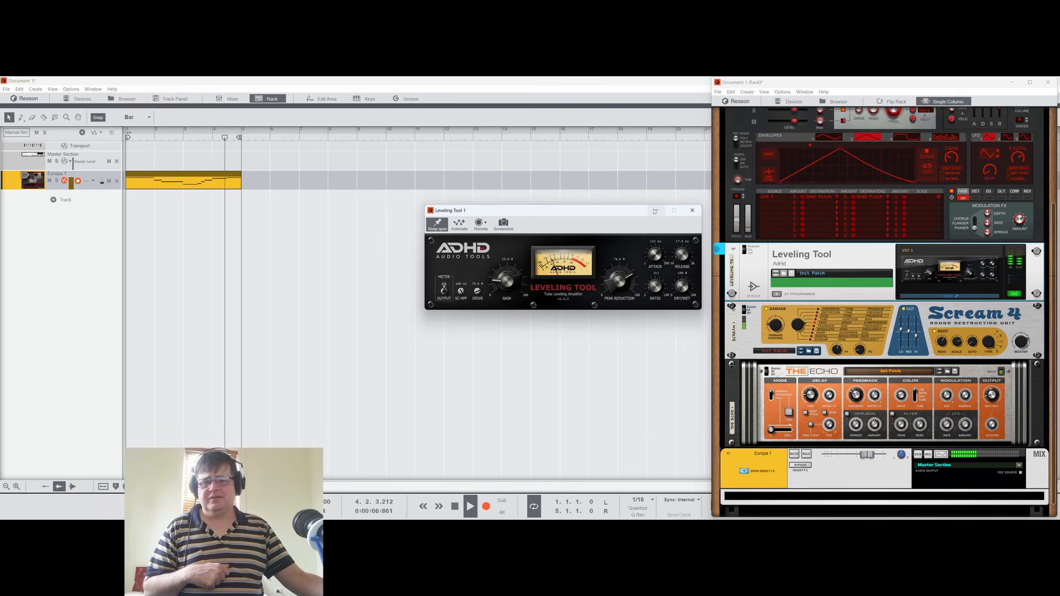
pyautogui.moveTo(652, 258); pyautogui.dragTo(680, 244)
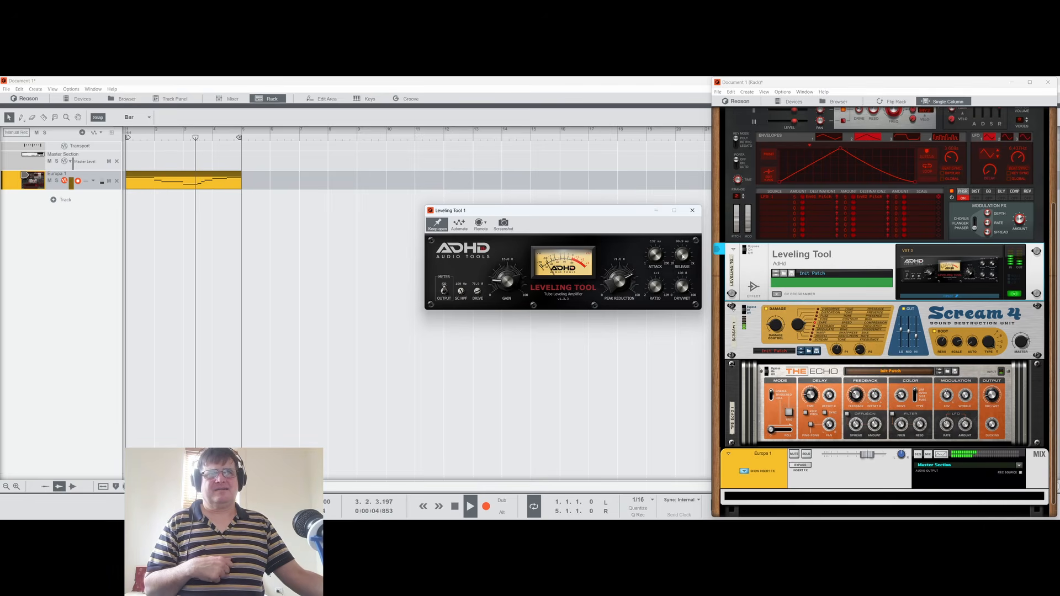
pyautogui.moveTo(685, 252); pyautogui.dragTo(686, 254)
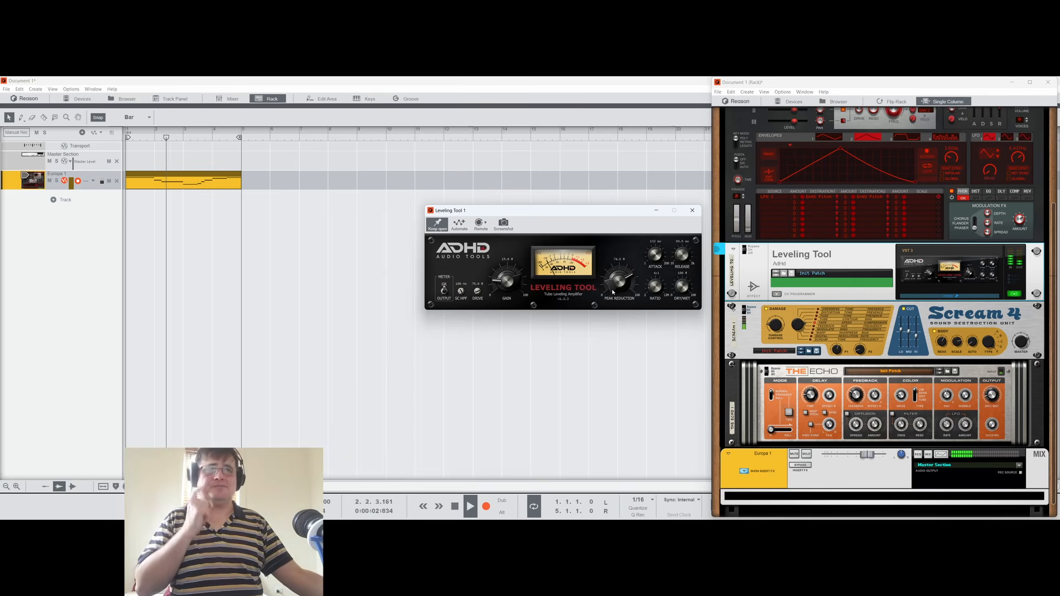
# Step: Try different Peak Reduction amounts on the Leveling Tool and settle on a lower, more moderate setting
pyautogui.moveTo(621, 283); pyautogui.dragTo(628, 348)
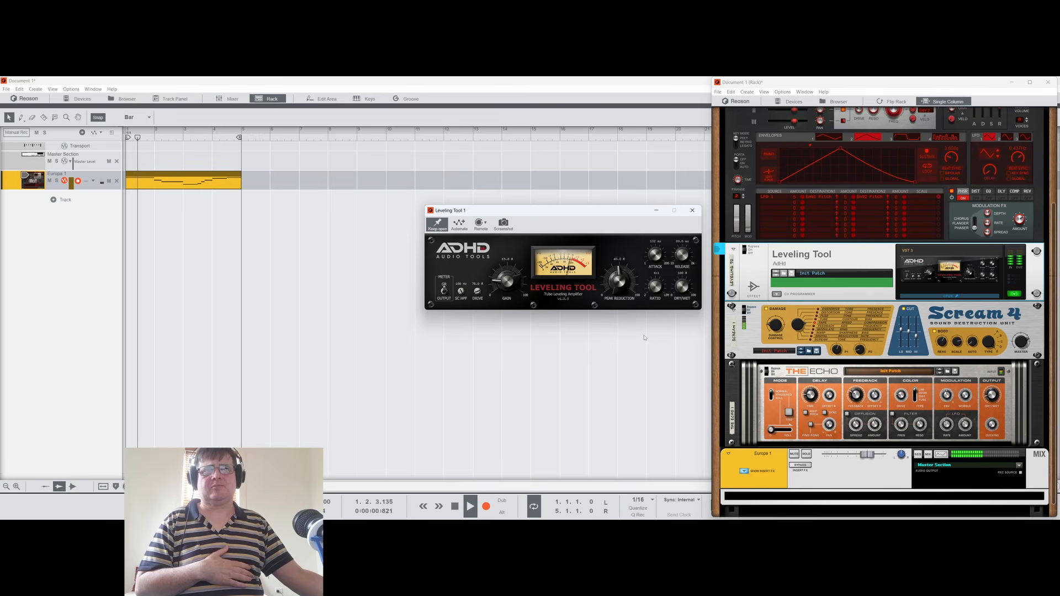
pyautogui.moveTo(644, 339); pyautogui.dragTo(656, 199)
pyautogui.moveTo(619, 280); pyautogui.dragTo(631, 275)
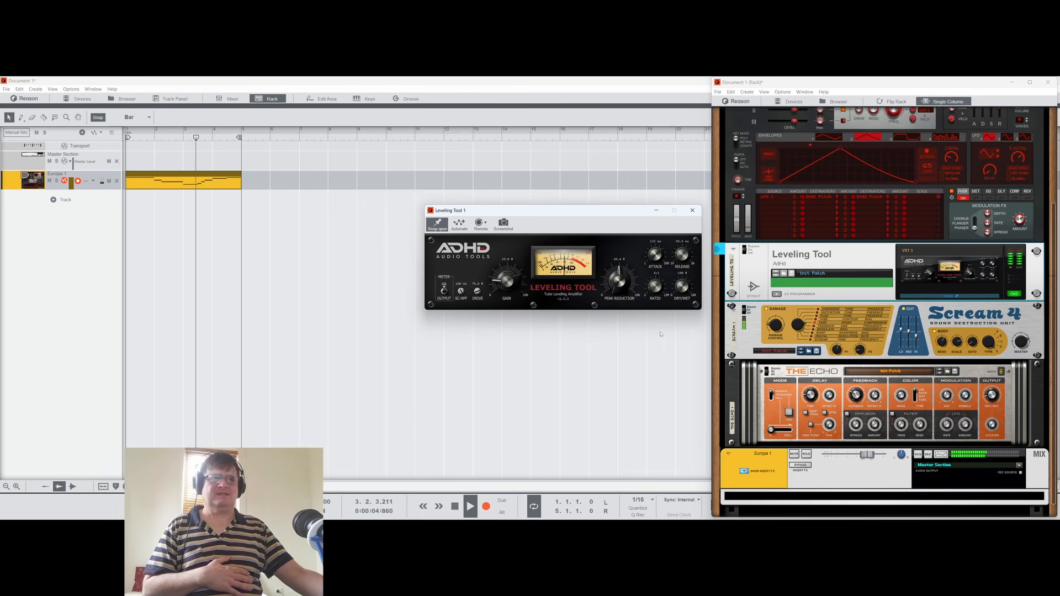
# Step: Compare the sound with the Leveling Tool bypassed and active in the rack, and stop the sequence
pyautogui.click(746, 251)
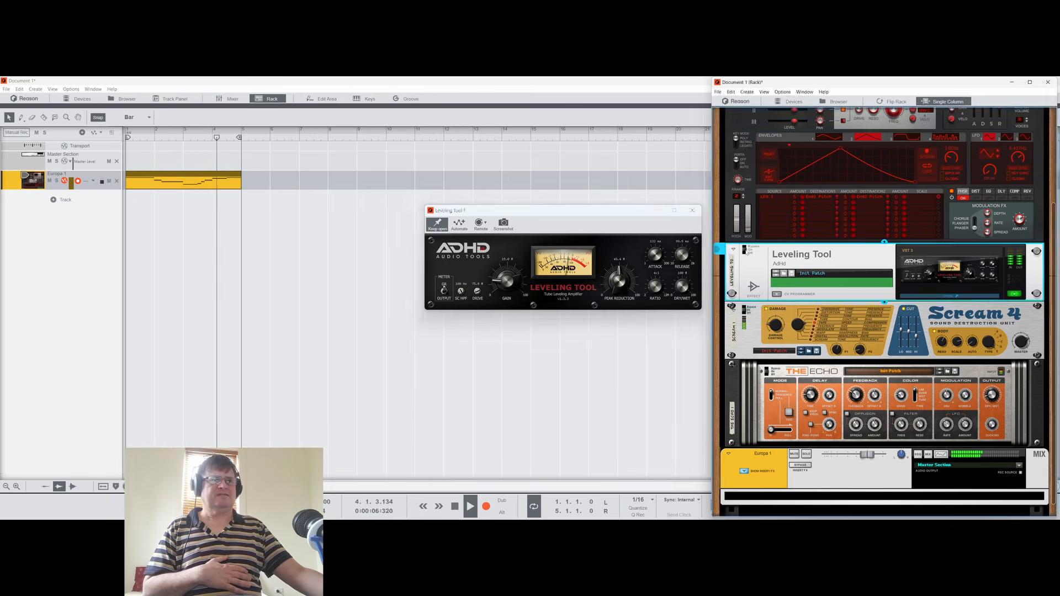
pyautogui.click(750, 251)
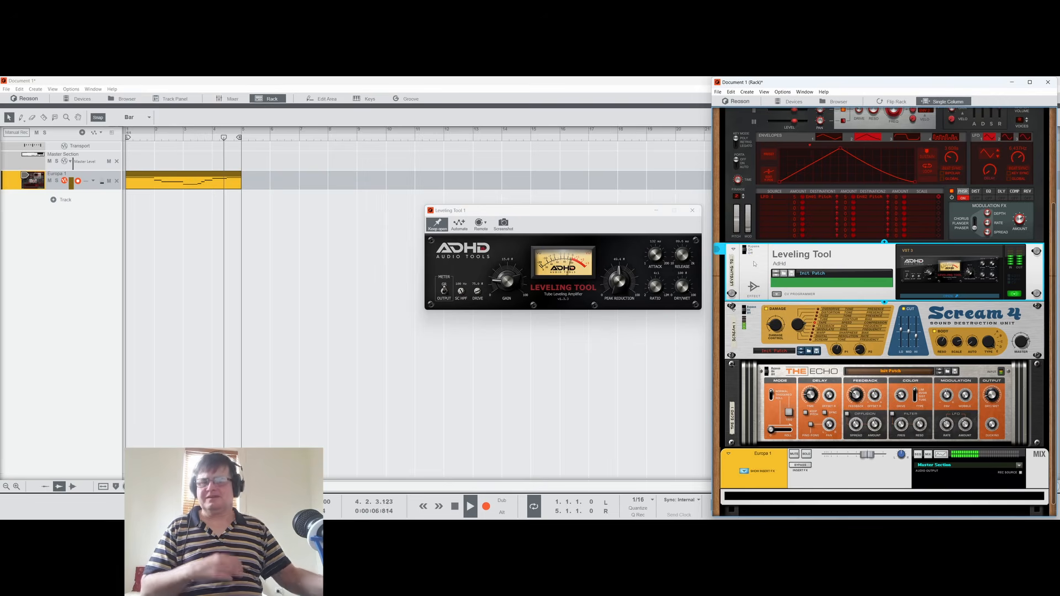
pyautogui.press('space')
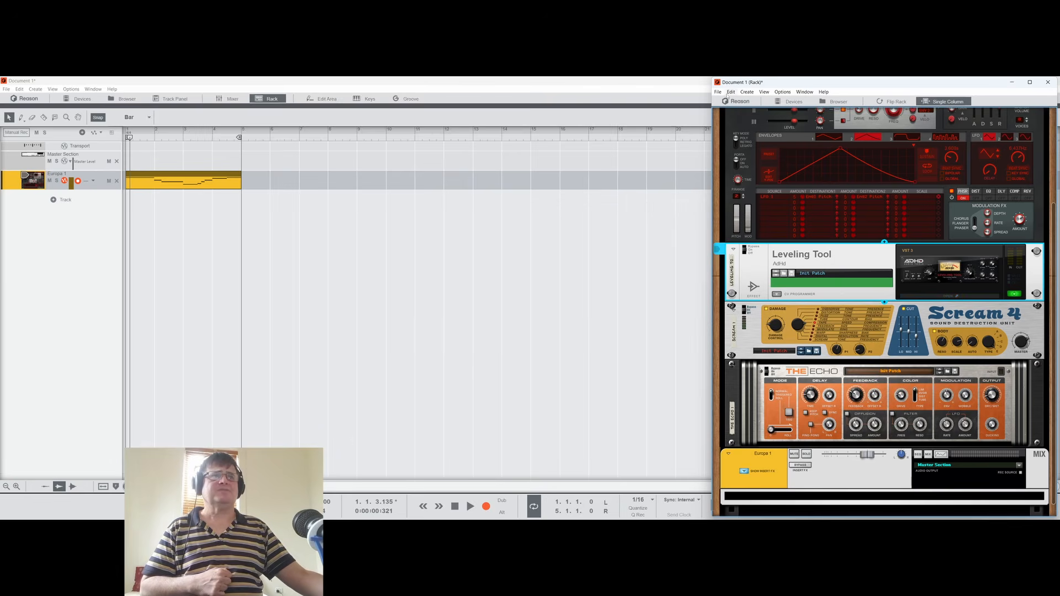
# Step: Open the rack's device list on Effects and clear the "sc" search filter
pyautogui.click(794, 103)
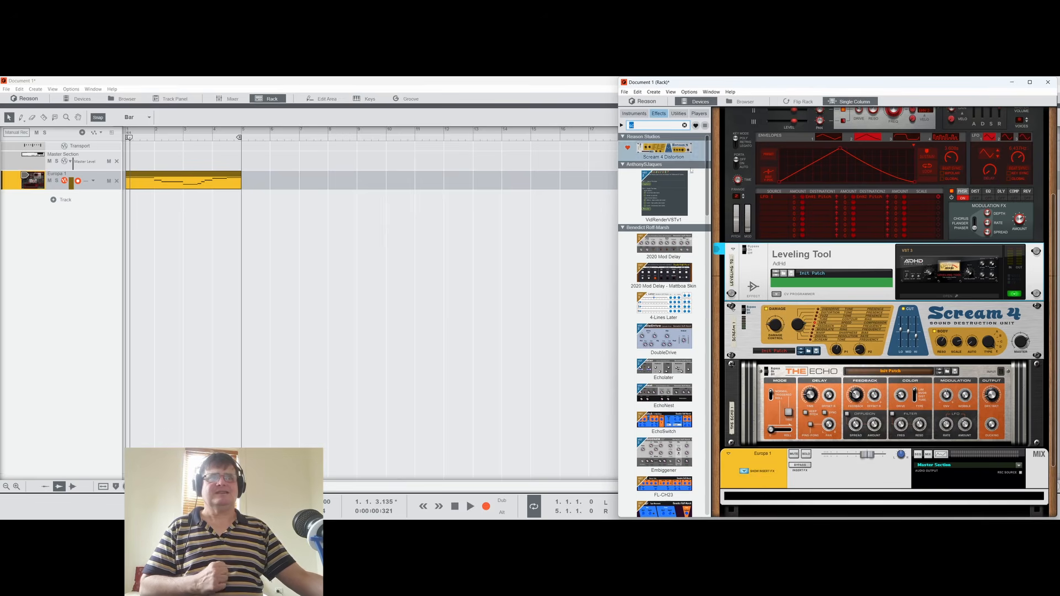
pyautogui.scroll(-2, 707, 190)
pyautogui.scroll(1, 709, 171)
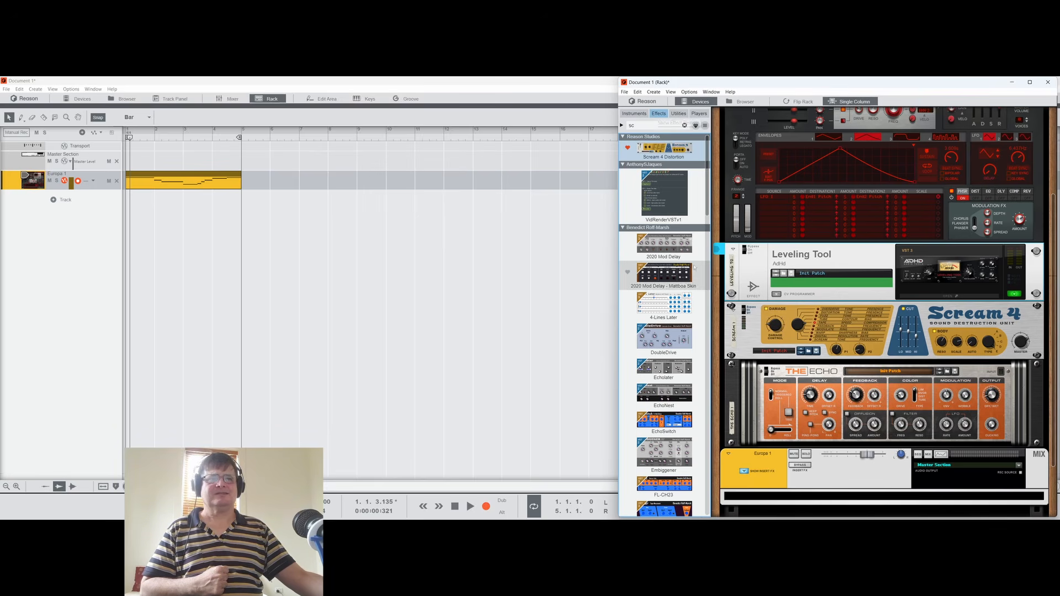
pyautogui.scroll(-5, 682, 254)
pyautogui.scroll(5, 682, 254)
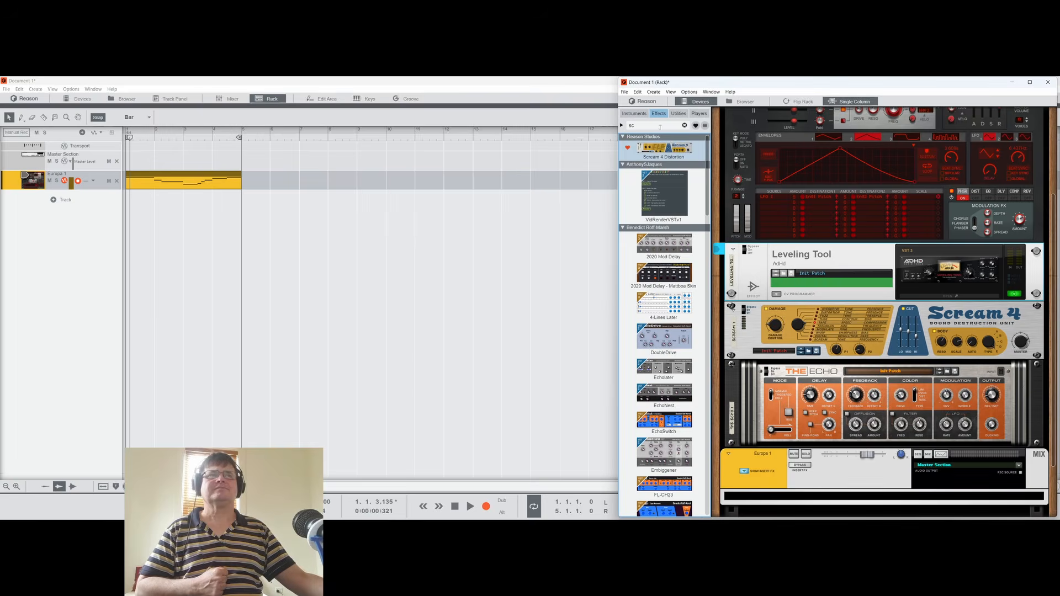
pyautogui.click(631, 114)
pyautogui.click(660, 115)
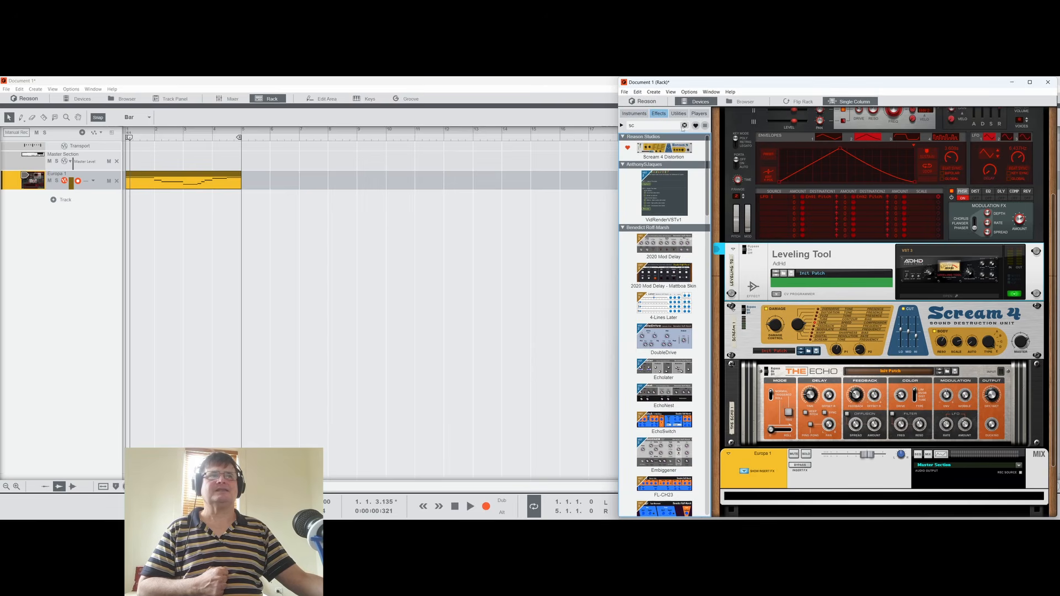
pyautogui.click(684, 126)
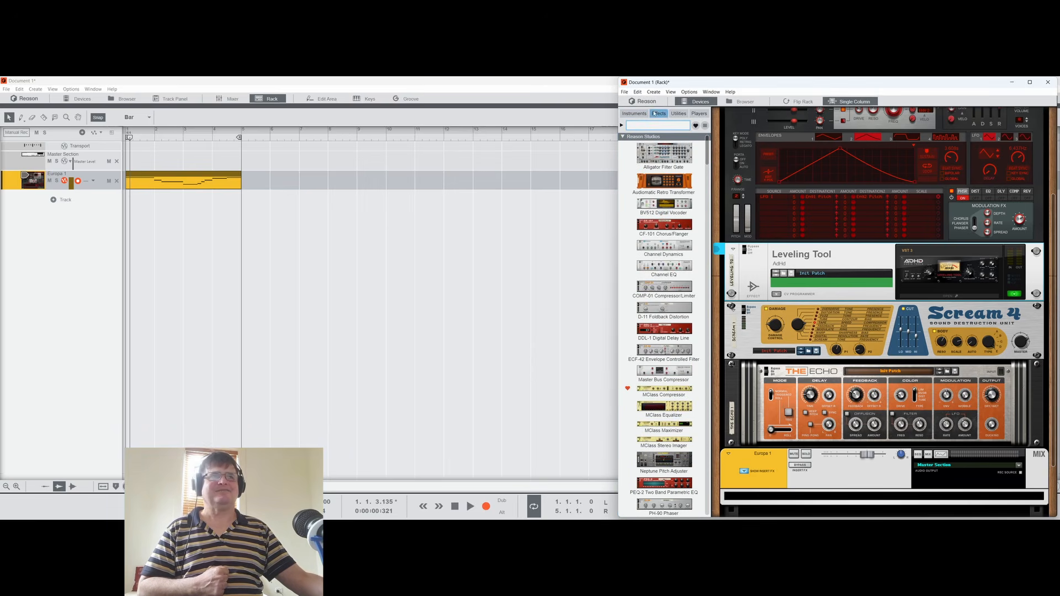
# Step: Look through the full effects list, from the built-in Reason Studios devices to the third-party plugins
pyautogui.scroll(-8, 709, 164)
pyautogui.moveTo(709, 164); pyautogui.dragTo(710, 206)
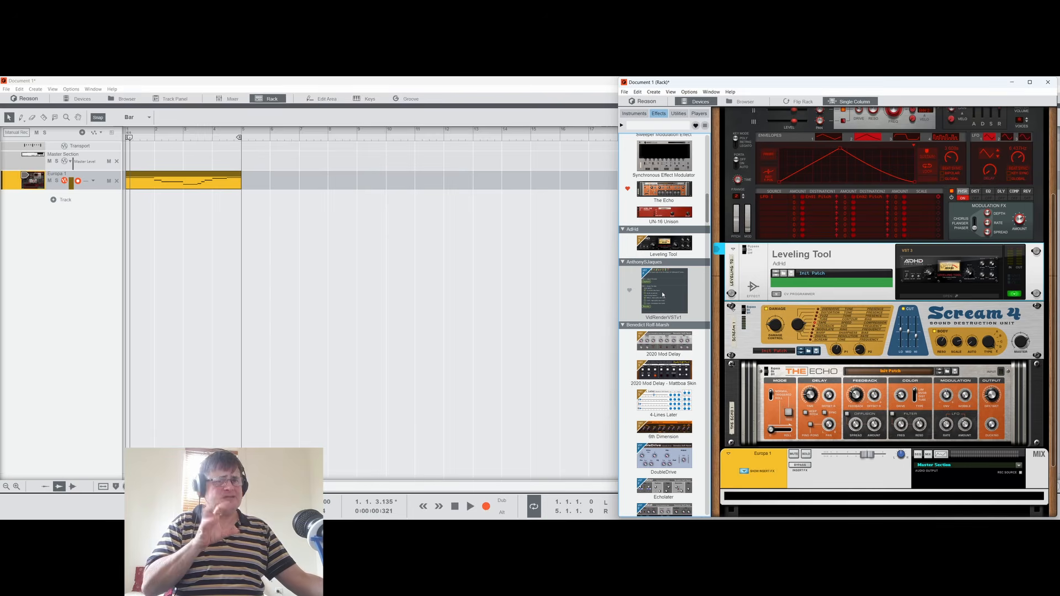
pyautogui.scroll(-5, 663, 293)
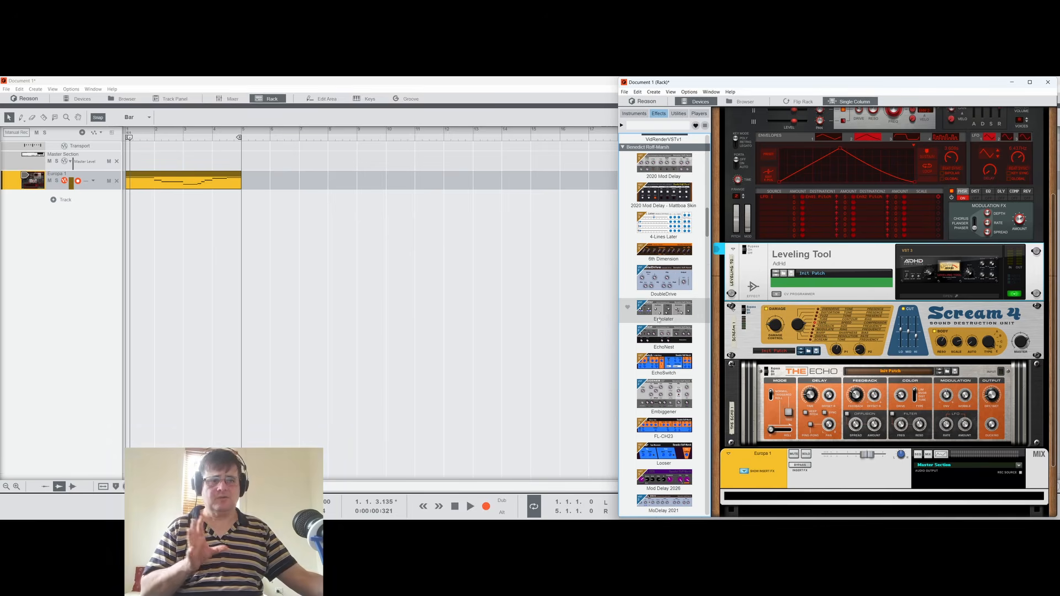
pyautogui.scroll(-1, 661, 318)
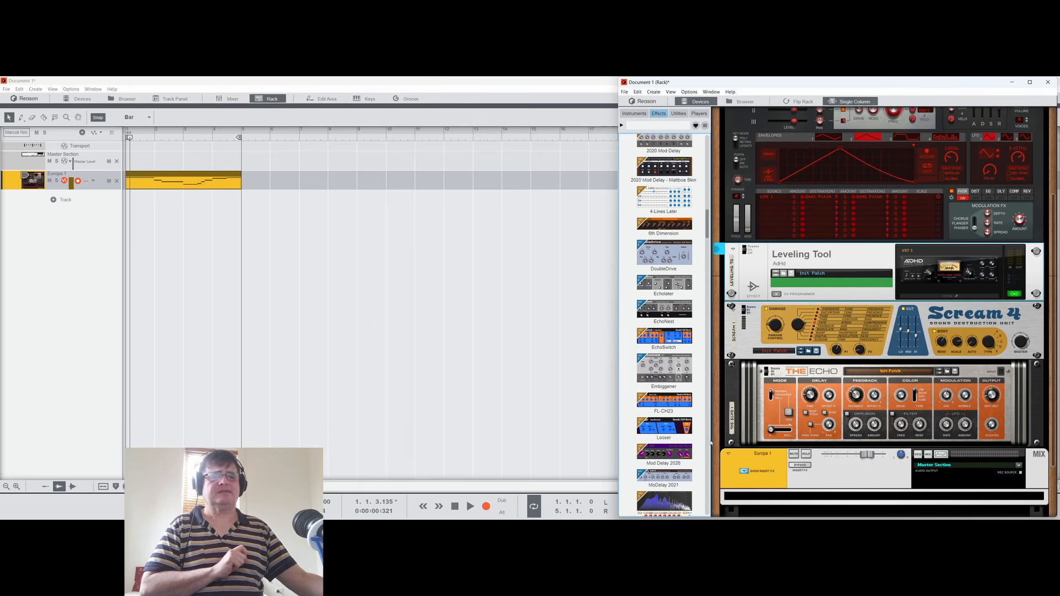
pyautogui.scroll(-3, 880, 371)
# Step: Play the sequence and review Europa's Modulation FX, Unison and Engine sections and The Echo further down the device chain
pyautogui.scroll(8, 876, 362)
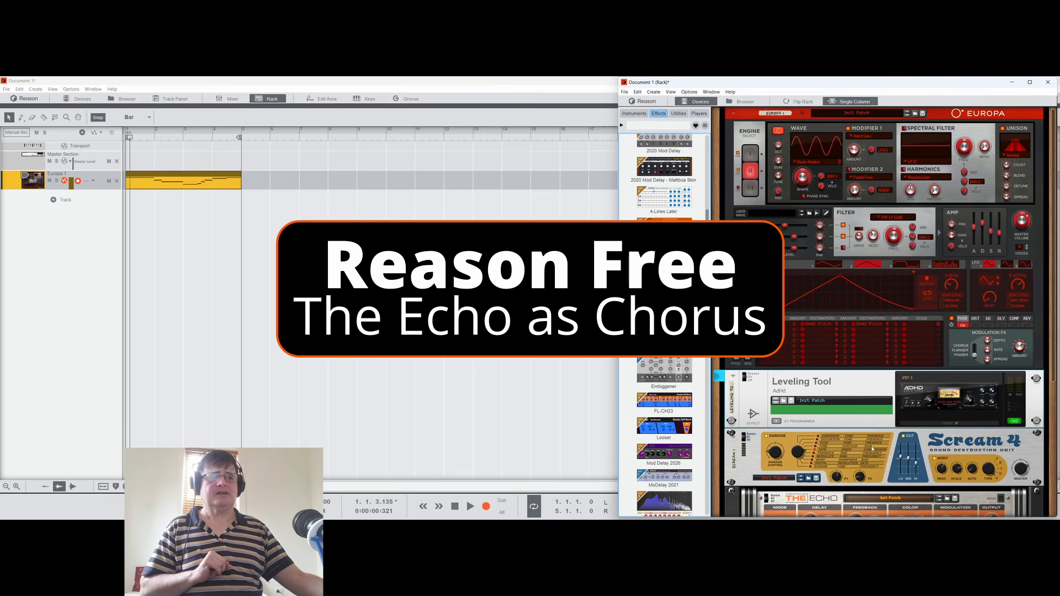
pyautogui.scroll(-5, 908, 443)
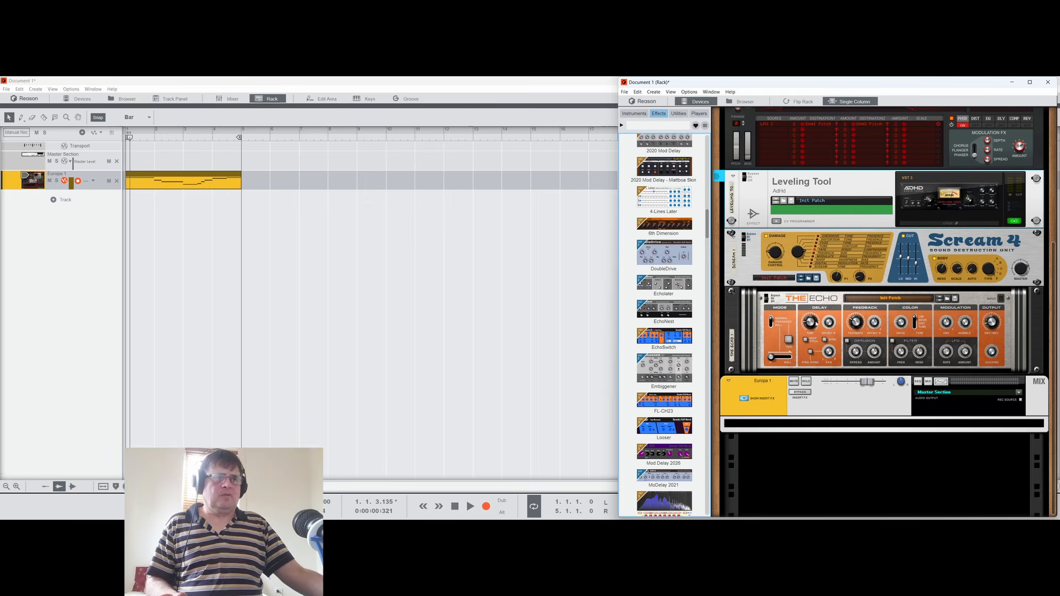
pyautogui.scroll(1, 829, 312)
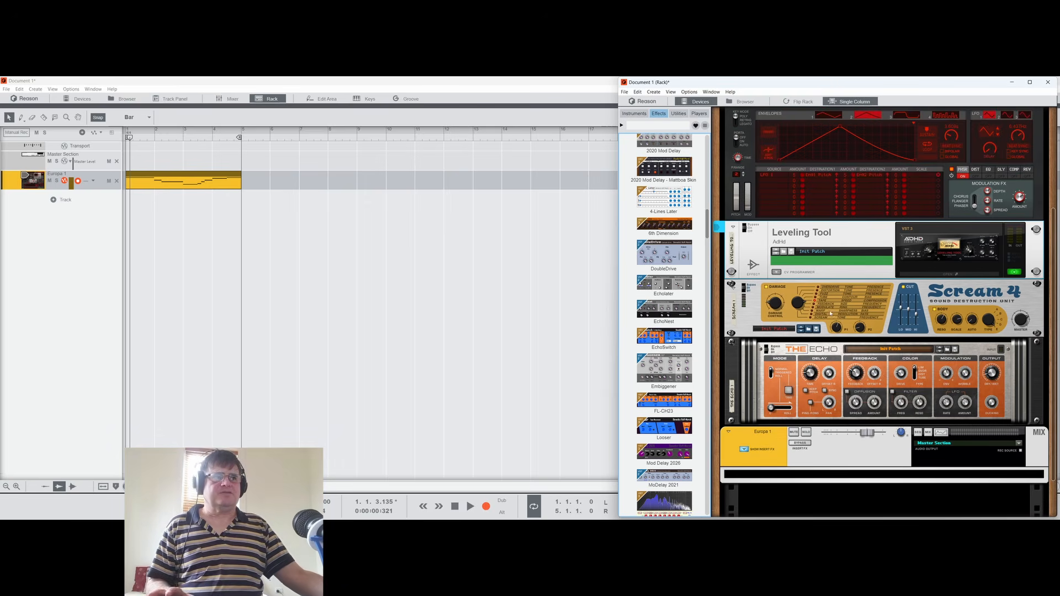
pyautogui.press('space')
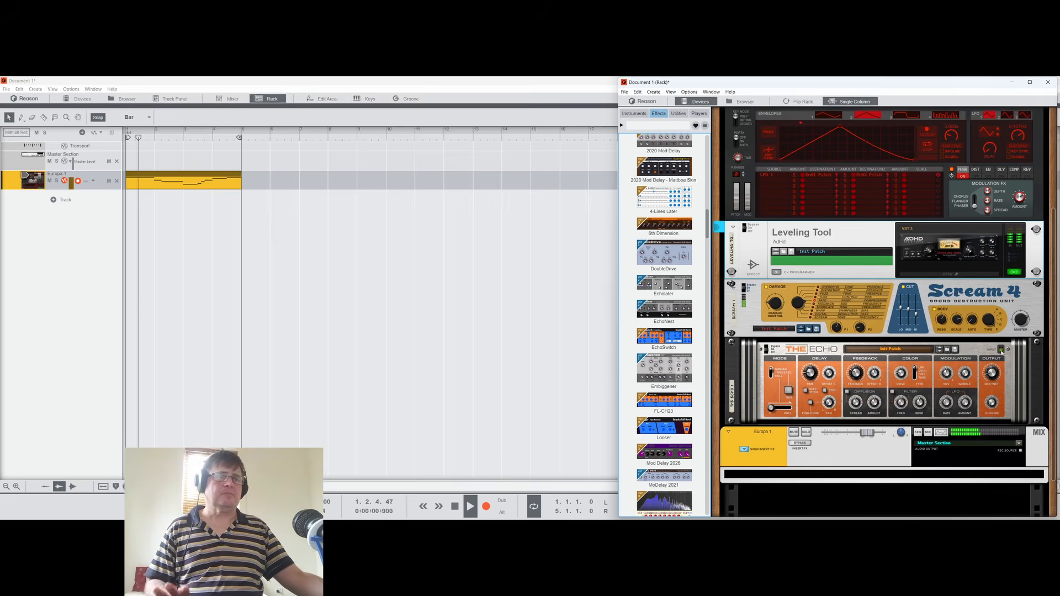
pyautogui.click(997, 374)
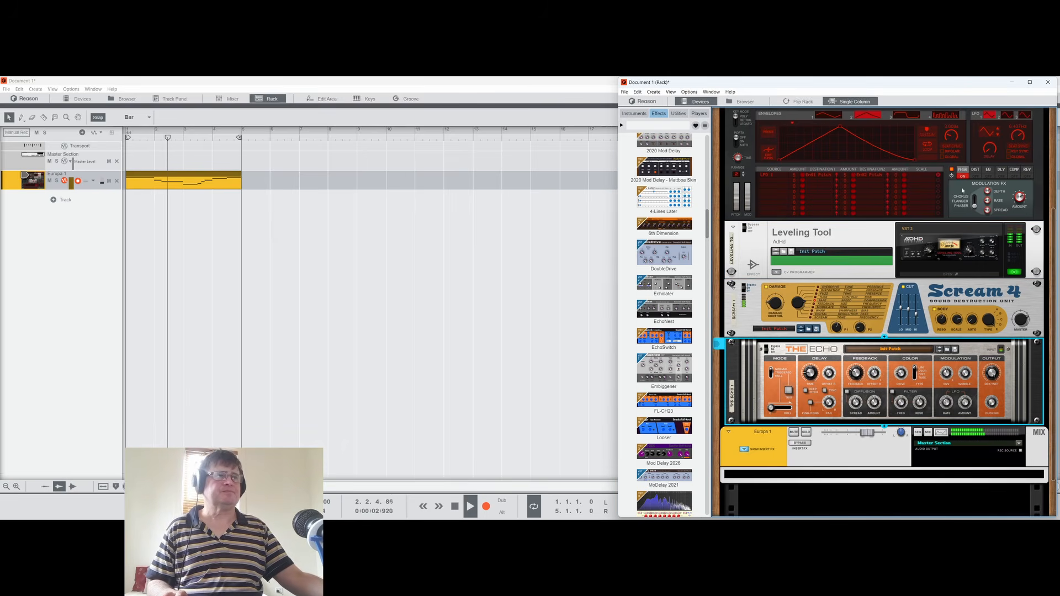
pyautogui.click(967, 209)
pyautogui.click(963, 176)
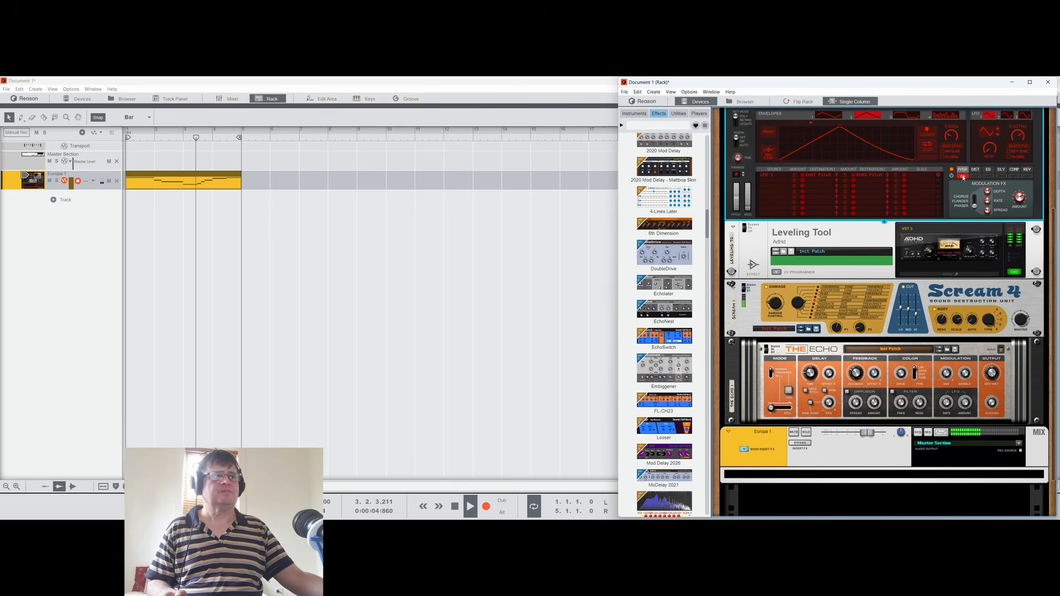
pyautogui.scroll(5, 909, 325)
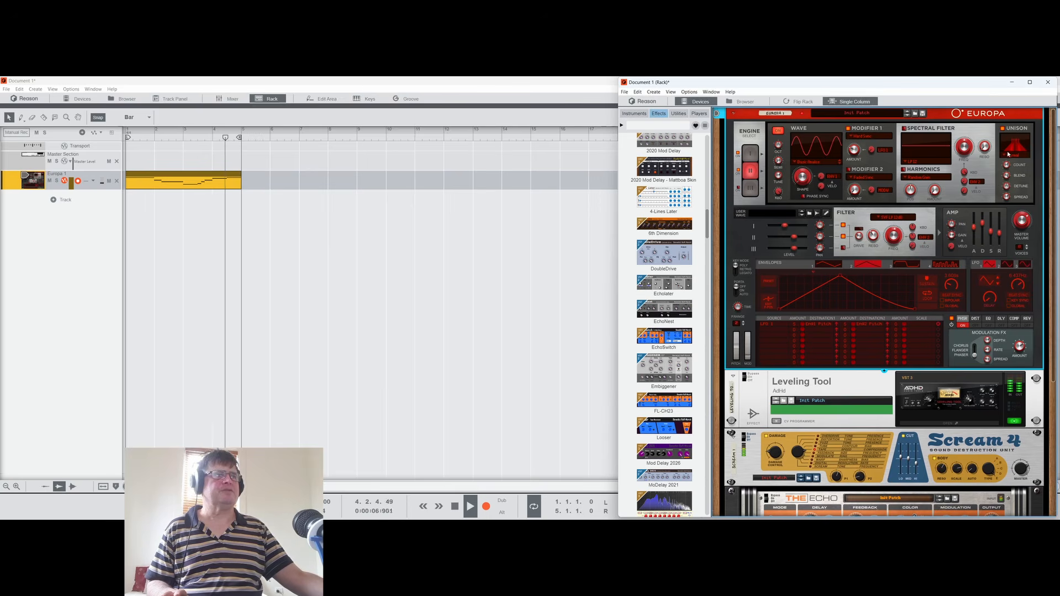
pyautogui.click(751, 155)
pyautogui.scroll(-6, 999, 310)
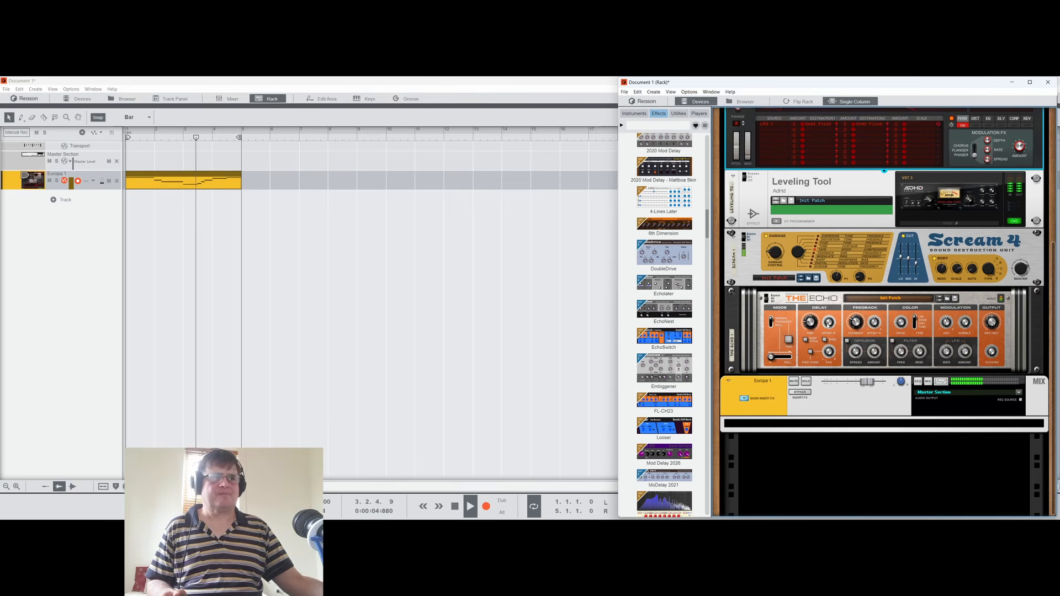
# Step: Shorten The Echo's delay time and switch on its Diffusion section while the sequence plays
pyautogui.click(811, 332)
pyautogui.moveTo(812, 332); pyautogui.dragTo(811, 345)
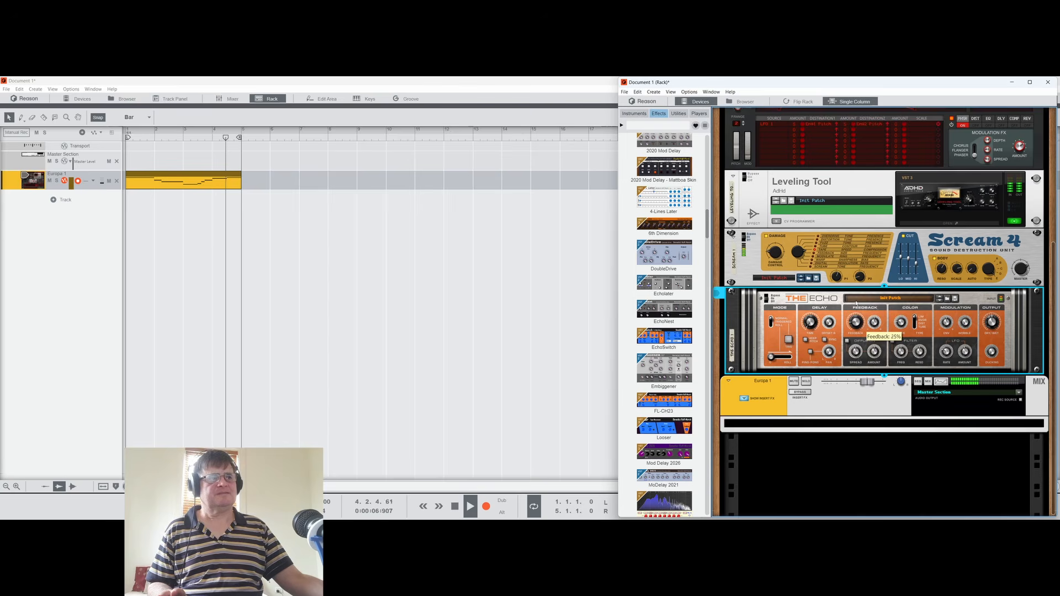
pyautogui.moveTo(850, 281); pyautogui.dragTo(839, 302)
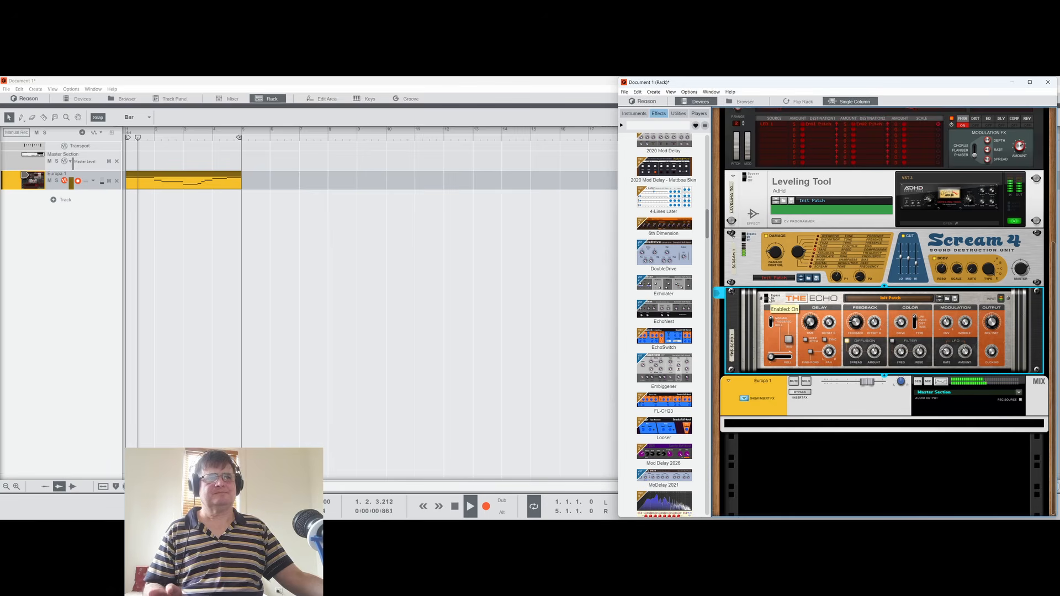
pyautogui.scroll(10, 684, 187)
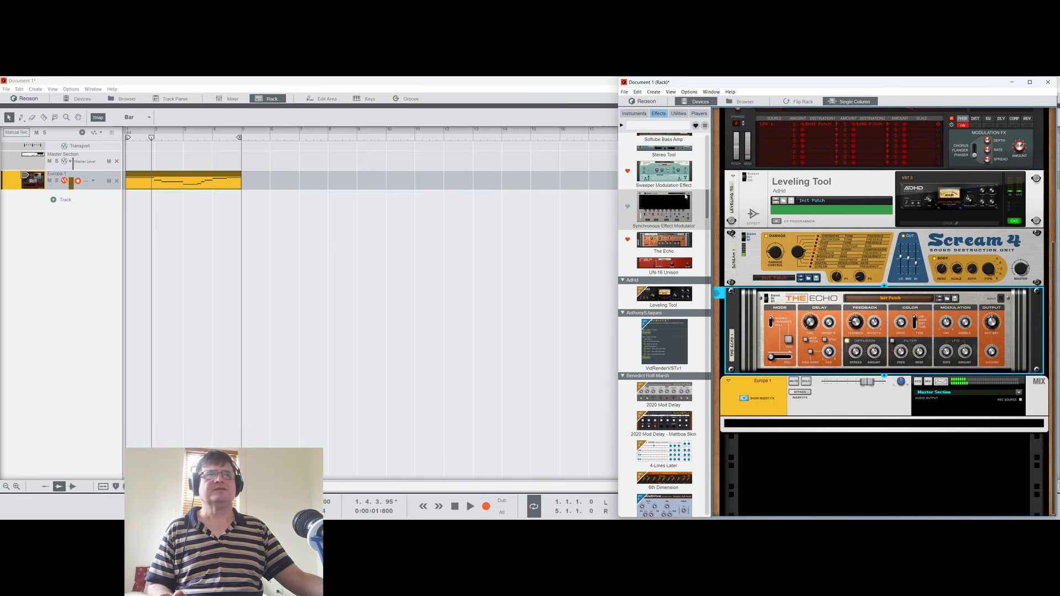
pyautogui.click(885, 376)
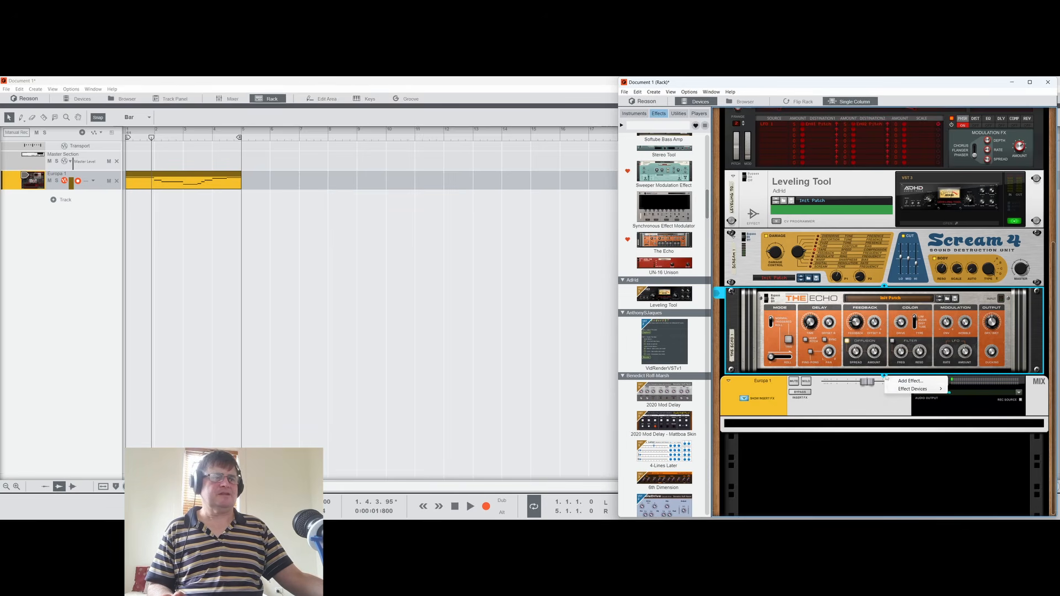
pyautogui.moveTo(910, 390)
pyautogui.click(971, 193)
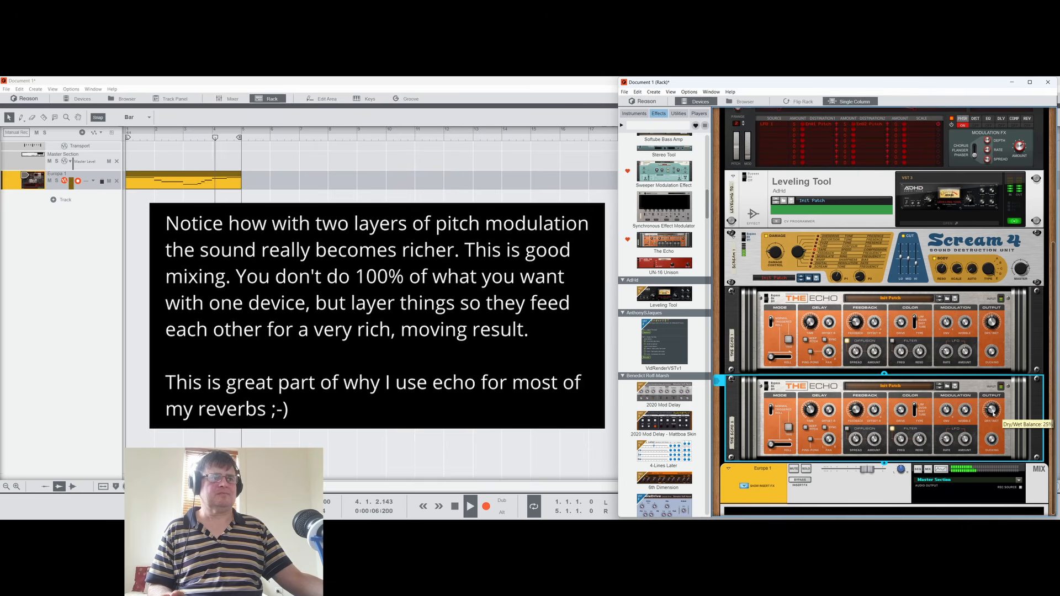
# Step: Compare the sound with each The Echo device bypassed and enabled during playback, and stop the sequence
pyautogui.click(772, 296)
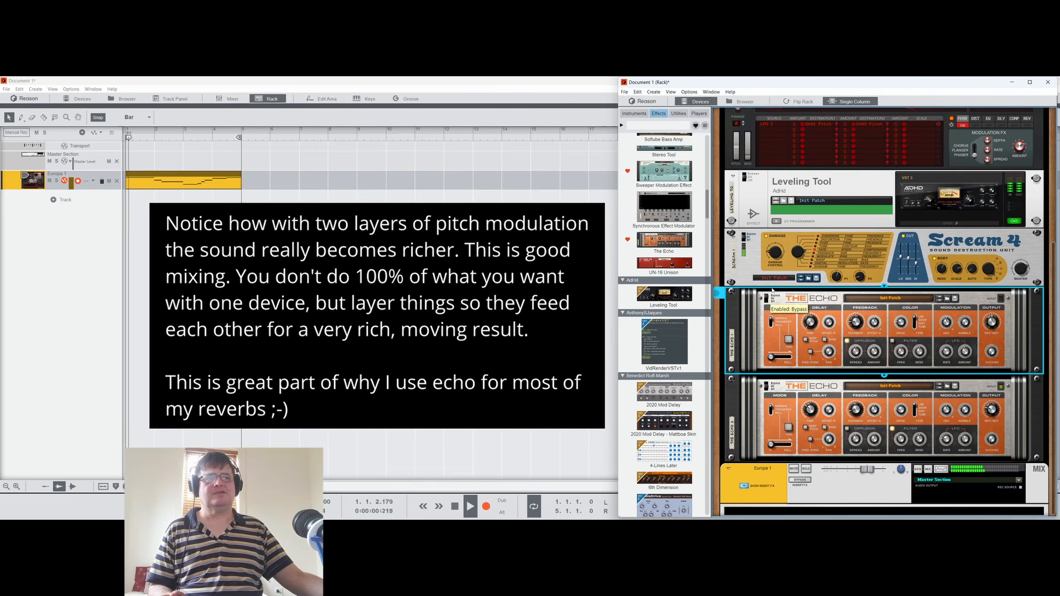
pyautogui.click(772, 383)
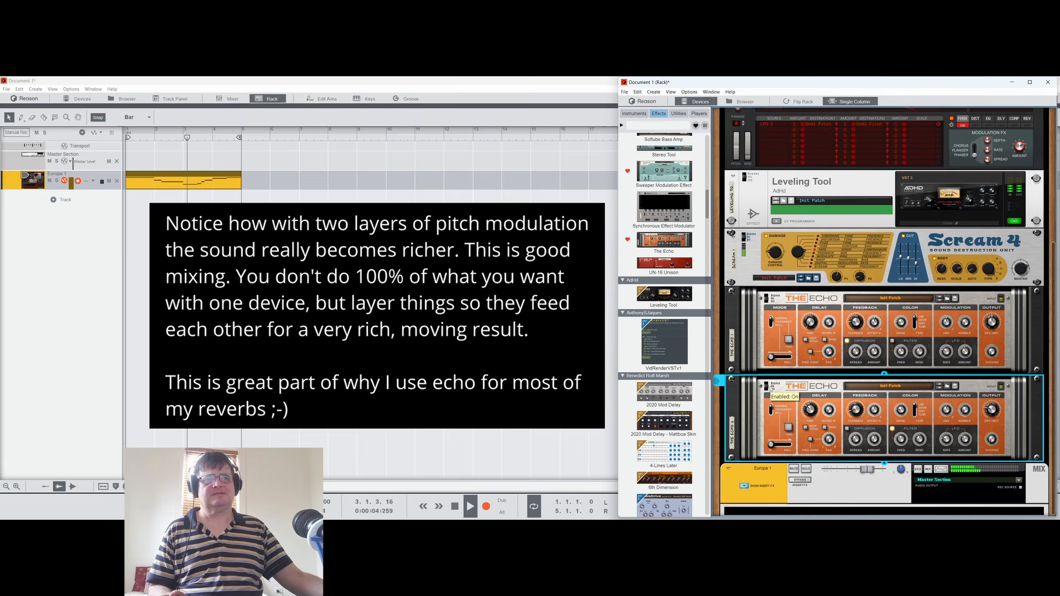
pyautogui.press('space')
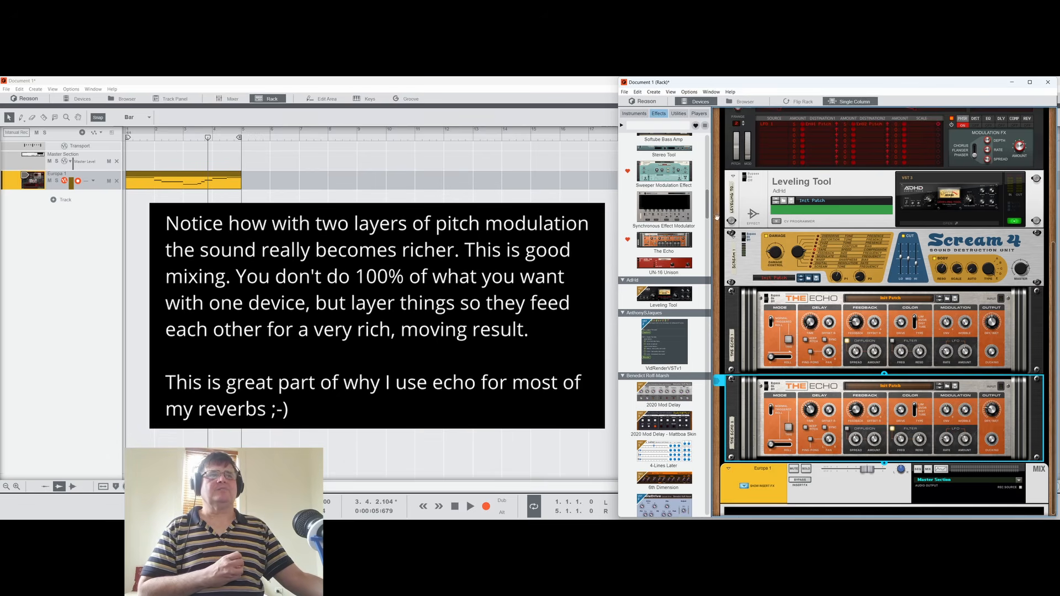
# Step: Collapse both The Echo devices, Scream 4 and the Leveling Tool in the rack
pyautogui.moveTo(707, 214); pyautogui.dragTo(709, 238)
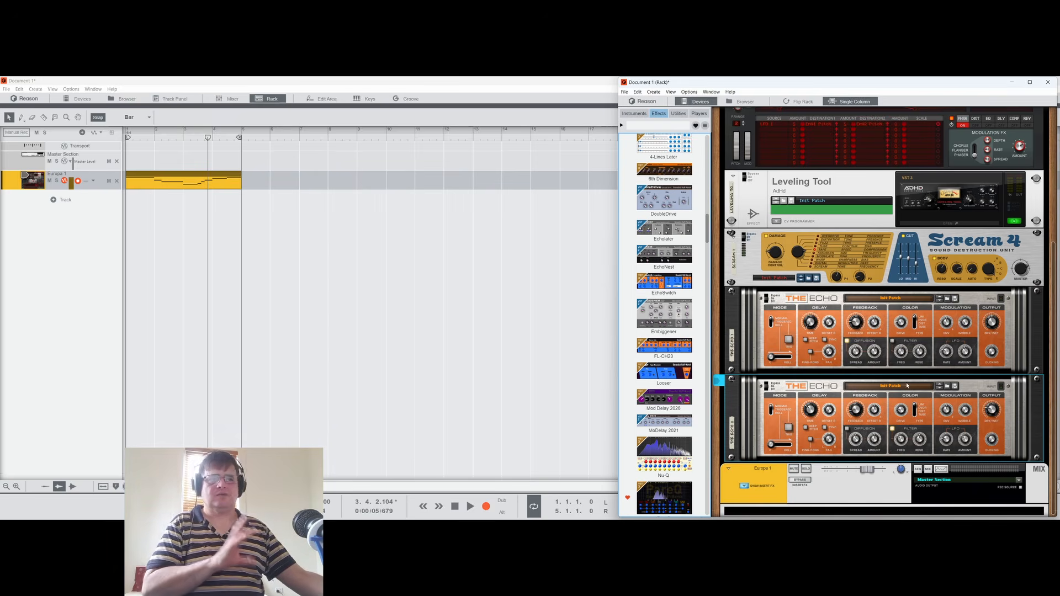
pyautogui.scroll(7, 911, 359)
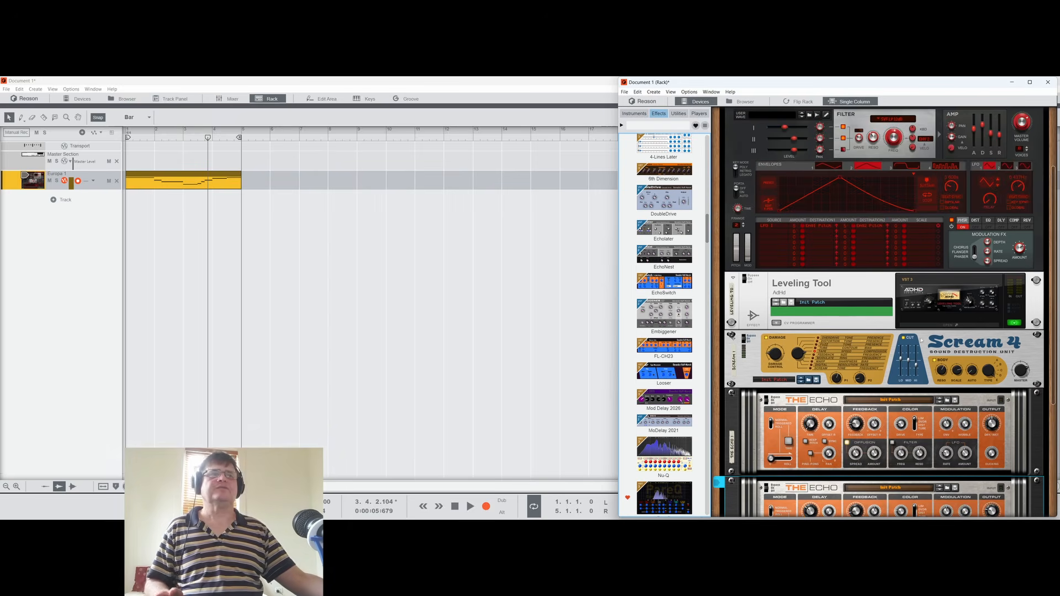
pyautogui.scroll(-3, 917, 332)
pyautogui.scroll(-3, 740, 316)
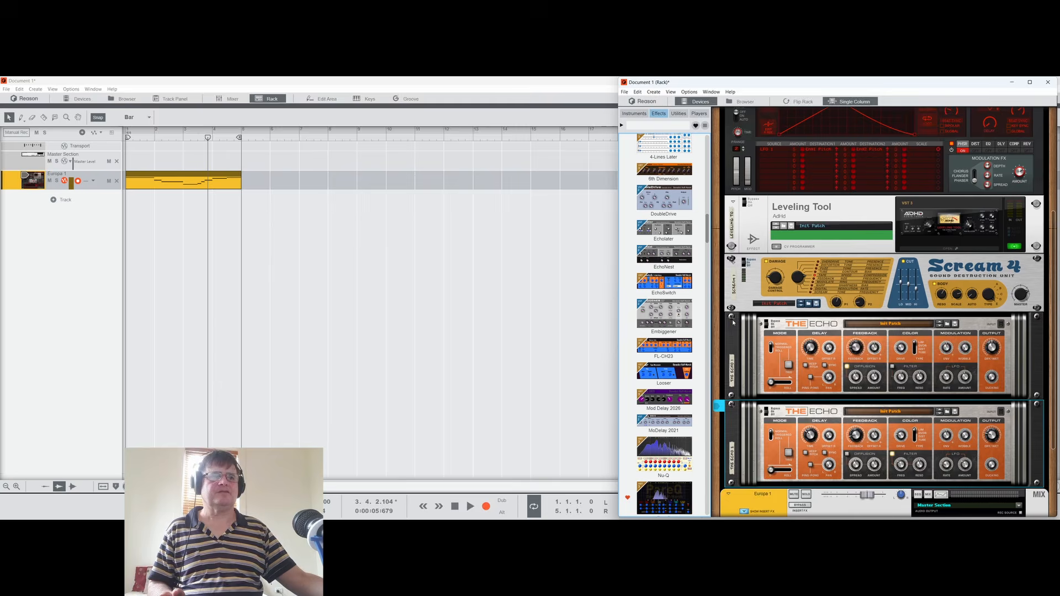
pyautogui.click(733, 318)
pyautogui.click(731, 330)
pyautogui.click(733, 298)
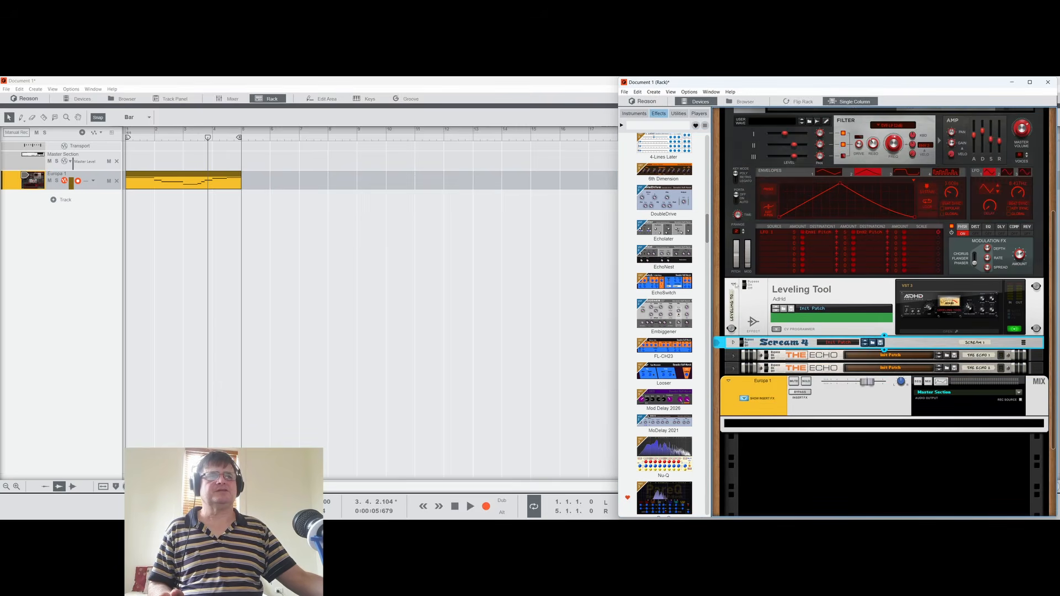
pyautogui.click(734, 283)
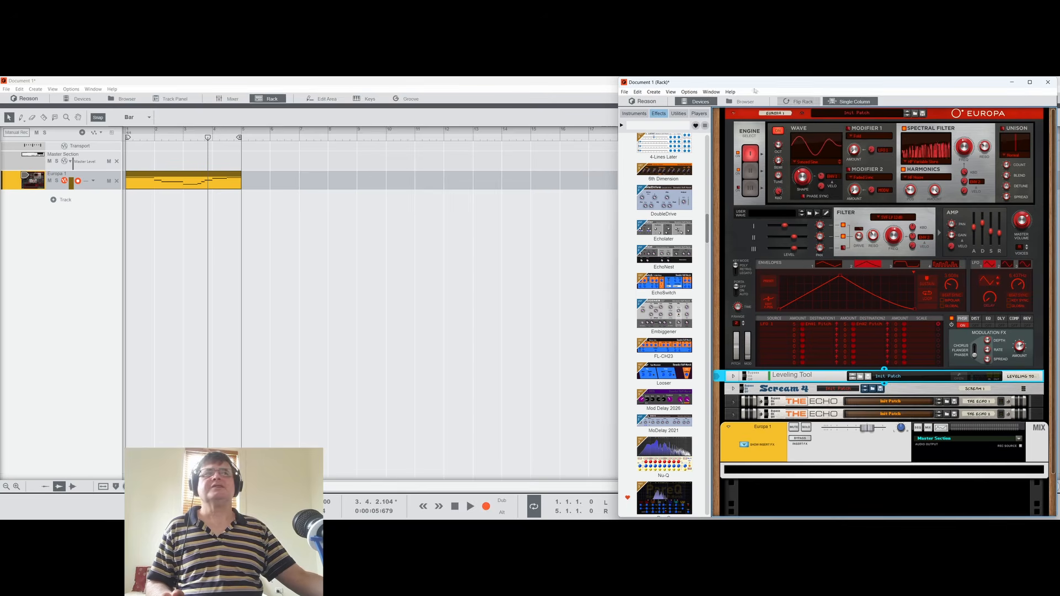
# Step: Add an RV7000 MkII Reverb as a send effect on the Europa 1 track and check its cabling on the rack's rear
pyautogui.click(33, 182)
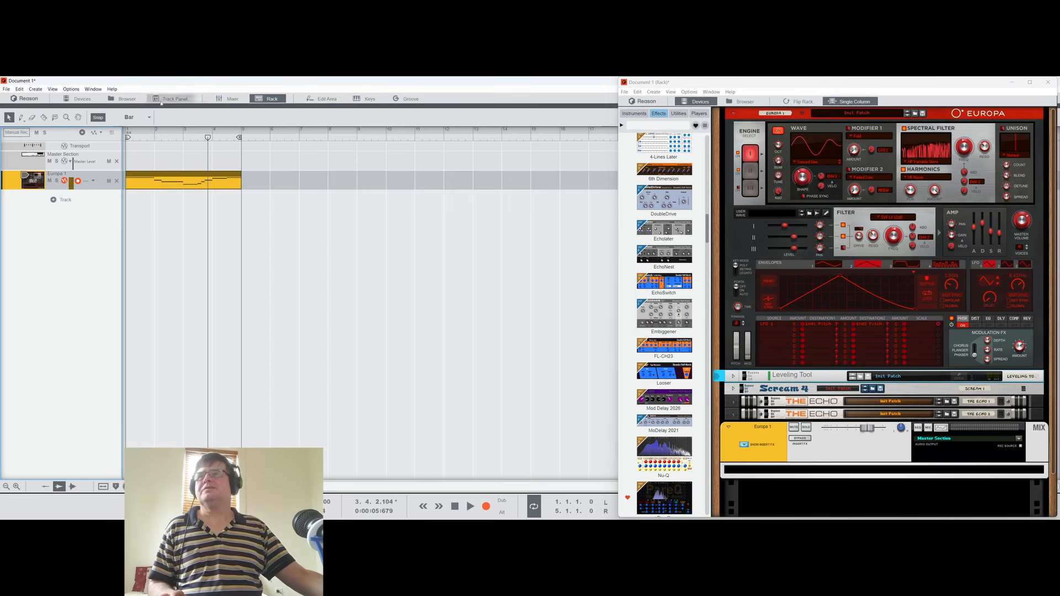
pyautogui.click(161, 100)
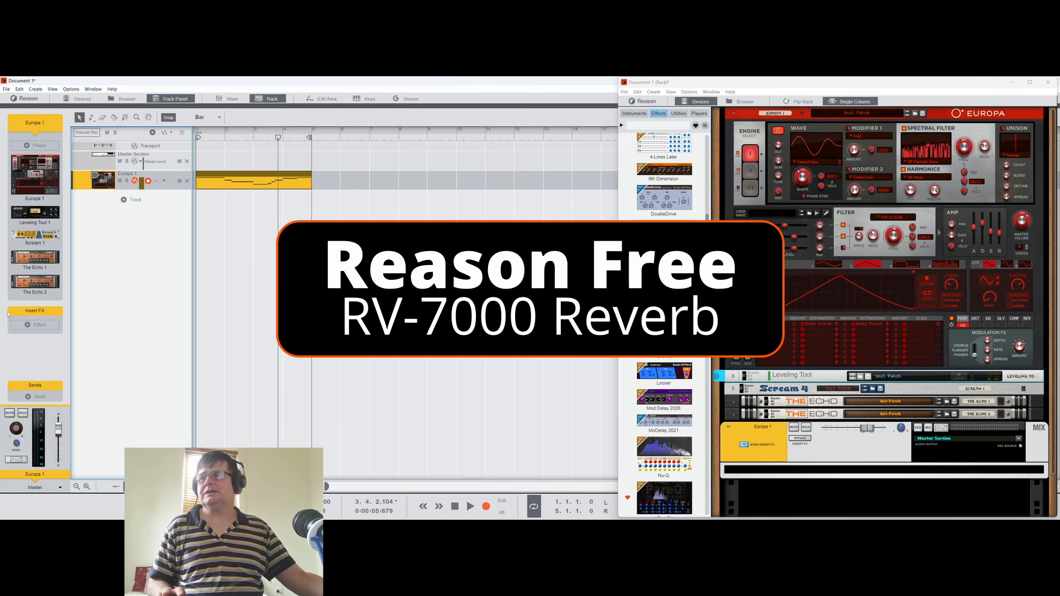
pyautogui.click(32, 398)
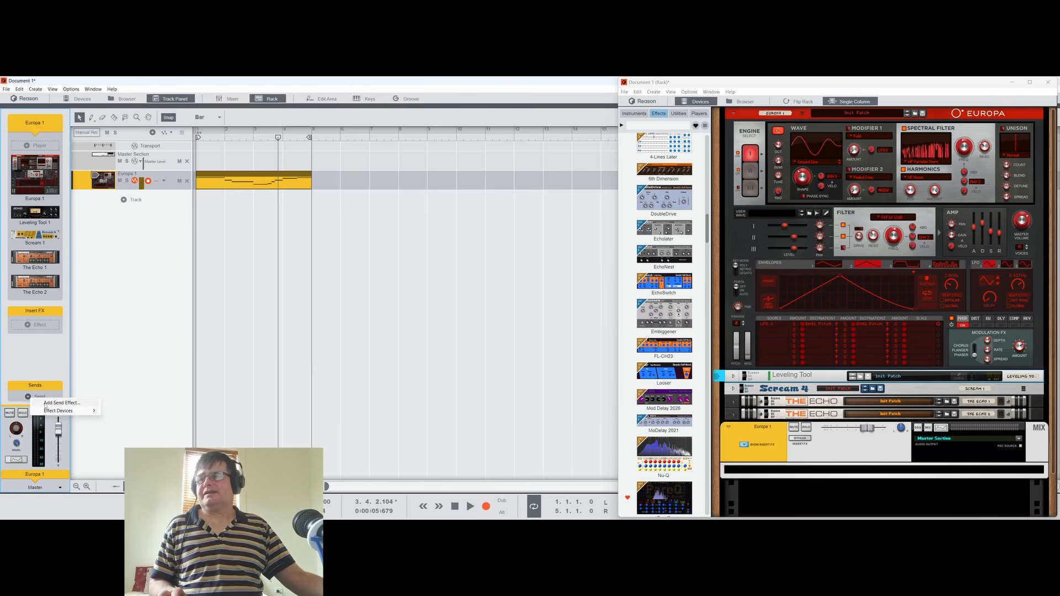
pyautogui.moveTo(54, 413)
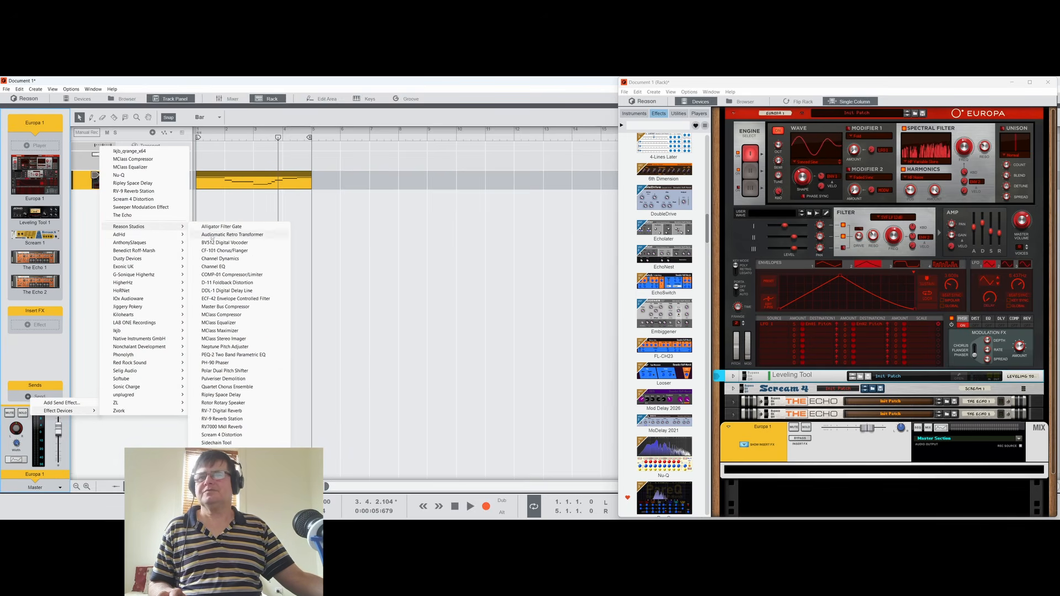
pyautogui.click(216, 427)
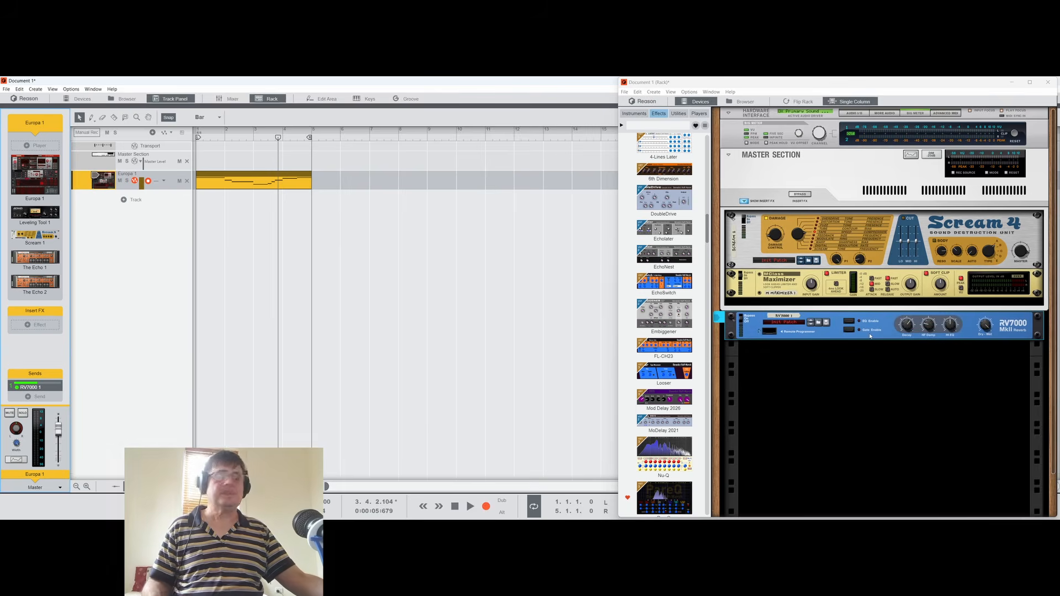
pyautogui.press('Tab')
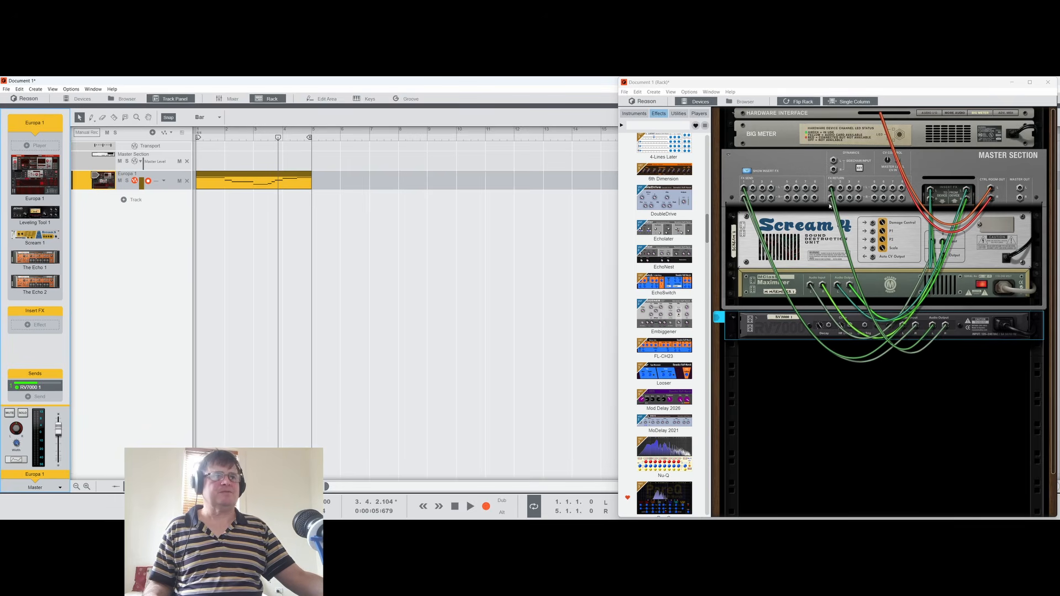
pyautogui.press('Tab')
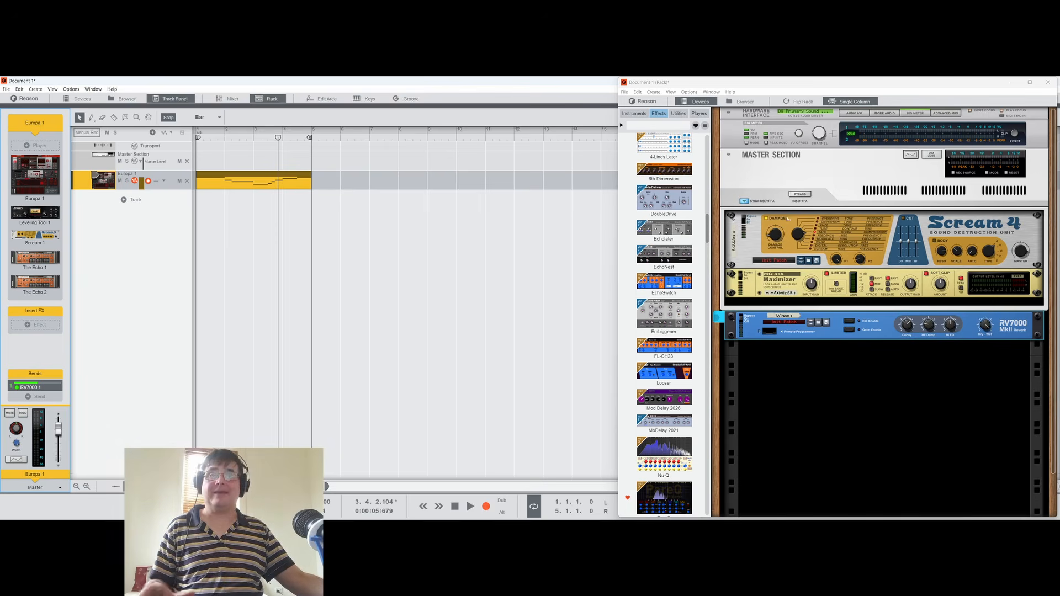
# Step: Play the sequence in the mixer, set Europa 1's FX1 send level to about -0.26 dB, and set the control room output to Return 1
pyautogui.click(272, 99)
pyautogui.click(228, 99)
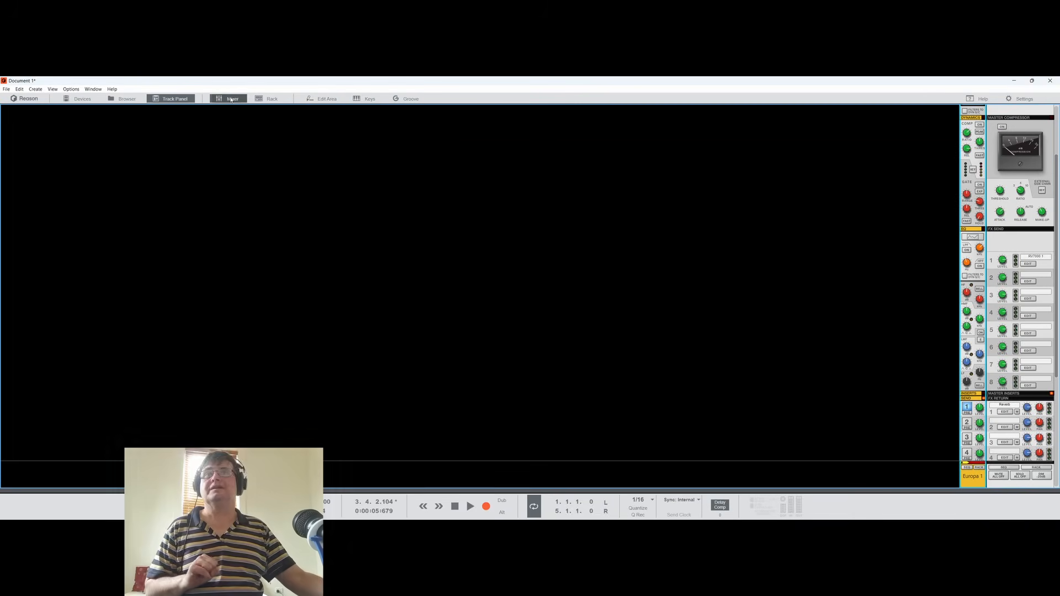
pyautogui.scroll(-3, 1020, 418)
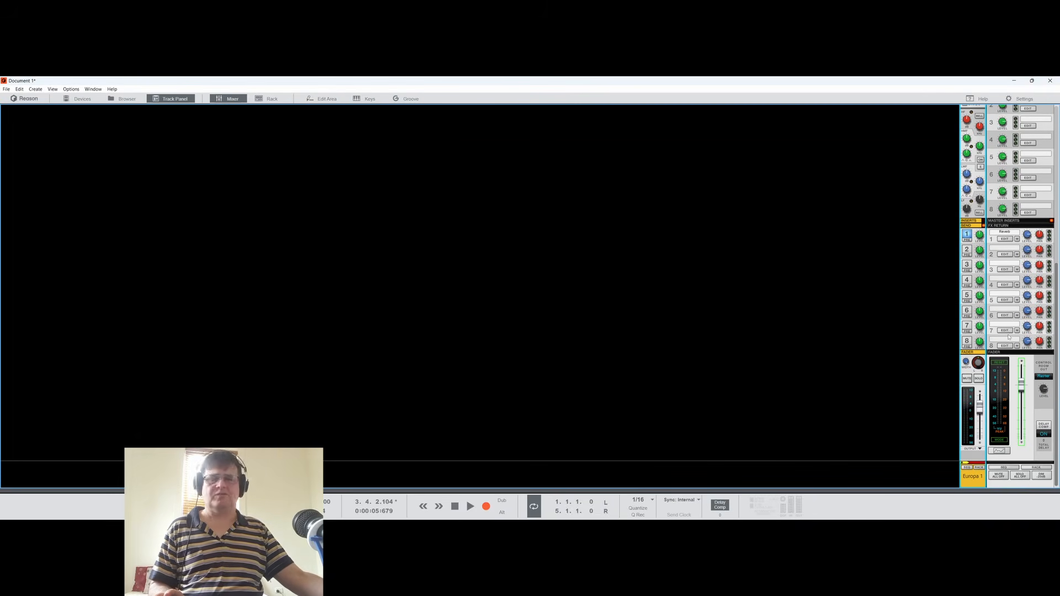
pyautogui.press('space')
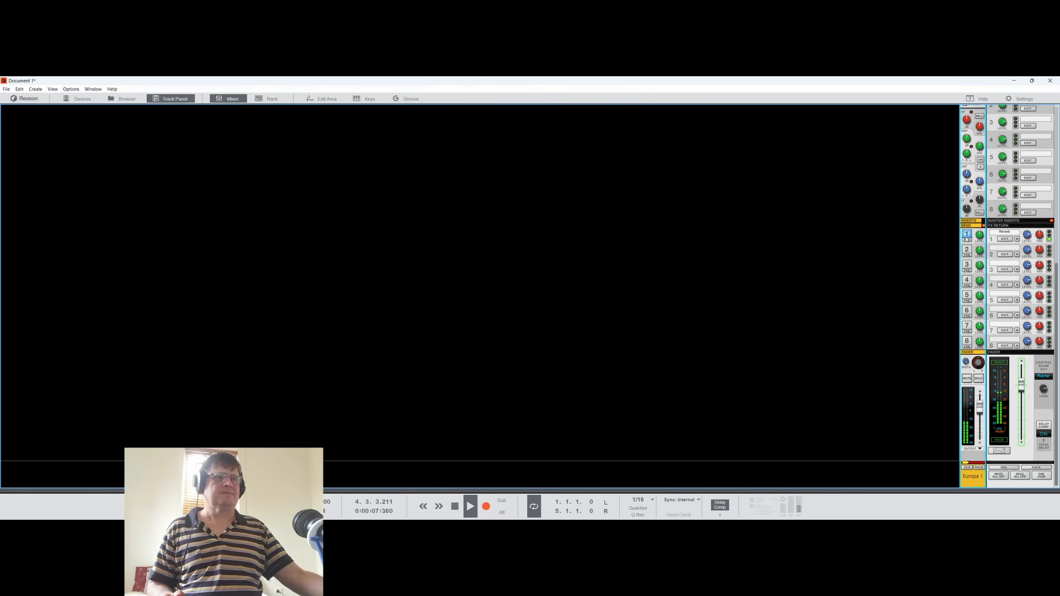
pyautogui.click(967, 236)
pyautogui.click(967, 236)
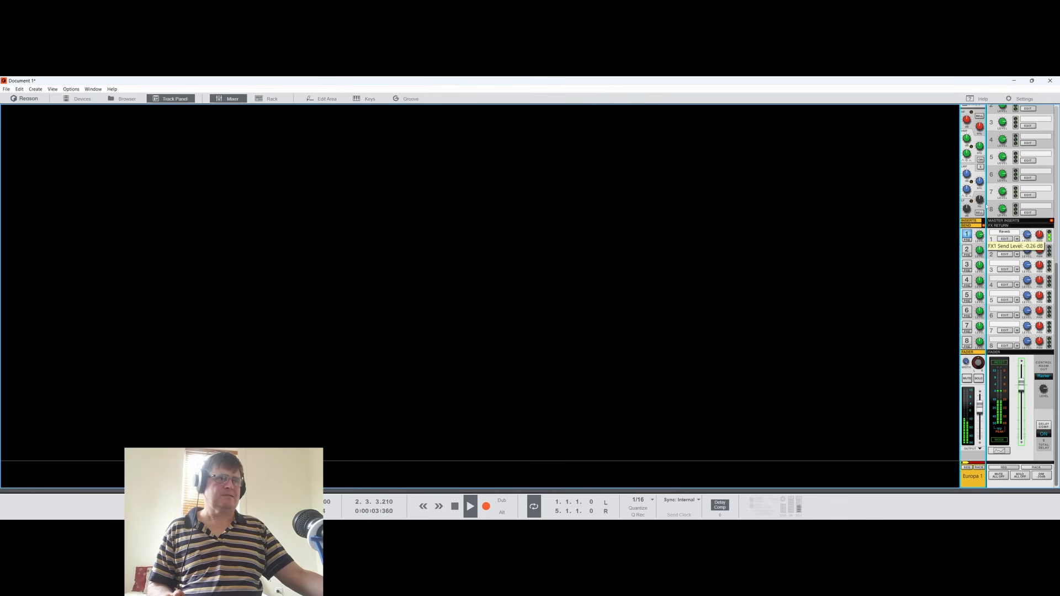
pyautogui.click(1044, 380)
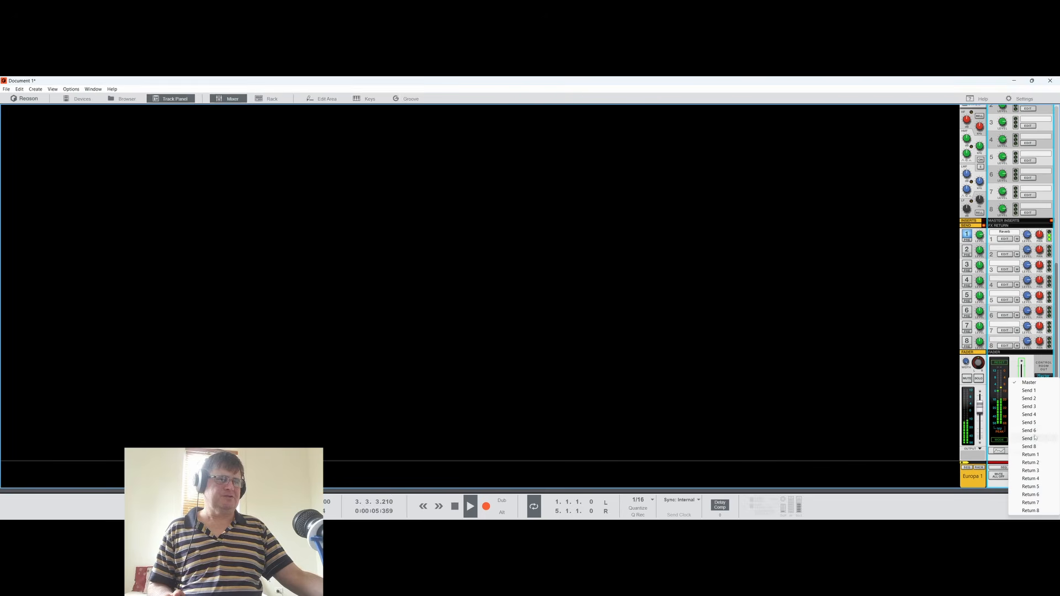
pyautogui.click(1046, 386)
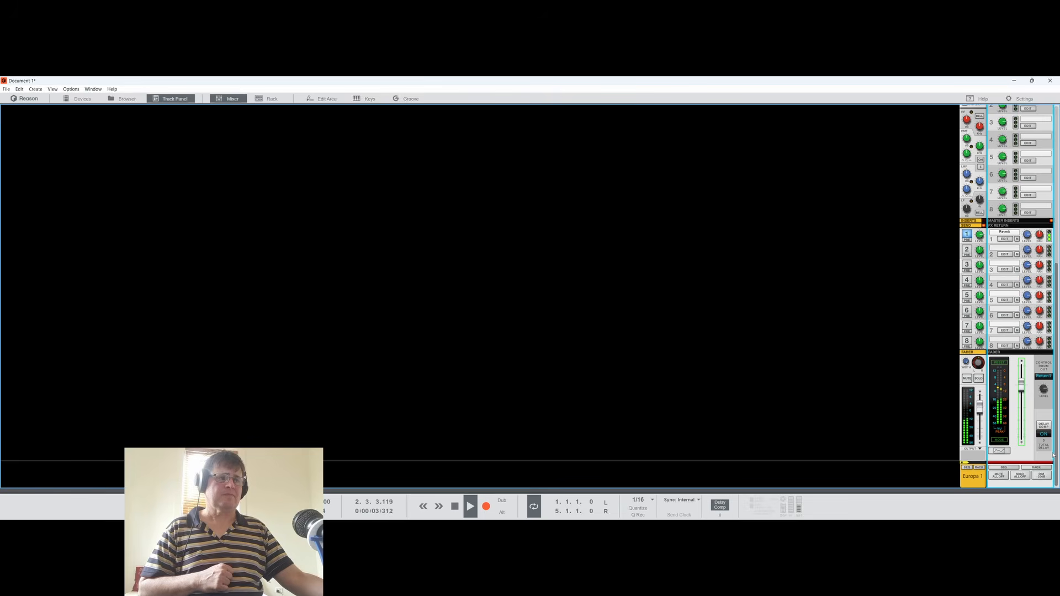
# Step: Show the RV7000 in the rack without the device list and unfold its Remote Programmer, stopping playback
pyautogui.click(1044, 469)
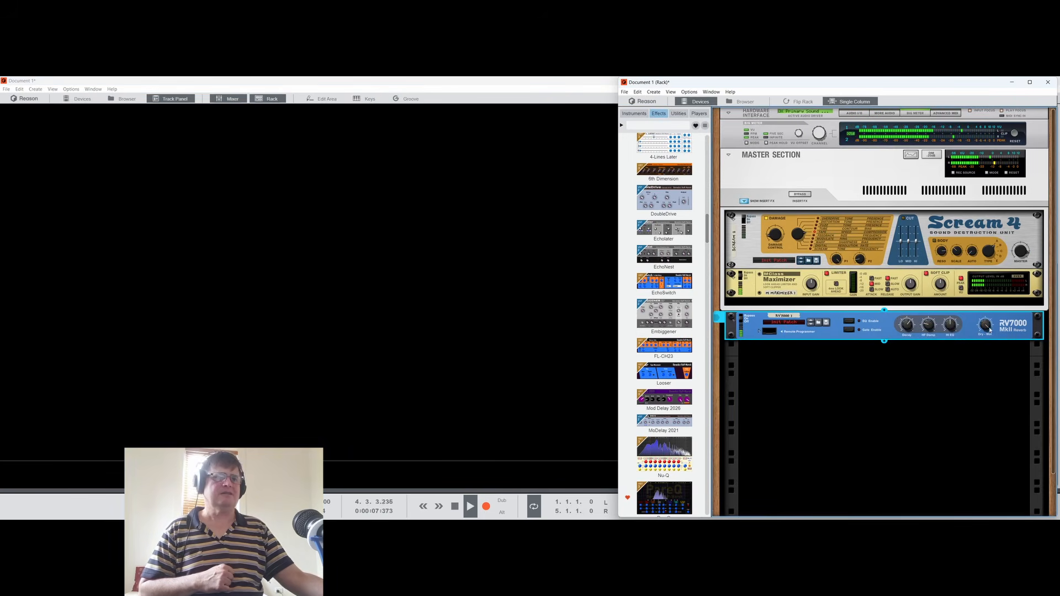
pyautogui.click(702, 103)
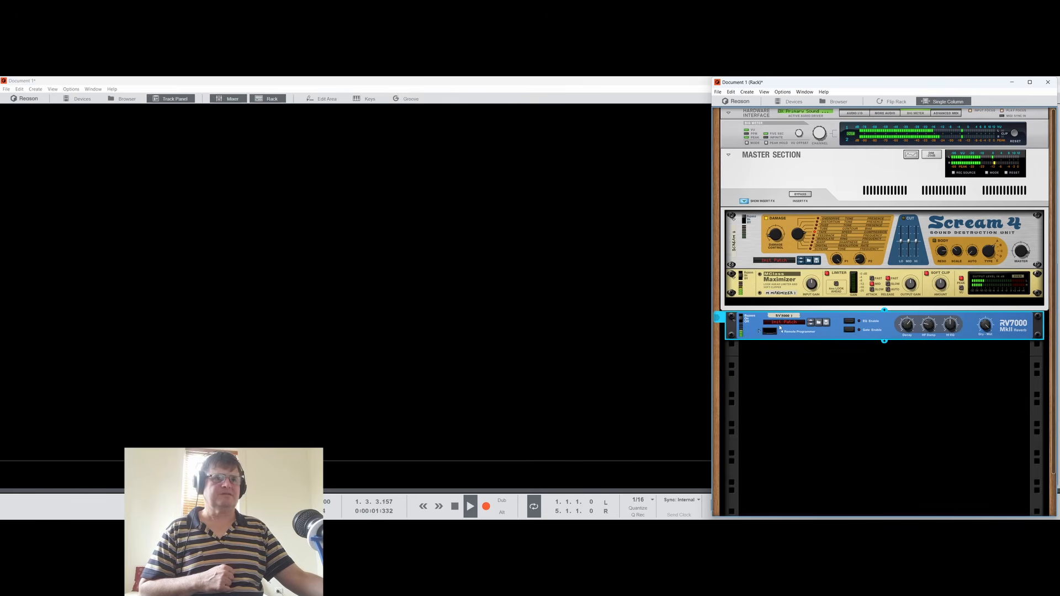
pyautogui.click(758, 332)
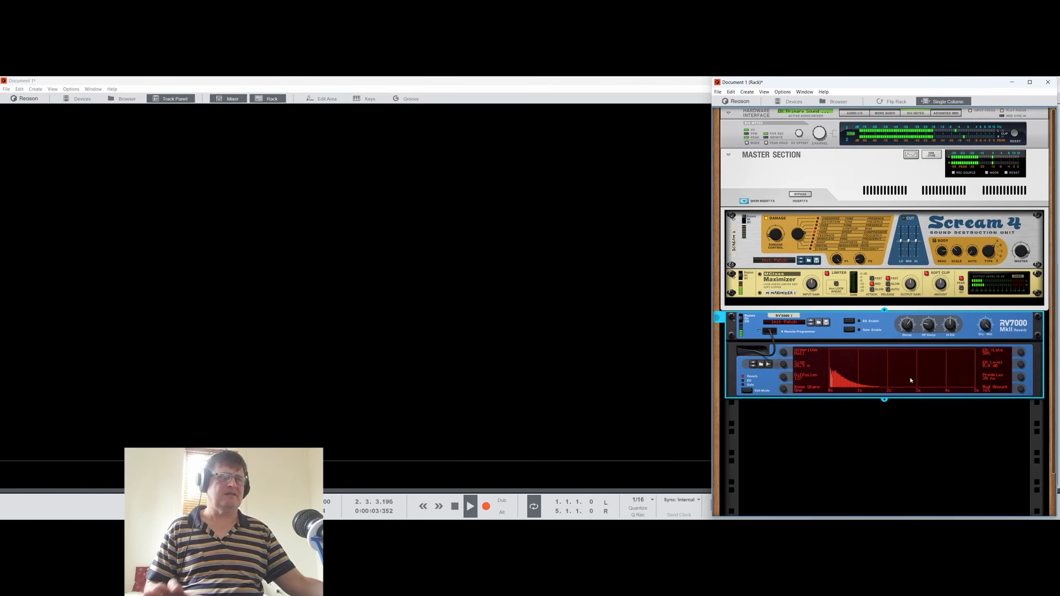
pyautogui.press('space')
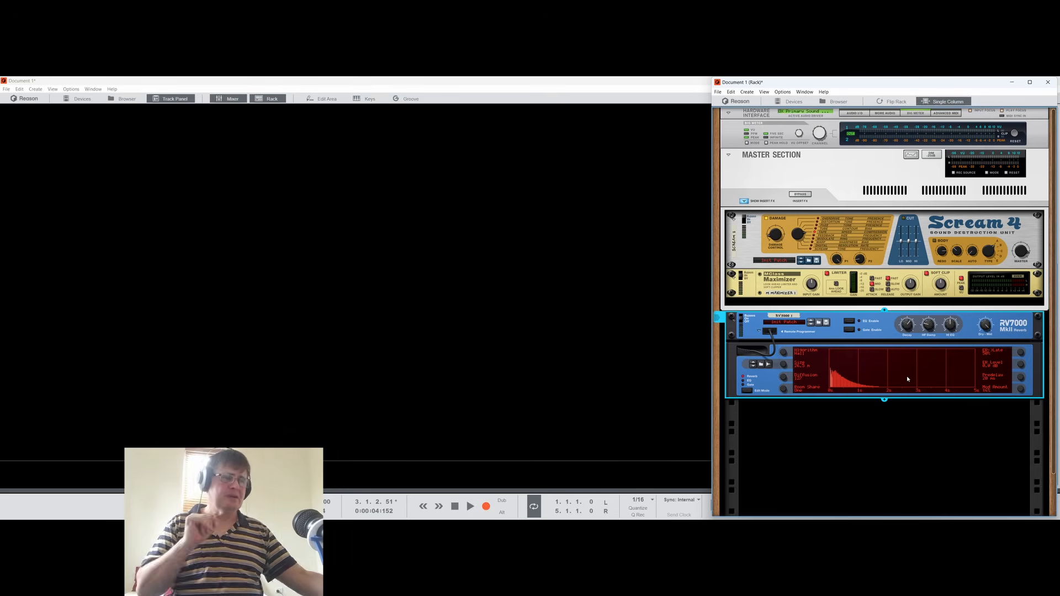
# Step: Switch the RV7000's algorithm from Hall to Echo while the sequence plays
pyautogui.press('space')
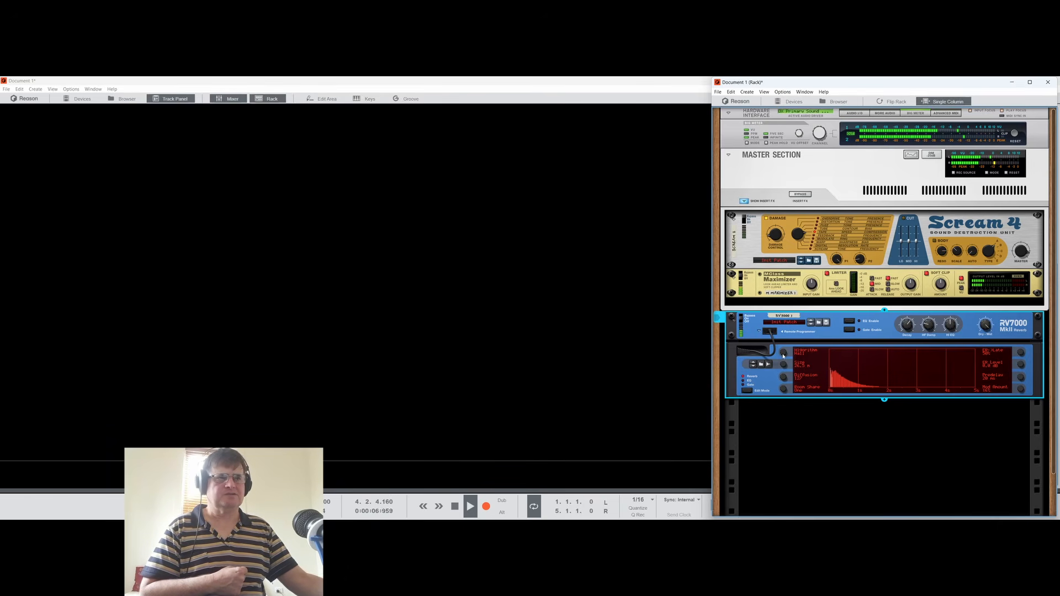
pyautogui.moveTo(784, 362)
pyautogui.mouseDown()
pyautogui.moveTo(791, 408)
pyautogui.moveTo(790, 370)
pyautogui.mouseUp()
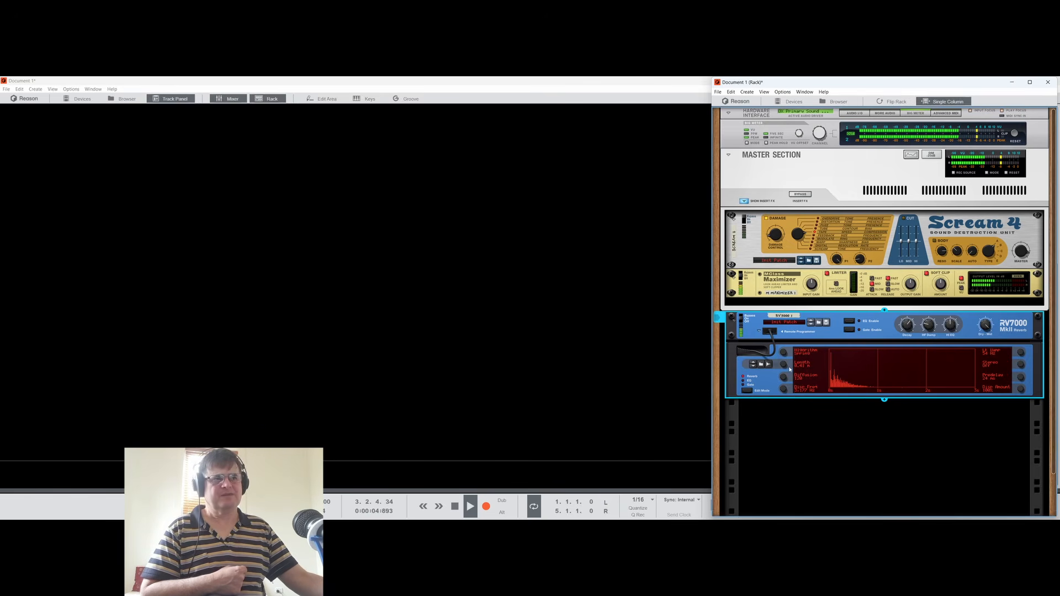
pyautogui.moveTo(790, 369); pyautogui.dragTo(790, 361)
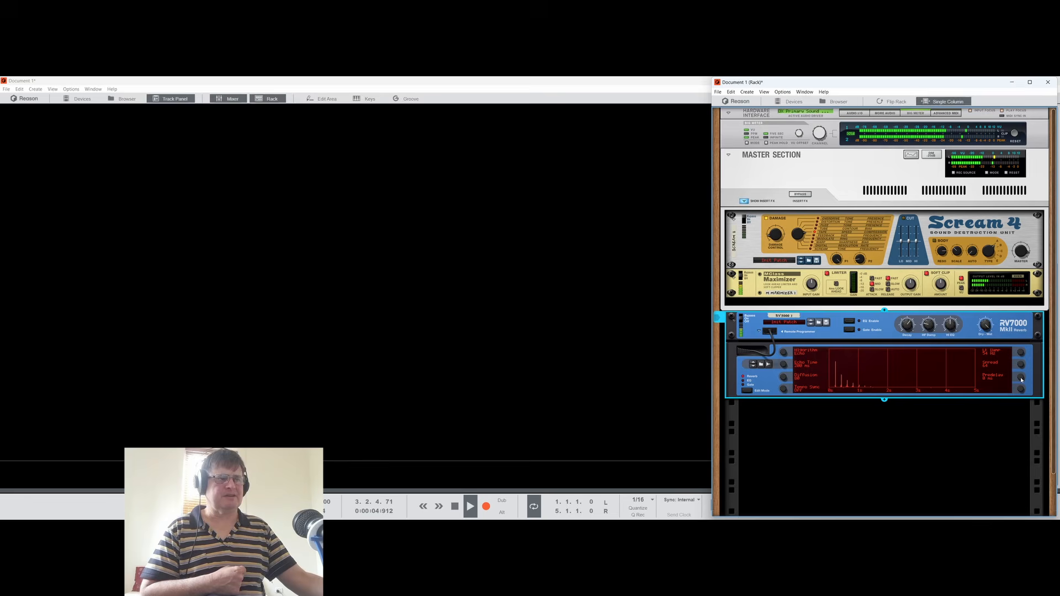
# Step: Raise the Echo algorithm's predelay, echo time, diffusion and spread during playback, and stop the sequence
pyautogui.moveTo(1023, 379); pyautogui.dragTo(1023, 369)
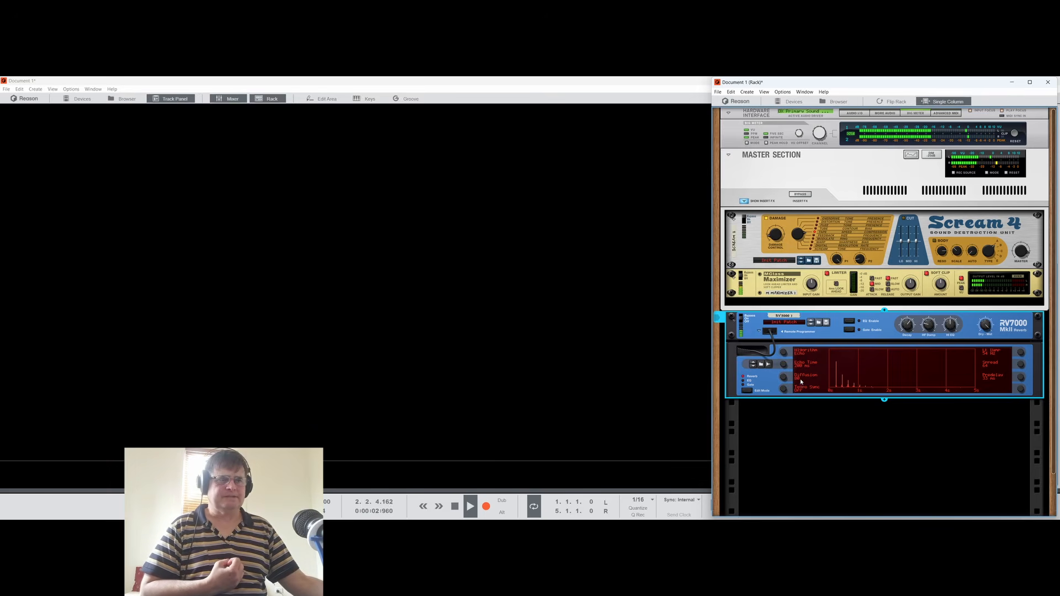
pyautogui.moveTo(785, 367); pyautogui.dragTo(789, 349)
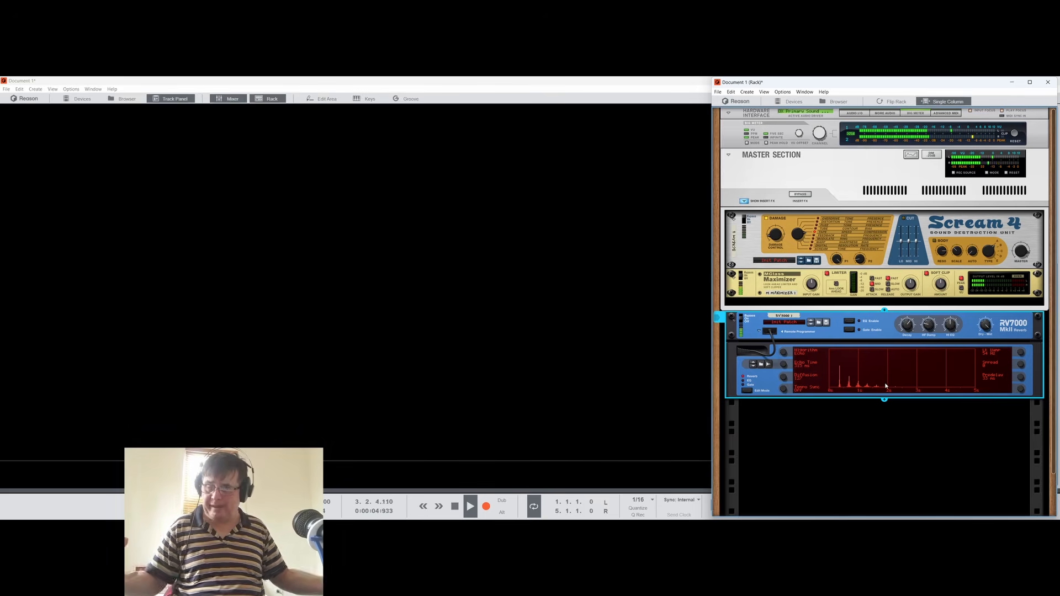
pyautogui.moveTo(1022, 365); pyautogui.dragTo(1023, 357)
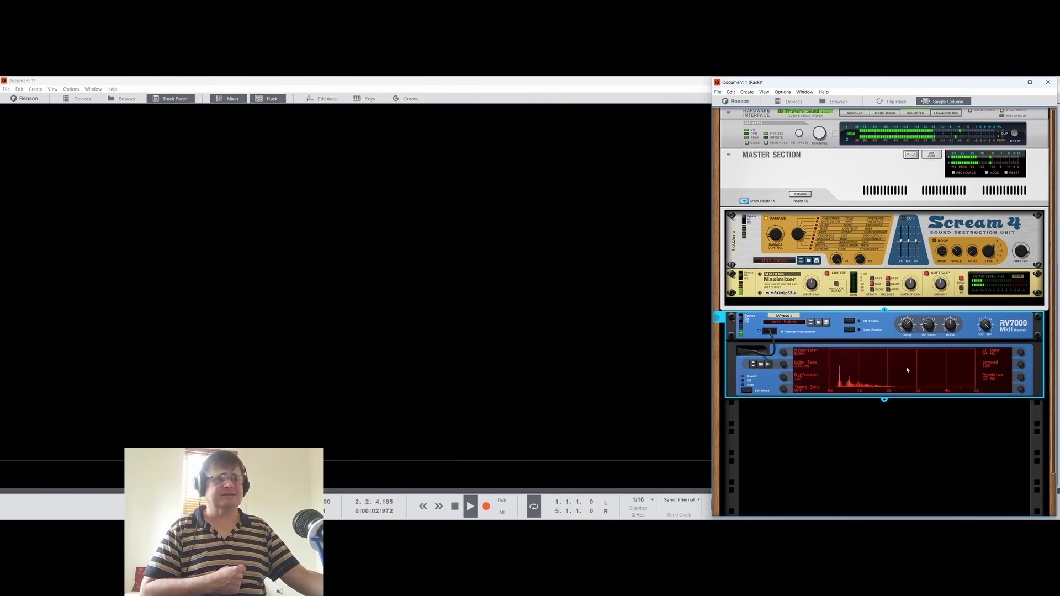
pyautogui.press('space')
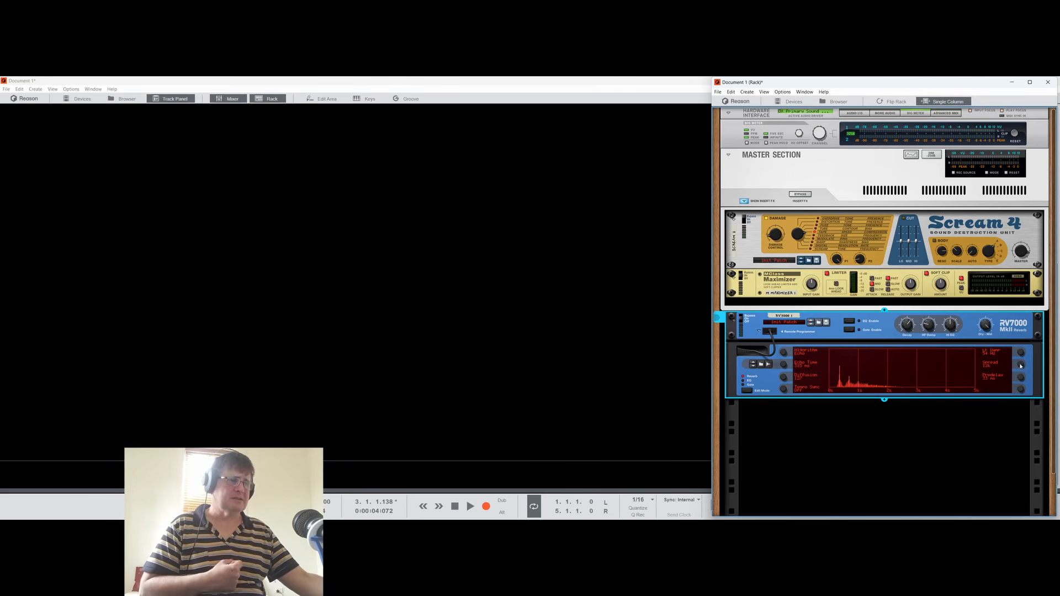
# Step: Lower the RV7000 Echo algorithm's spread and audition the result by playing the sequence briefly
pyautogui.moveTo(1021, 389); pyautogui.dragTo(1018, 395)
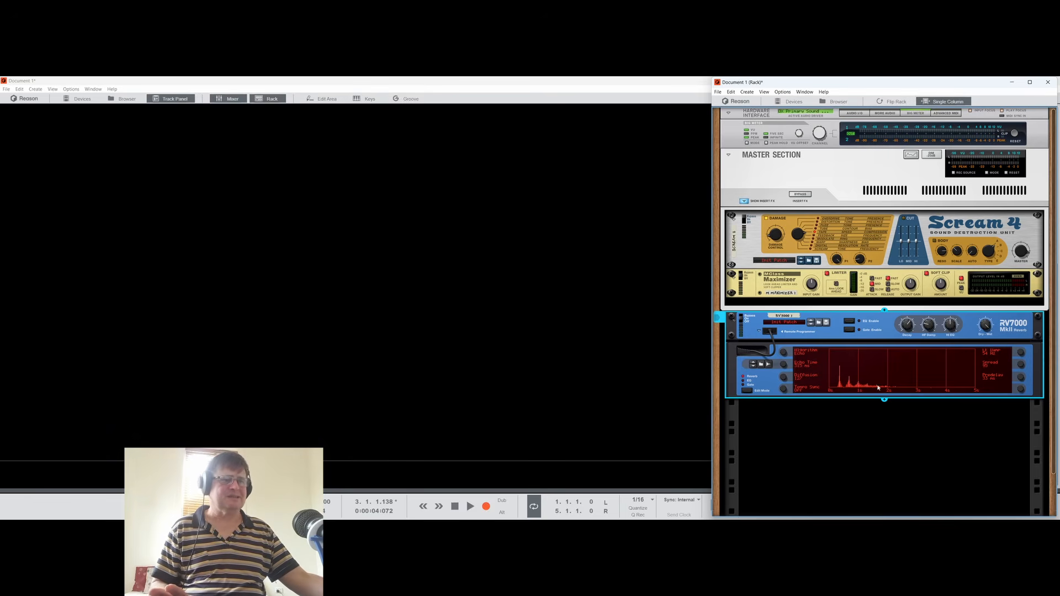
pyautogui.press('space')
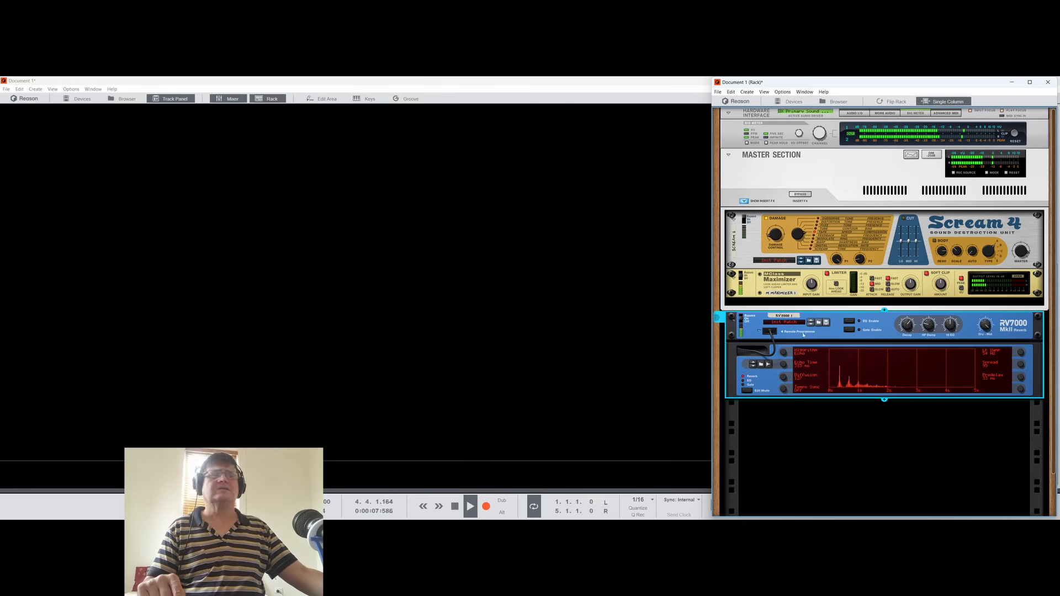
pyautogui.press('space')
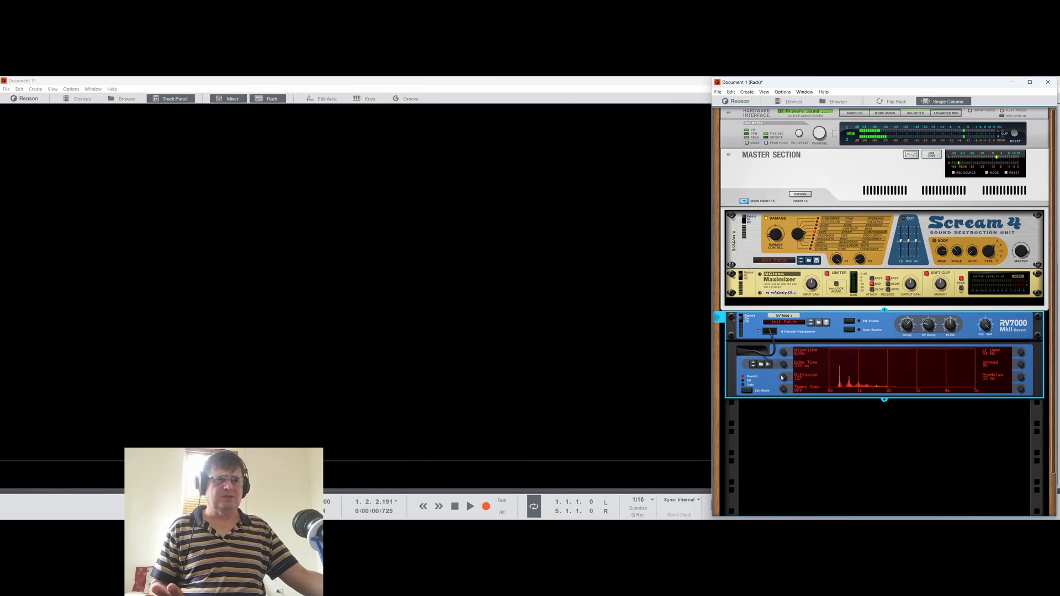
# Step: Switch the RV7000's Remote Programmer to EQ mode, cut the low gain, and shape a parametric dip in the upper frequencies
pyautogui.click(750, 381)
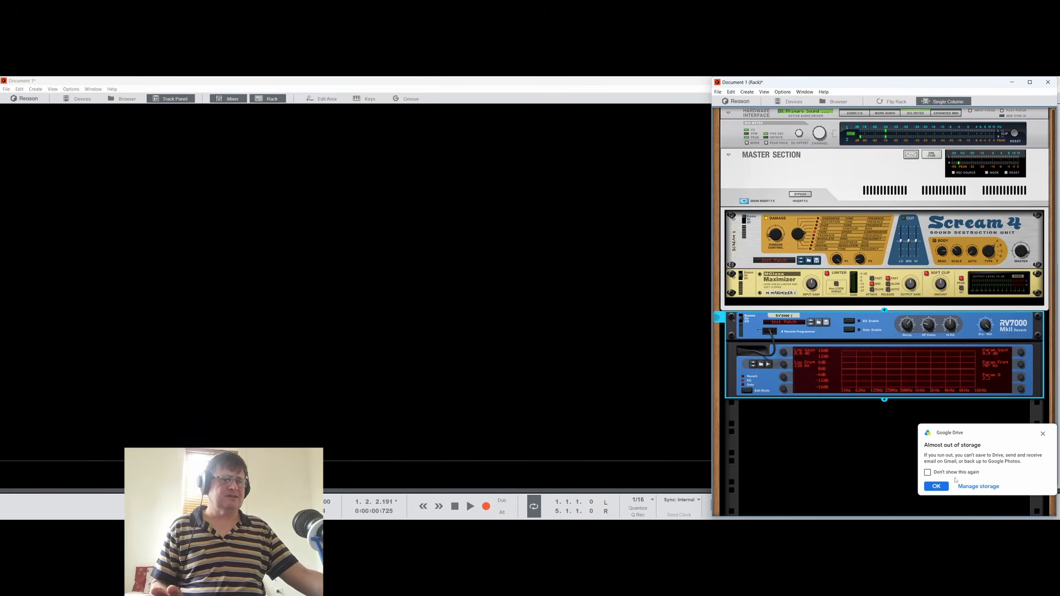
pyautogui.click(1042, 437)
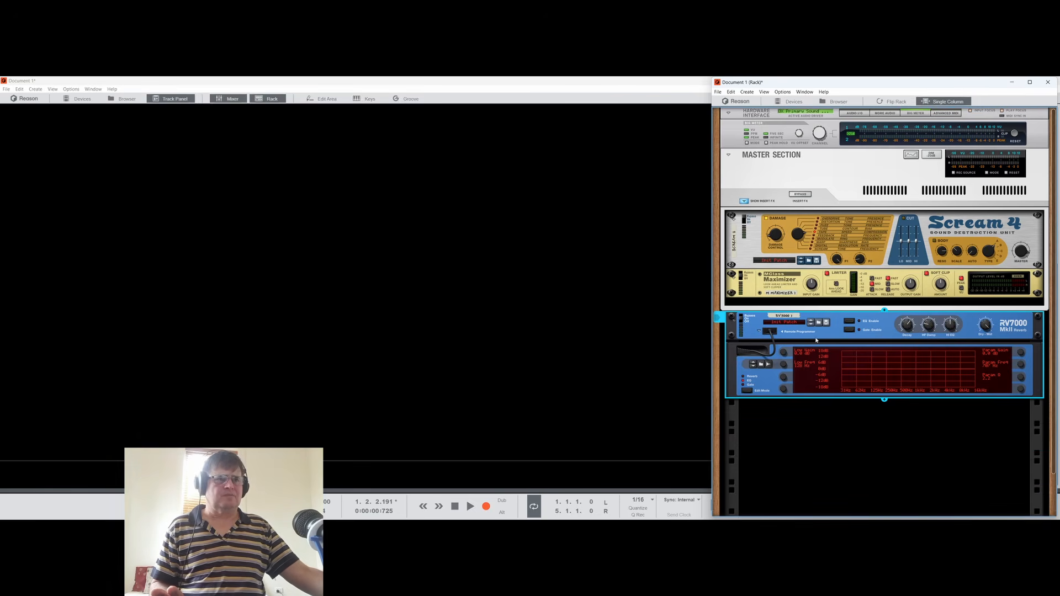
pyautogui.moveTo(784, 355); pyautogui.dragTo(783, 378)
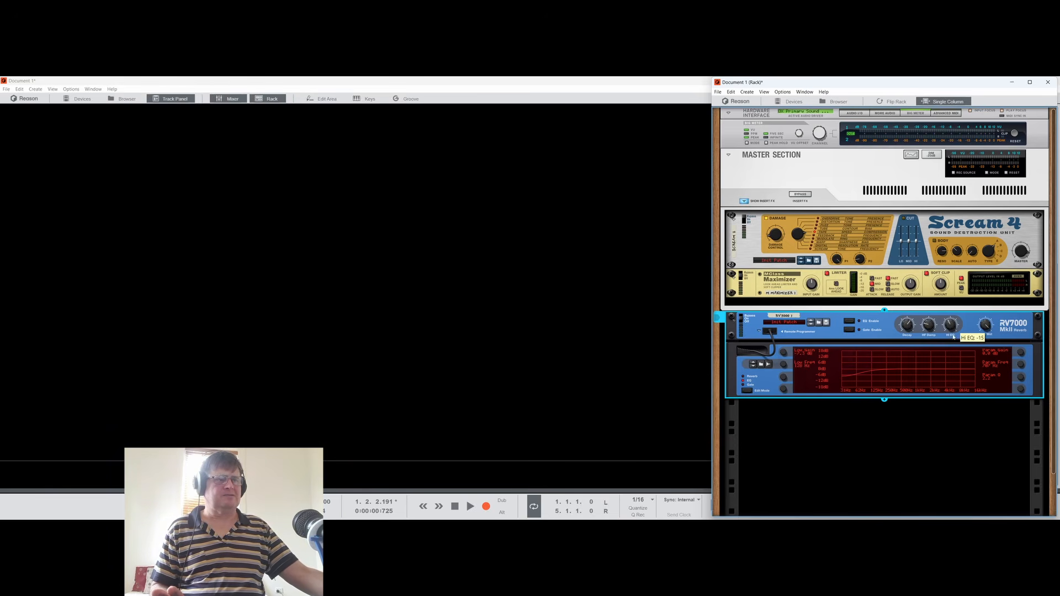
pyautogui.moveTo(1022, 353)
pyautogui.mouseDown()
pyautogui.moveTo(1017, 364)
pyautogui.moveTo(1022, 343)
pyautogui.mouseUp()
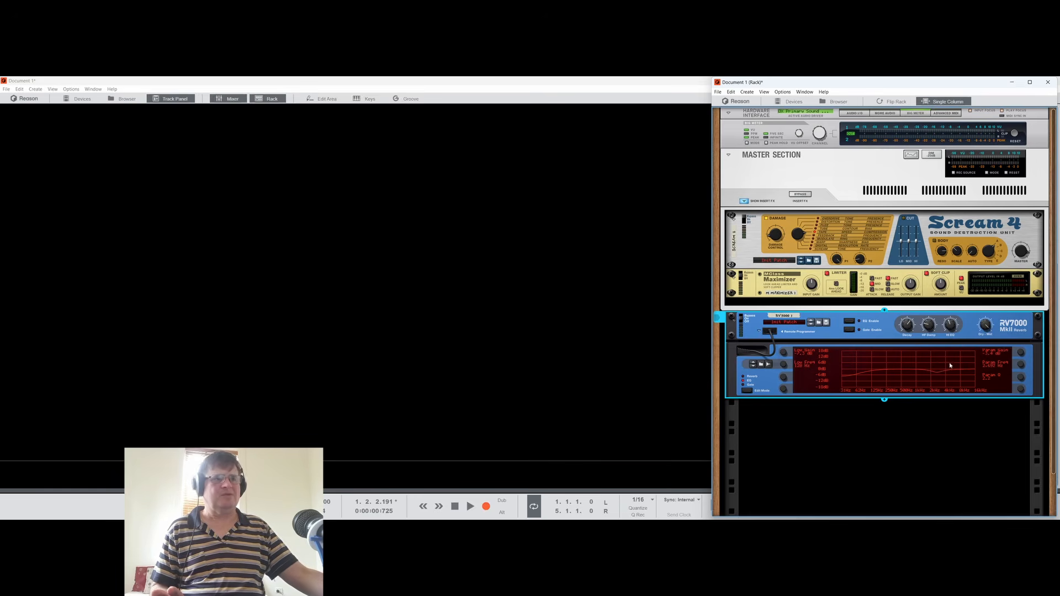
# Step: Play the sequence, return to the mixer by hiding the rack, and set the control room output to Master
pyautogui.press('space')
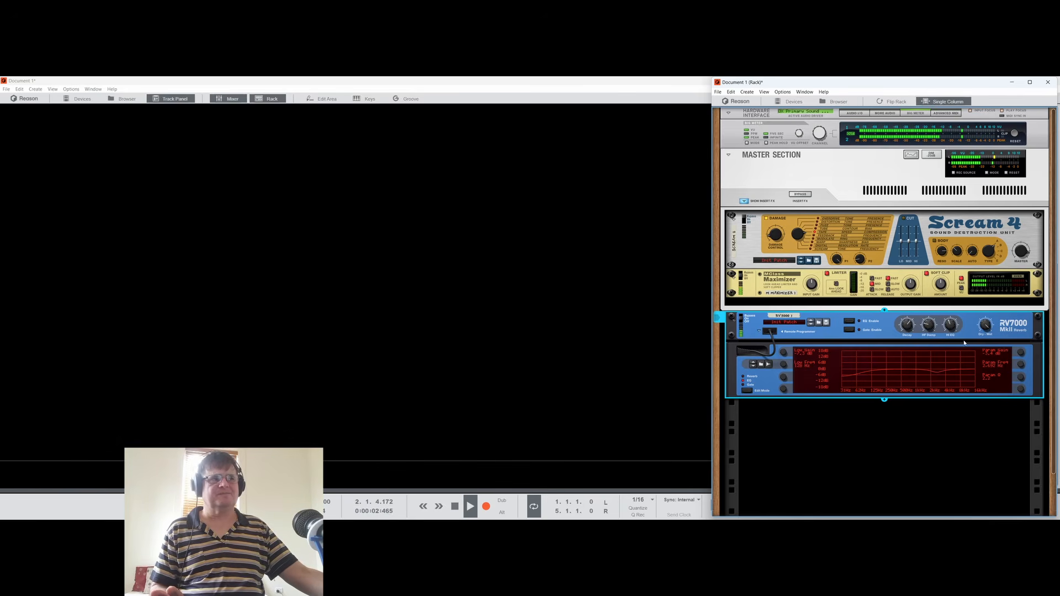
pyautogui.click(269, 98)
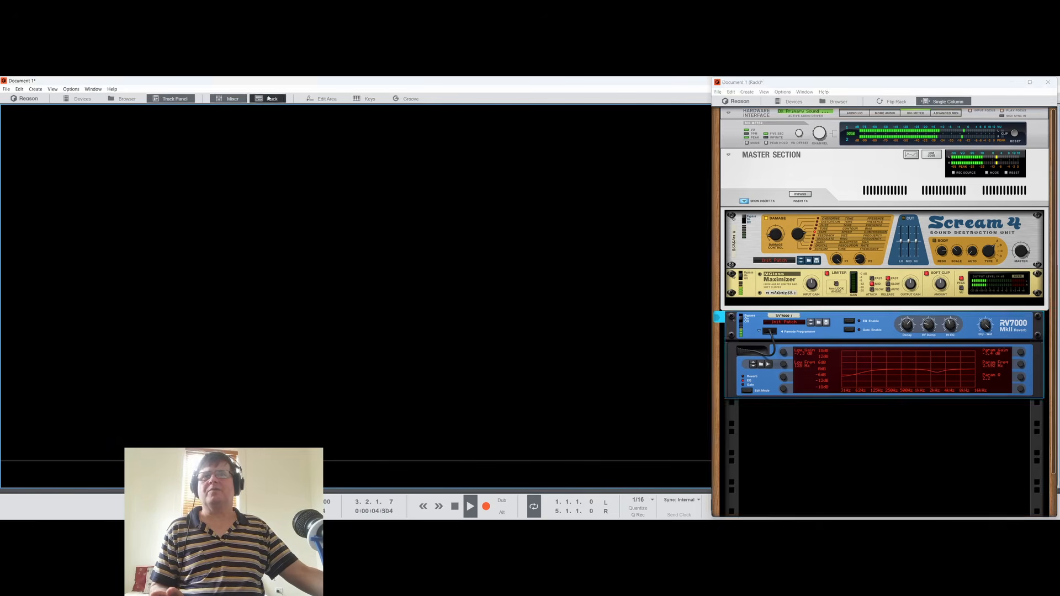
pyautogui.click(269, 99)
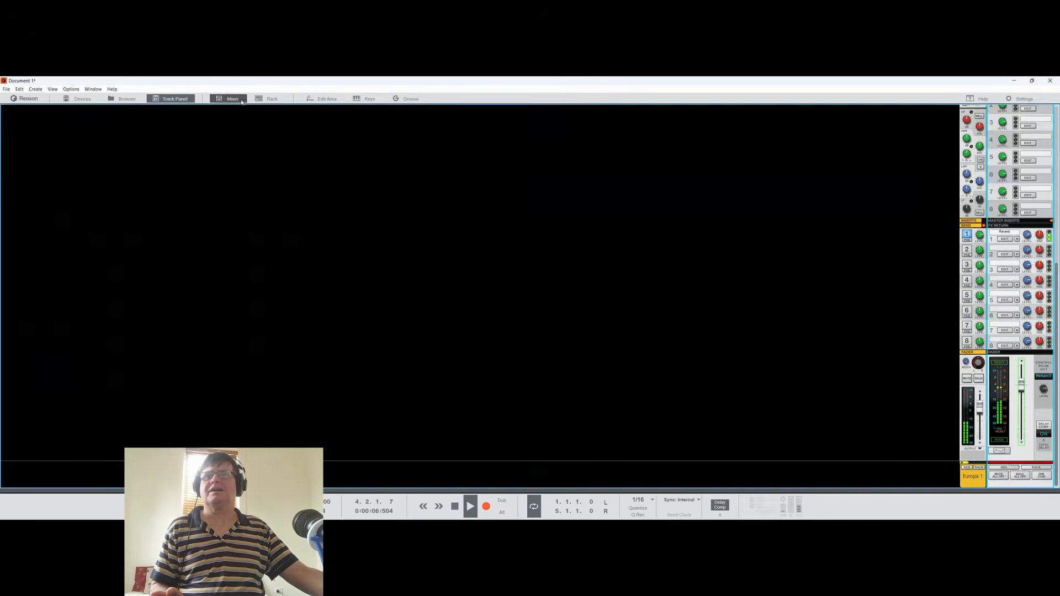
pyautogui.click(1042, 376)
pyautogui.click(1036, 383)
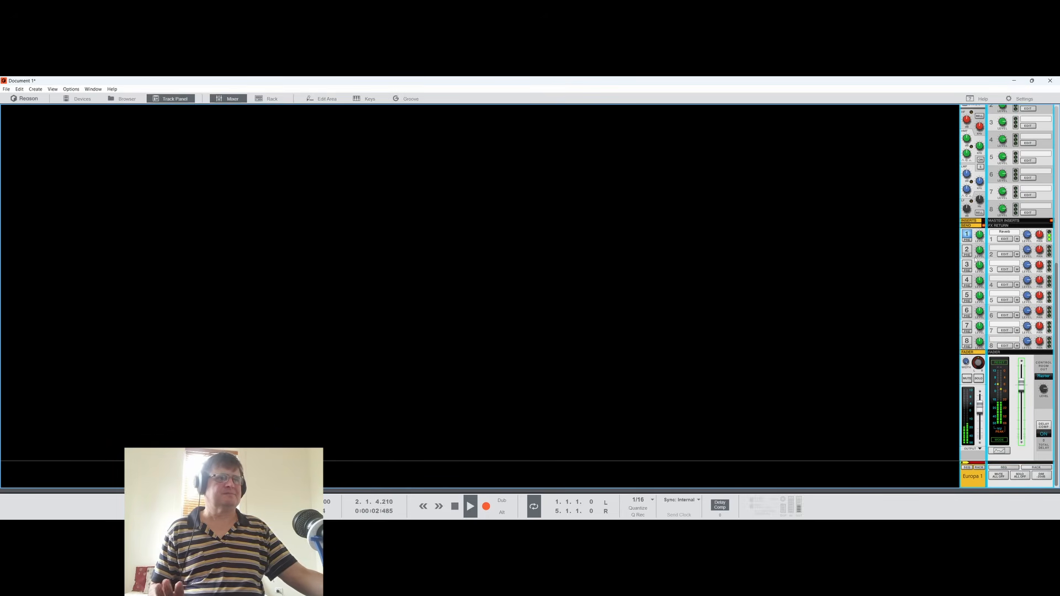
# Step: Mute and unmute the FX1 return to compare the sound without and with reverb, and stop playback
pyautogui.click(1017, 238)
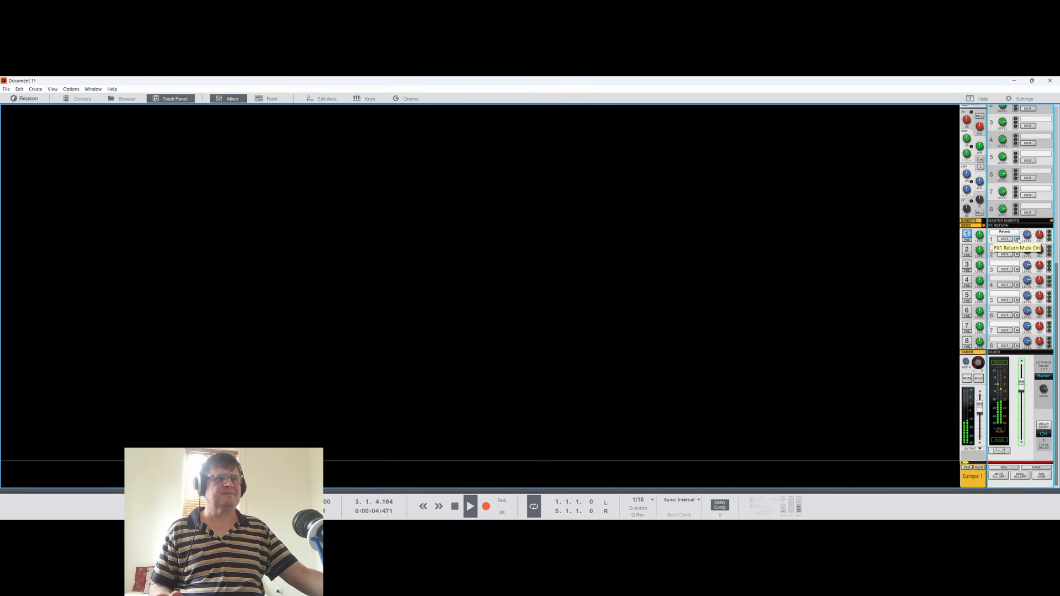
pyautogui.click(1017, 239)
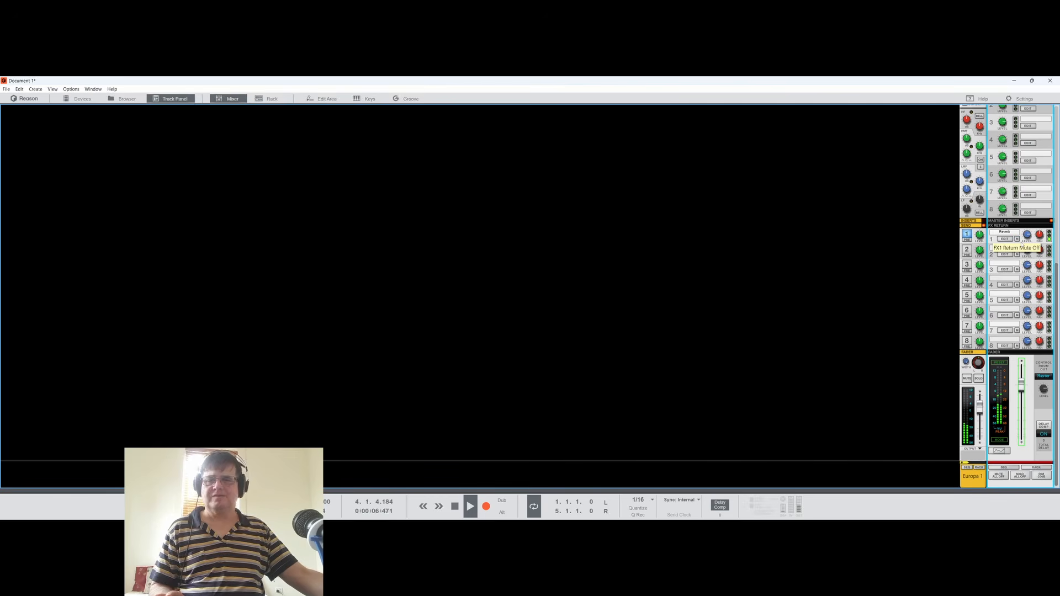
pyautogui.press('space')
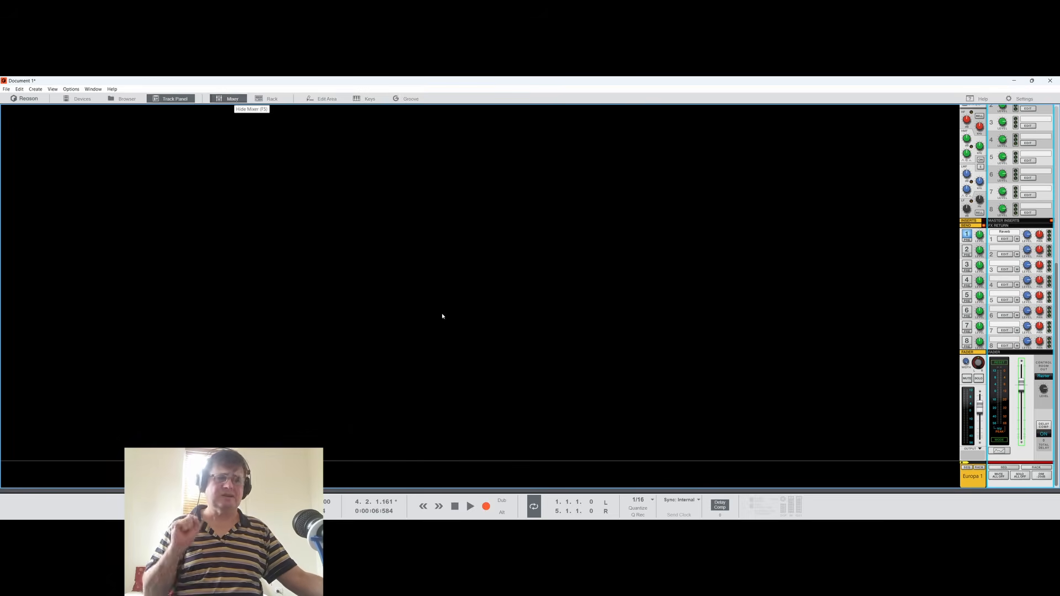
pyautogui.moveTo(650, 519)
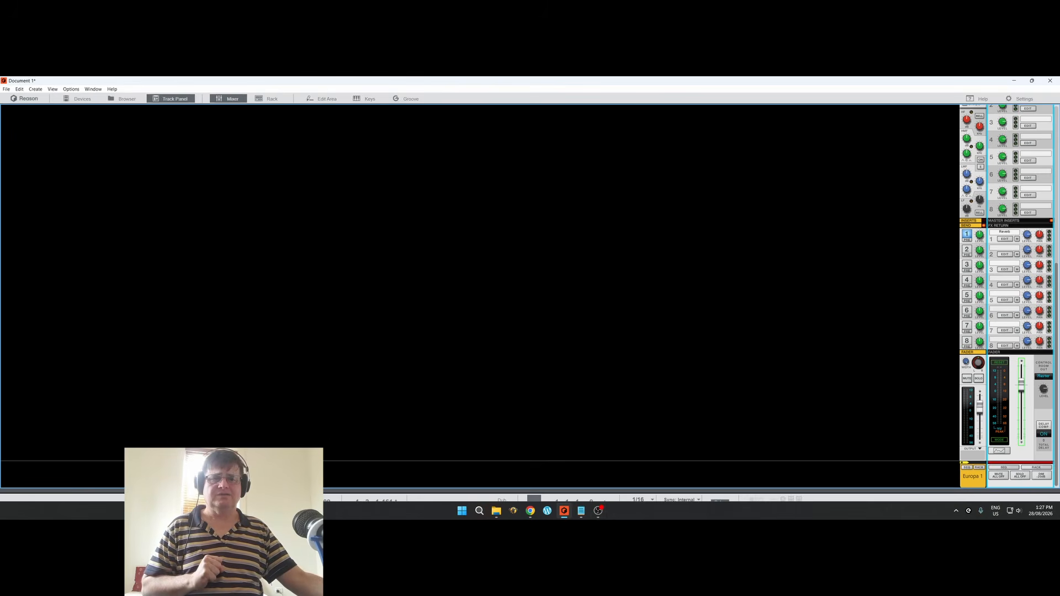